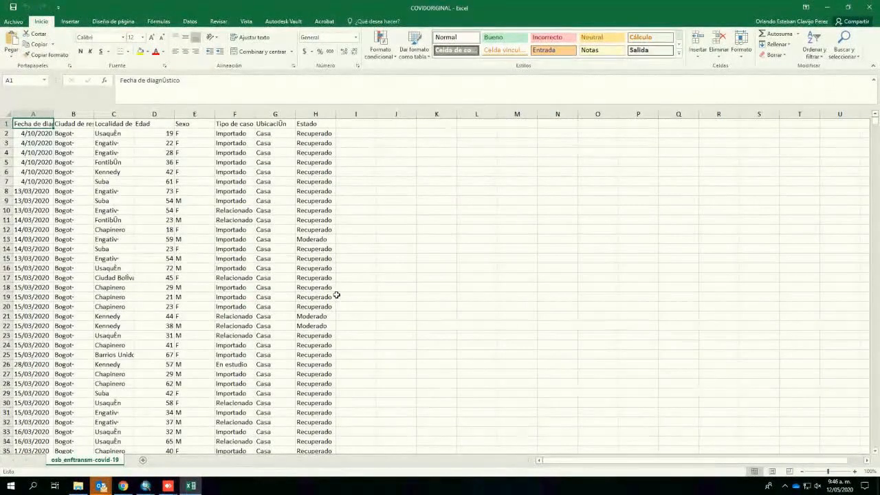
# Step: Save a copy of the COVIDORIGINAL workbook as CLASECOVID2 in the Datos SIG folder
pyautogui.moveTo(337, 2)
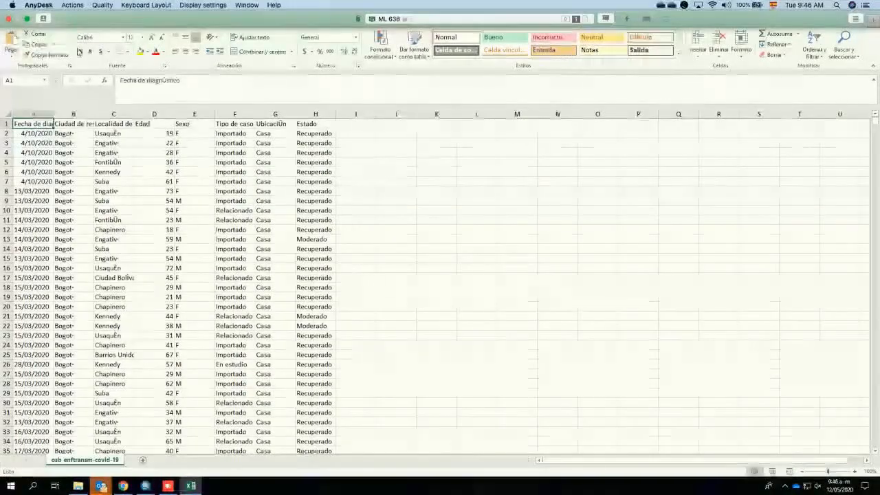
pyautogui.click(14, 21)
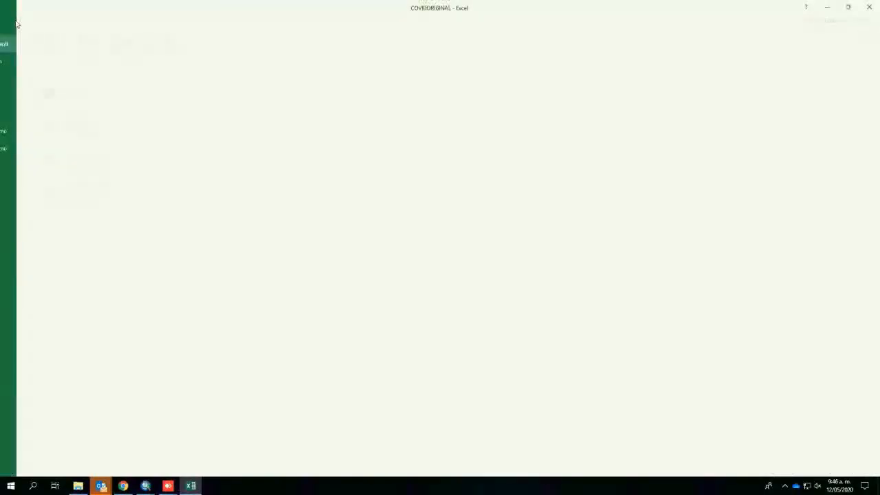
pyautogui.click(35, 132)
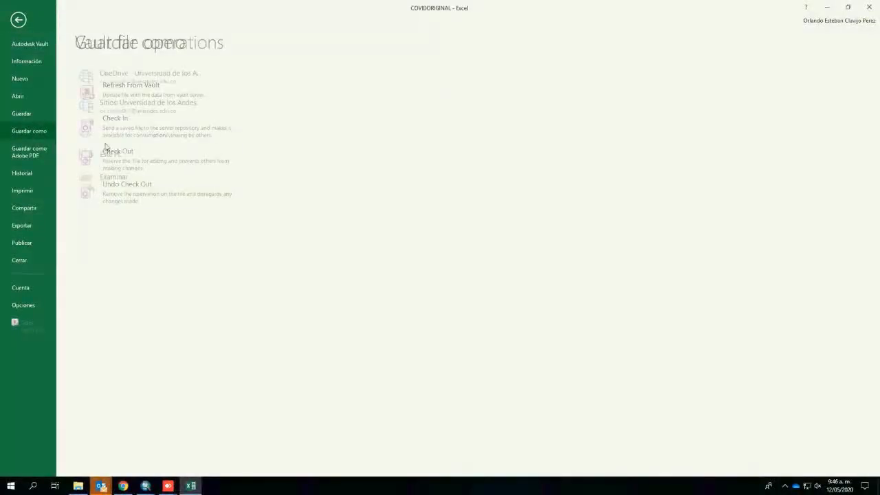
pyautogui.click(303, 91)
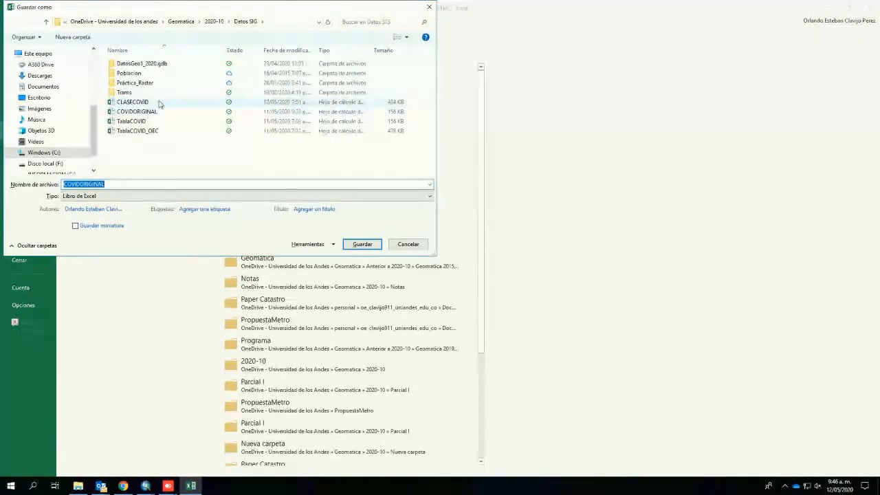
pyautogui.click(160, 103)
pyautogui.click(118, 184)
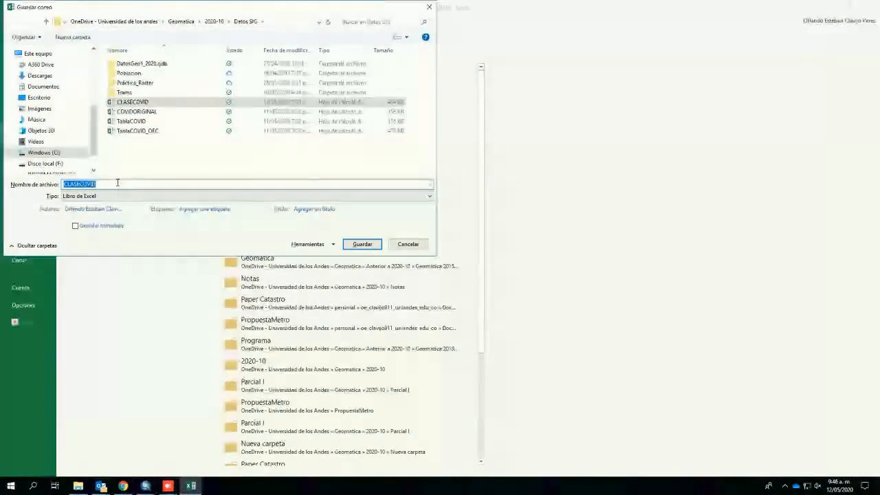
pyautogui.click(117, 183)
pyautogui.write('2')
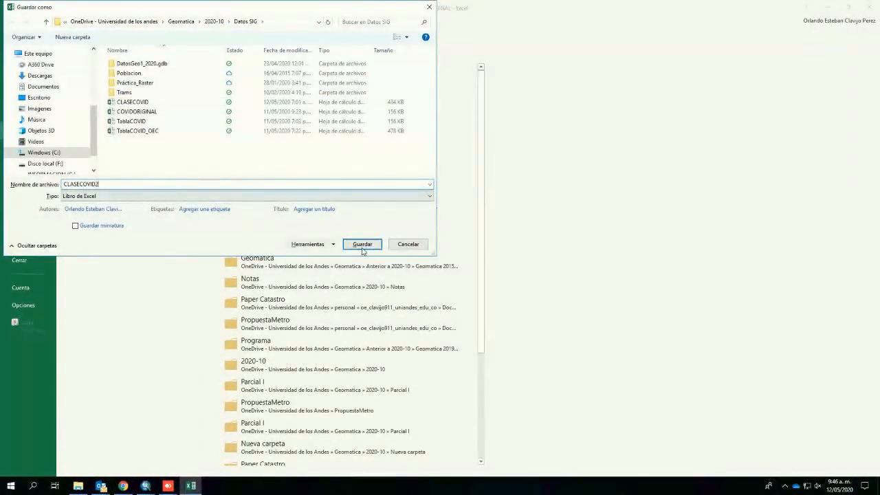
pyautogui.click(354, 245)
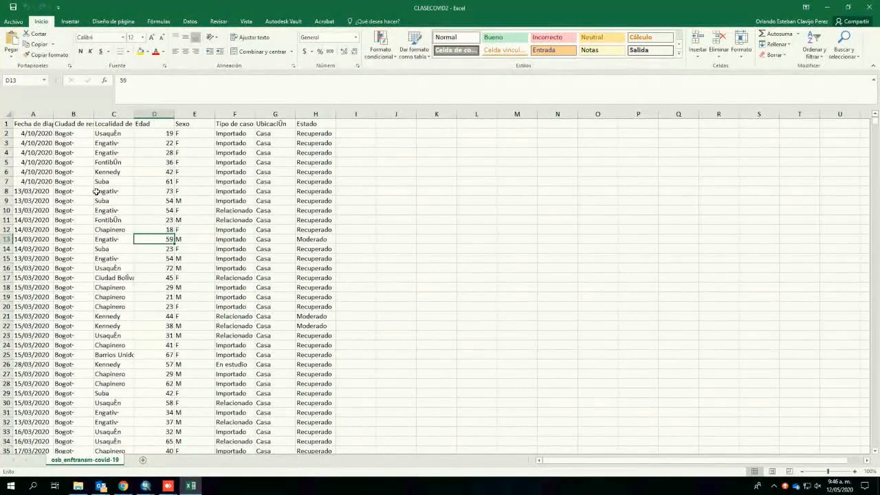
# Step: Examine the case table's columns, from diagnosis date, city and locality through age, sex, case type, location and status
pyautogui.moveTo(128, 190); pyautogui.dragTo(86, 191)
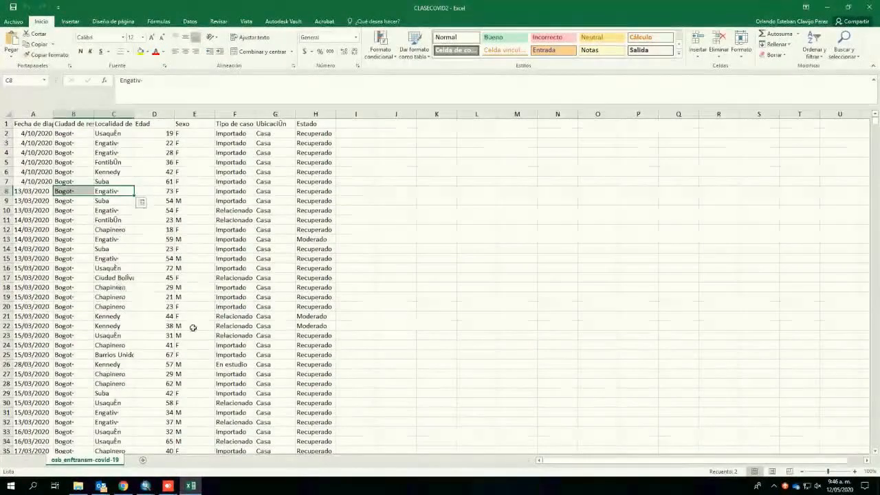
pyautogui.click(145, 486)
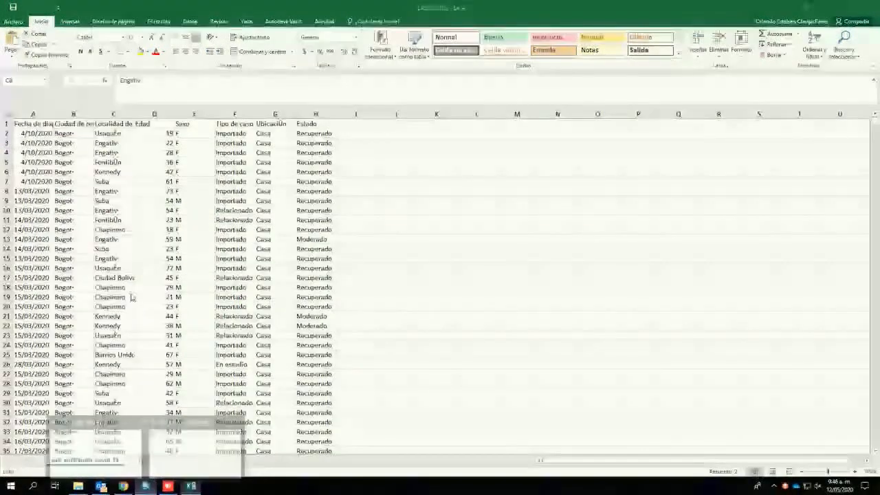
pyautogui.click(132, 296)
pyautogui.click(28, 135)
pyautogui.click(72, 135)
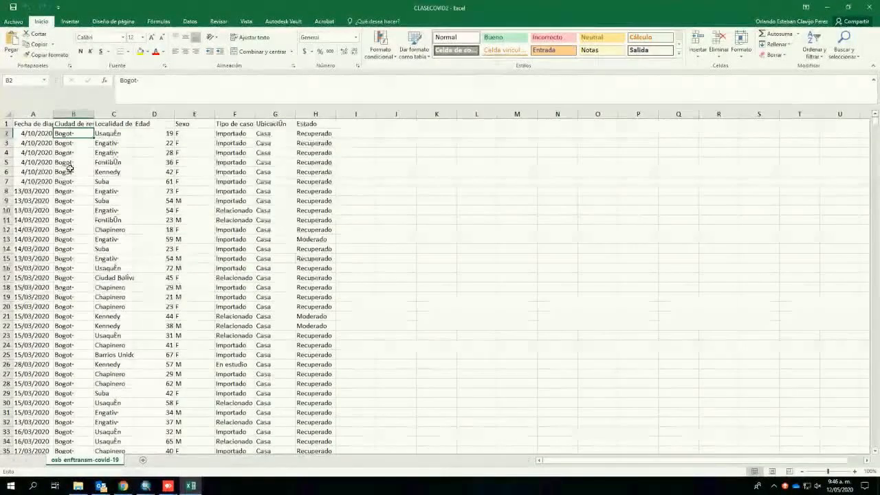
pyautogui.click(125, 178)
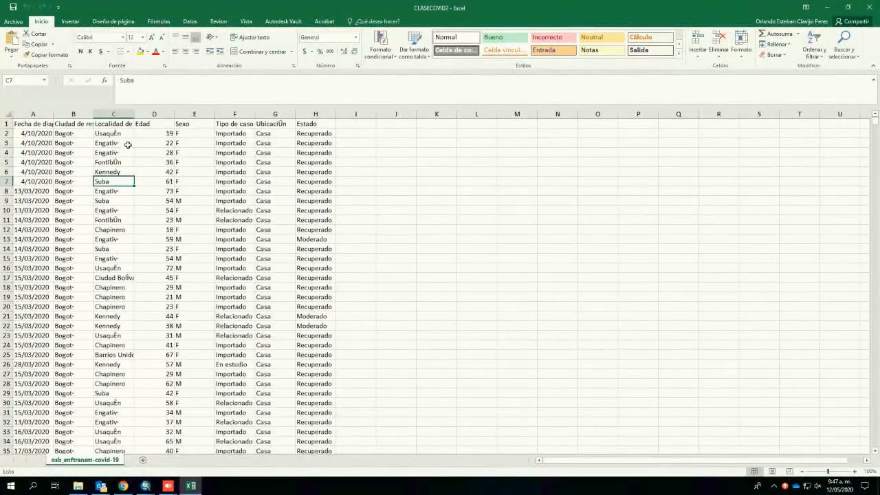
pyautogui.click(165, 151)
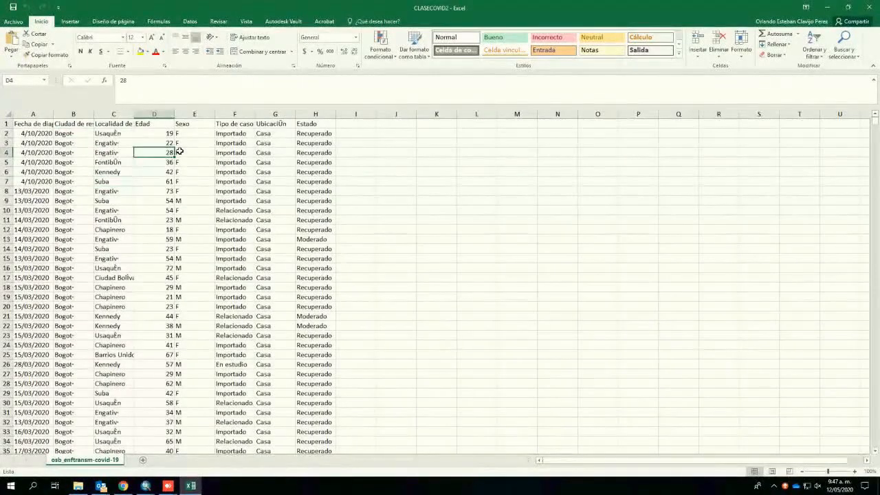
pyautogui.click(201, 153)
pyautogui.click(250, 154)
pyautogui.click(281, 160)
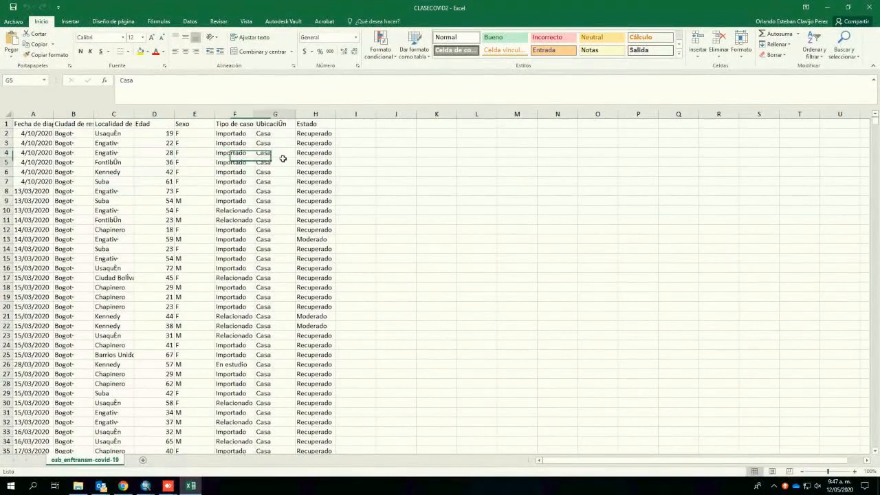
pyautogui.click(319, 161)
# Step: Examine how the locality names are written in column C, checking for wrongly encoded accented characters
pyautogui.click(112, 135)
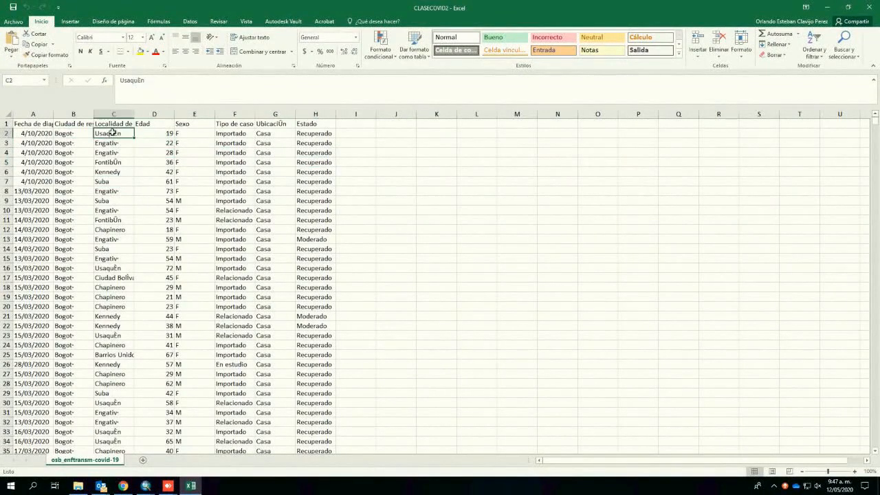
pyautogui.click(118, 161)
pyautogui.click(112, 182)
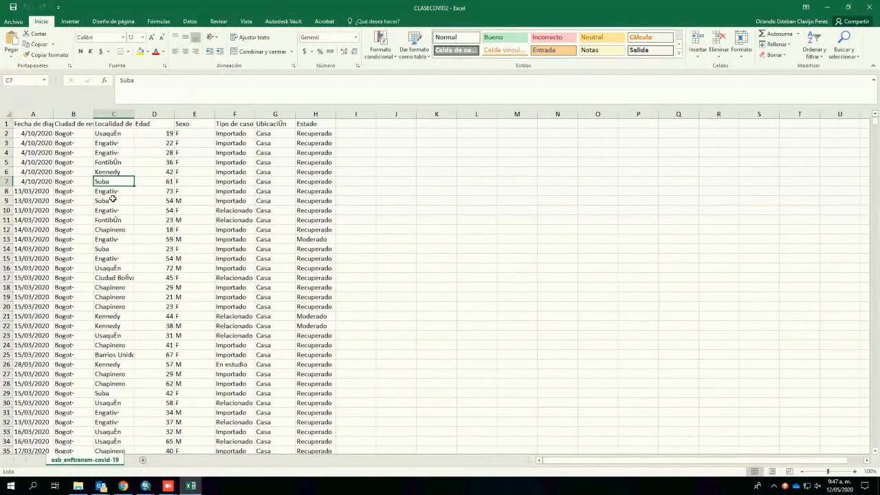
pyautogui.click(112, 201)
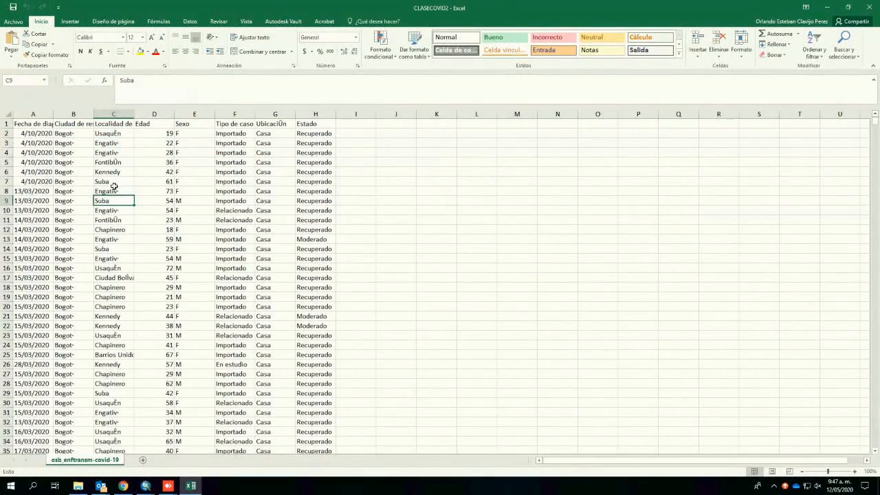
pyautogui.click(119, 163)
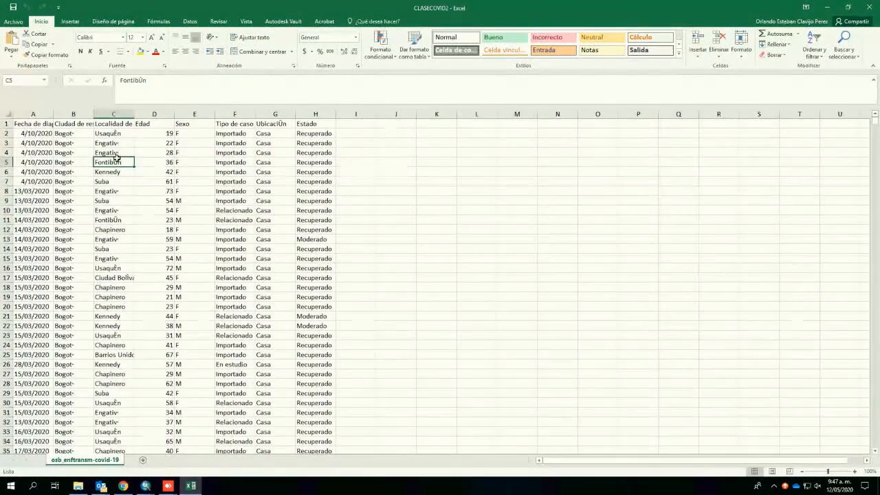
pyautogui.click(128, 191)
pyautogui.click(120, 143)
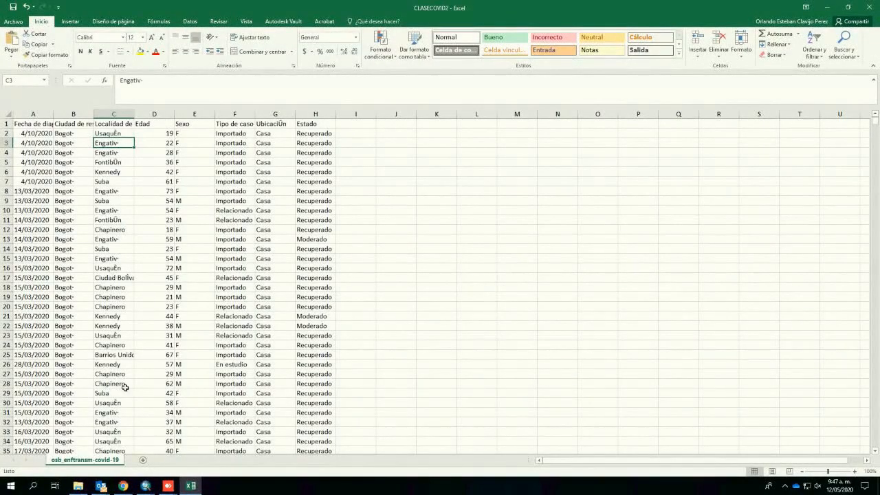
# Step: Switch to ArcMap and close the Getting Started dialog and the ArcToolbox window
pyautogui.click(146, 486)
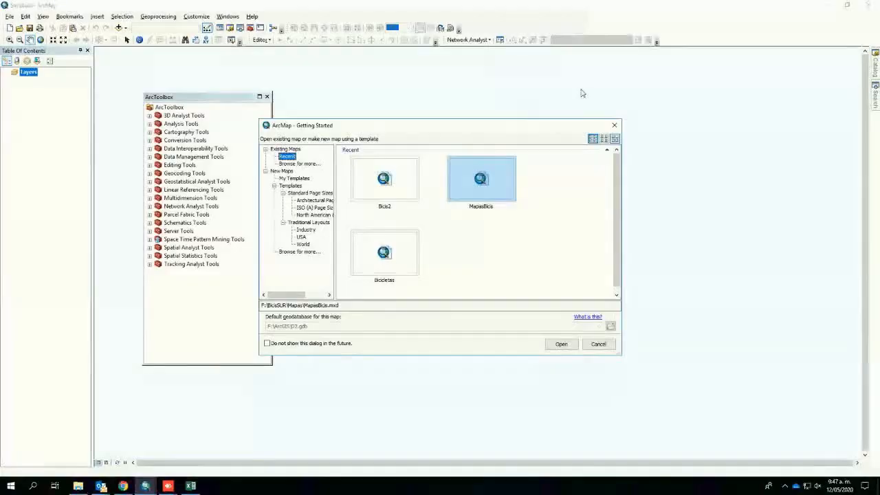
pyautogui.click(616, 128)
pyautogui.click(267, 97)
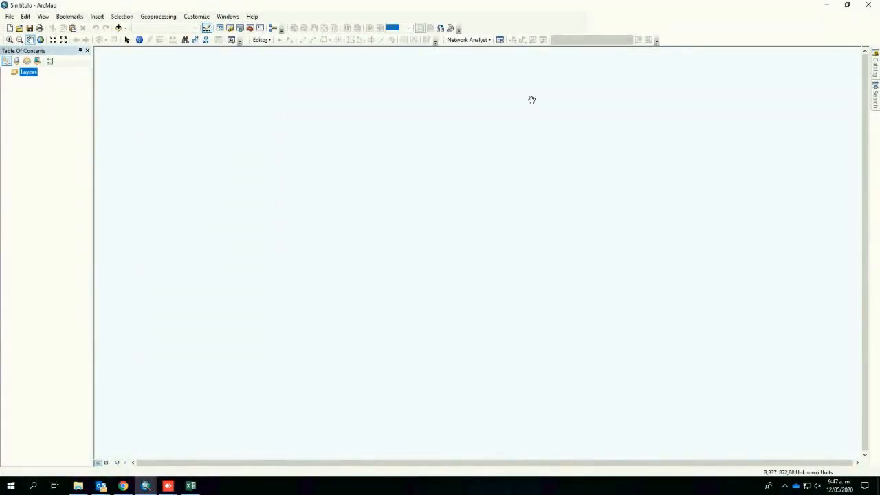
# Step: Add the LOCALIDADES layer to the map from the connected OneDrive folder
pyautogui.moveTo(876, 66)
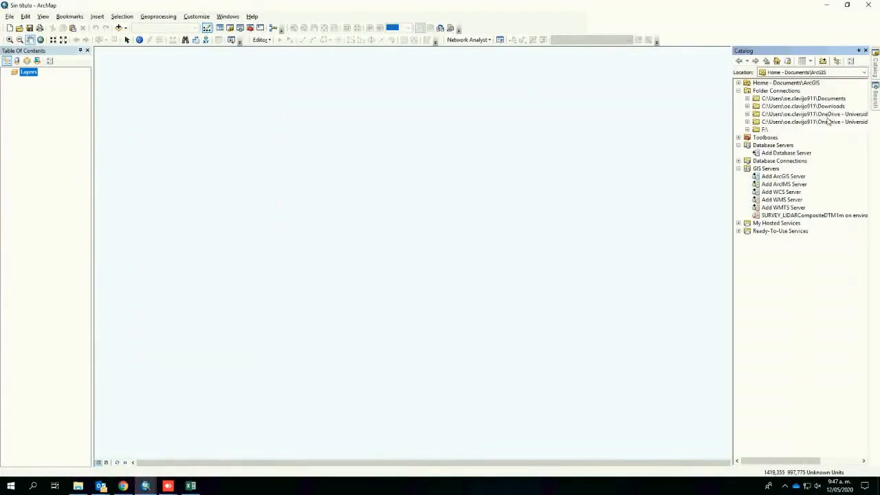
pyautogui.click(748, 98)
pyautogui.click(757, 122)
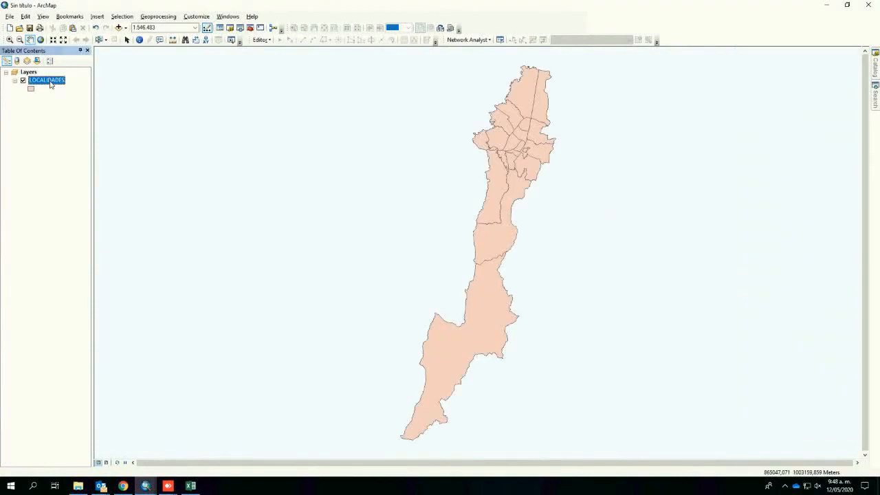
# Step: Open the attribute table of the LOCALIDADES layer and look through its fields
pyautogui.rightClick(50, 84)
pyautogui.click(81, 114)
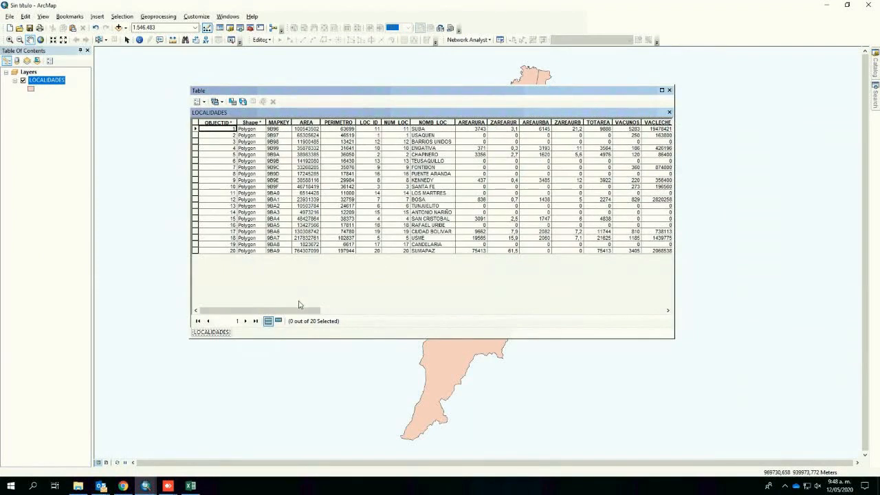
pyautogui.moveTo(585, 328); pyautogui.dragTo(255, 309)
pyautogui.click(630, 312)
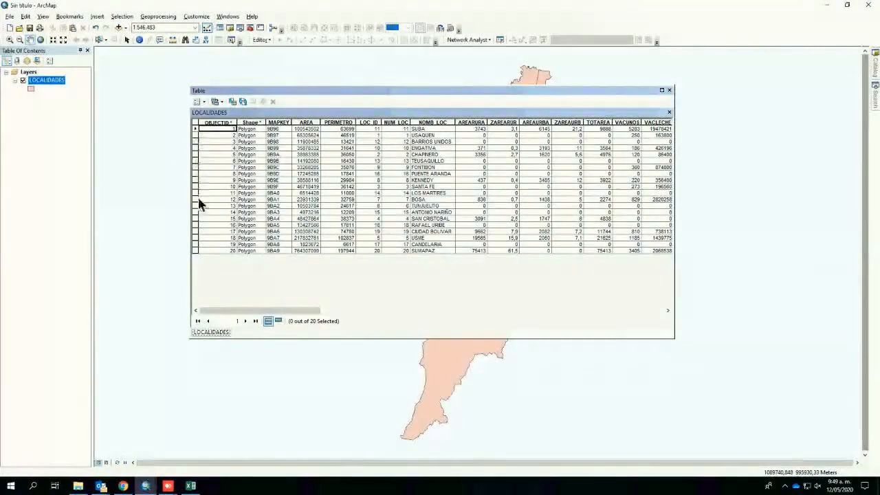
# Step: Select all the records in the LOCALIDADES attribute table and copy them
pyautogui.click(196, 251)
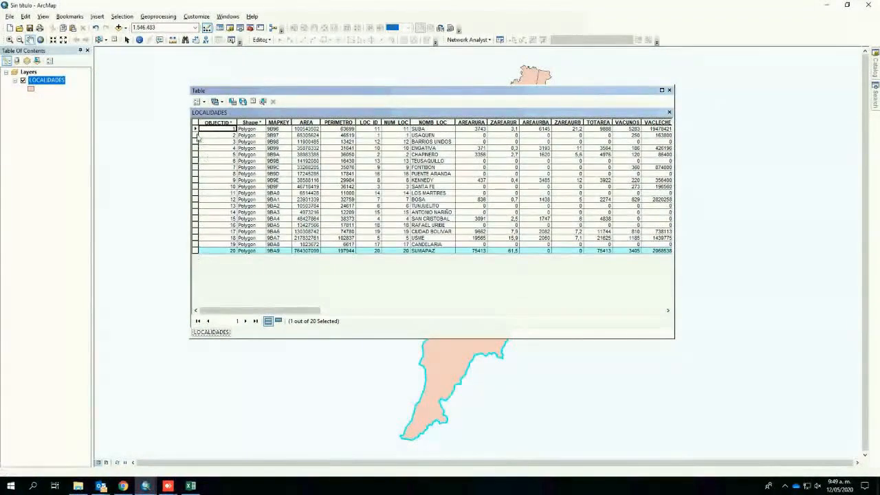
pyautogui.click(195, 129)
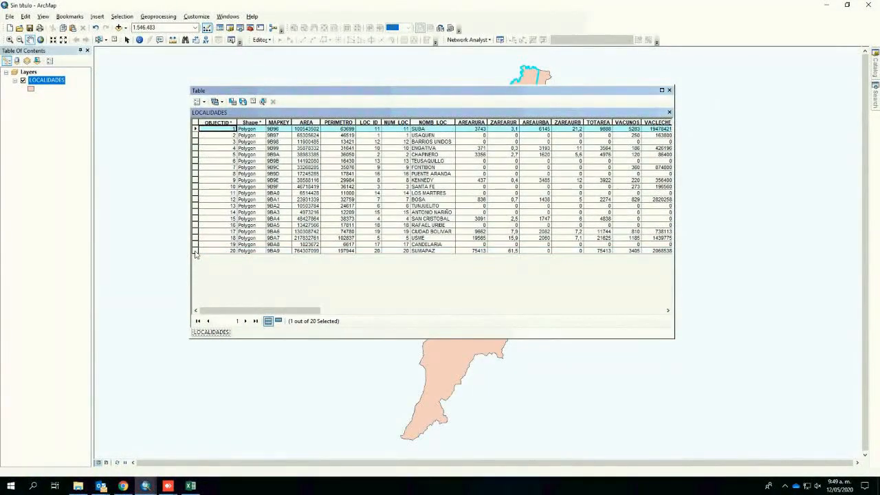
pyautogui.keyDown('shift'); pyautogui.click(195, 251); pyautogui.keyUp('shift')
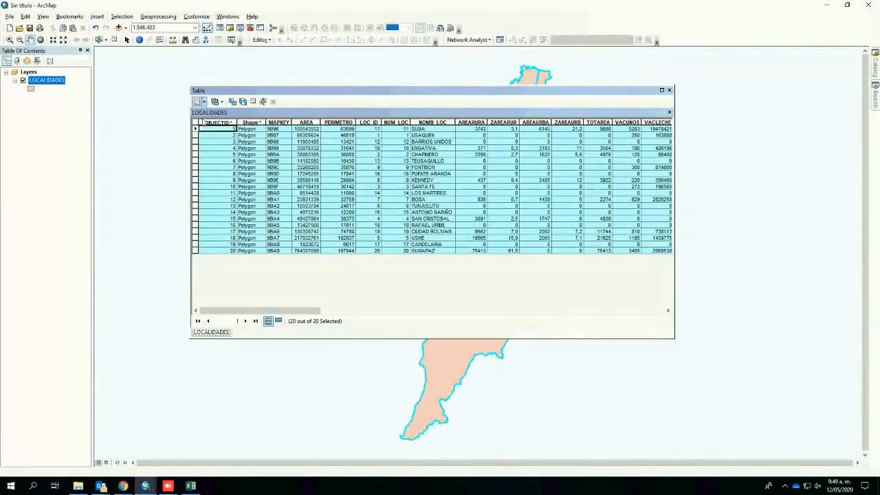
pyautogui.click(196, 186)
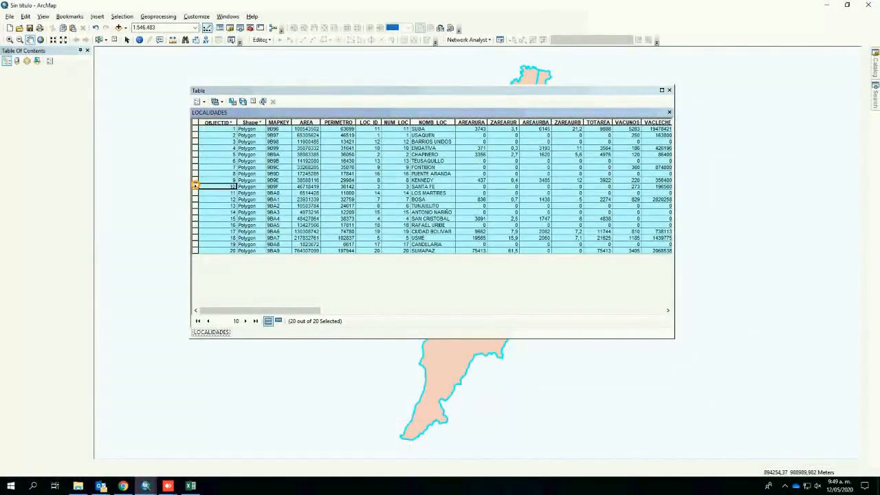
pyautogui.rightClick(196, 186)
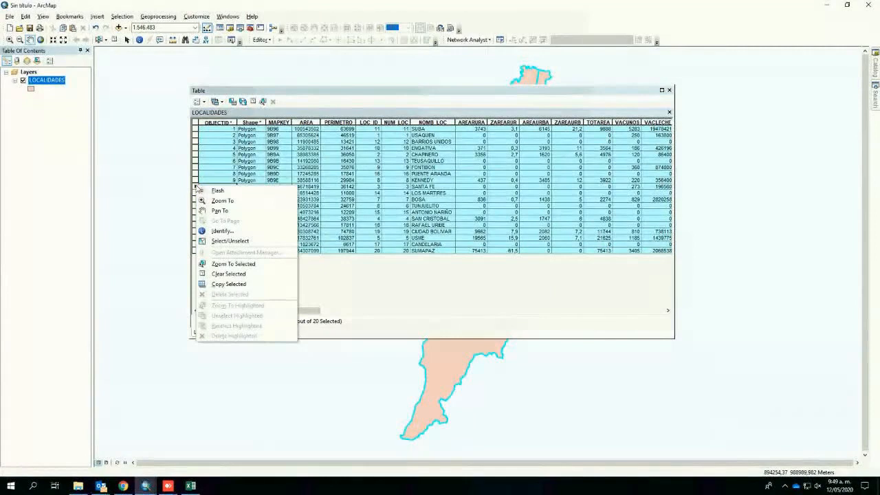
pyautogui.click(232, 285)
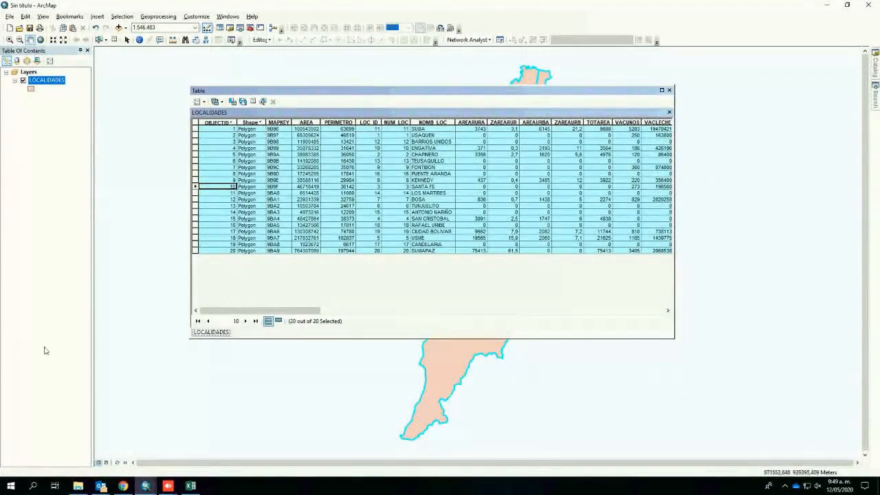
# Step: Switch to the CLASECOVID2 workbook in Excel, add a new sheet and paste the copied records as text starting at cell A1
pyautogui.click(190, 486)
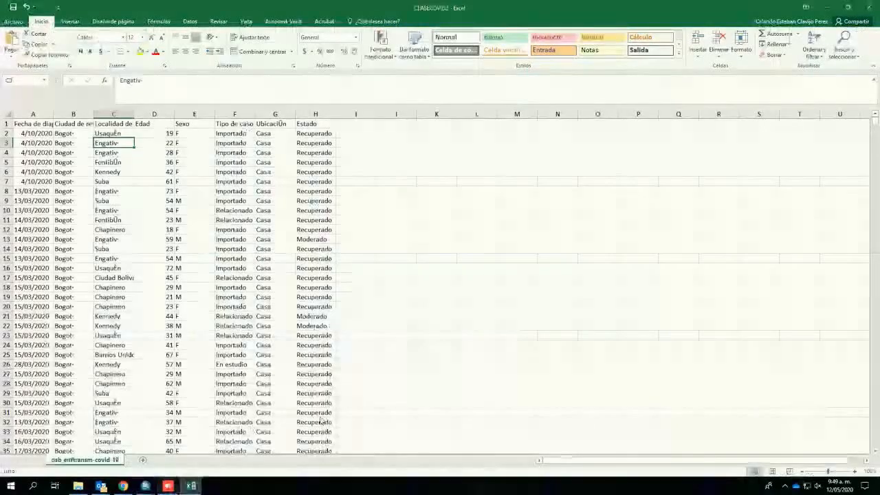
pyautogui.click(142, 460)
pyautogui.rightClick(34, 124)
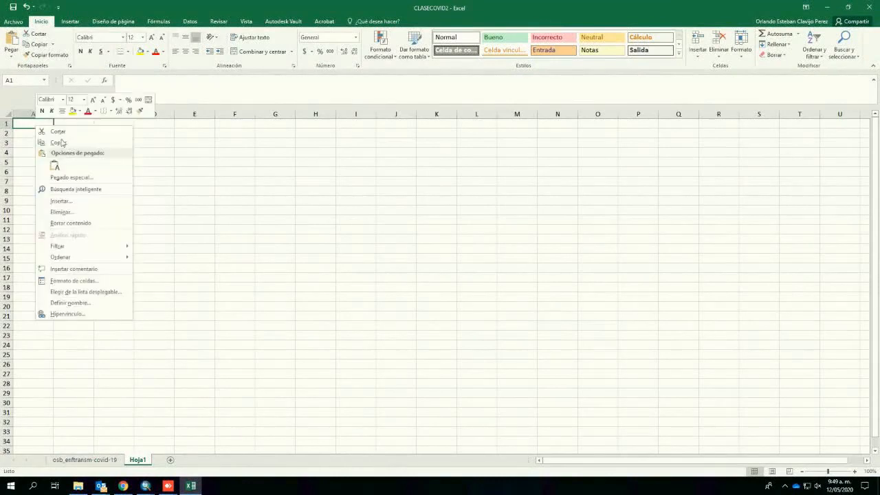
pyautogui.click(55, 168)
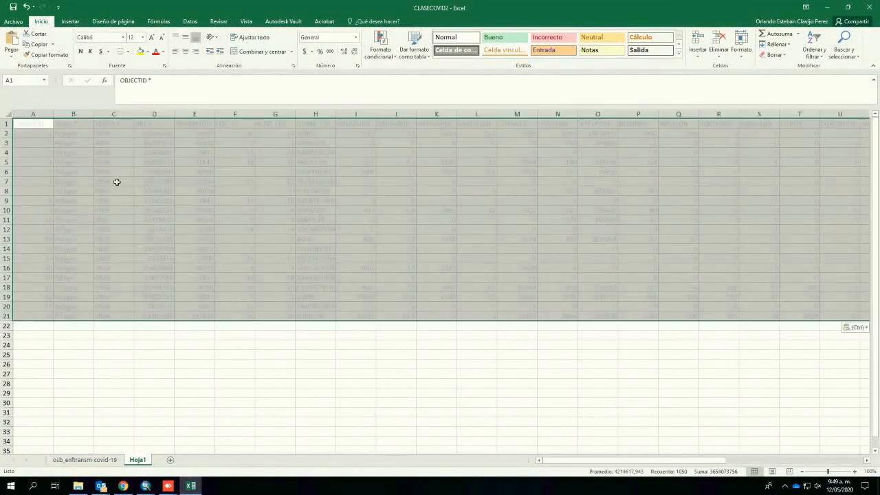
pyautogui.click(176, 191)
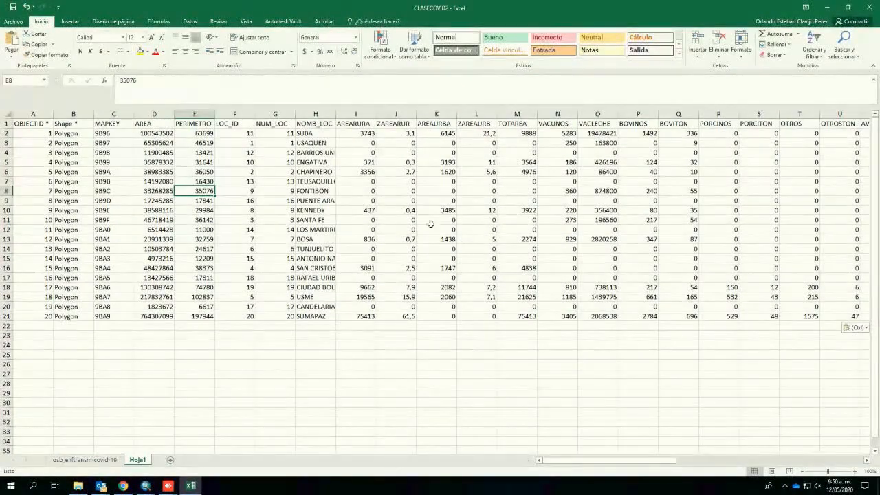
# Step: Delete the columns in front of NOMB_LOC, from OBJECTID through NUM_LOC, on sheet Hoja1
pyautogui.moveTo(306, 134); pyautogui.dragTo(330, 316)
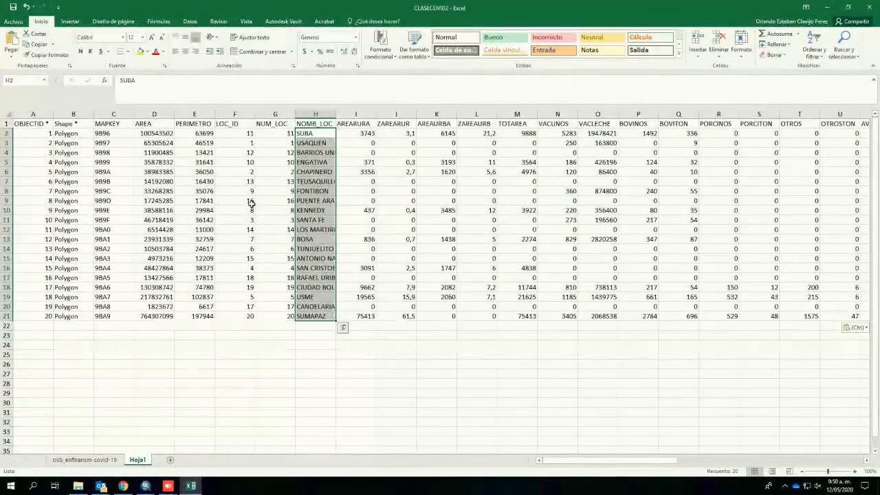
pyautogui.moveTo(31, 114); pyautogui.dragTo(279, 115)
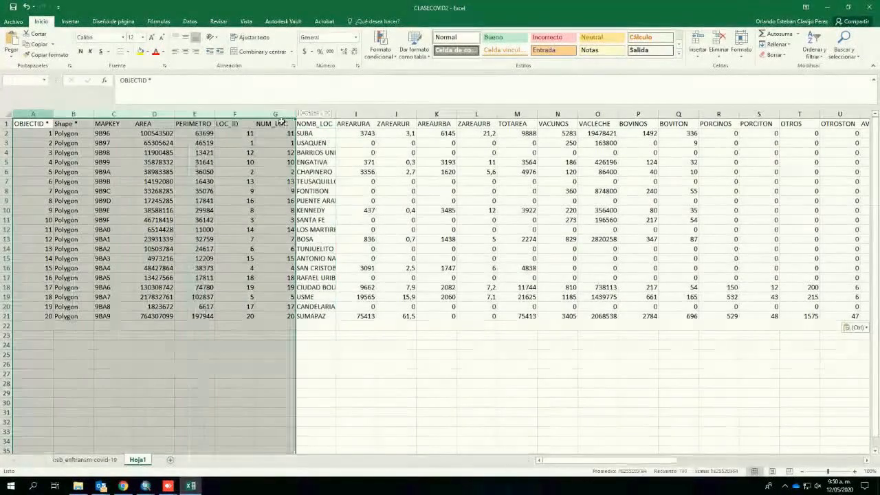
pyautogui.rightClick(279, 115)
pyautogui.click(319, 187)
# Step: Delete all the columns after NOMB_LOC, from AREARURA onwards, and fit column A's width to the locality names
pyautogui.moveTo(81, 113); pyautogui.dragTo(829, 112)
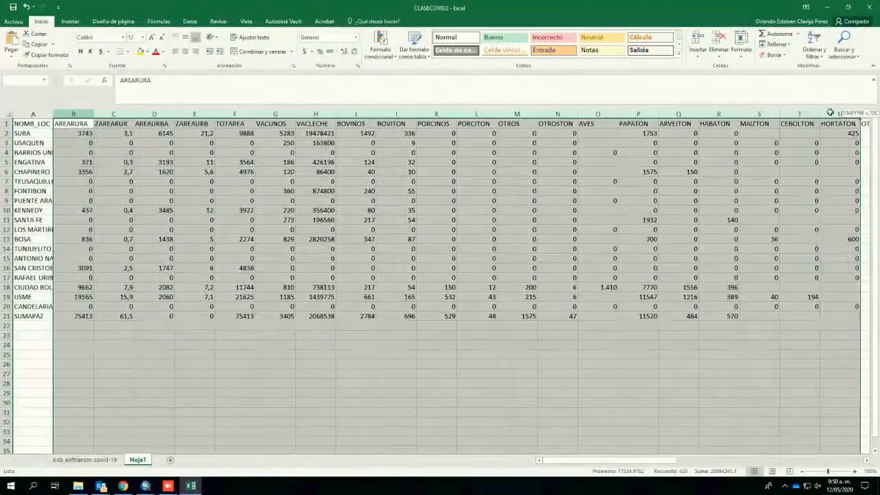
pyautogui.rightClick(840, 114)
pyautogui.click(782, 188)
pyautogui.moveTo(74, 114); pyautogui.dragTo(114, 114)
pyautogui.rightClick(114, 113)
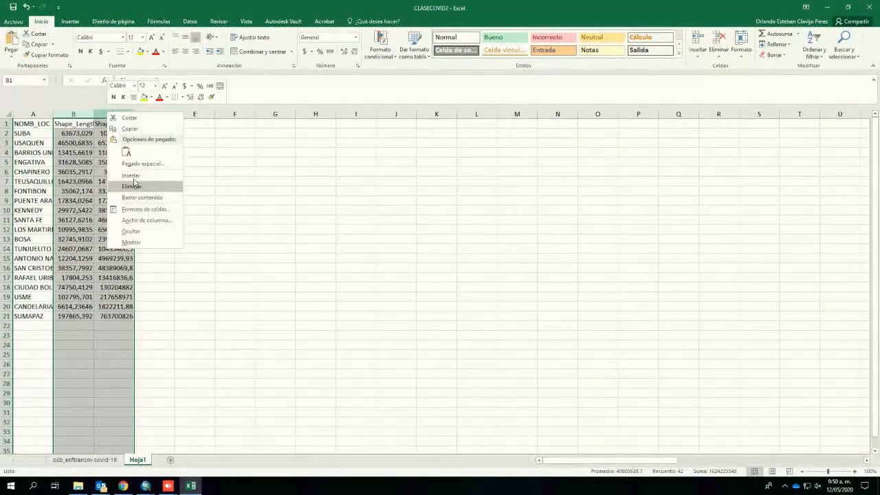
pyautogui.click(141, 185)
pyautogui.click(68, 181)
pyautogui.doubleClick(53, 114)
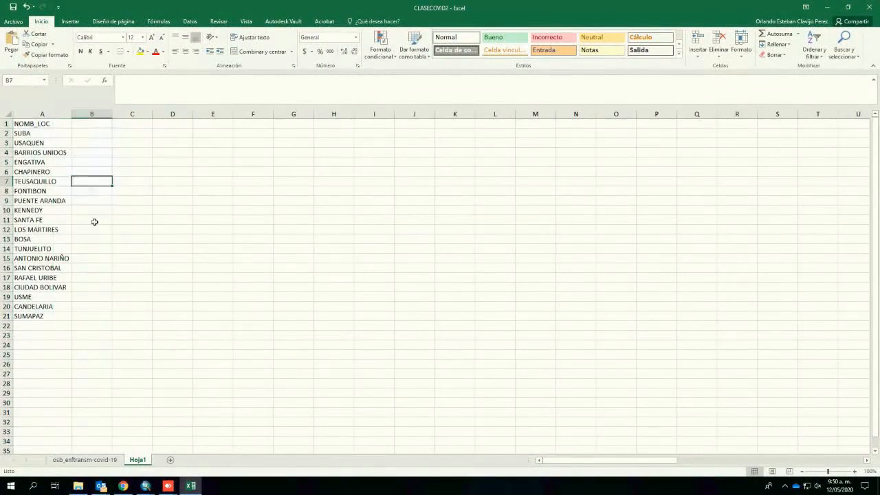
# Step: Compare how the locality names are written in the osb_enftransm-covid-19 sheet's locality column and in the NOMB_LOC list on Hoja1
pyautogui.click(86, 460)
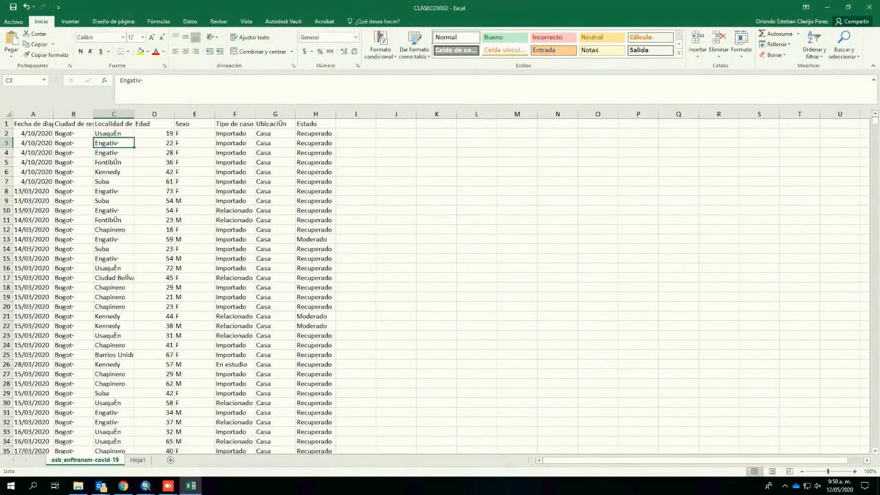
pyautogui.click(138, 461)
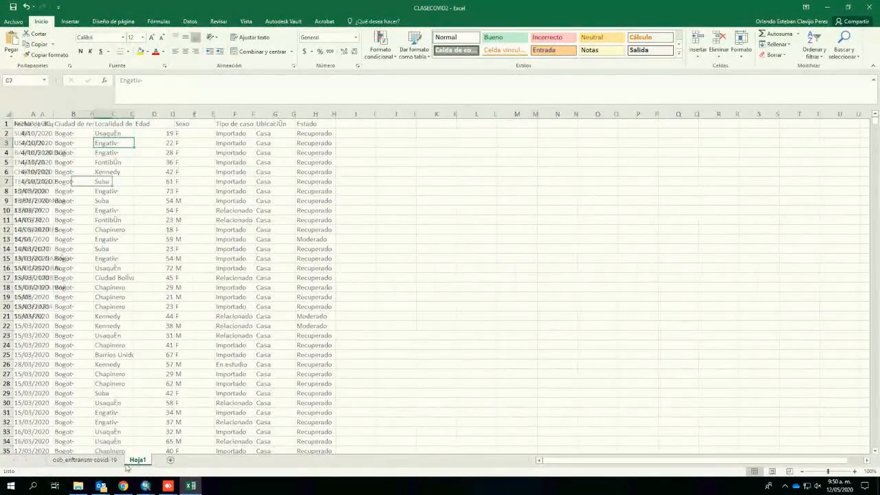
pyautogui.click(107, 460)
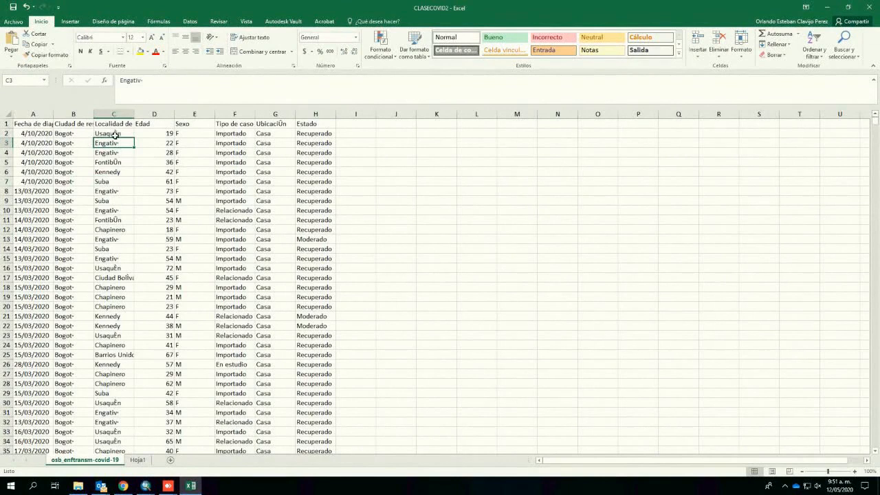
pyautogui.moveTo(115, 133); pyautogui.dragTo(114, 297)
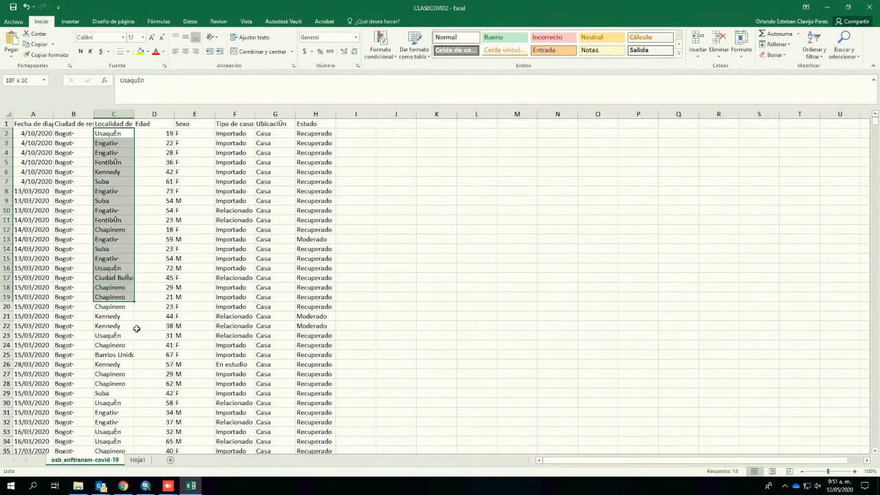
pyautogui.click(138, 459)
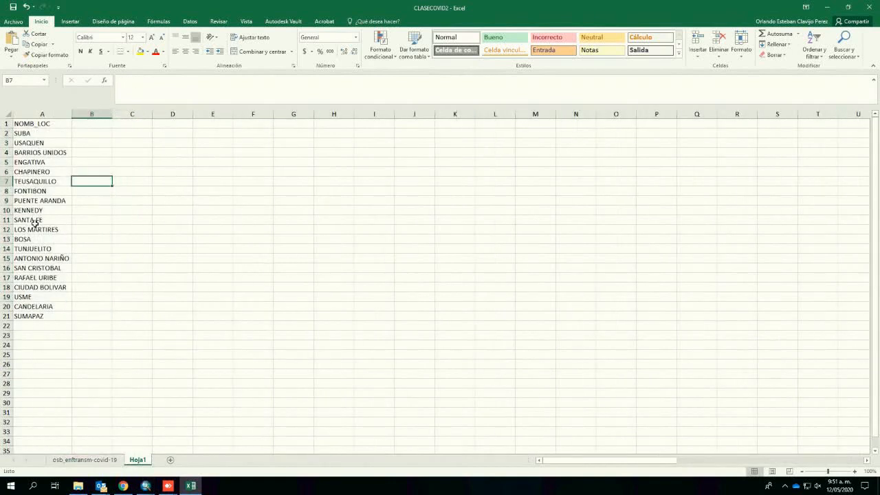
pyautogui.click(88, 136)
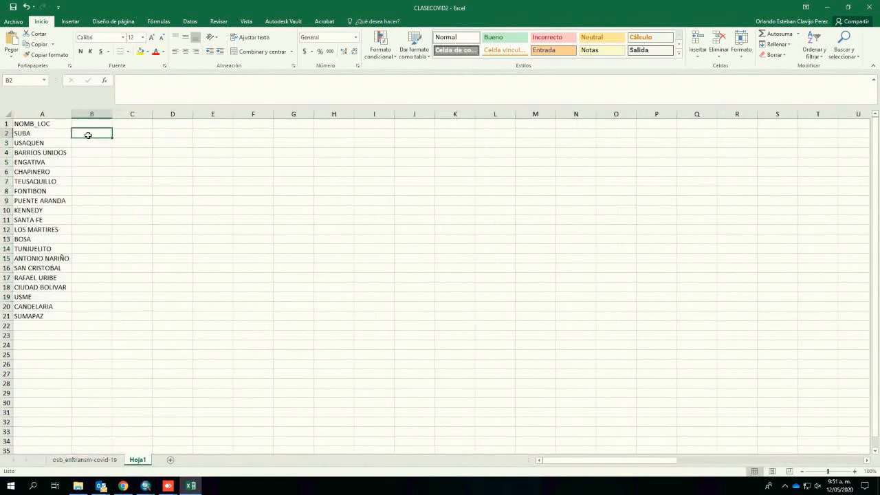
pyautogui.click(84, 460)
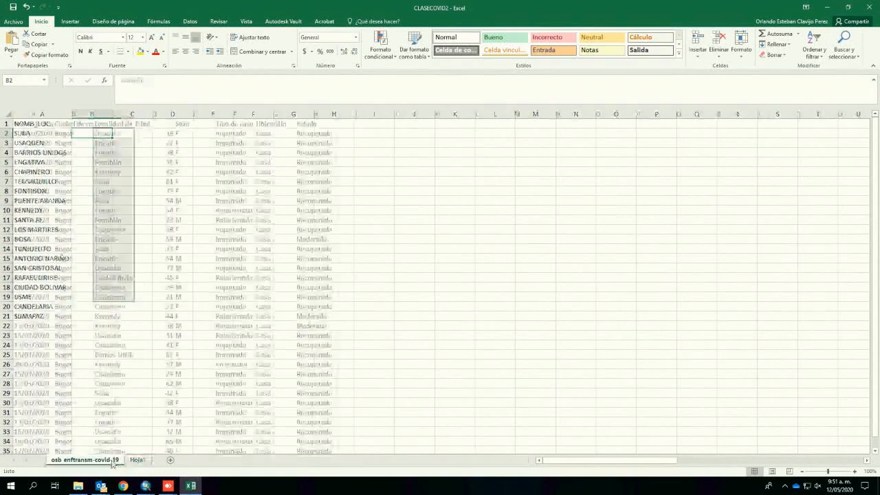
pyautogui.click(105, 178)
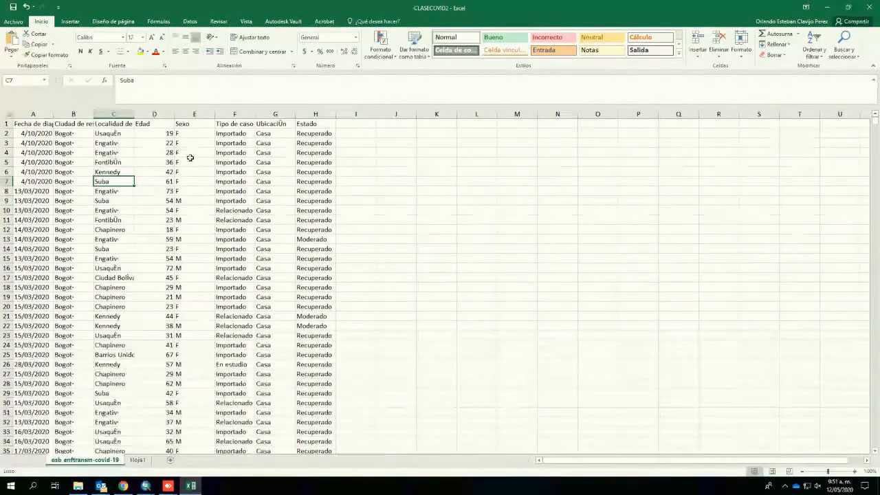
pyautogui.click(137, 460)
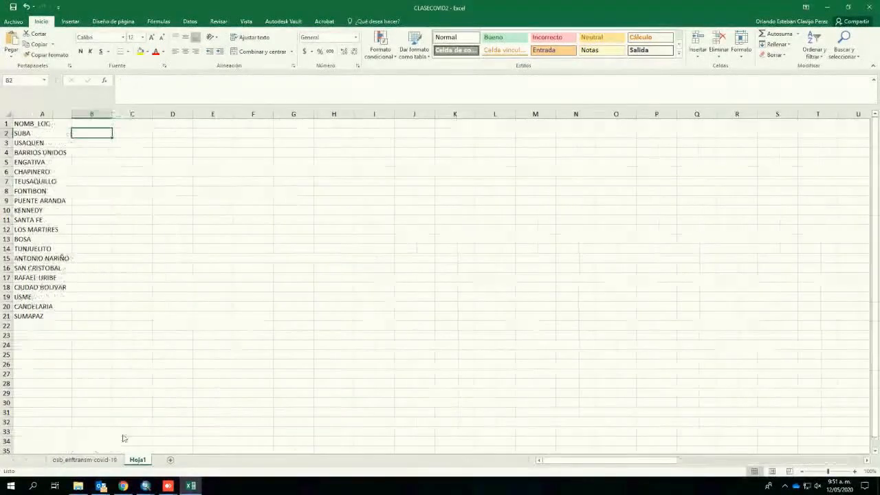
pyautogui.moveTo(20, 131); pyautogui.dragTo(31, 317)
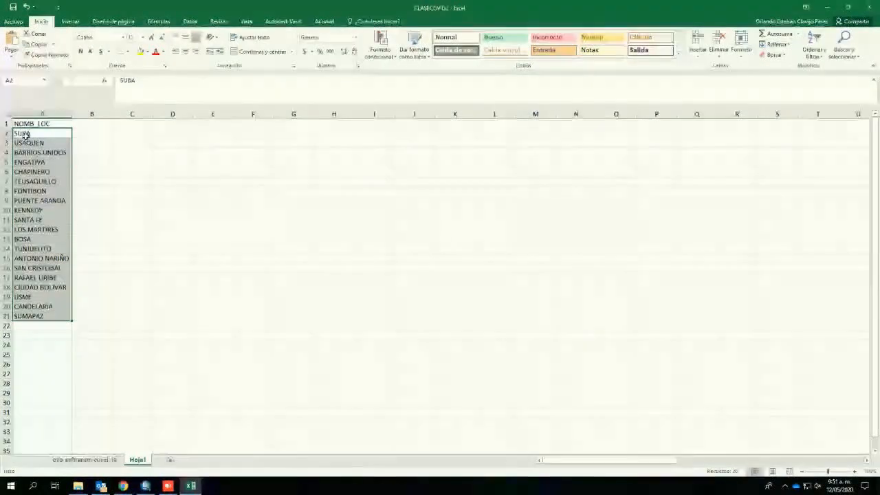
pyautogui.click(25, 134)
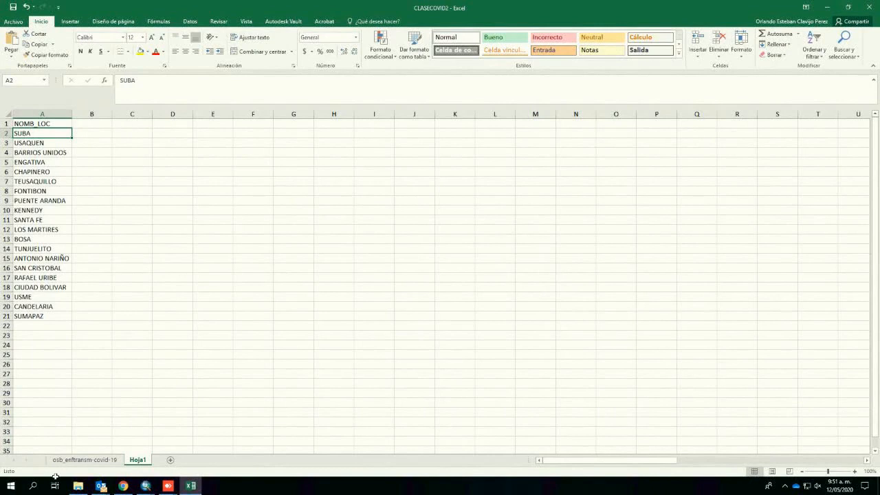
pyautogui.click(69, 460)
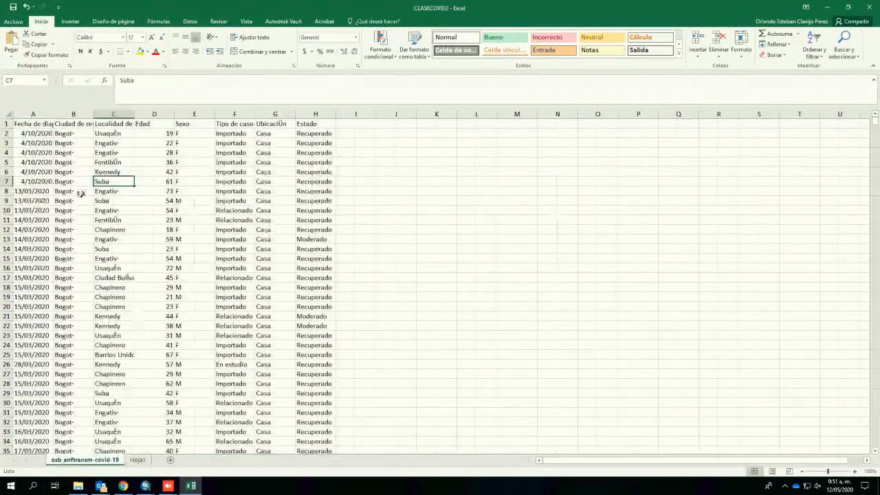
pyautogui.click(87, 183)
pyautogui.click(119, 153)
pyautogui.click(126, 190)
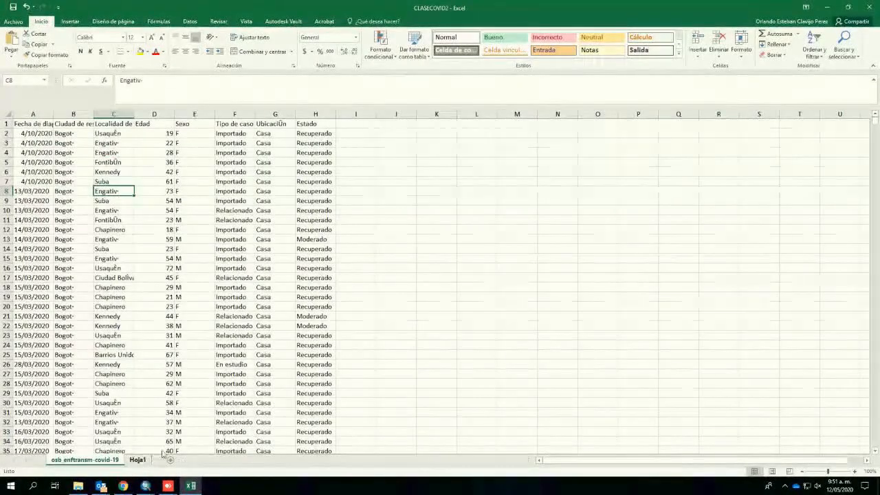
# Step: Enter the formula +MINUSC(A2) in cell B2 of Hoja1 and fill it down through B21 to get lowercase locality names
pyautogui.click(138, 460)
pyautogui.click(87, 133)
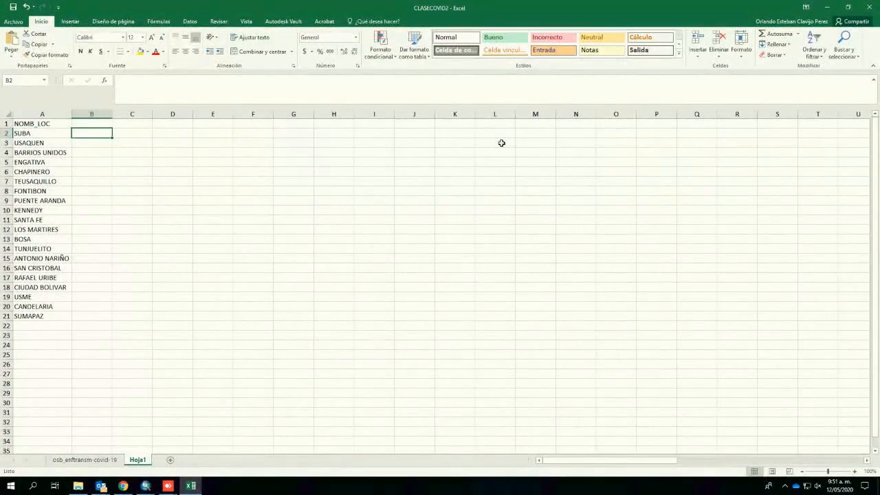
pyautogui.write('=minusc(')
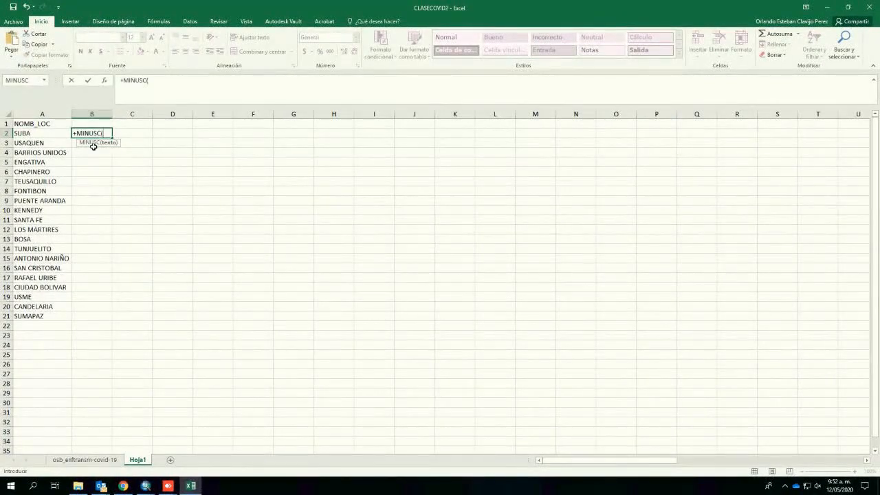
pyautogui.click(36, 133)
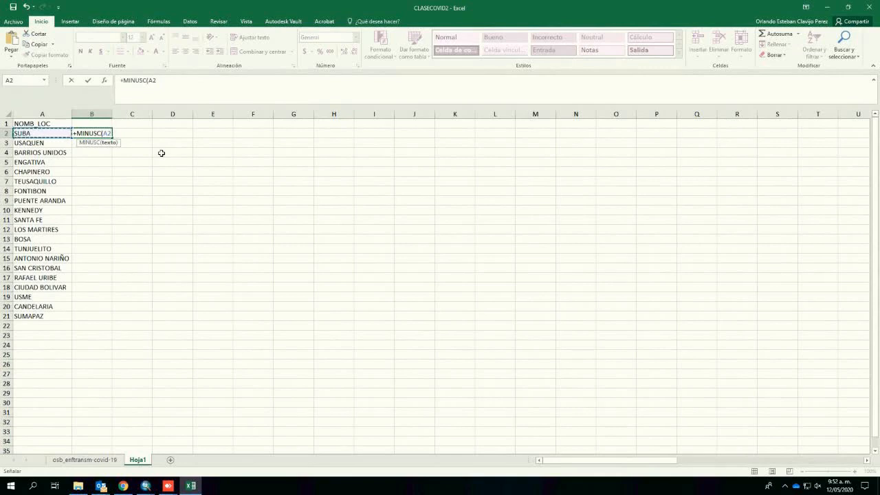
pyautogui.press('Return')
pyautogui.click(107, 133)
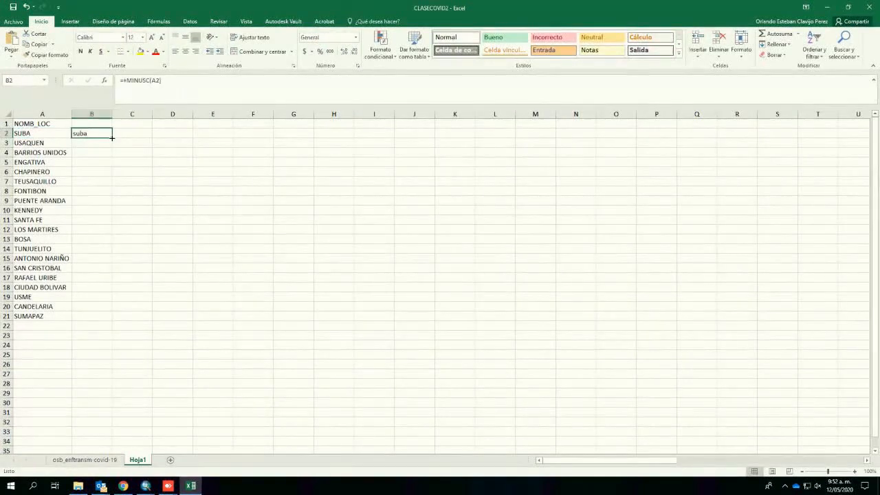
pyautogui.doubleClick(113, 137)
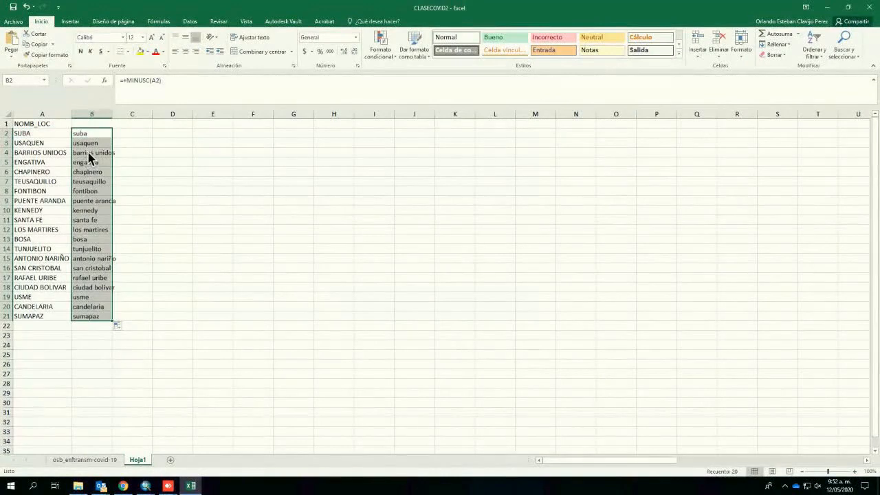
# Step: Extract the first three letters of each lowercase name with +IZQUIERDA(B2;3) in cell C2, filled down through C21
pyautogui.click(108, 169)
pyautogui.click(122, 131)
pyautogui.write('+')
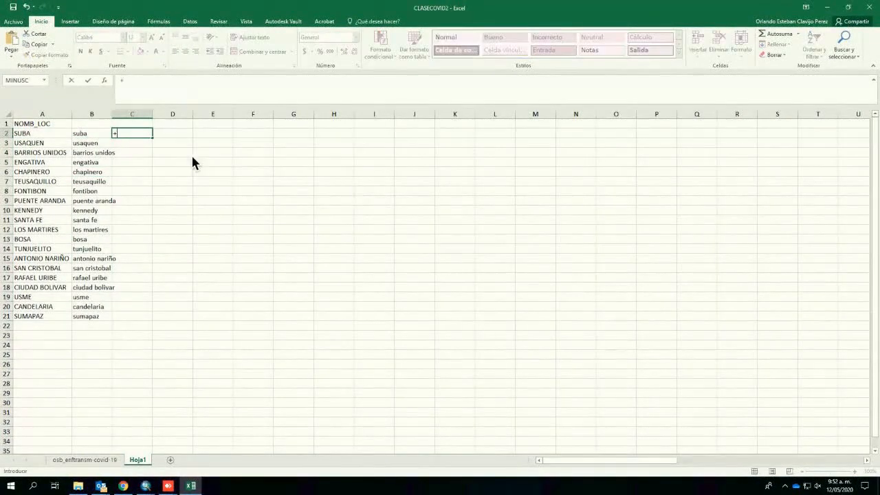
pyautogui.write('iz')
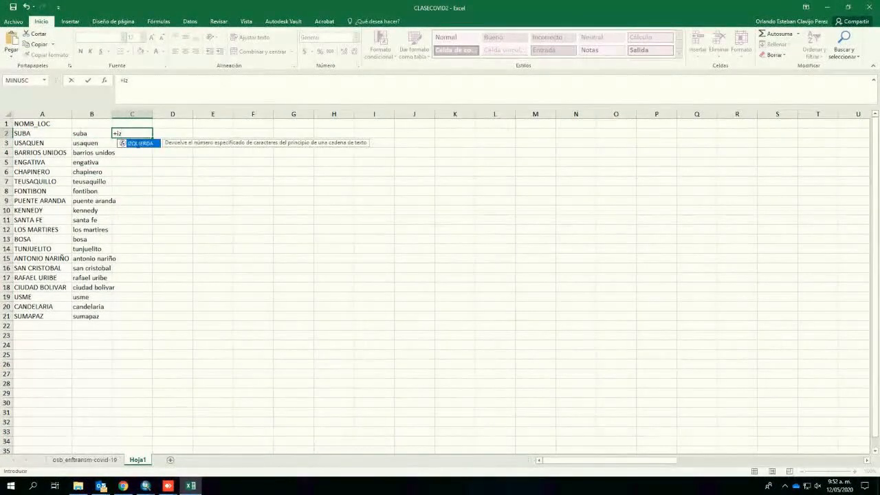
pyautogui.doubleClick(138, 144)
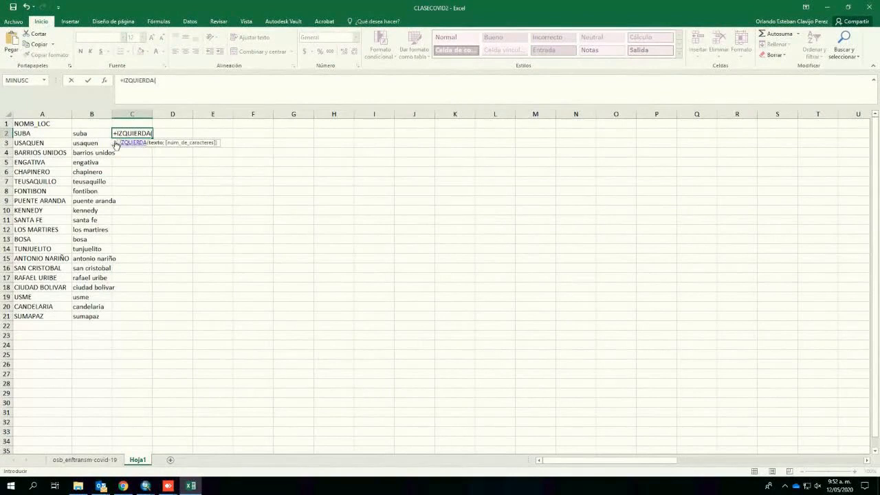
pyautogui.click(92, 134)
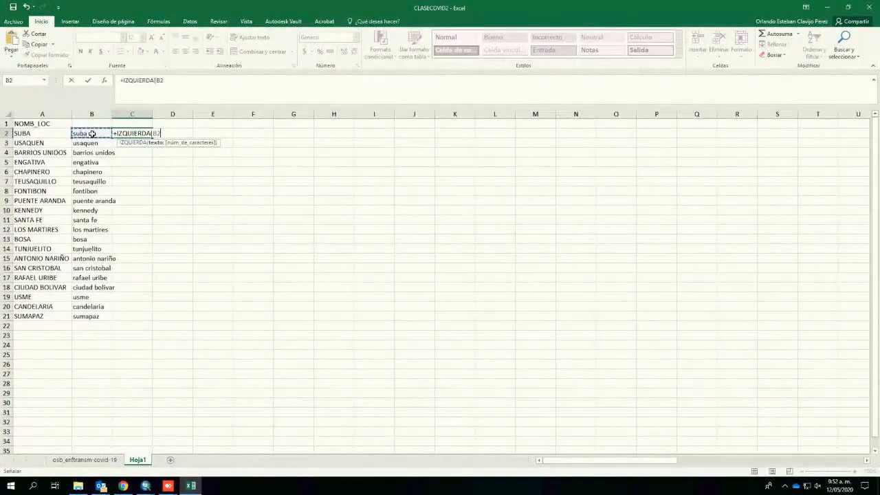
pyautogui.write(';3)')
pyautogui.hotkey('ctrl', 'Return')
pyautogui.doubleClick(152, 138)
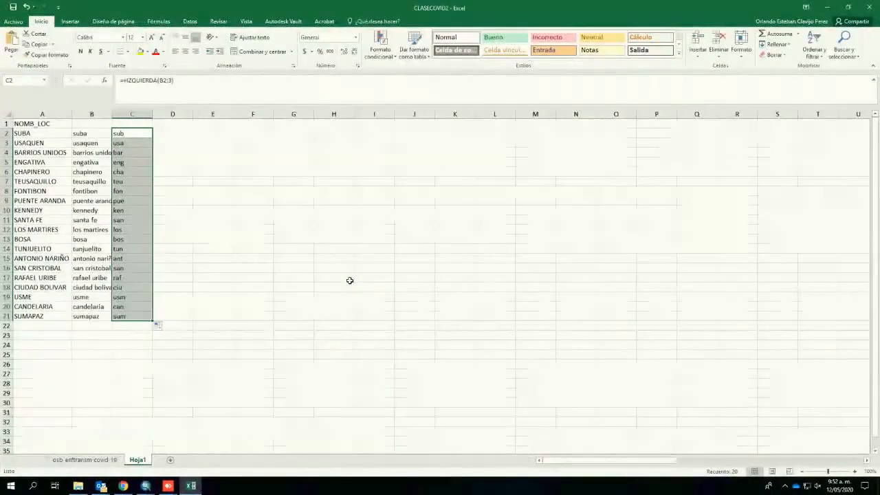
# Step: Switch to ArcMap, copy the selected LOCALIDADES records again from the attribute table, and return to the Hoja1 sheet in Excel
pyautogui.click(145, 486)
pyautogui.click(95, 447)
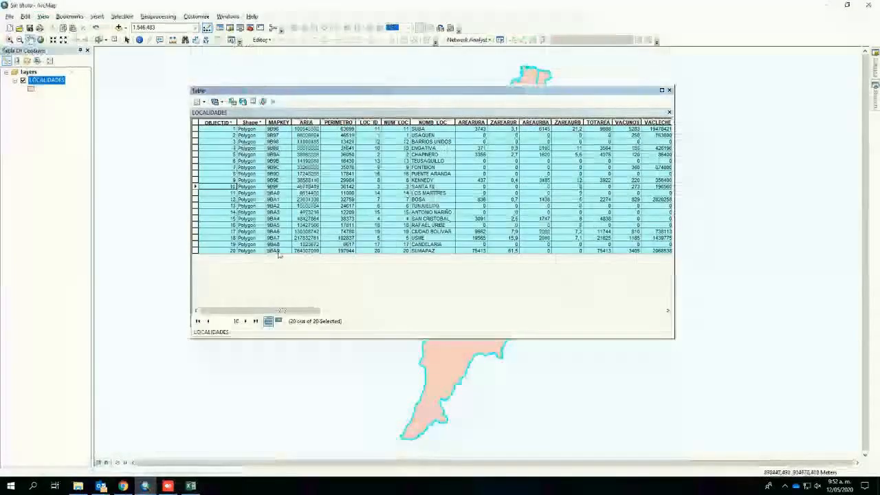
pyautogui.rightClick(198, 156)
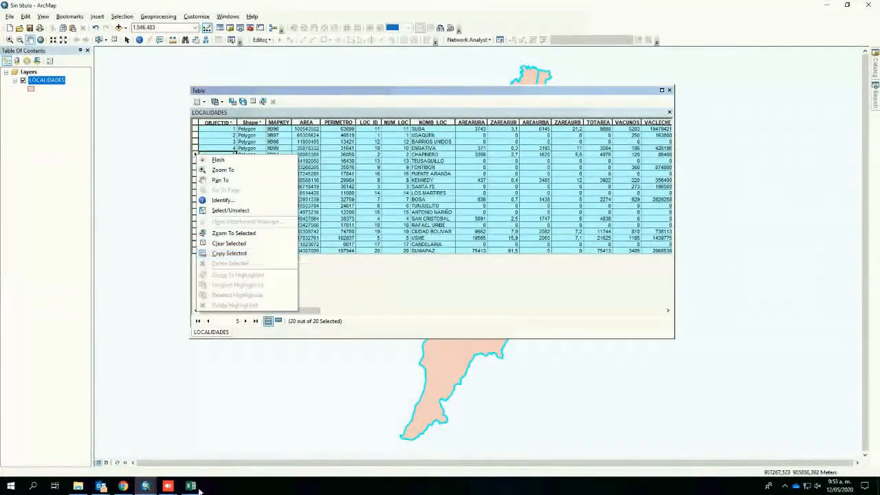
pyautogui.click(246, 256)
pyautogui.hotkey('alt', 'Tab')
pyautogui.click(177, 144)
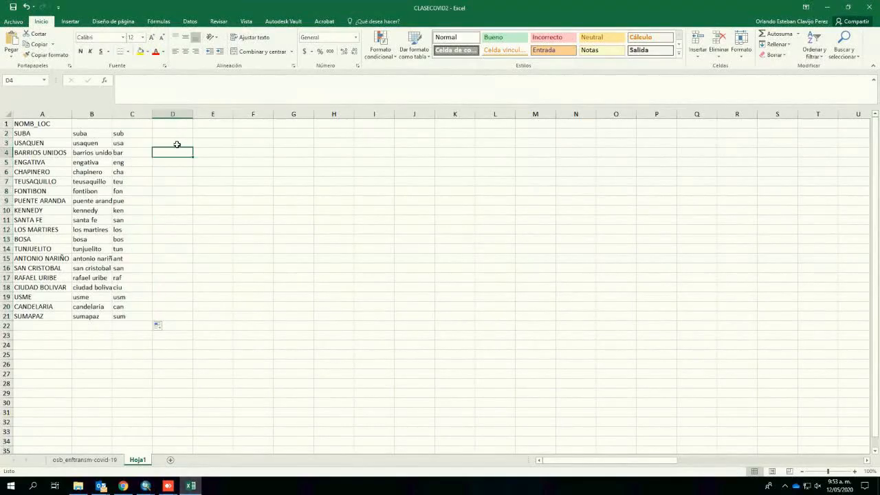
# Step: Enter the formula +A2 in cell D2 of Hoja1 and fill it down through D21 to repeat the locality names beside the codes
pyautogui.click(177, 132)
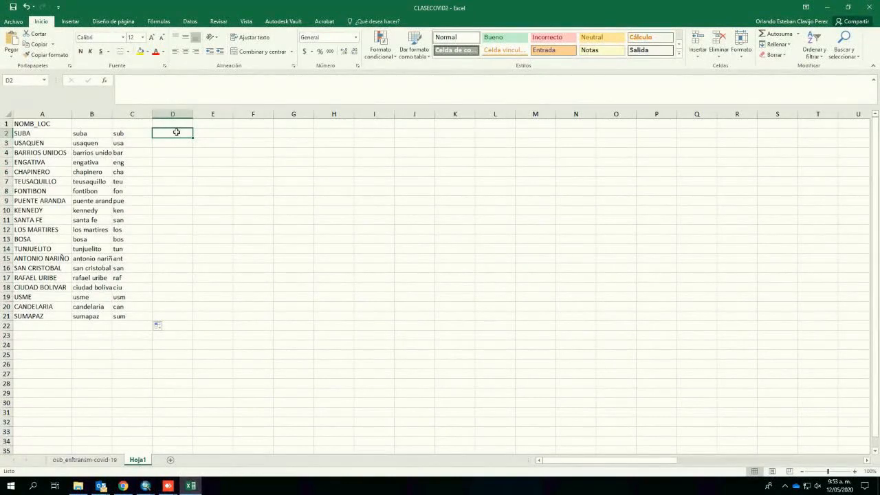
pyautogui.write('+')
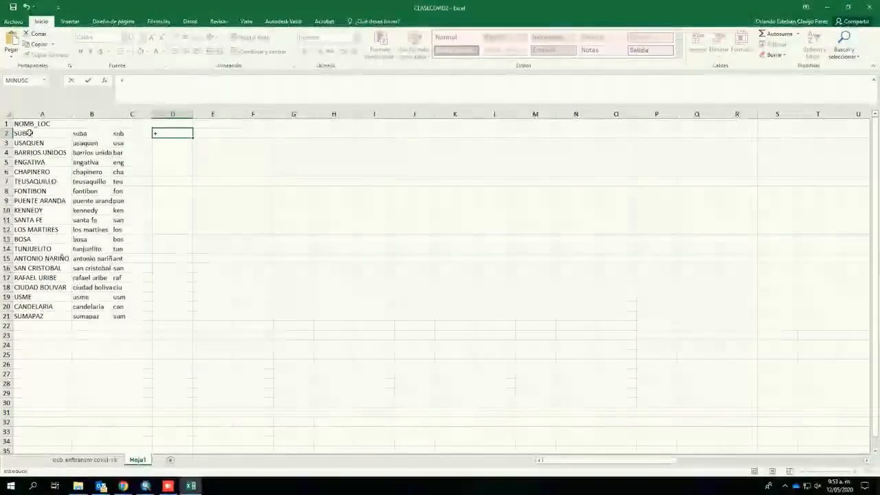
pyautogui.click(31, 132)
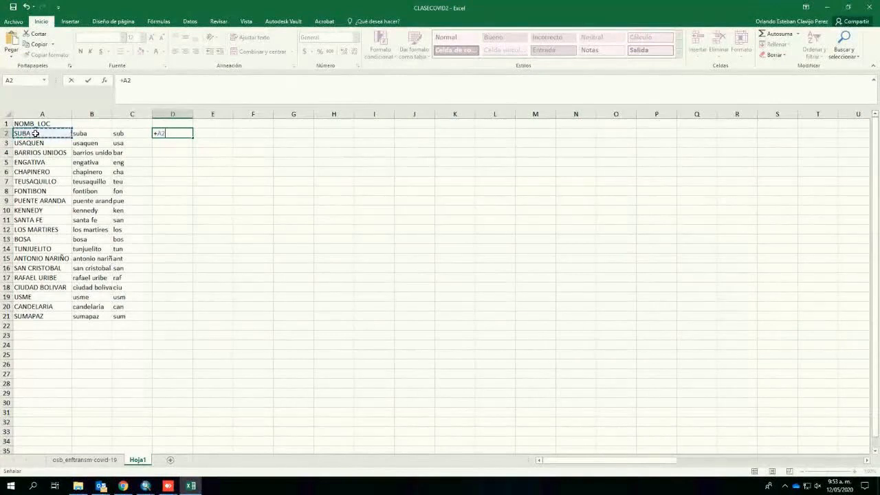
pyautogui.press('Return')
pyautogui.click(168, 133)
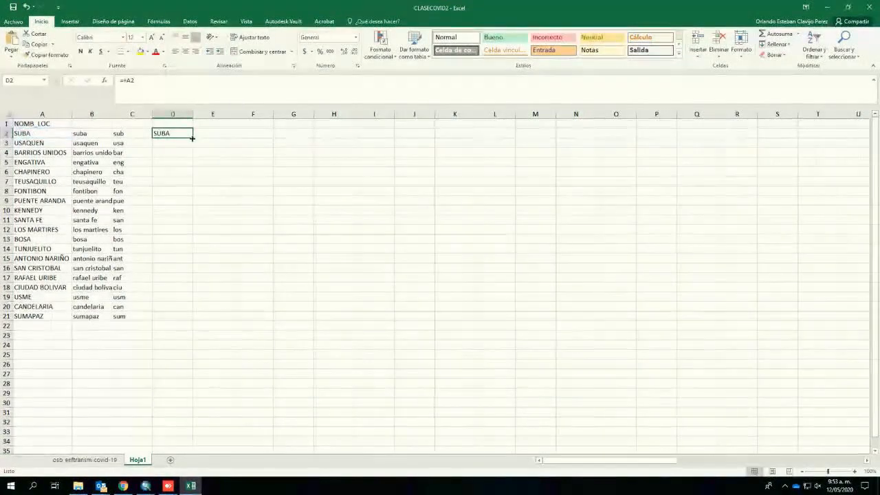
pyautogui.moveTo(193, 139); pyautogui.dragTo(172, 318)
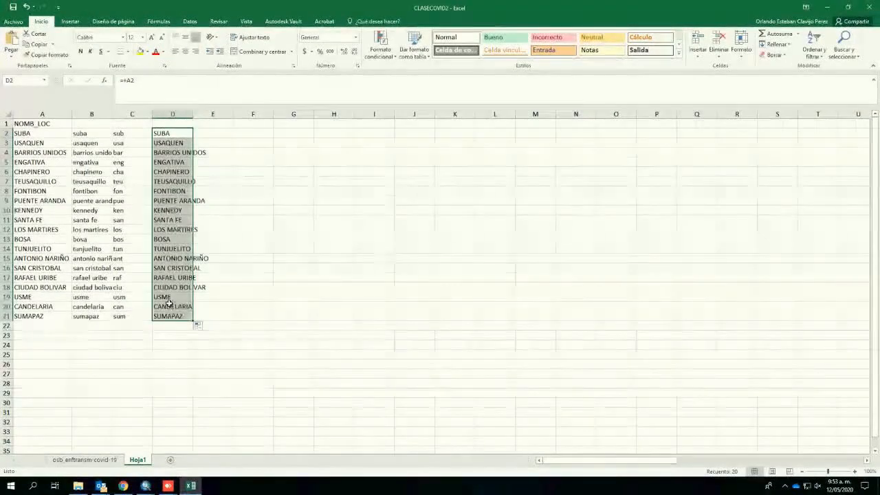
# Step: On the osb_enftransm-covid-19 sheet, check the locality column and search for "La Candelaria" using Find and Replace
pyautogui.click(85, 459)
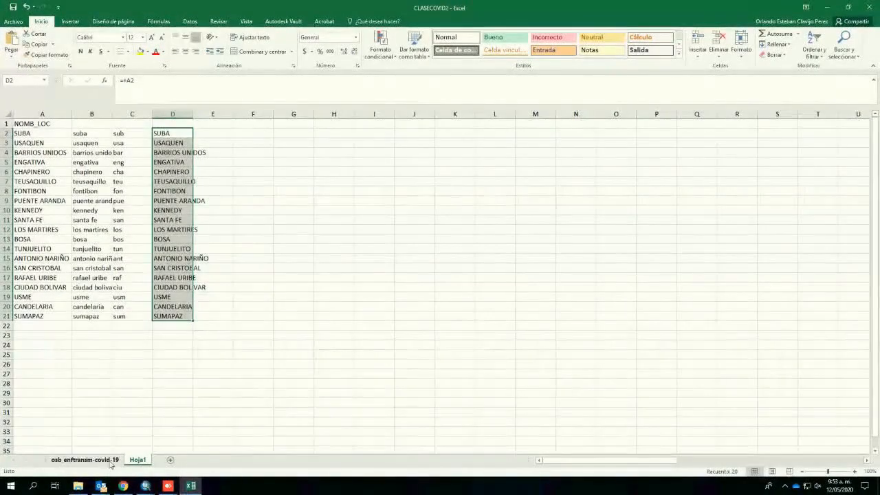
pyautogui.click(116, 309)
pyautogui.click(128, 211)
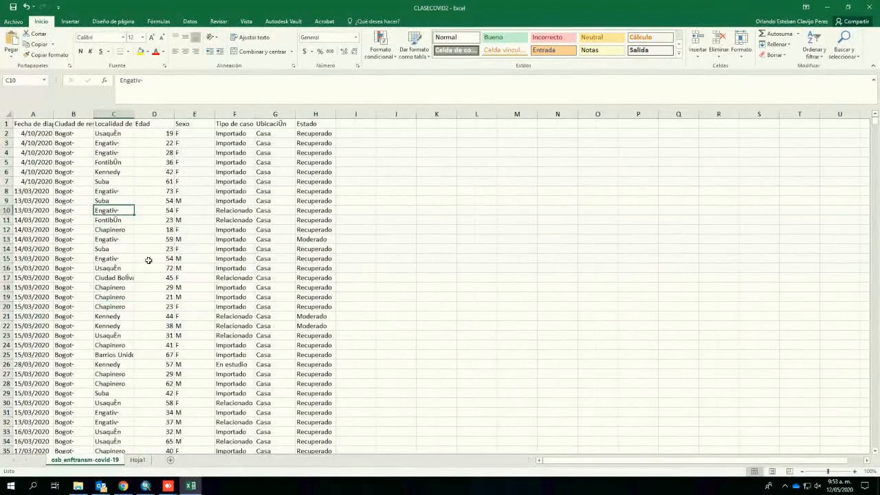
pyautogui.click(131, 298)
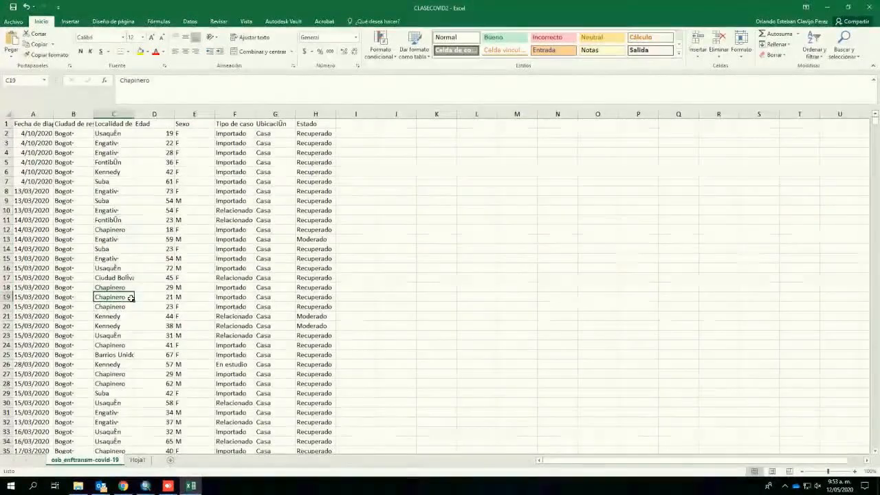
pyautogui.click(115, 268)
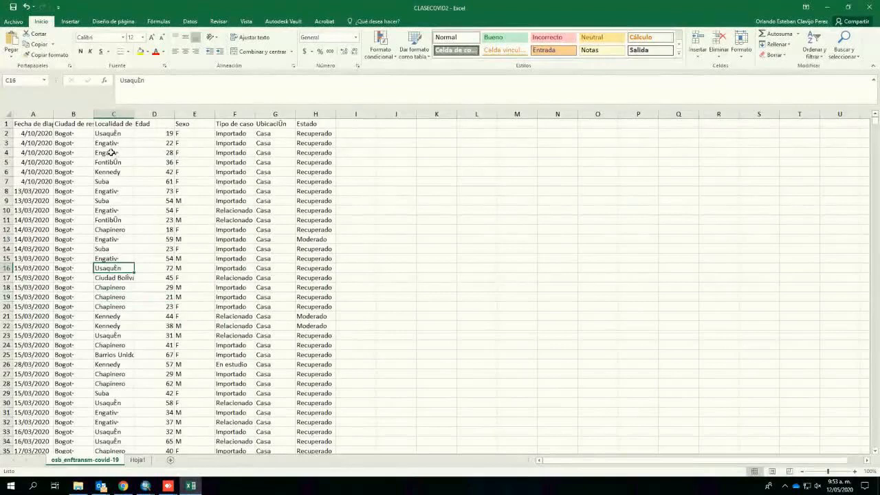
pyautogui.hotkey('ctrl', 'b')
pyautogui.click(496, 201)
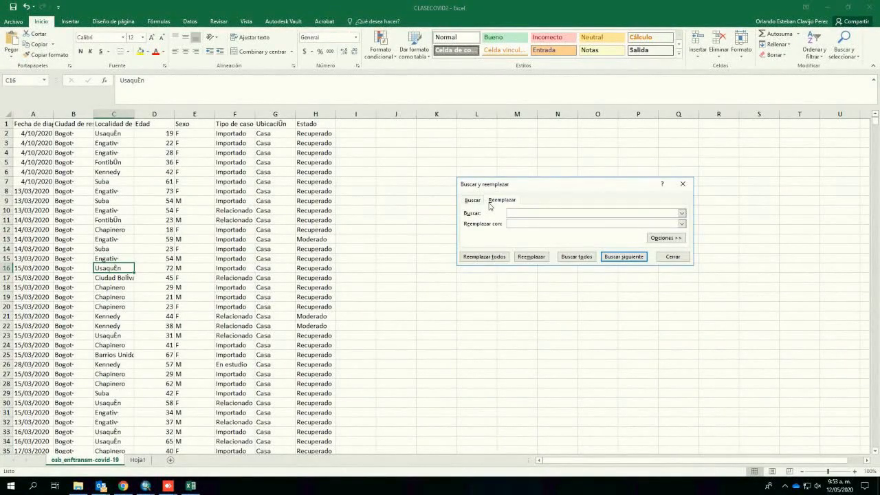
pyautogui.click(527, 218)
pyautogui.write('La')
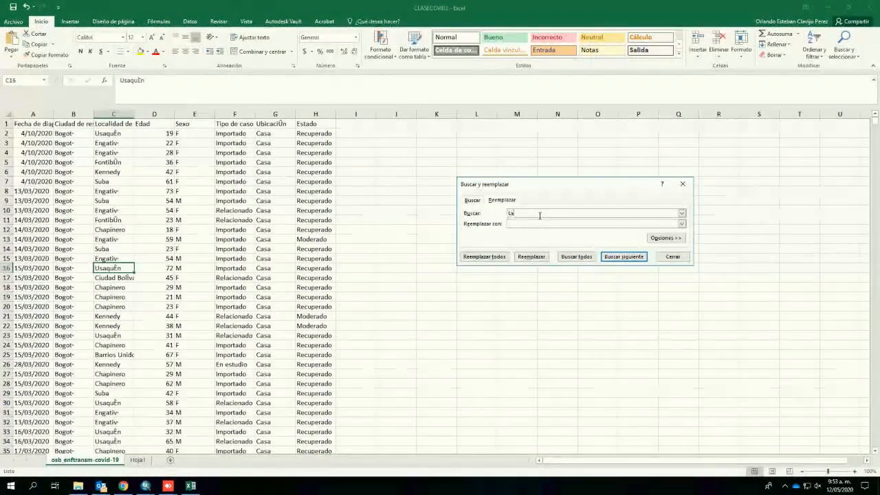
pyautogui.write(' Candelar')
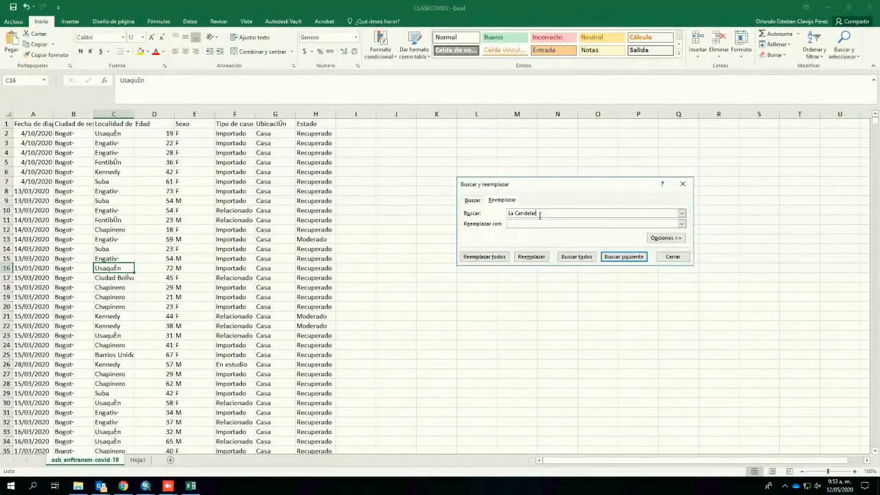
pyautogui.write('ia')
pyautogui.press('Return')
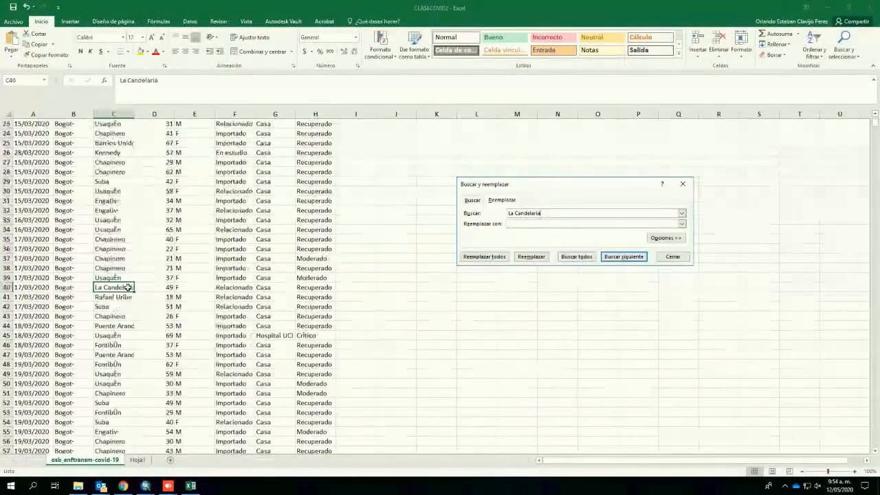
# Step: Replace every occurrence of "La Candelaria" with "Candelaria" and close the Find and Replace dialog
pyautogui.click(528, 225)
pyautogui.write('Cande')
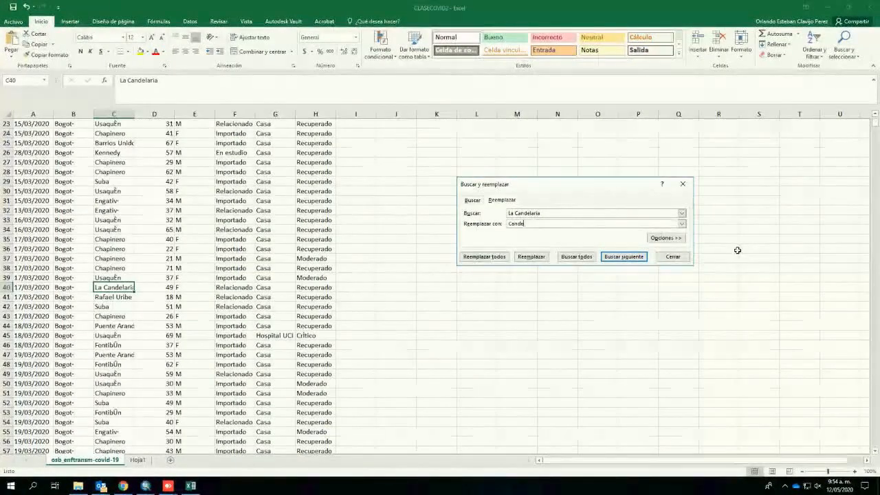
pyautogui.write('laria')
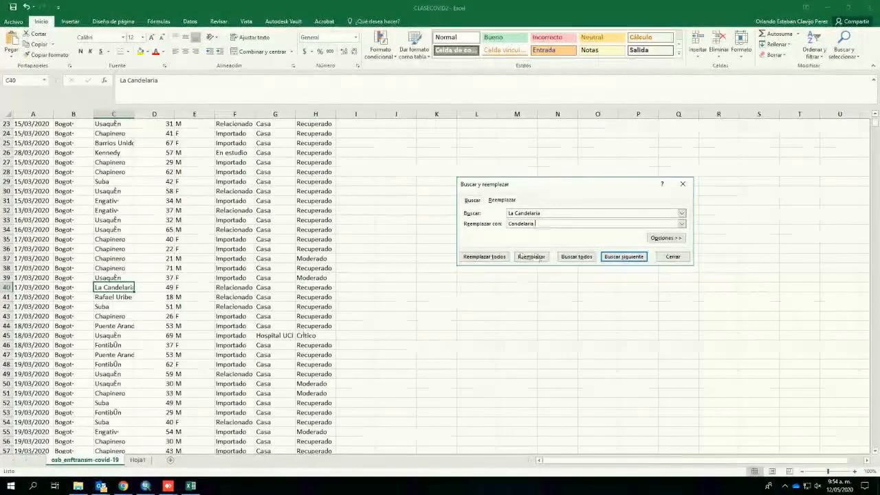
pyautogui.click(485, 257)
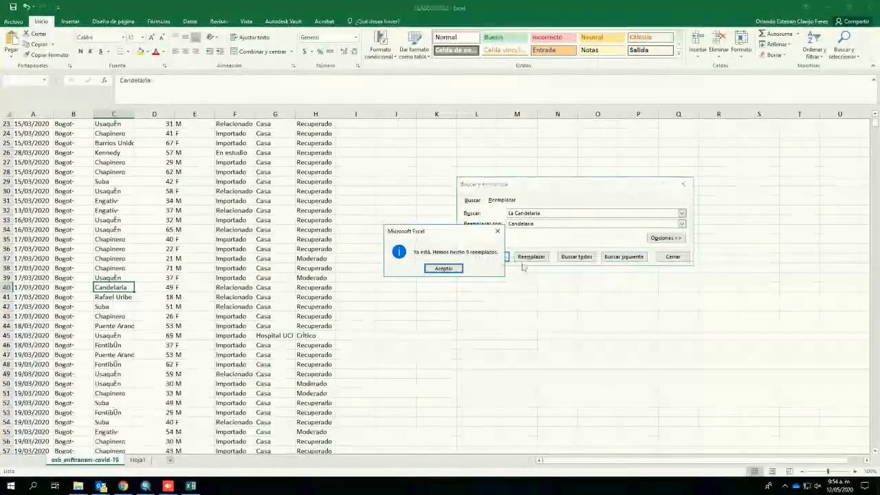
pyautogui.click(444, 269)
pyautogui.press('Escape')
# Step: Insert three blank columns between the Localidad de residencia and Edad columns
pyautogui.click(232, 258)
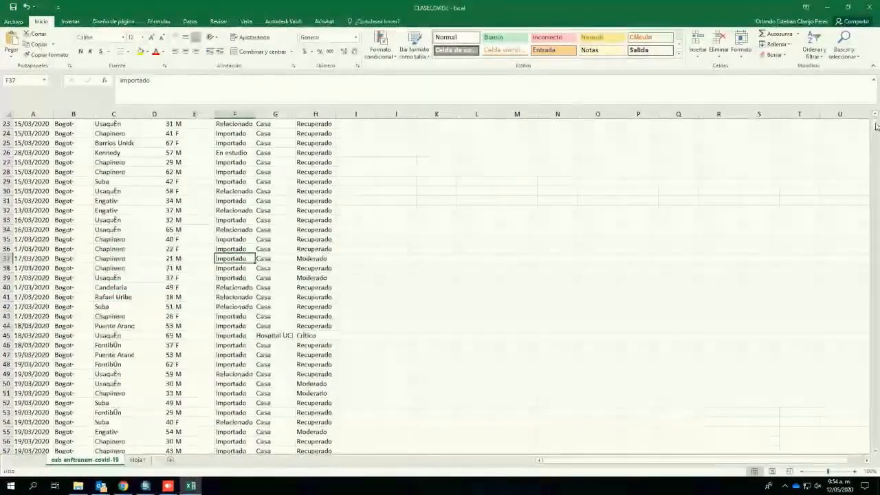
pyautogui.scroll(3, 877, 126)
pyautogui.scroll(5, 877, 126)
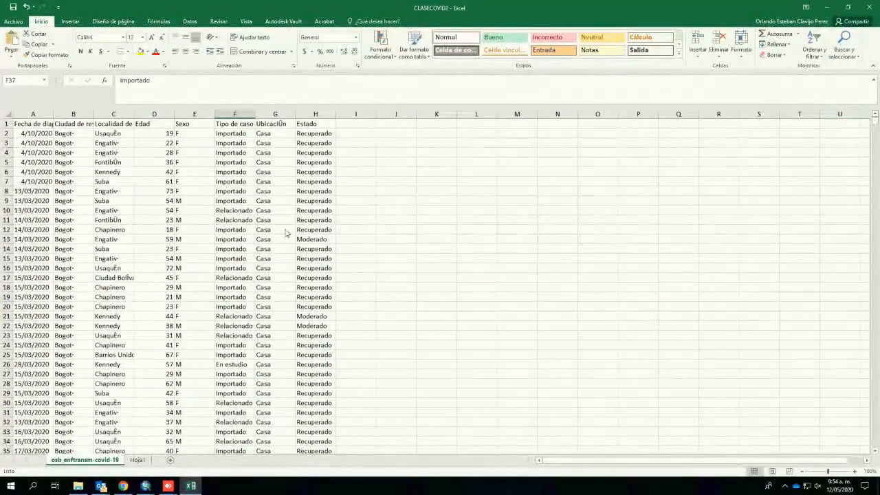
pyautogui.click(153, 113)
pyautogui.rightClick(153, 114)
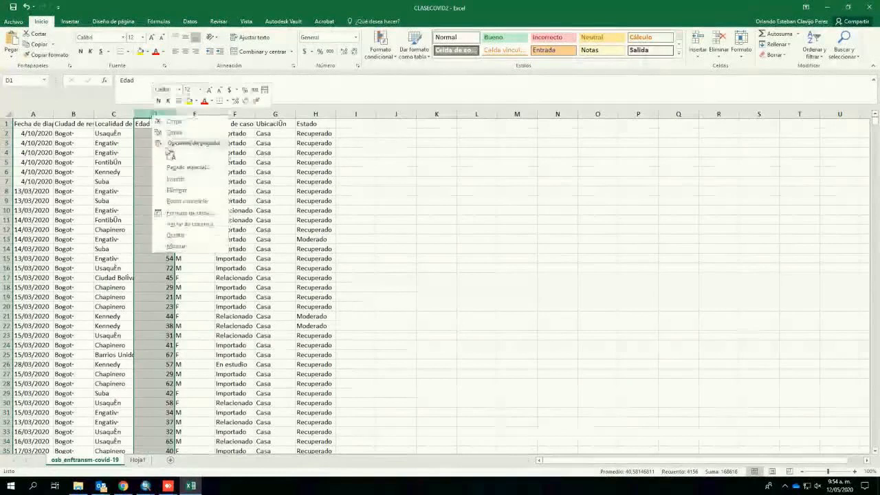
pyautogui.click(176, 181)
pyautogui.rightClick(152, 115)
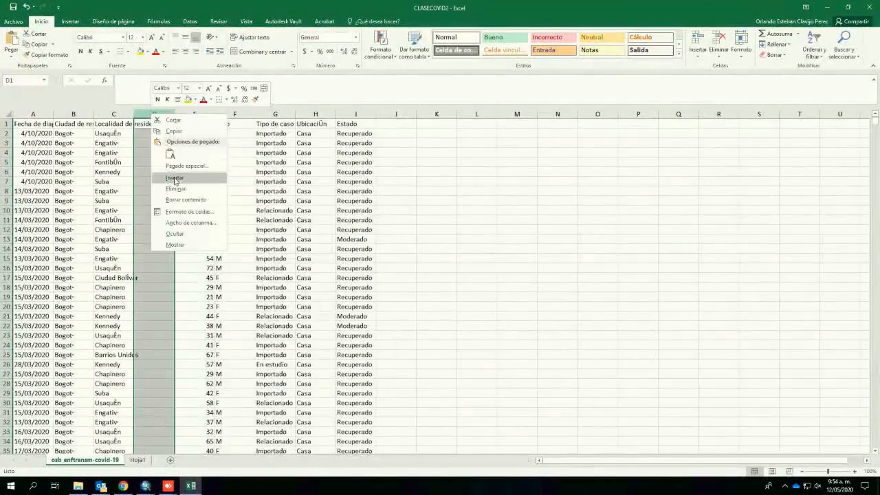
pyautogui.click(175, 179)
pyautogui.rightClick(152, 114)
pyautogui.click(176, 179)
# Step: Enter the formula +MINUSC(C2) in cell D2 and fill it down the whole column to get lowercase locality names
pyautogui.click(153, 141)
pyautogui.click(147, 133)
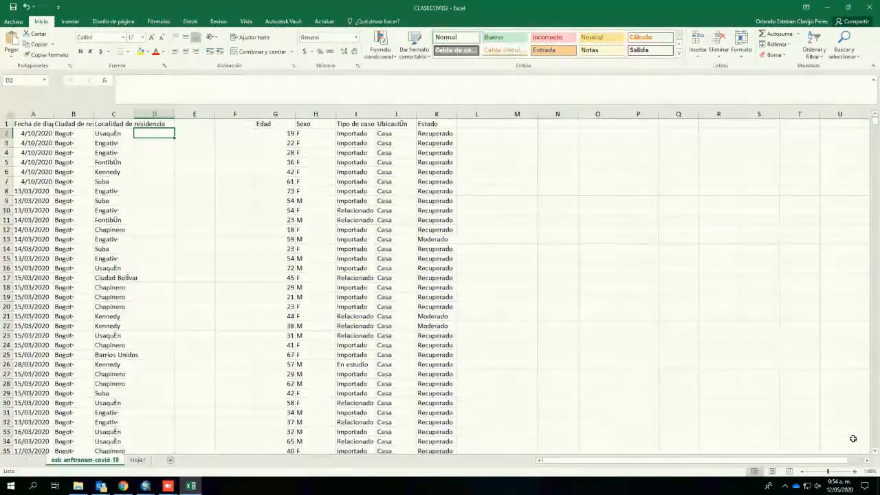
pyautogui.write('+')
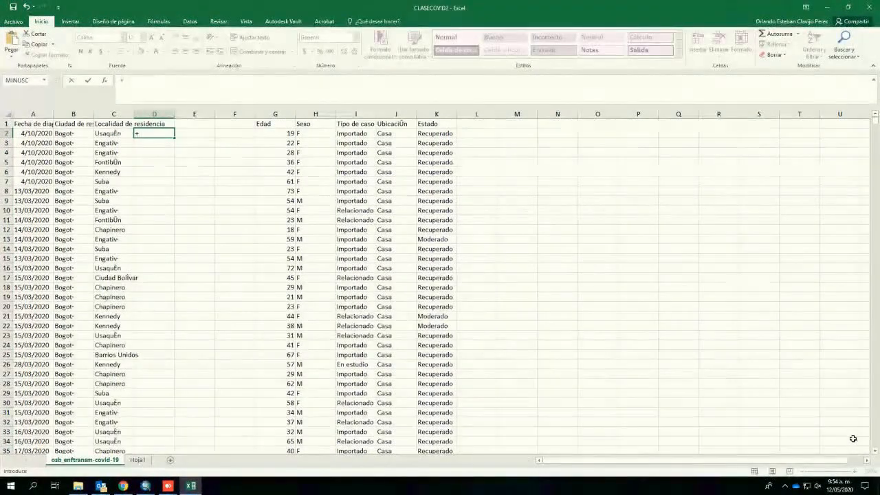
pyautogui.write('minusc')
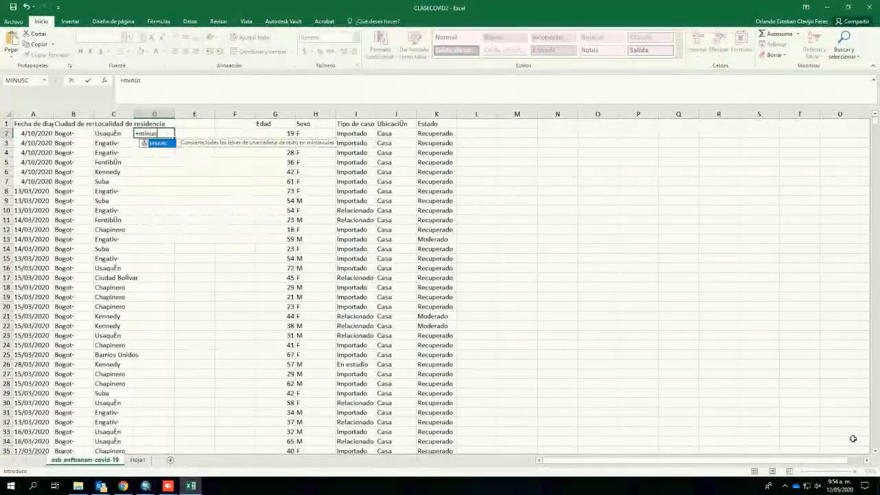
pyautogui.press('Tab')
pyautogui.click(109, 134)
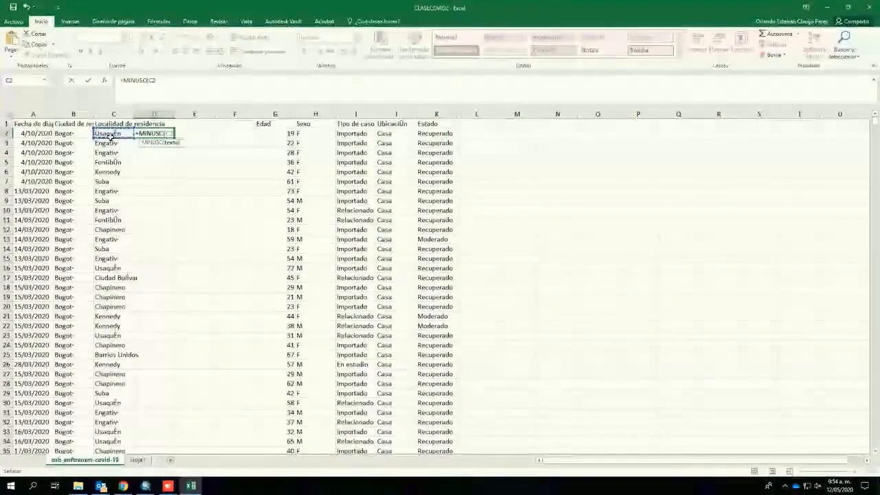
pyautogui.press('Return')
pyautogui.click(146, 133)
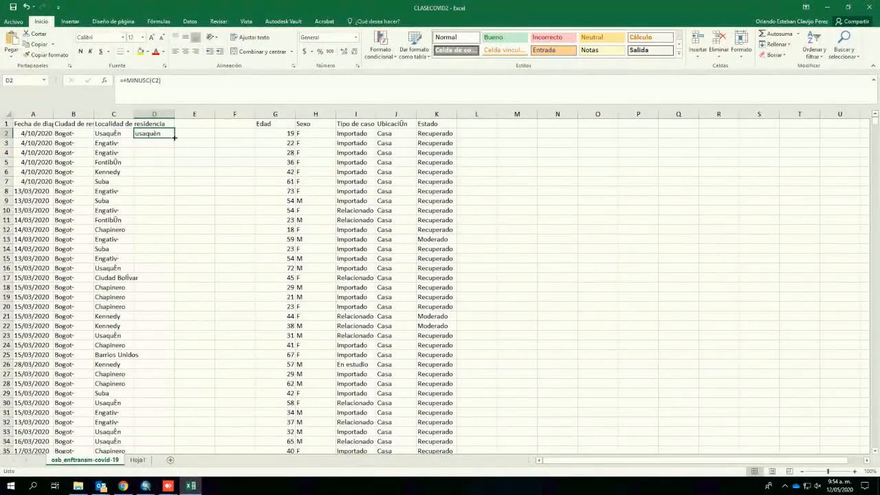
pyautogui.doubleClick(175, 138)
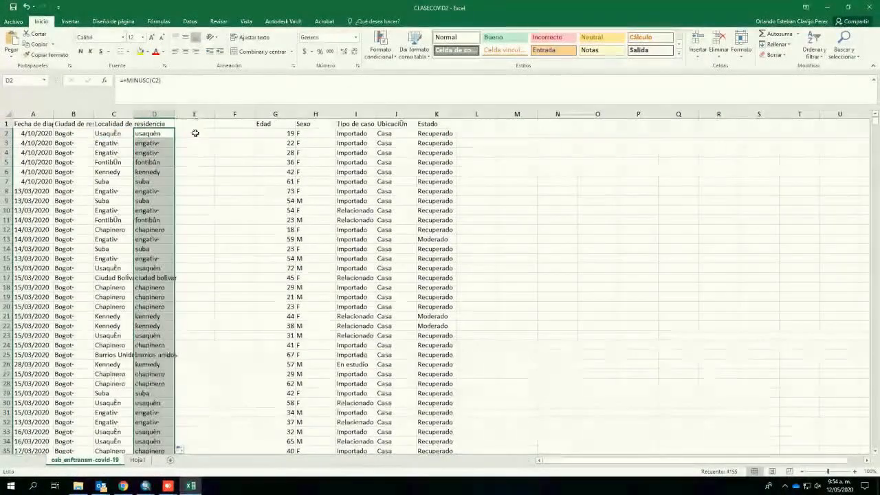
# Step: Extract the first three letters of each lowercase locality with =IZQUIERDA(D2;3) in cell E2, filled down the whole column
pyautogui.click(195, 133)
pyautogui.write('=')
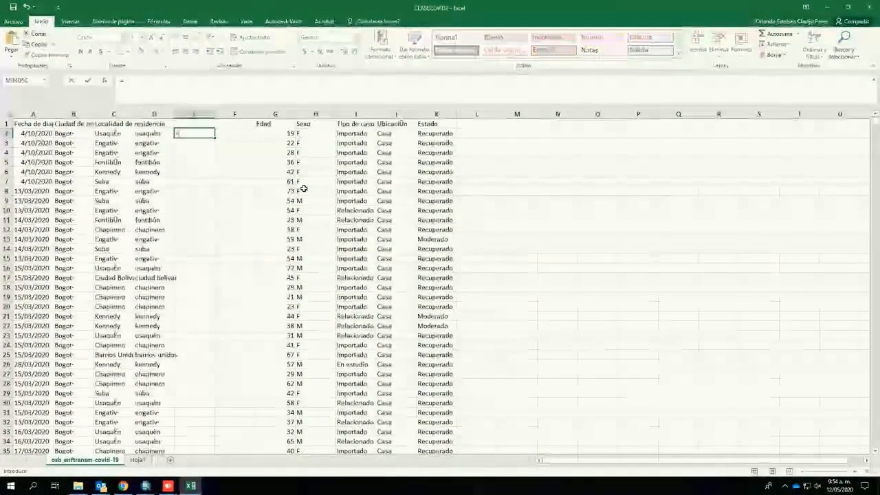
pyautogui.write('iz')
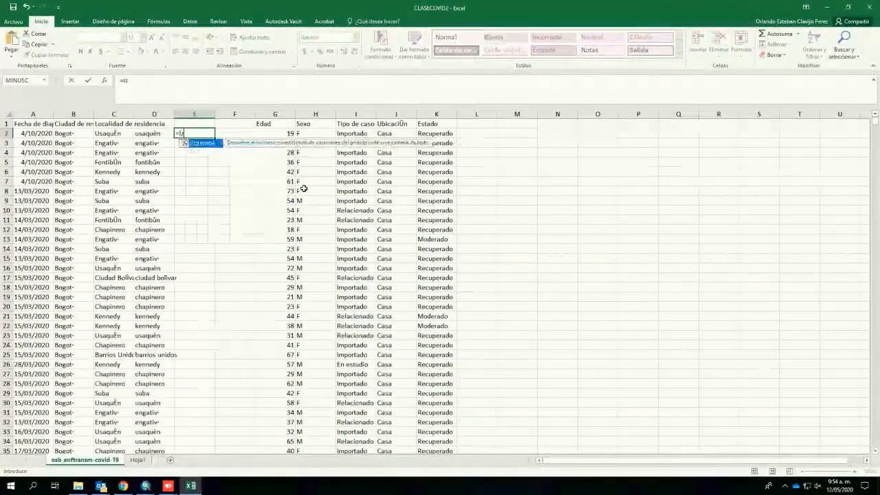
pyautogui.doubleClick(214, 147)
pyautogui.click(149, 133)
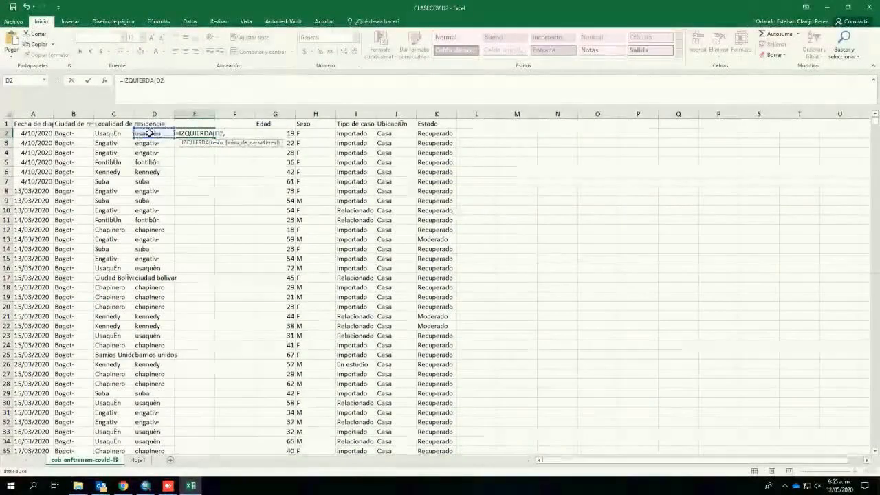
pyautogui.write(';3')
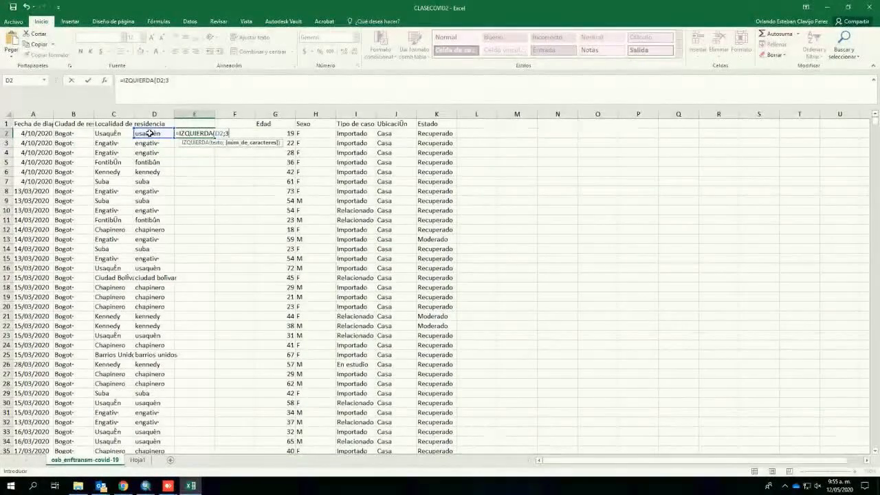
pyautogui.press('Return')
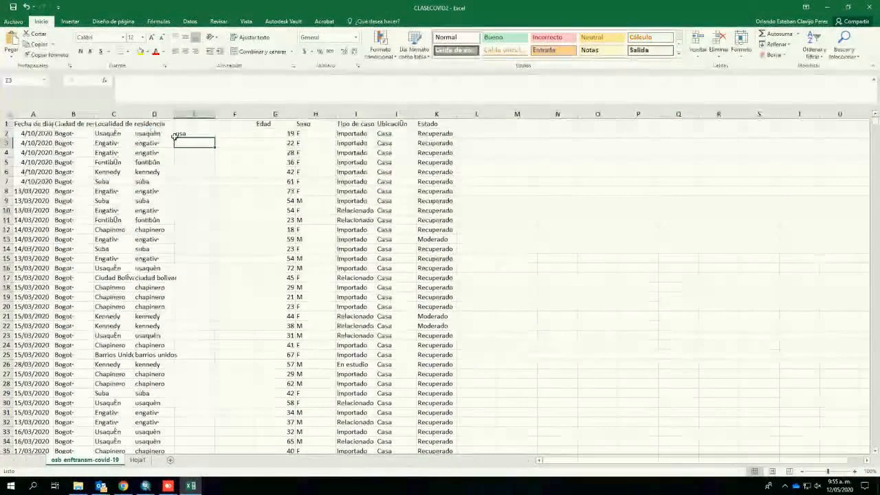
pyautogui.click(192, 135)
pyautogui.doubleClick(215, 138)
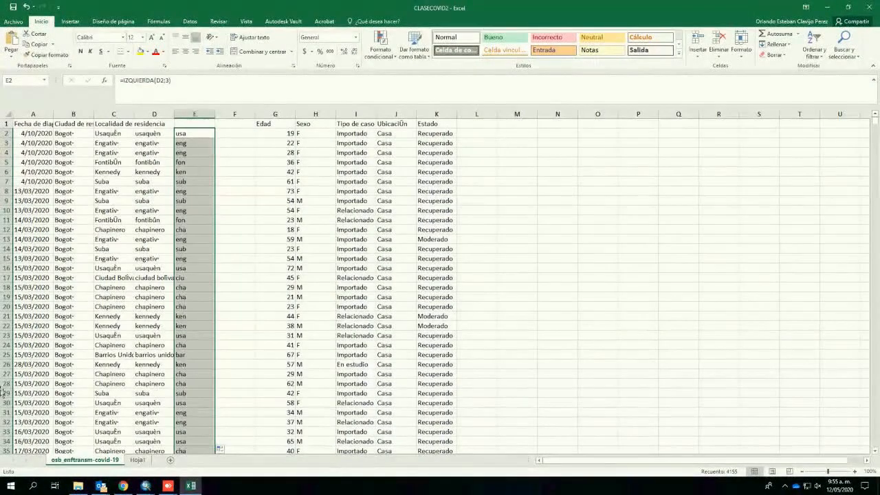
# Step: Review the original names, lowercase names and three-letter codes in columns A to C of Hoja1
pyautogui.click(135, 460)
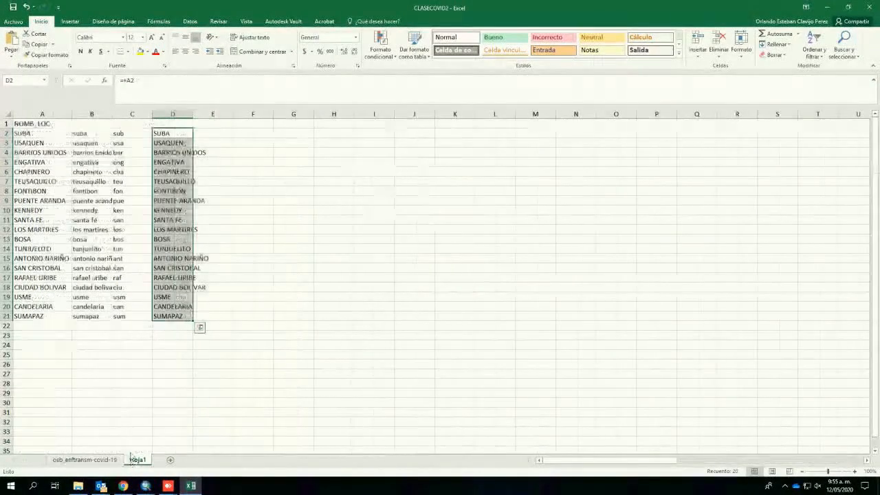
pyautogui.moveTo(27, 135); pyautogui.dragTo(42, 324)
pyautogui.click(99, 304)
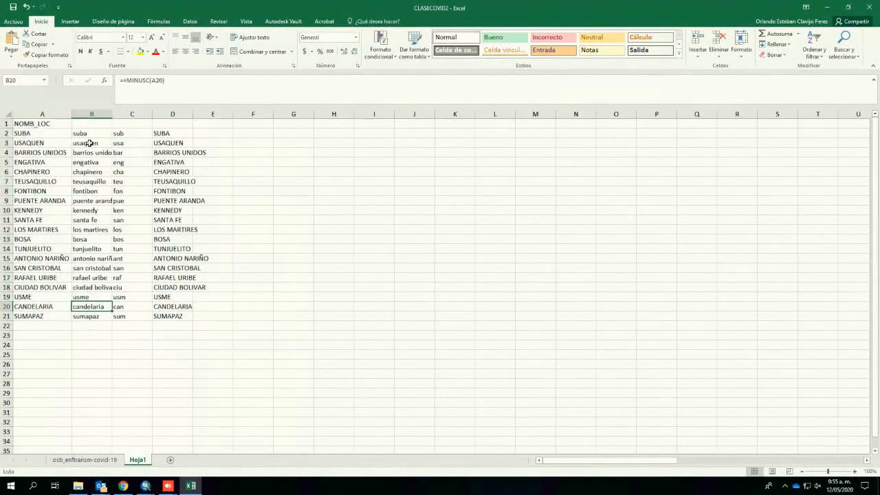
pyautogui.moveTo(89, 135); pyautogui.dragTo(90, 317)
pyautogui.moveTo(121, 133); pyautogui.dragTo(131, 323)
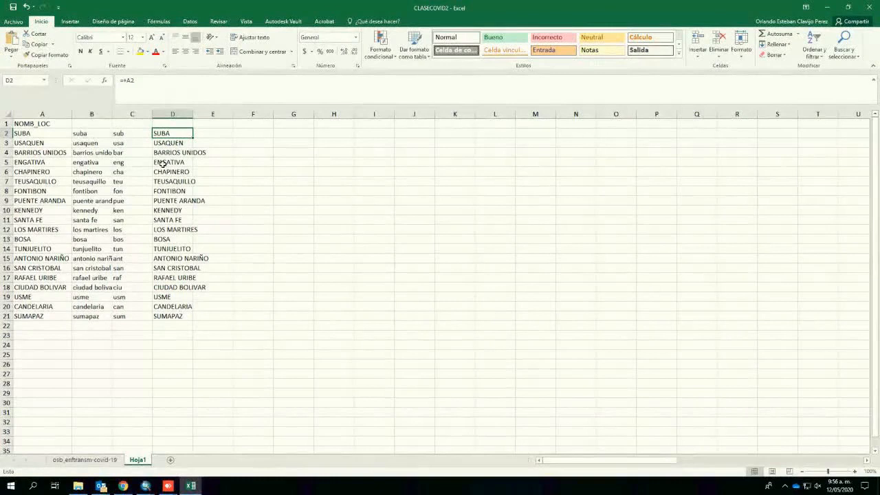
# Step: Begin a BUSCARV formula in cell F2 of the osb_enftransm-covid-19 sheet, looking up E2 in the absolute range Hoja1!$C$2:$D$21
pyautogui.click(87, 134)
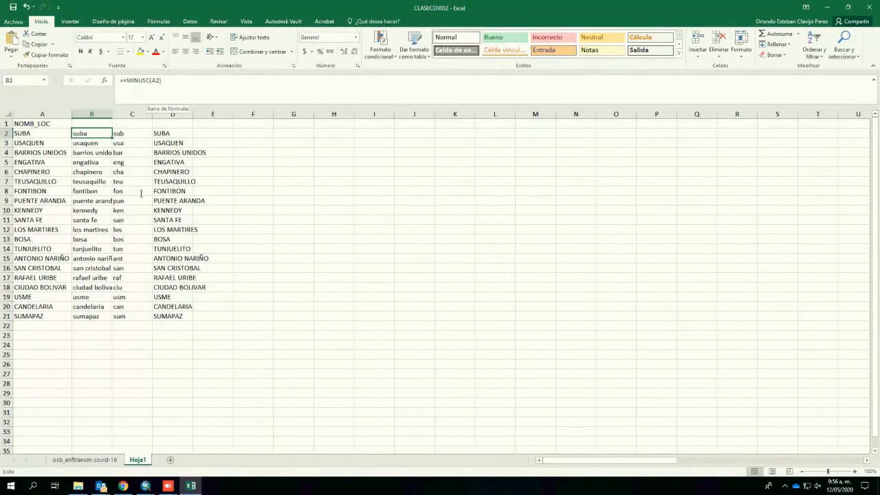
pyautogui.click(101, 458)
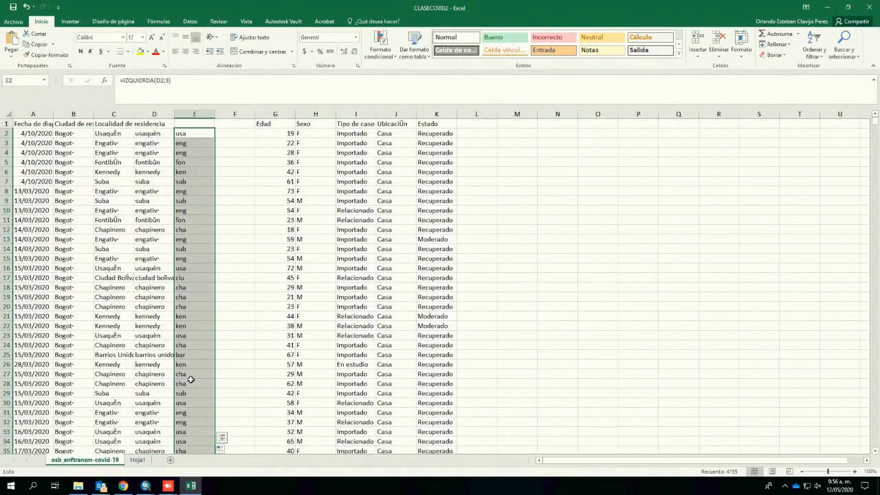
pyautogui.click(229, 230)
pyautogui.click(242, 135)
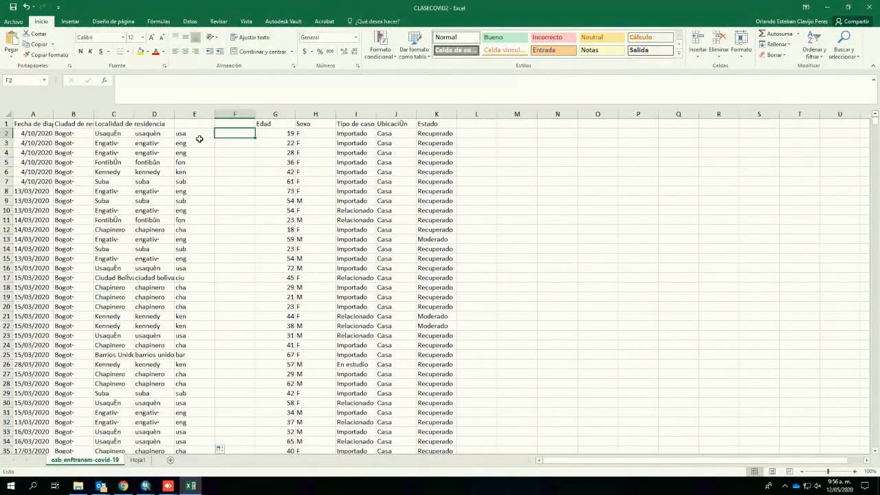
pyautogui.write('+')
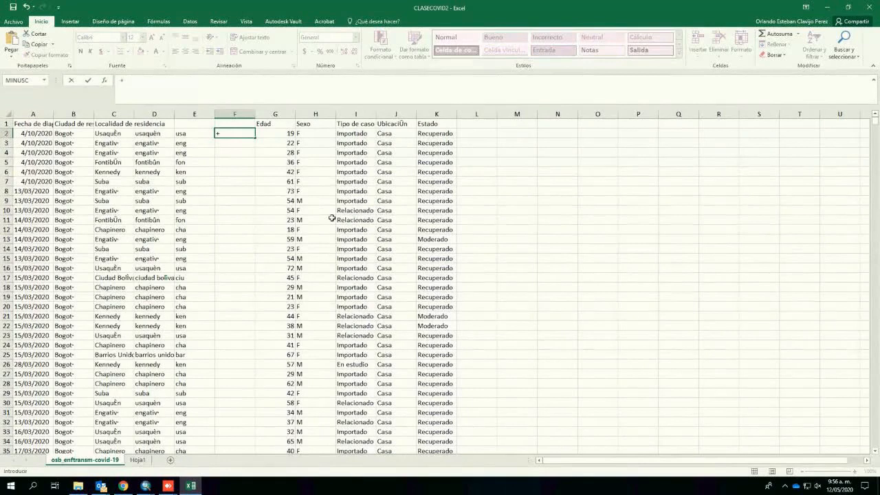
pyautogui.write('BUSCARV(')
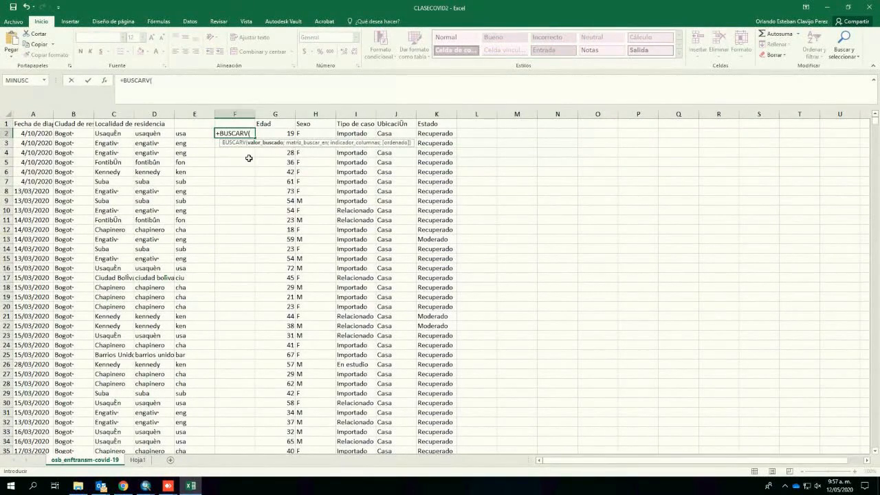
pyautogui.click(200, 133)
pyautogui.write(';')
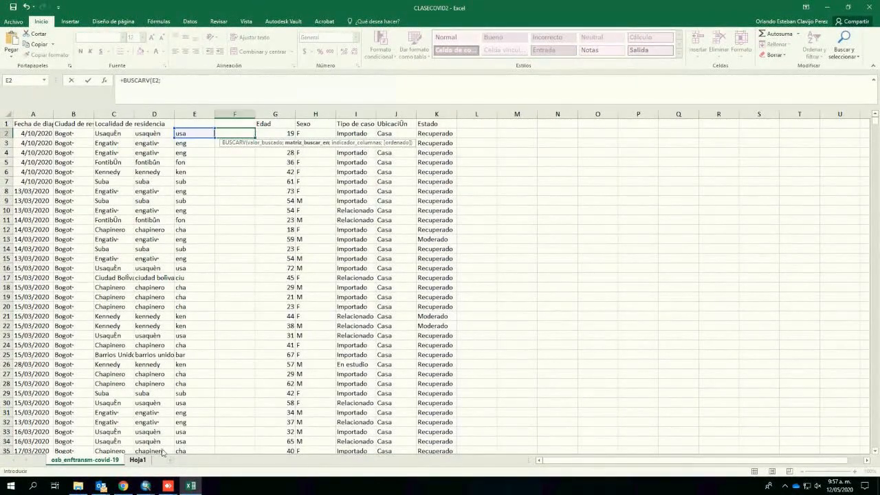
pyautogui.click(138, 459)
pyautogui.moveTo(118, 134); pyautogui.dragTo(183, 316)
pyautogui.press('F4')
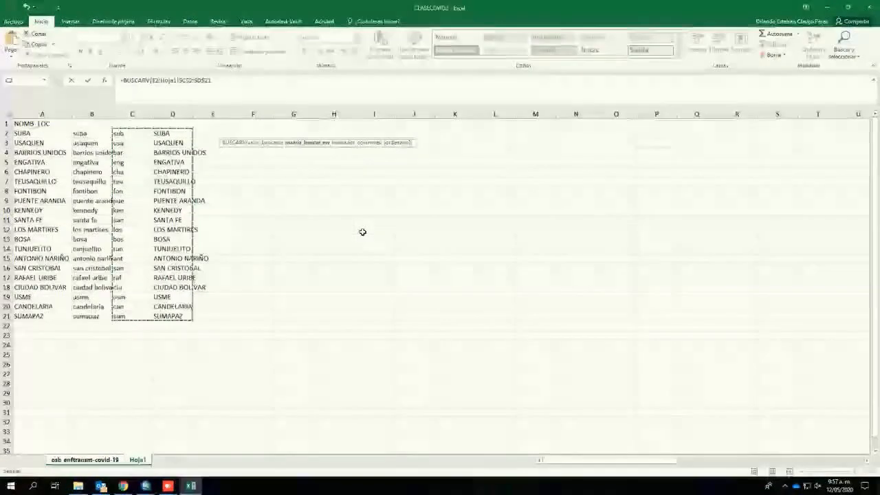
# Step: Complete the BUSCARV formula with column index 2 and the exact-match option FALSO, and fill it down the whole of column F
pyautogui.click(224, 81)
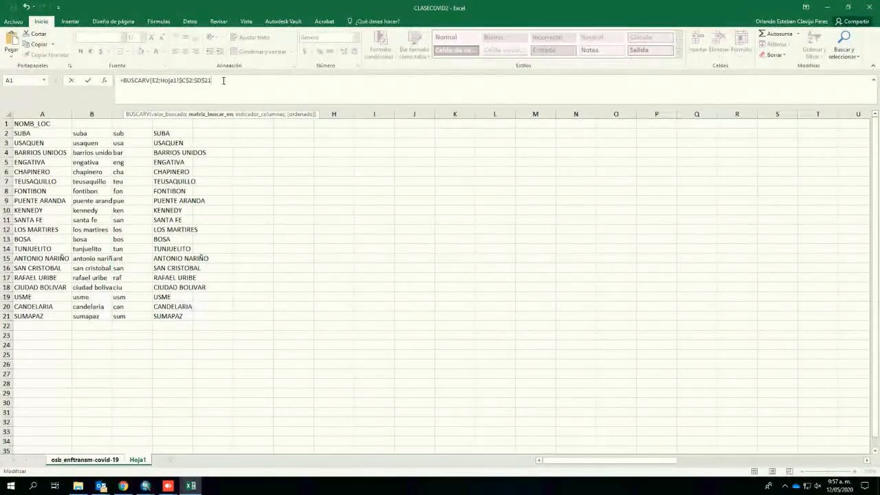
pyautogui.write(';2')
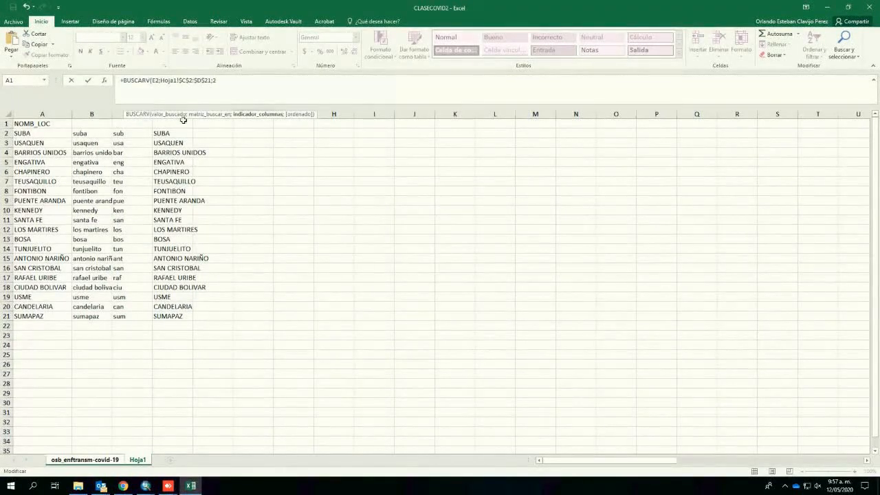
pyautogui.write(';')
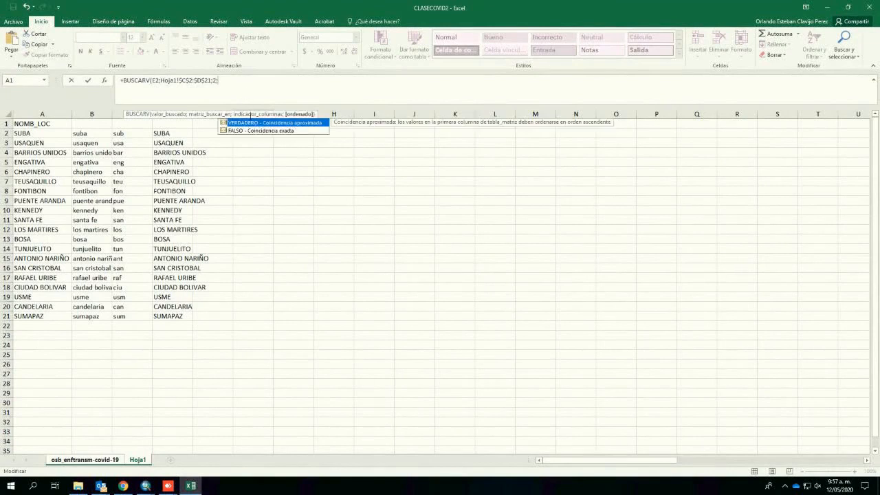
pyautogui.doubleClick(253, 131)
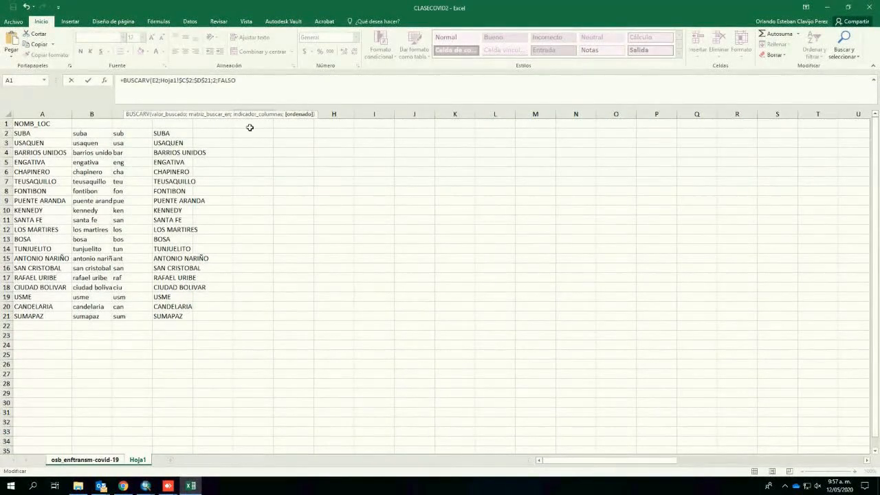
pyautogui.press('Return')
pyautogui.click(236, 133)
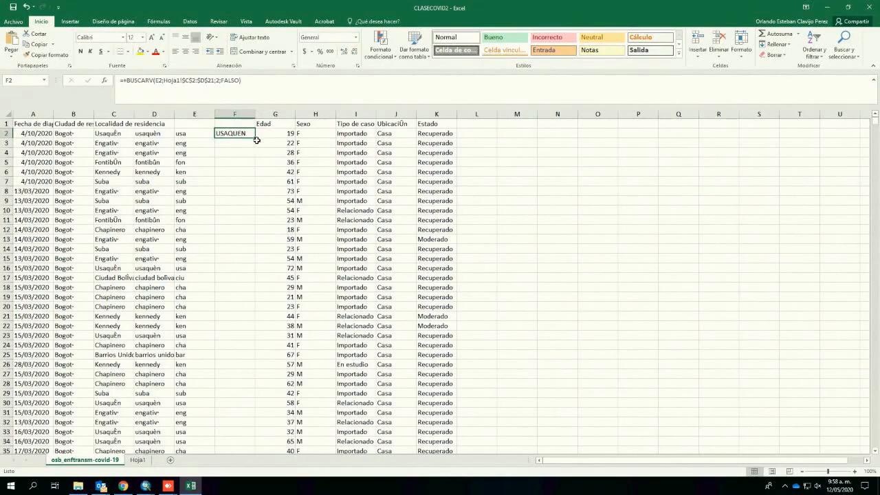
pyautogui.doubleClick(255, 138)
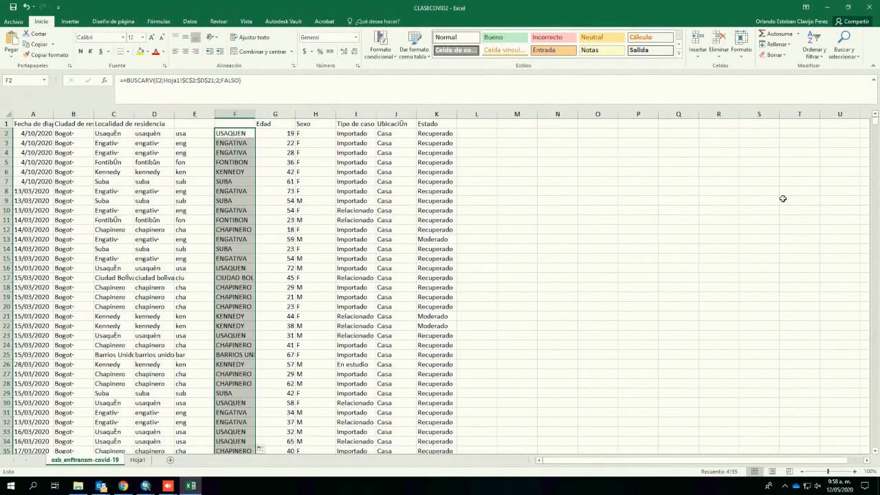
# Step: Examine the lookup results down column F, comparing the #N/A rows with their original locality names
pyautogui.moveTo(876, 122); pyautogui.dragTo(877, 325)
pyautogui.click(238, 268)
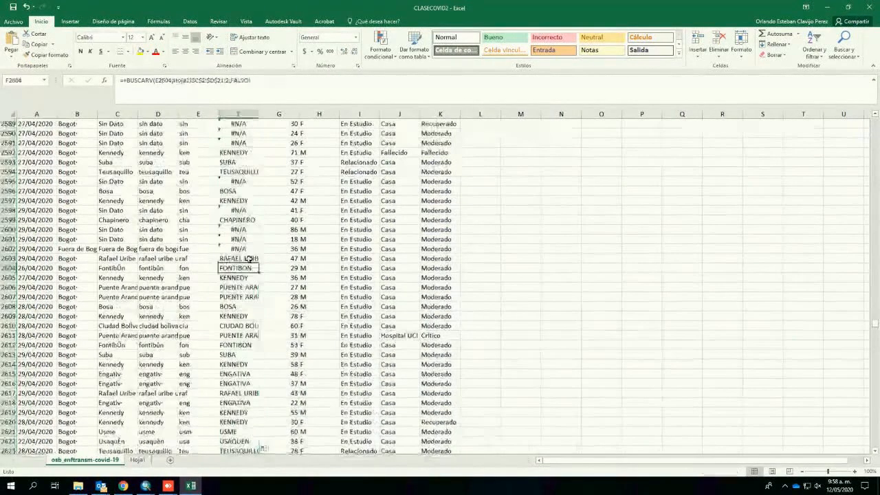
pyautogui.click(238, 210)
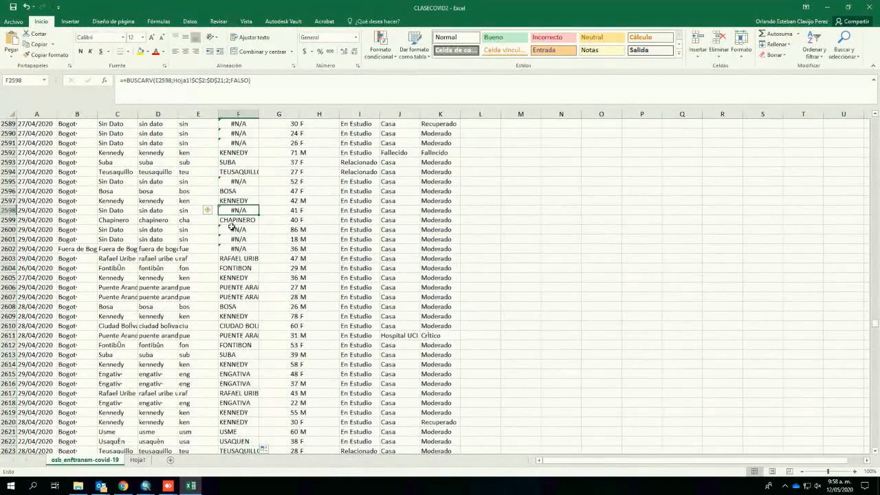
pyautogui.press('Up')
pyautogui.press('Up')
pyautogui.press('Up')
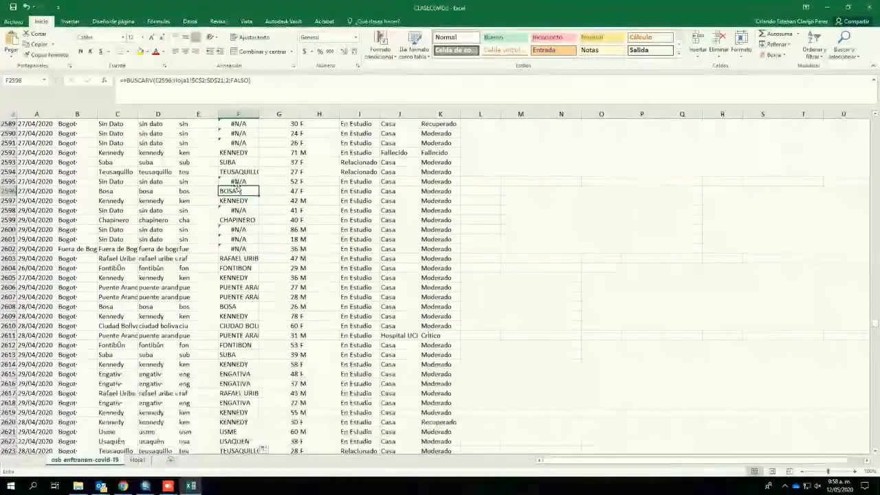
pyautogui.click(246, 238)
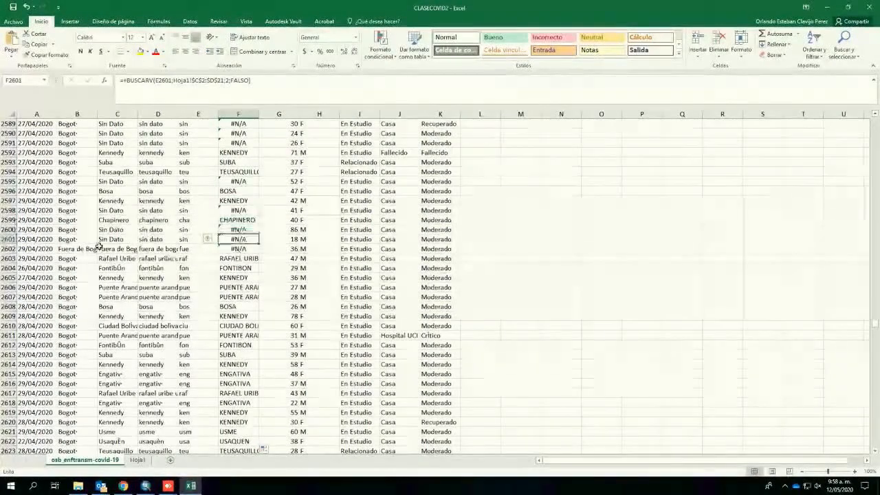
pyautogui.press('Down')
pyautogui.press('Down')
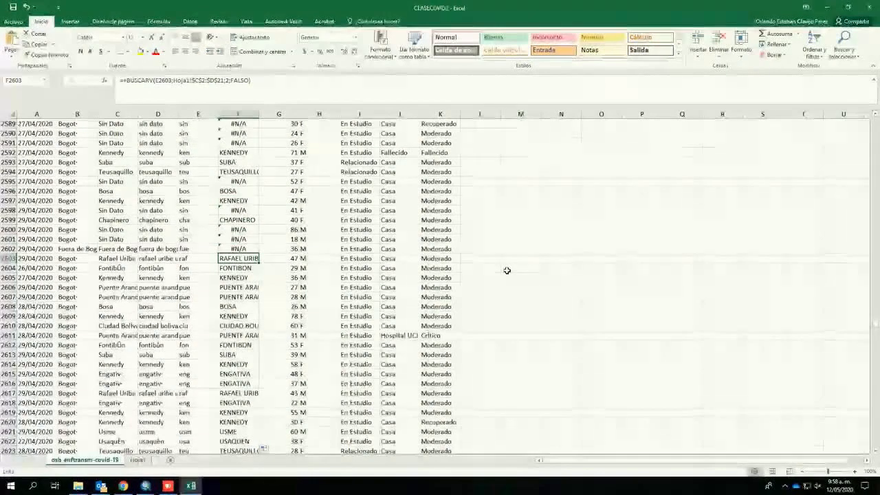
pyautogui.press('super+Down')
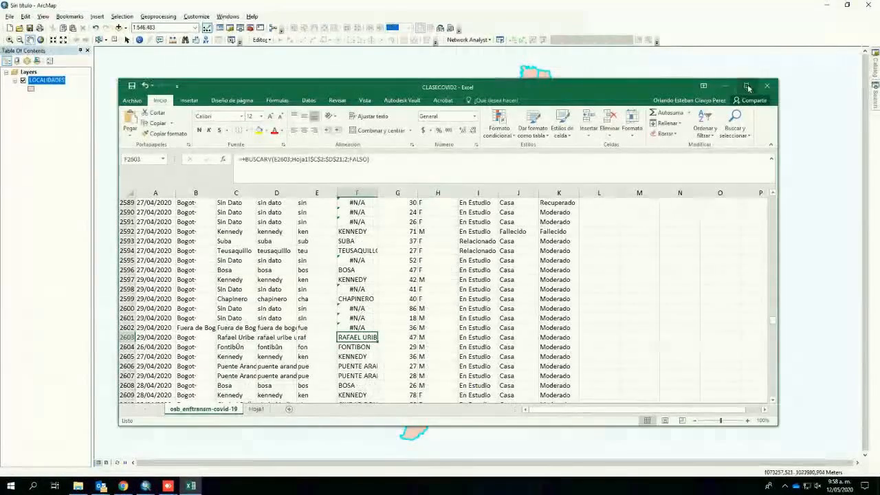
pyautogui.click(746, 86)
pyautogui.click(246, 363)
pyautogui.hotkey('ctrl', 'Down')
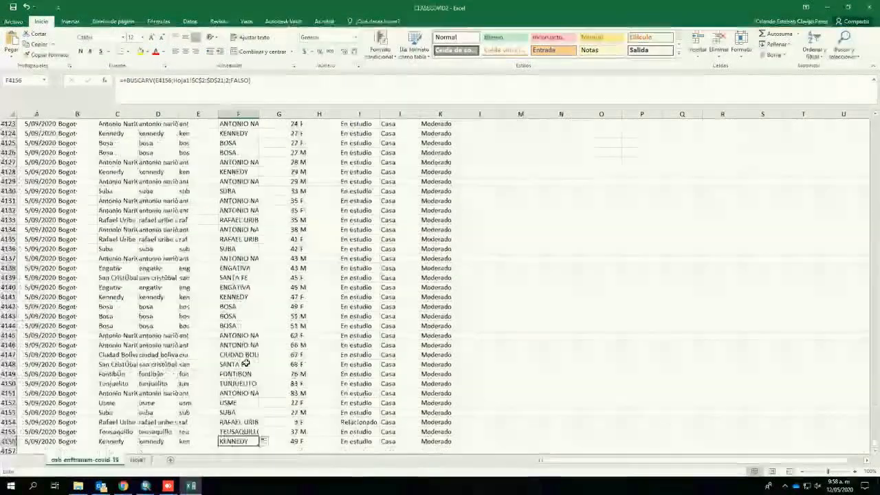
pyautogui.hotkey('ctrl', 'Up')
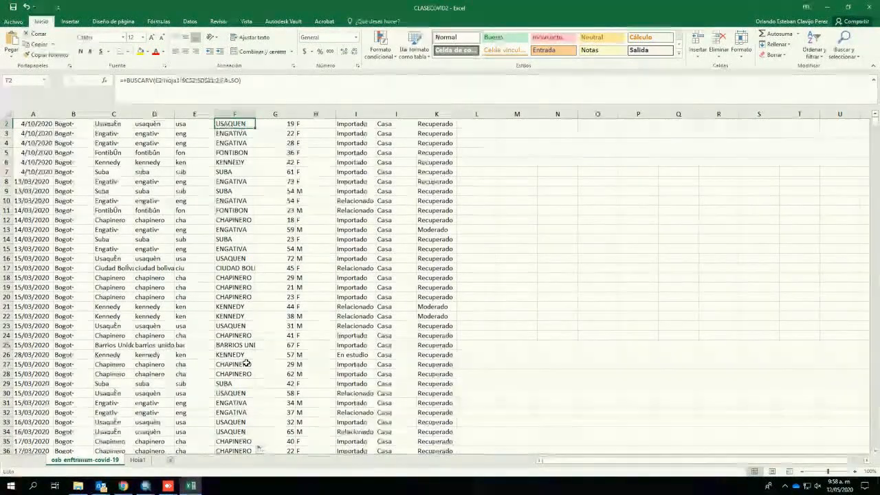
pyautogui.scroll(1, 249, 159)
# Step: Review the arguments of the lookup formula in F2 and the code and name columns C2:D21 on Hoja1
pyautogui.click(241, 81)
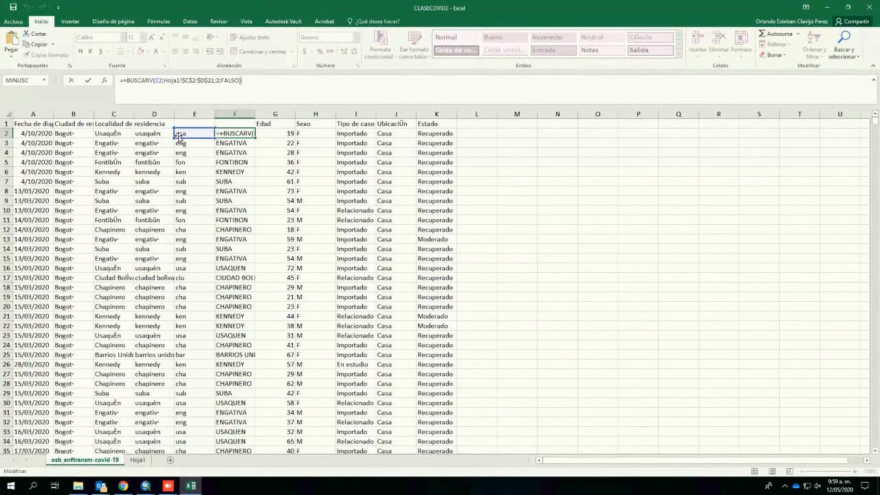
pyautogui.press('Return')
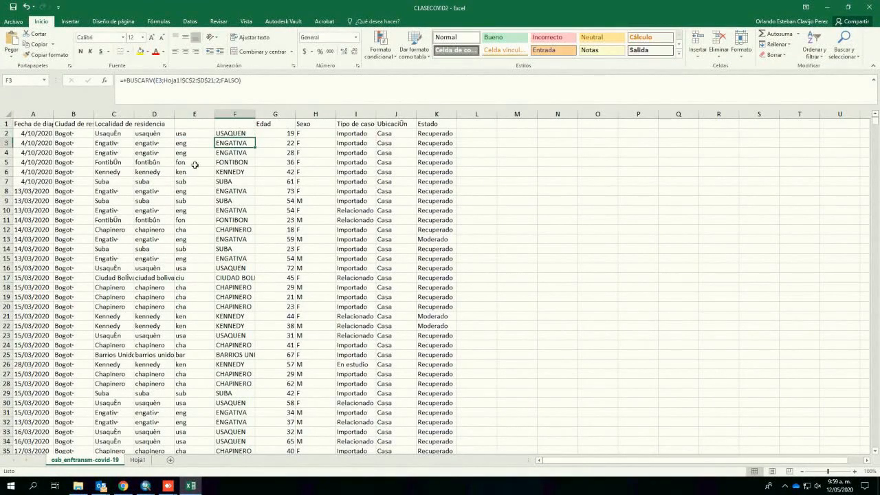
pyautogui.click(139, 464)
pyautogui.moveTo(127, 134); pyautogui.dragTo(172, 317)
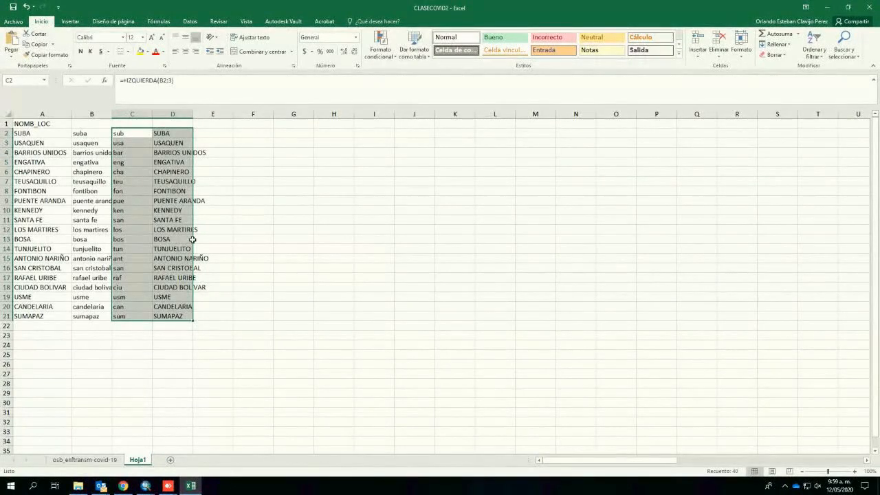
pyautogui.click(137, 163)
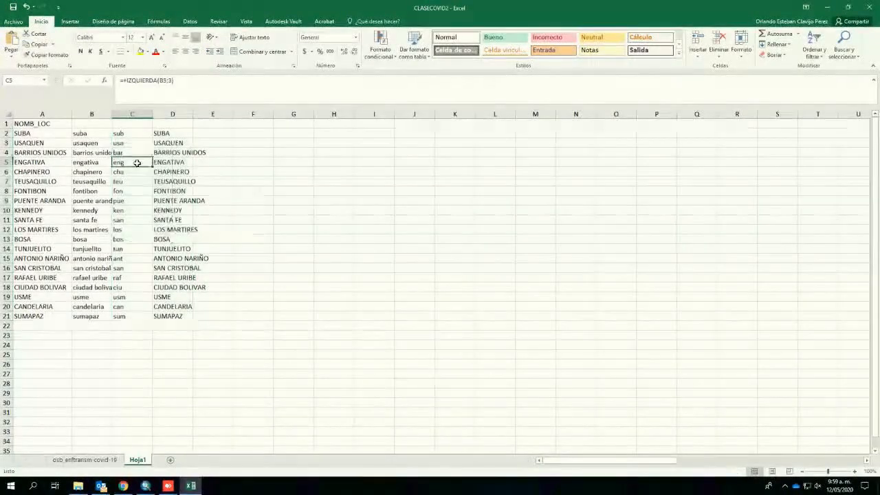
pyautogui.click(161, 163)
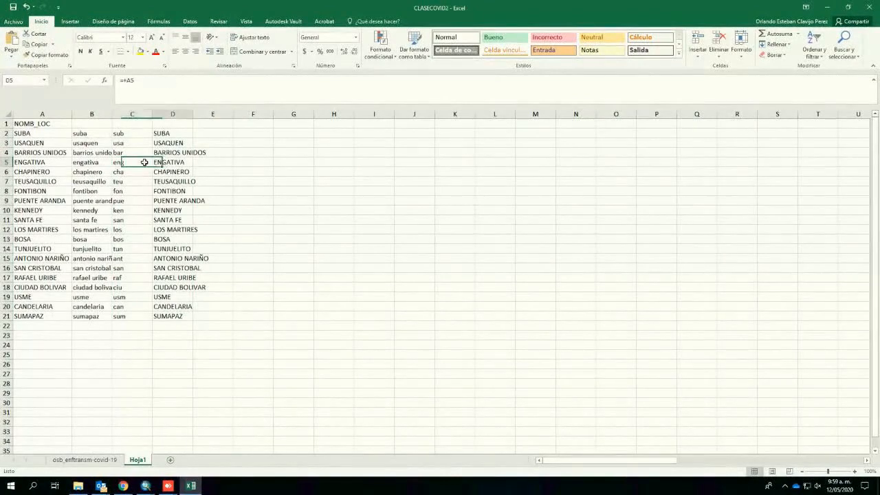
pyautogui.click(142, 162)
# Step: Number the lookup table's columns on Hoja1 by entering 1 in cell C1 and 2 in cell D1
pyautogui.click(147, 123)
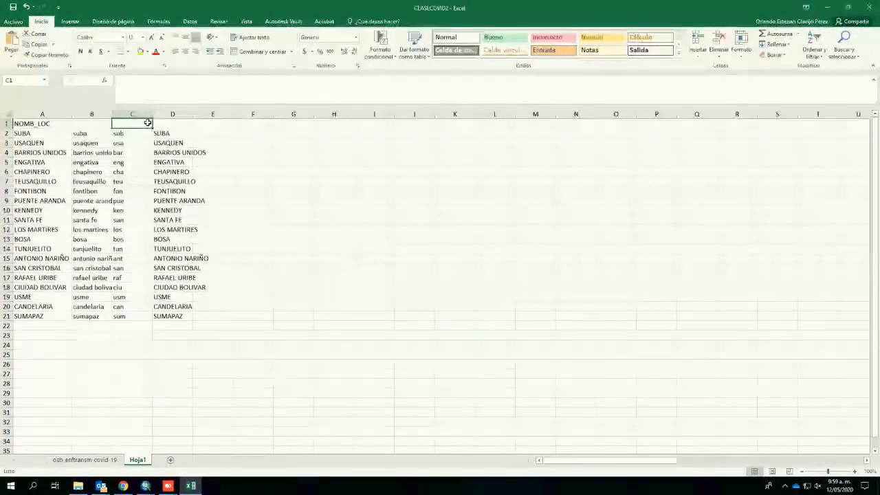
pyautogui.write('1')
pyautogui.press('Tab')
pyautogui.write('2')
pyautogui.press('Return')
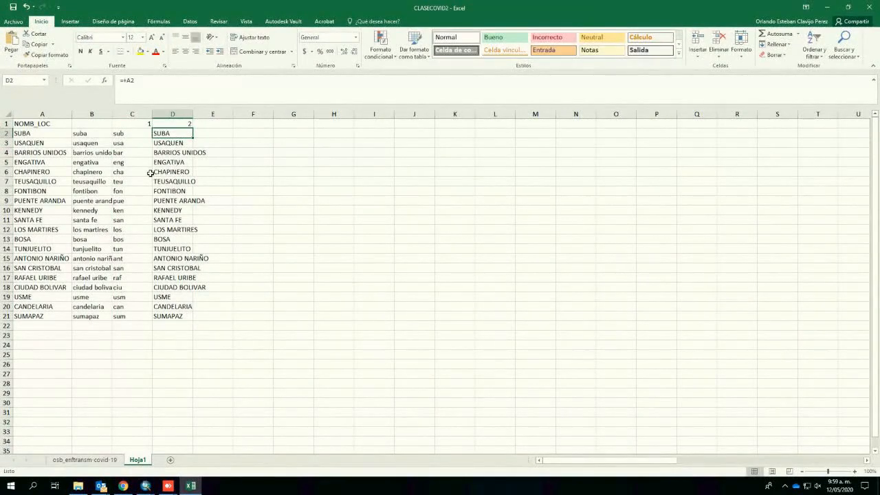
pyautogui.click(126, 165)
pyautogui.click(165, 160)
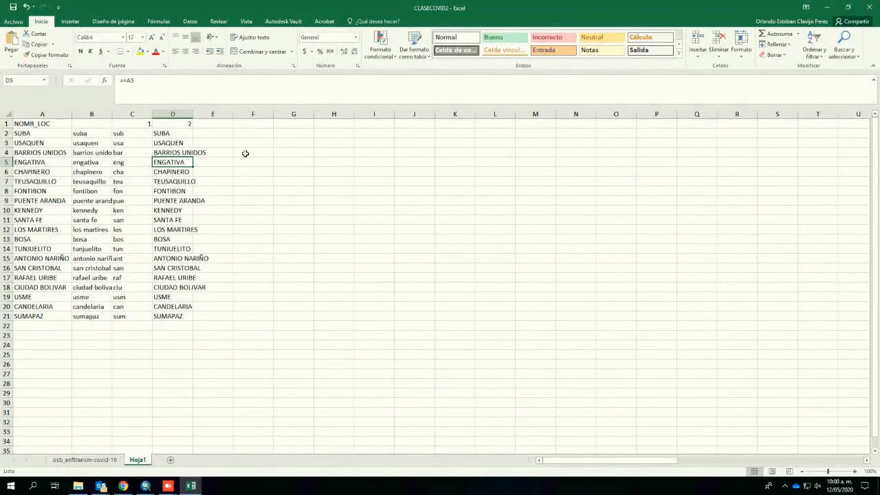
pyautogui.click(255, 288)
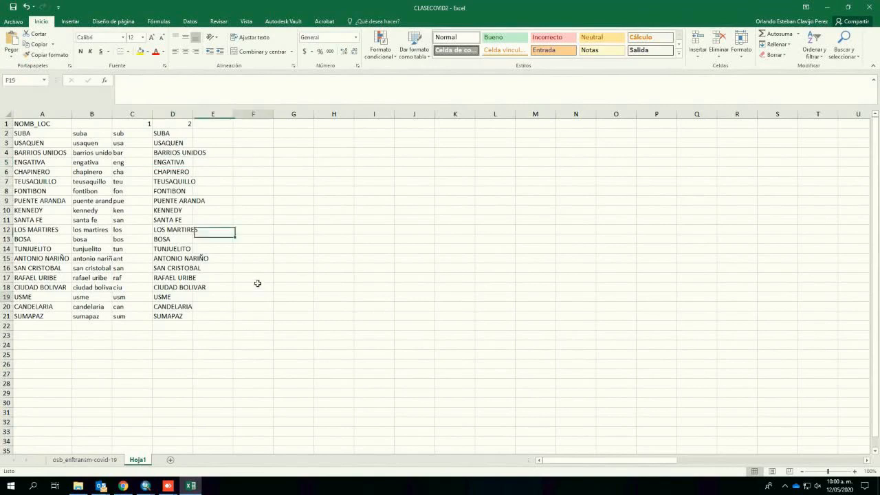
pyautogui.click(180, 228)
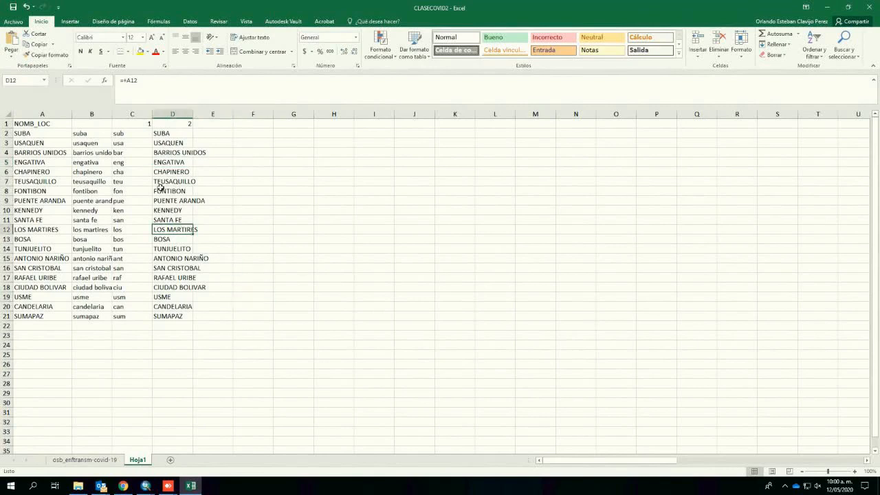
# Step: Add a new blank sheet after Hoja1 and return to cell F2 of the osb_enftransm-covid-19 sheet
pyautogui.click(170, 460)
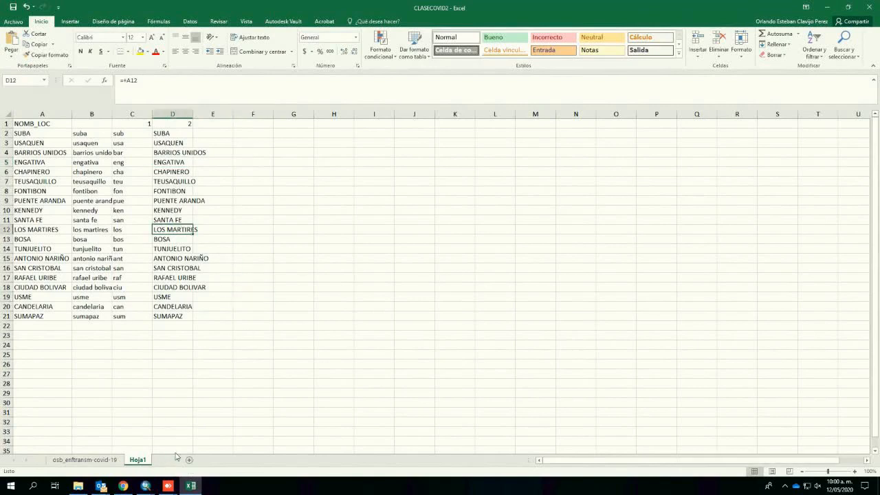
pyautogui.click(126, 460)
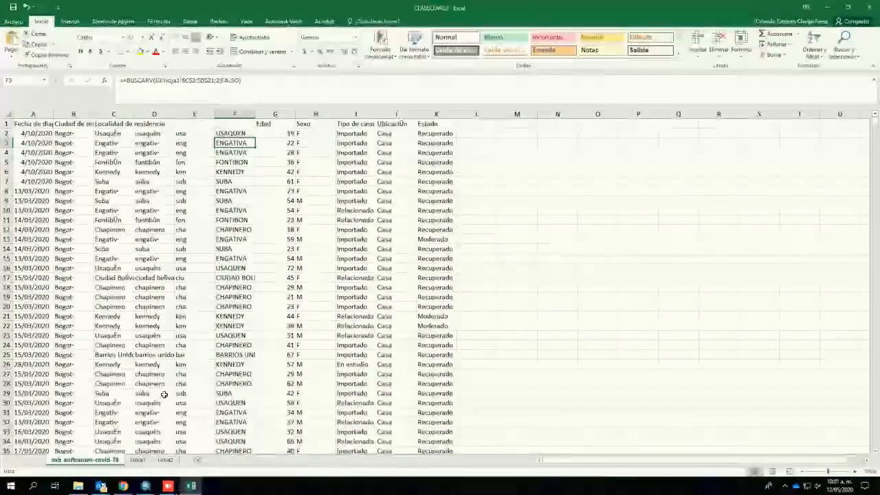
pyautogui.click(275, 200)
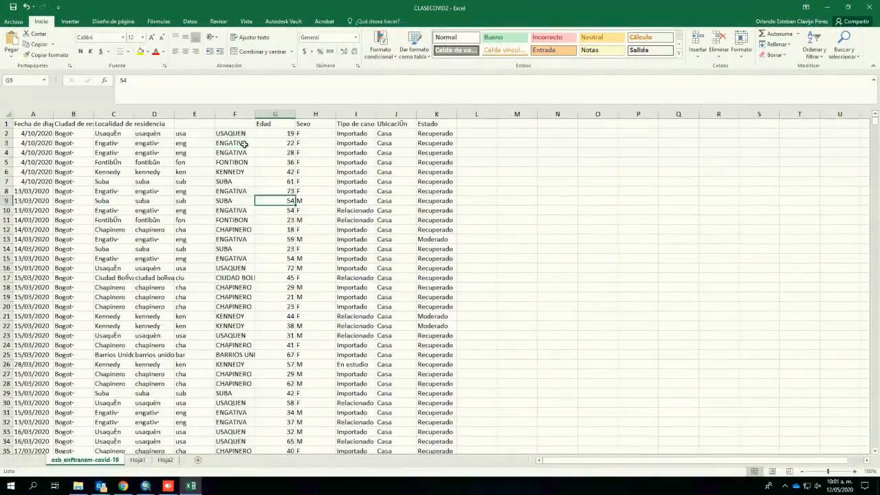
pyautogui.click(243, 132)
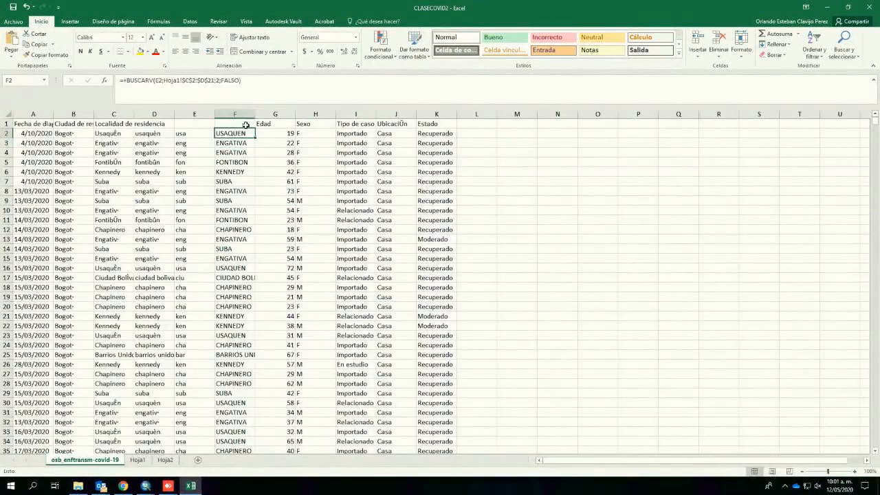
# Step: Enter the header Localidad in cell F1, above the lookup results
pyautogui.click(245, 125)
pyautogui.write('Loc')
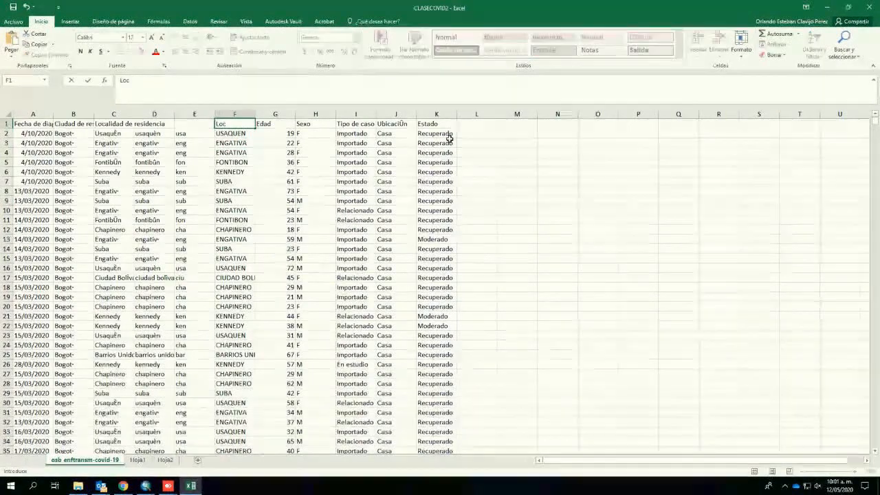
pyautogui.write('alidad')
pyautogui.press('Return')
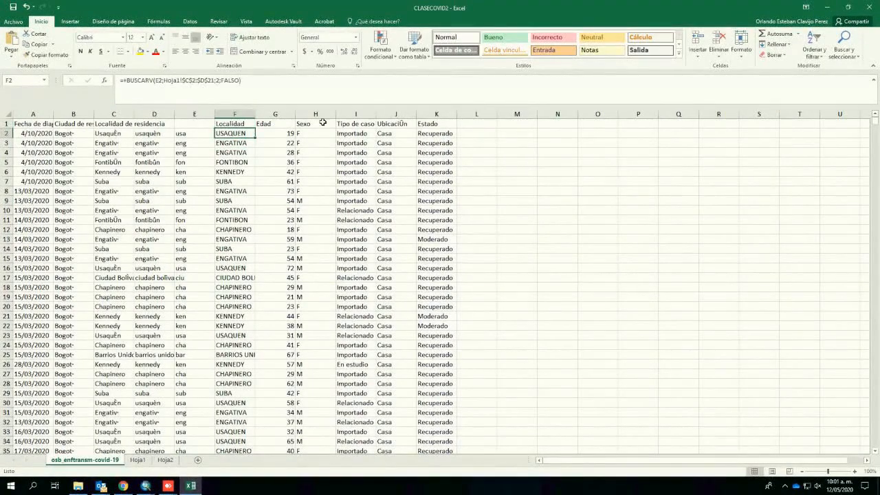
# Step: Add filters to the header row A1:K1 and filter the Localidad column to exclude the #N/A rows
pyautogui.moveTo(28, 124); pyautogui.dragTo(447, 124)
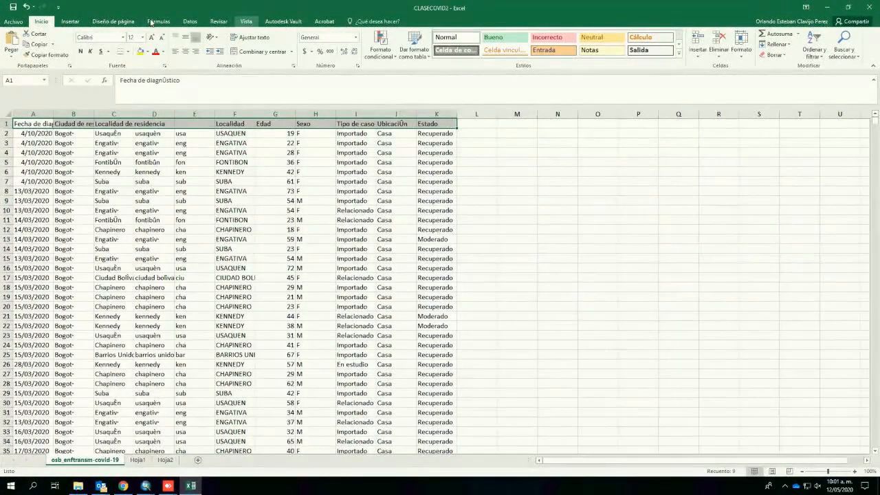
pyautogui.click(360, 42)
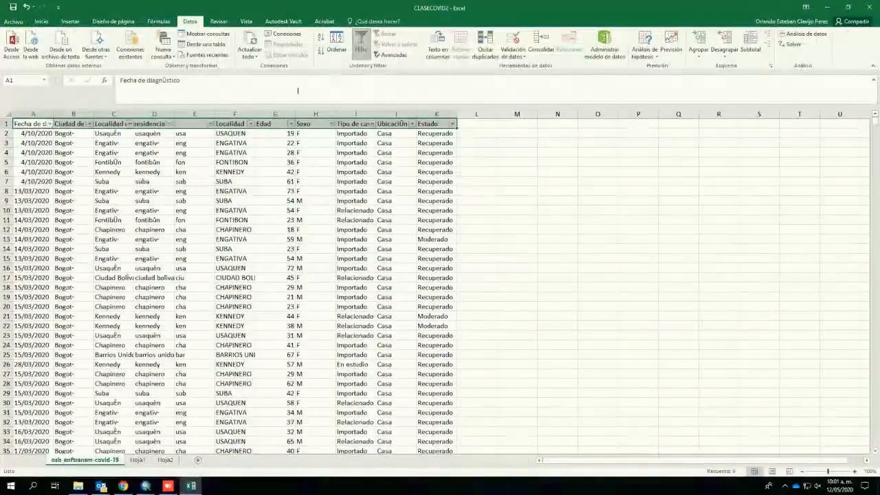
pyautogui.click(244, 134)
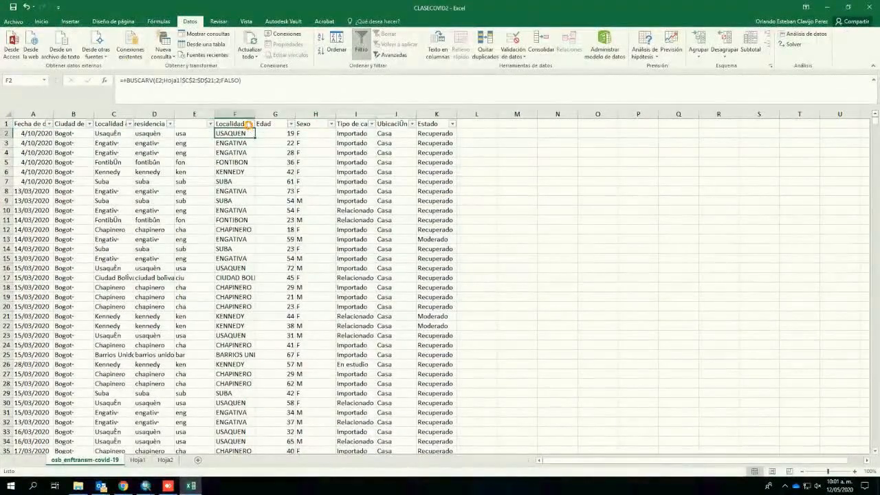
pyautogui.click(251, 124)
pyautogui.scroll(-3, 241, 282)
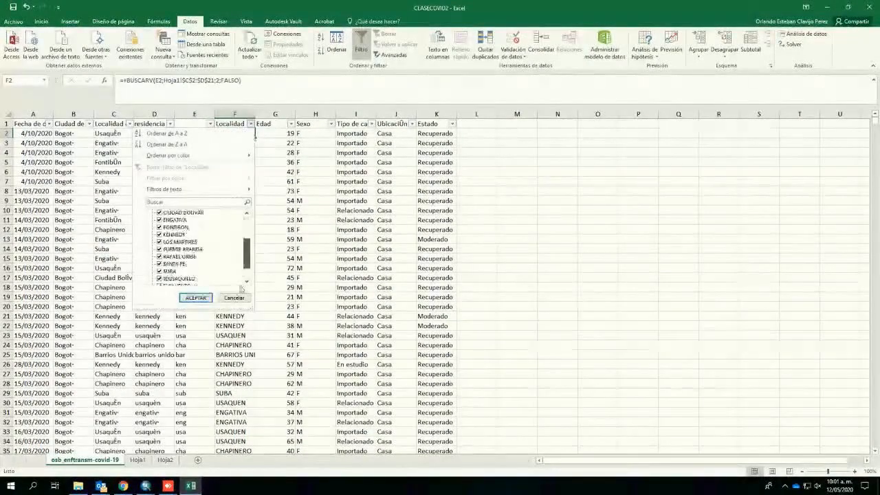
pyautogui.scroll(-2, 241, 282)
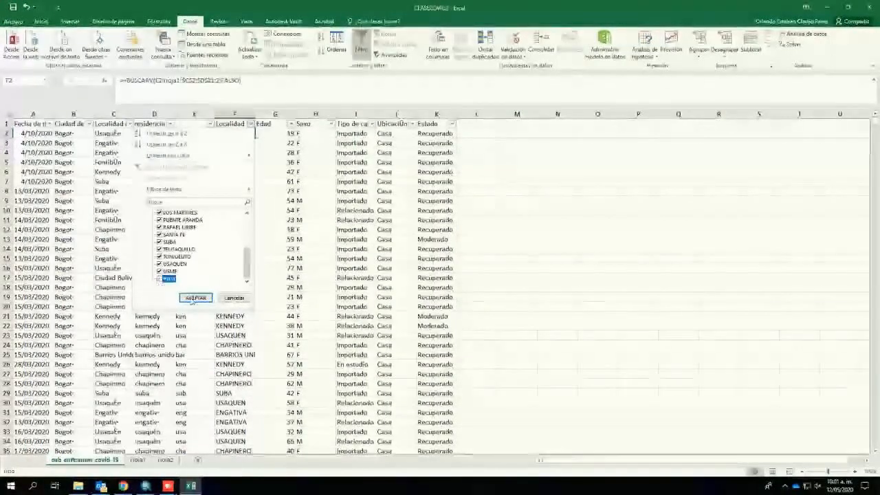
pyautogui.click(195, 298)
# Step: Copy the filtered columns from Localidad through Estado and paste them into Hoja2 starting at cell A1
pyautogui.click(247, 124)
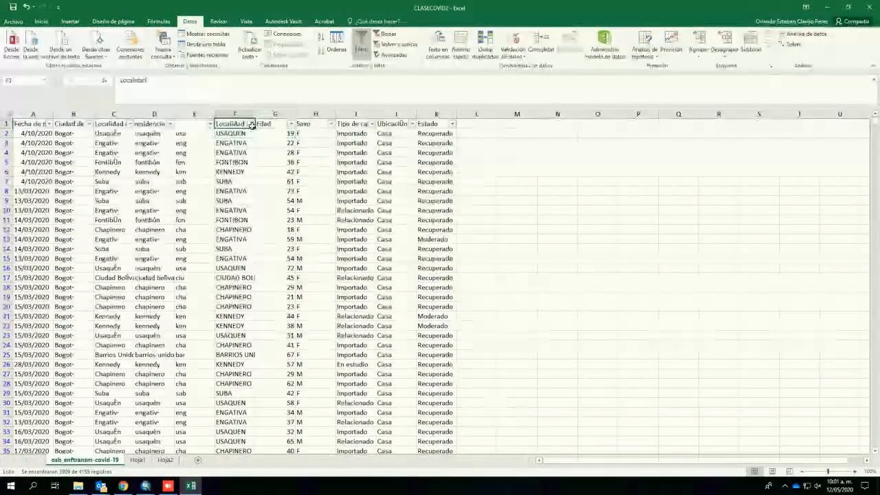
pyautogui.hotkey('ctrl', 'shift', 'Right')
pyautogui.hotkey('ctrl', 'shift', 'Down')
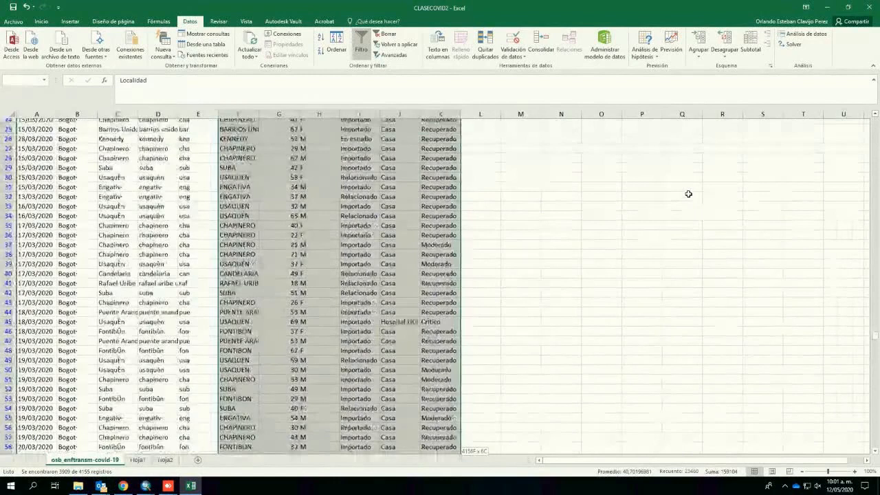
pyautogui.hotkey('ctrl', 'c')
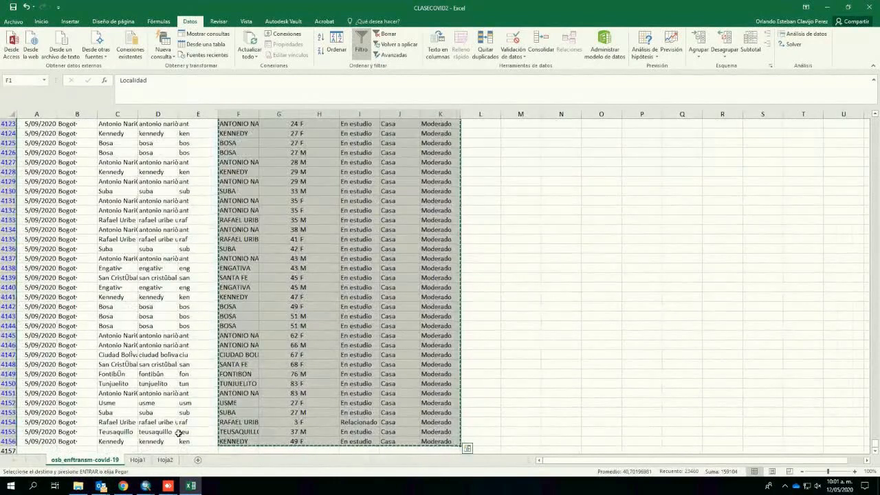
pyautogui.click(165, 459)
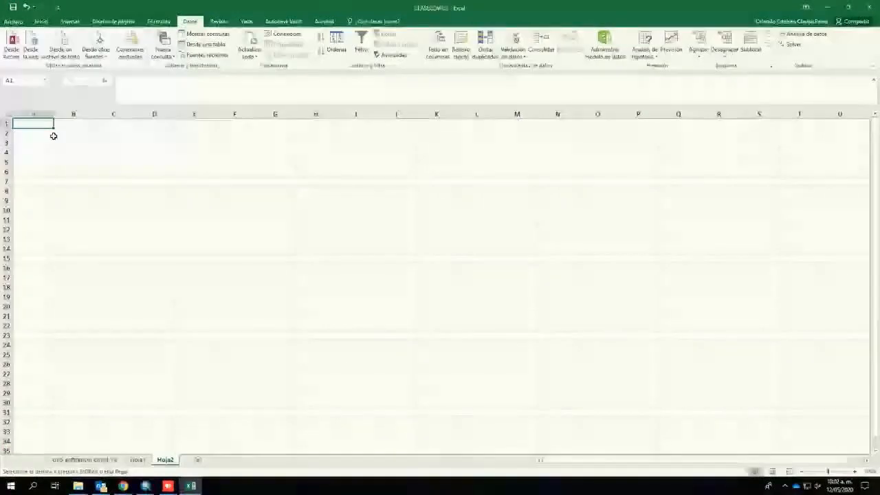
pyautogui.press('Return')
pyautogui.click(303, 193)
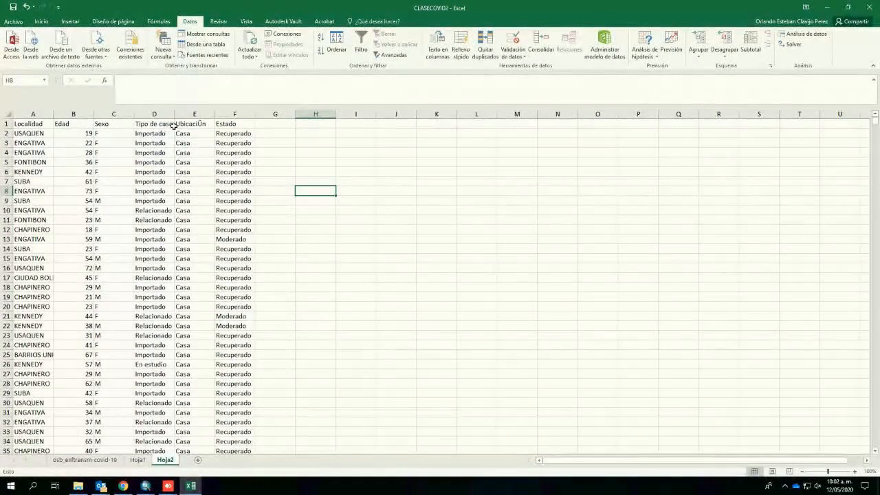
# Step: Rename the case type header in cell D1 of Hoja2 as TipoCaso, without spaces
pyautogui.click(146, 124)
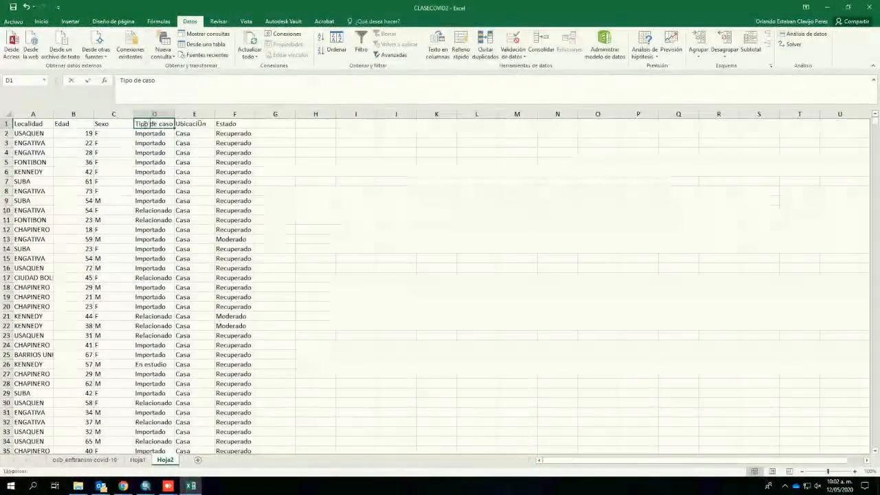
pyautogui.doubleClick(145, 124)
pyautogui.press('BackSpace')
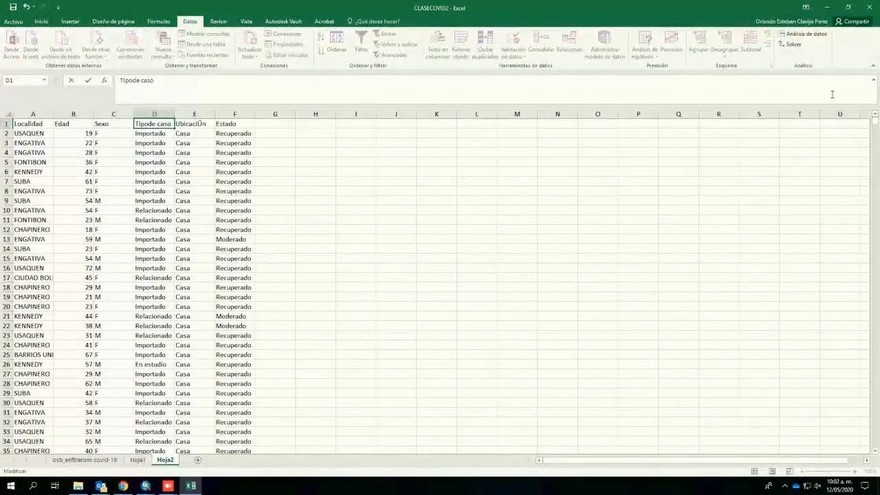
pyautogui.press('Right')
pyautogui.press('Right')
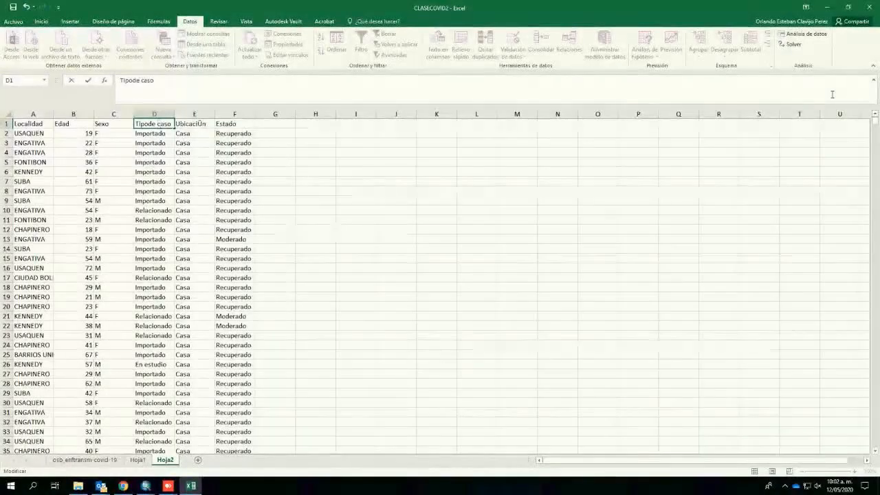
pyautogui.press('BackSpace')
pyautogui.press('BackSpace')
pyautogui.press('BackSpace')
pyautogui.press('Delete')
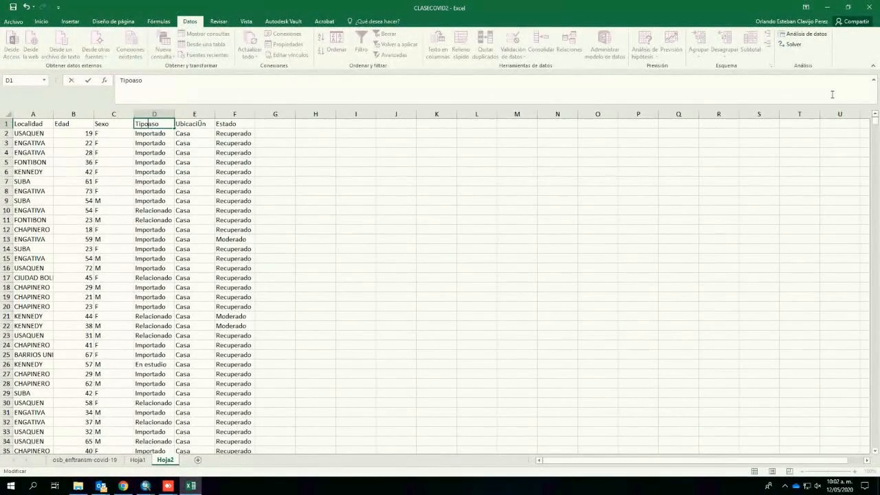
pyautogui.write('C')
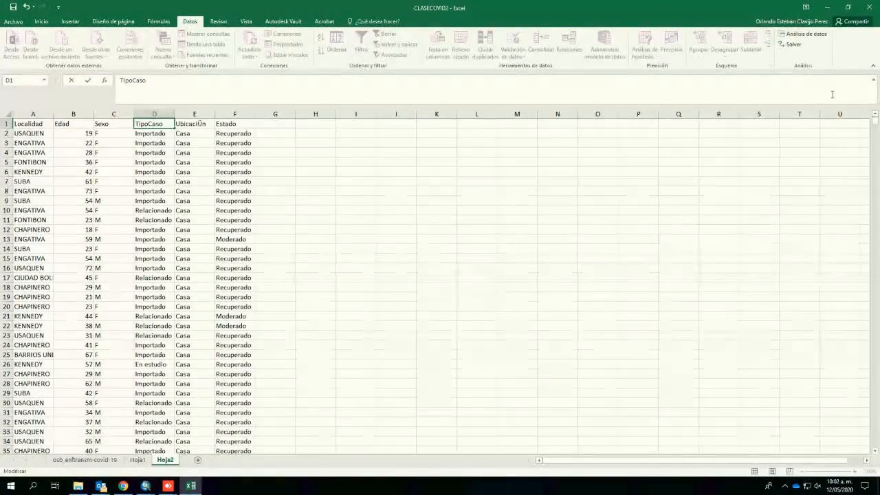
pyautogui.press('Tab')
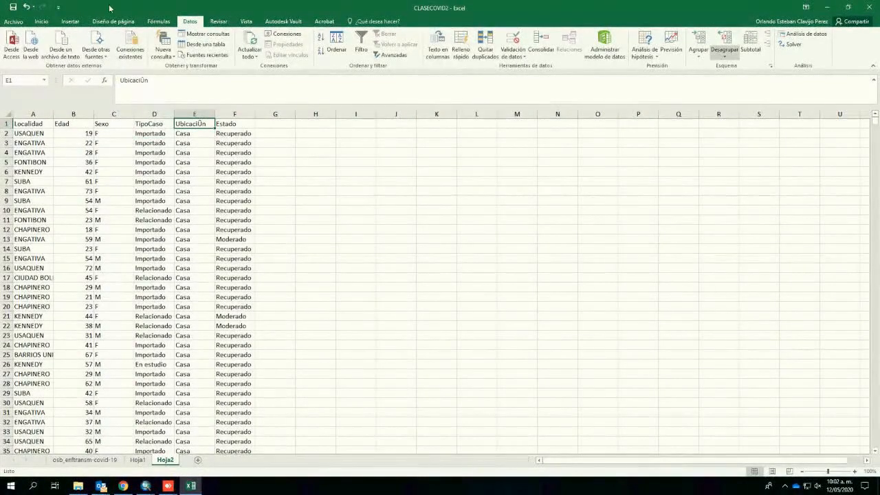
# Step: Correct the garbled header in cell E1 of Hoja2 to Ubicacion, without an accent
pyautogui.click(177, 82)
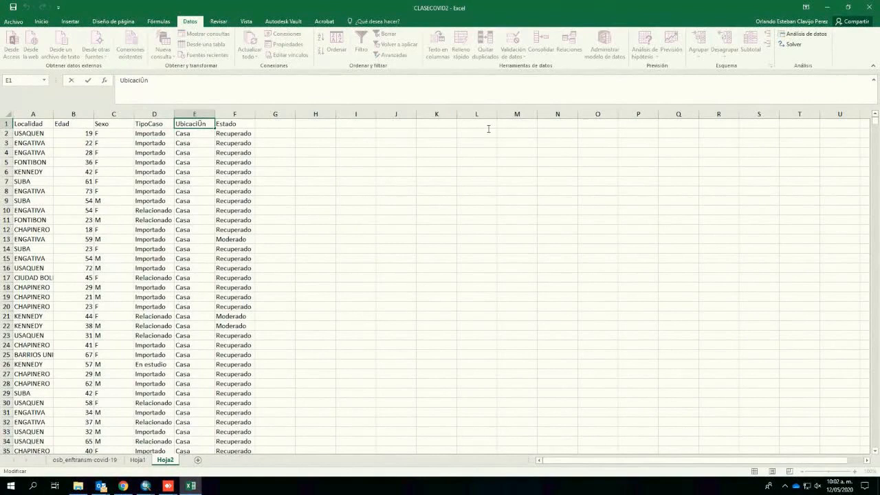
pyautogui.press('BackSpace')
pyautogui.write('n')
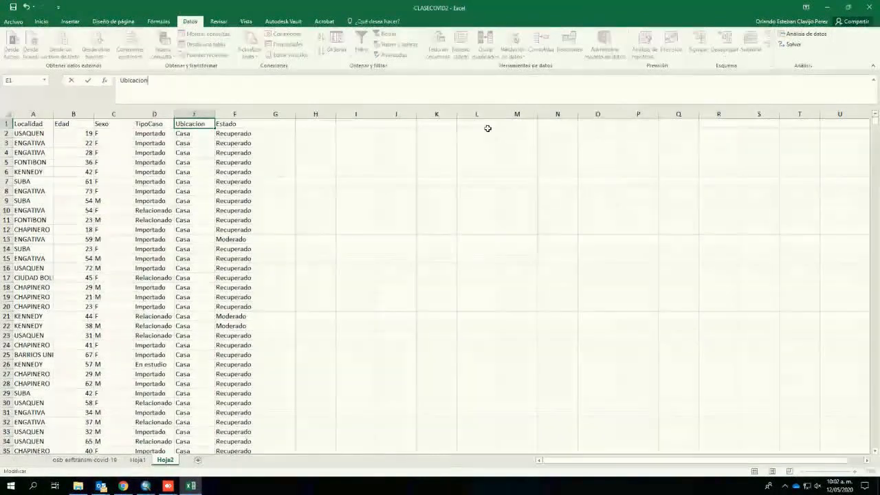
pyautogui.press('Return')
pyautogui.click(205, 126)
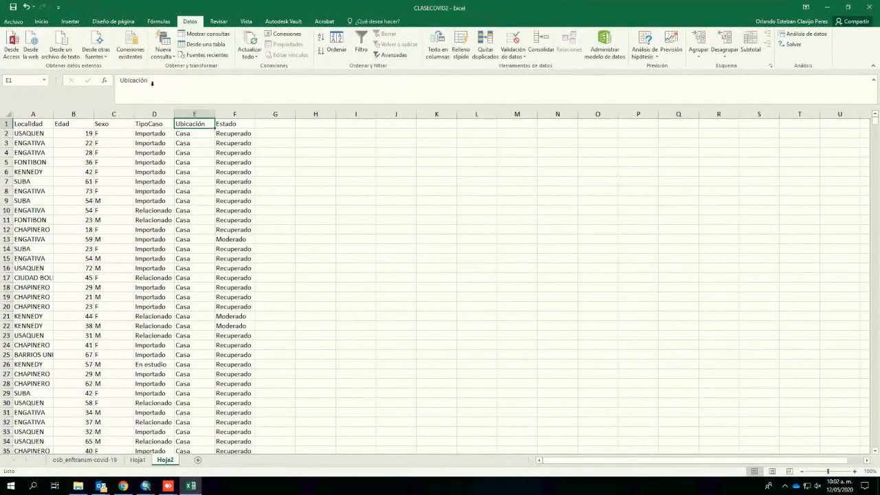
pyautogui.click(144, 82)
pyautogui.press('BackSpace')
pyautogui.write('o')
pyautogui.press('Return')
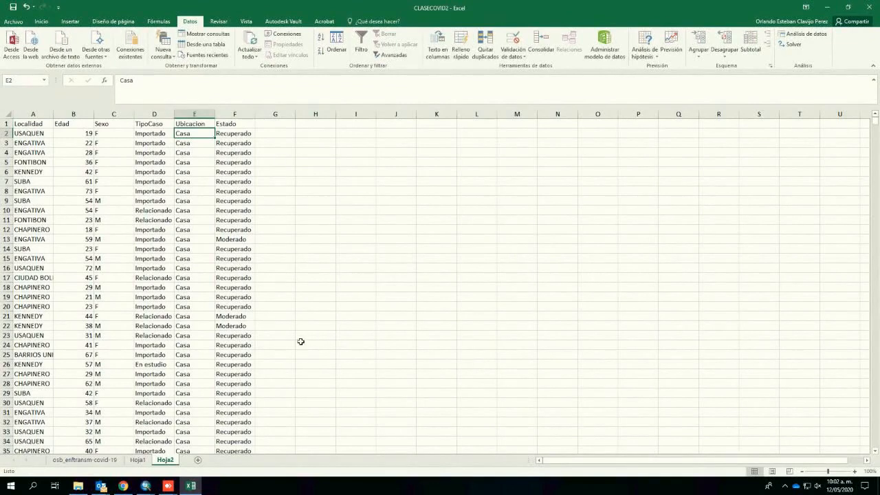
# Step: Save the workbook, then save a copy as CLASECOVID2 in Excel 97-2003 format in the Datos SIG folder, accepting the compatibility check
pyautogui.click(12, 7)
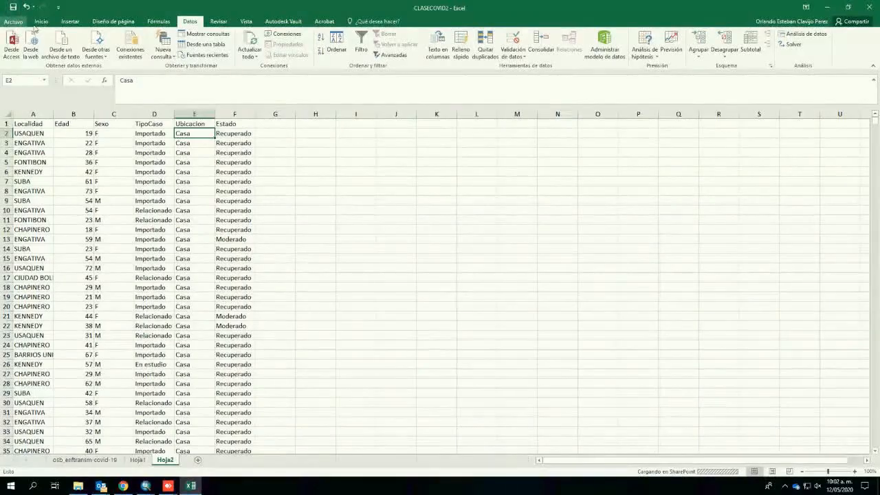
pyautogui.click(13, 21)
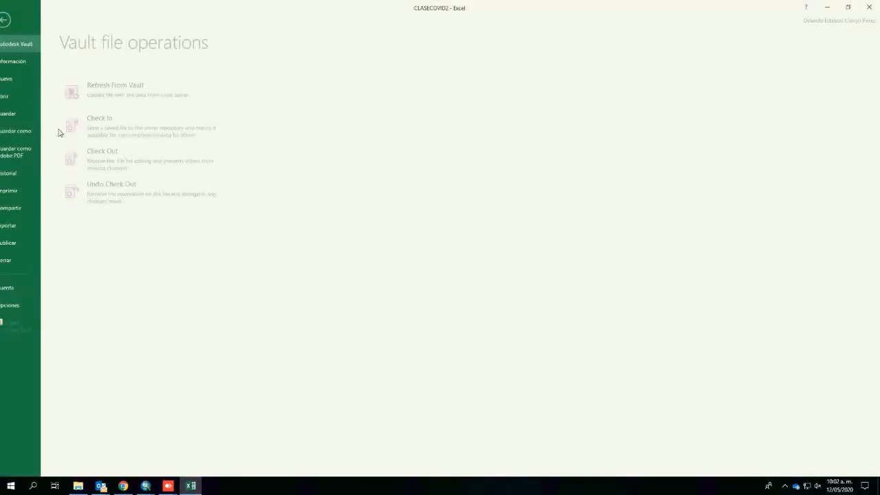
pyautogui.click(24, 134)
pyautogui.click(256, 89)
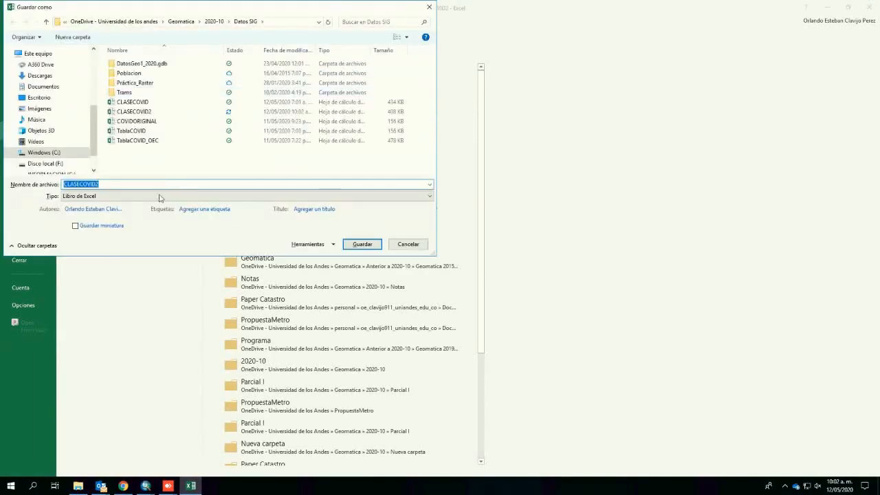
pyautogui.click(165, 195)
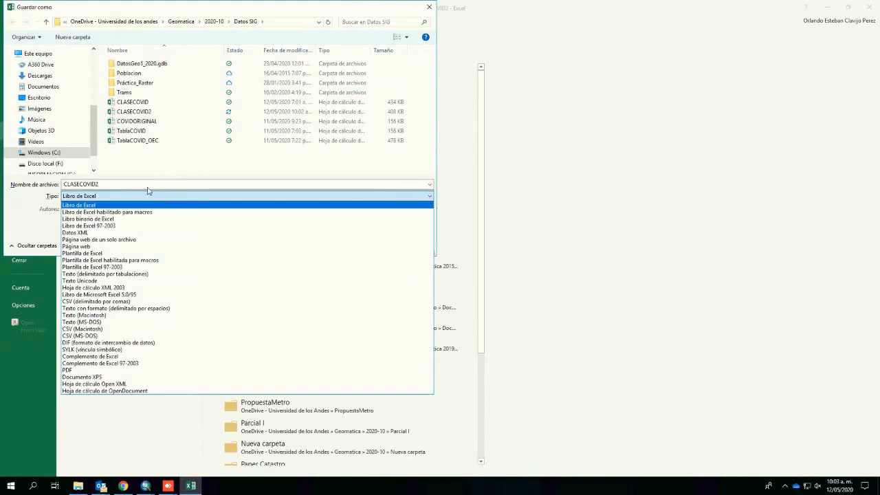
pyautogui.click(113, 227)
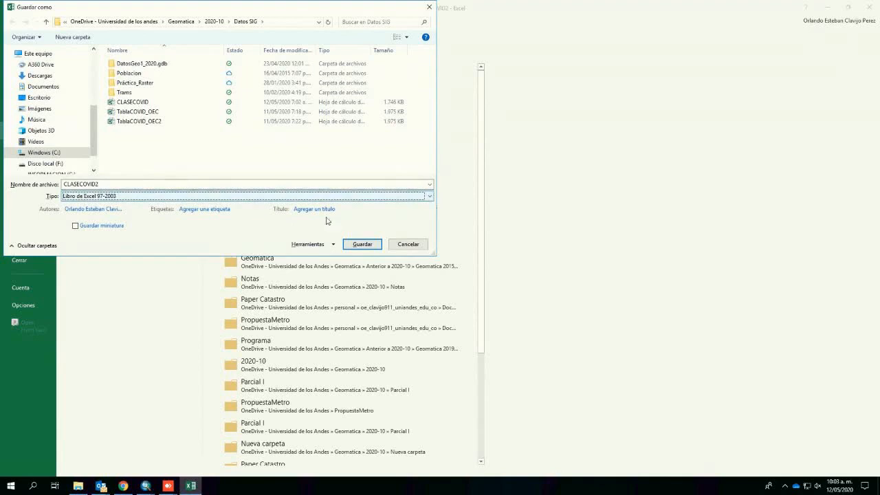
pyautogui.click(362, 246)
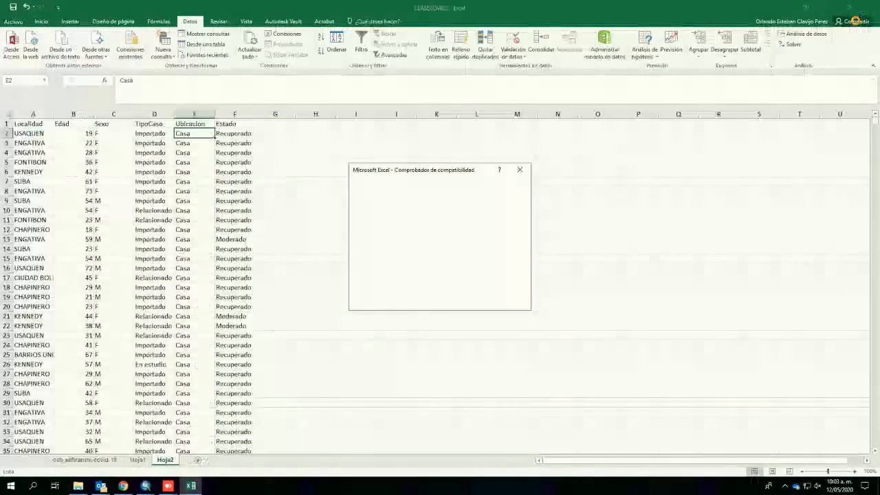
pyautogui.click(472, 302)
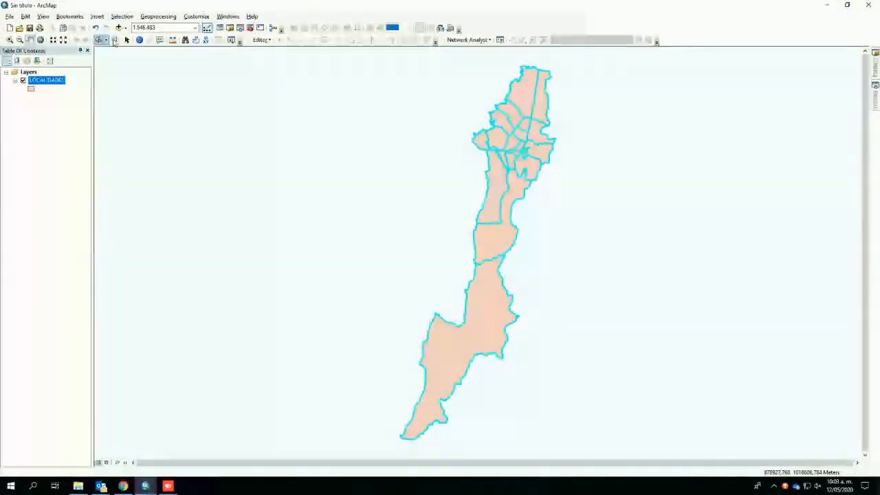
# Step: Clear the selected LOCALIDADES features in ArcMap and try to open CLASECOVID2.xlsx from Datos SIG as data to add
pyautogui.click(114, 40)
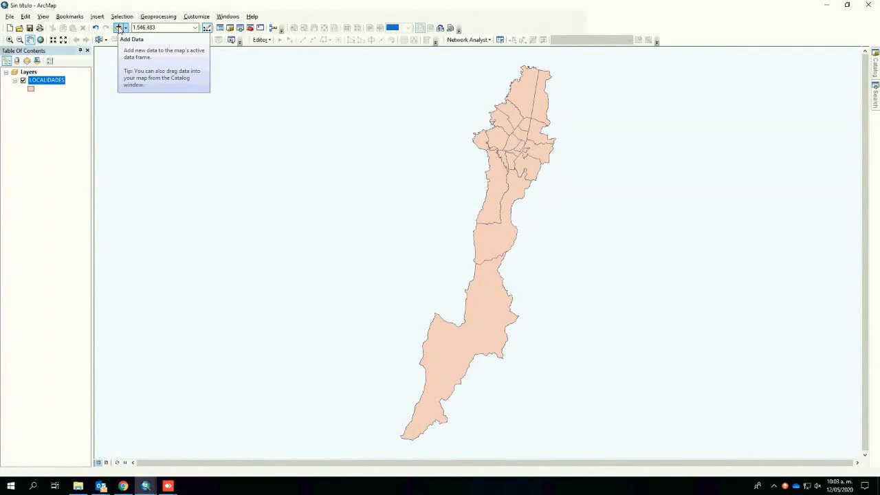
pyautogui.click(119, 29)
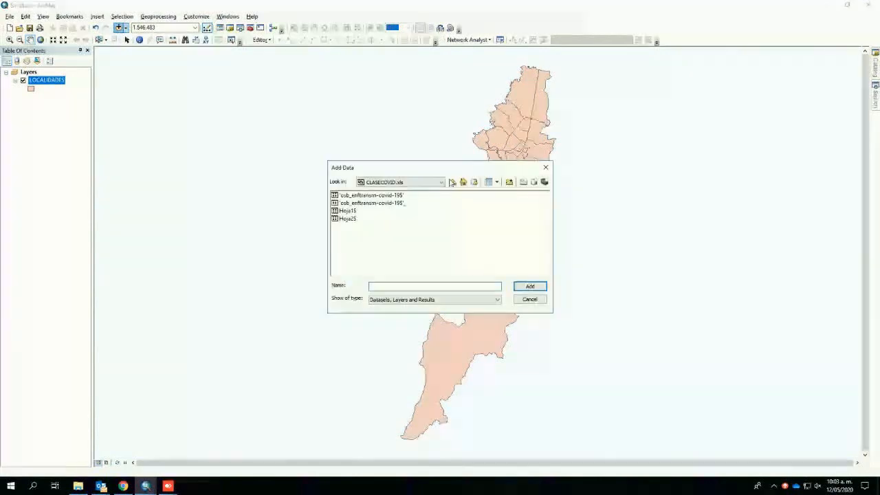
pyautogui.click(453, 182)
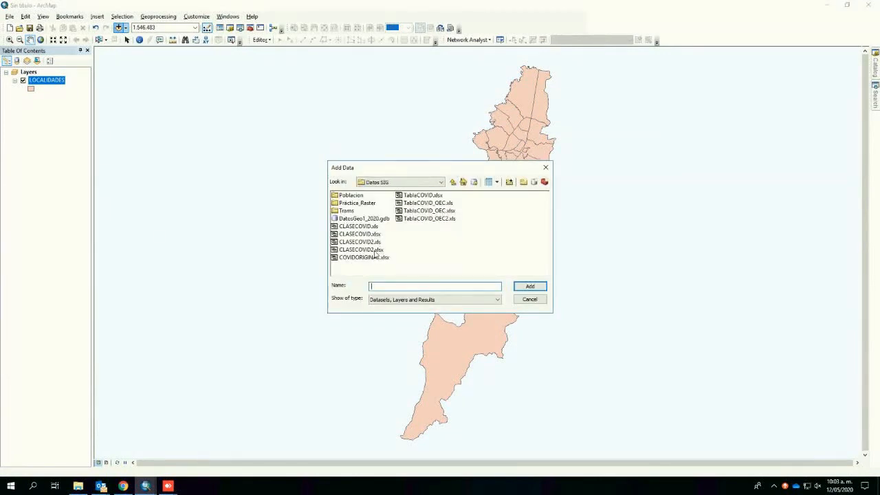
pyautogui.doubleClick(375, 251)
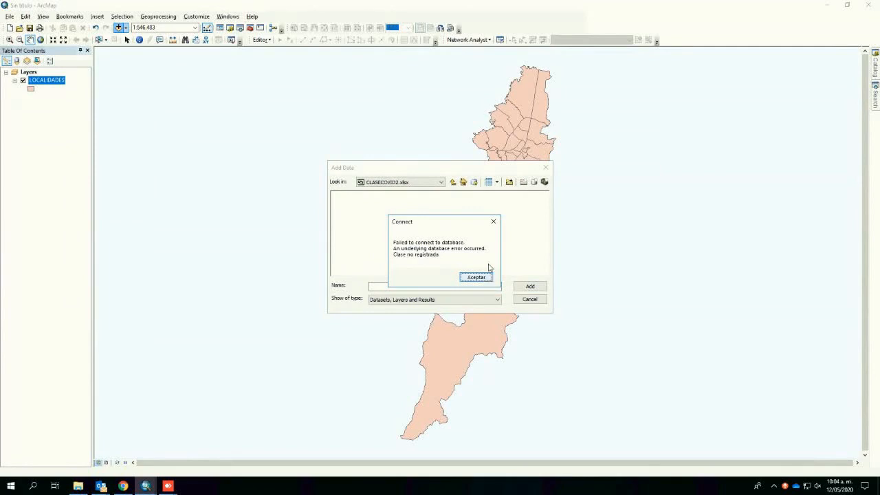
pyautogui.click(476, 277)
# Step: Add the Hoja2$ sheet of CLASECOVID2.xls from the Datos SIG folder to the map
pyautogui.click(453, 182)
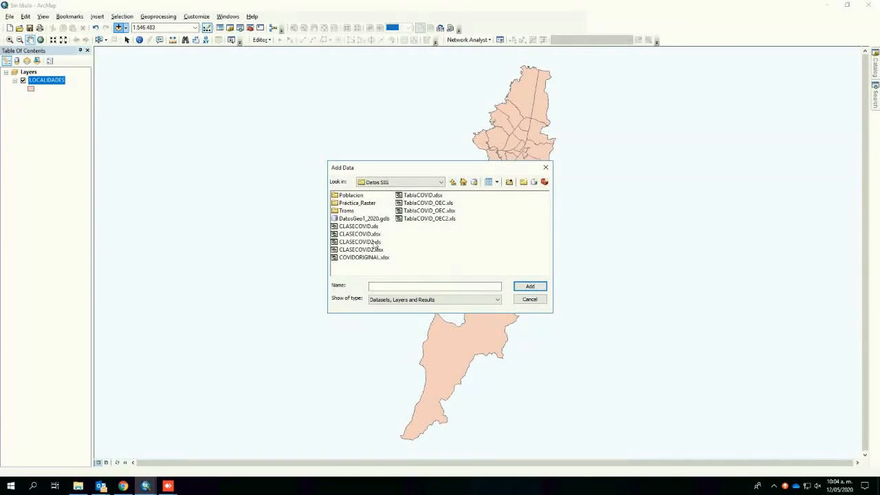
pyautogui.doubleClick(364, 243)
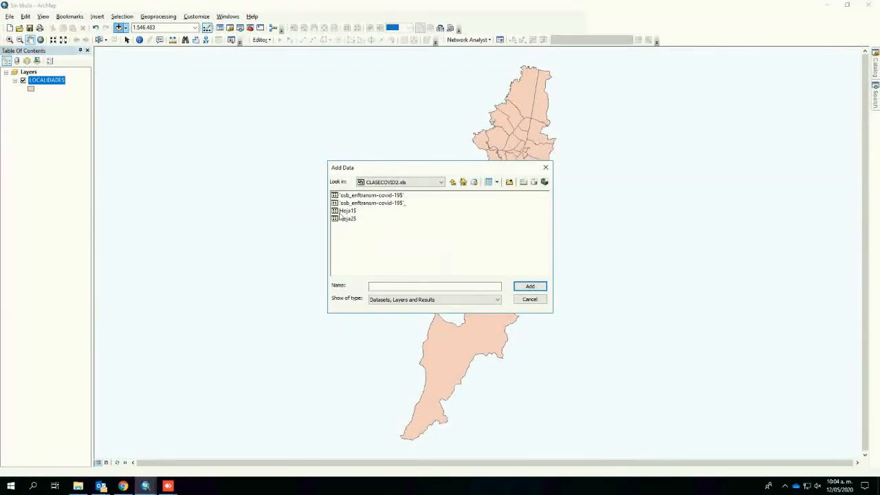
pyautogui.doubleClick(344, 219)
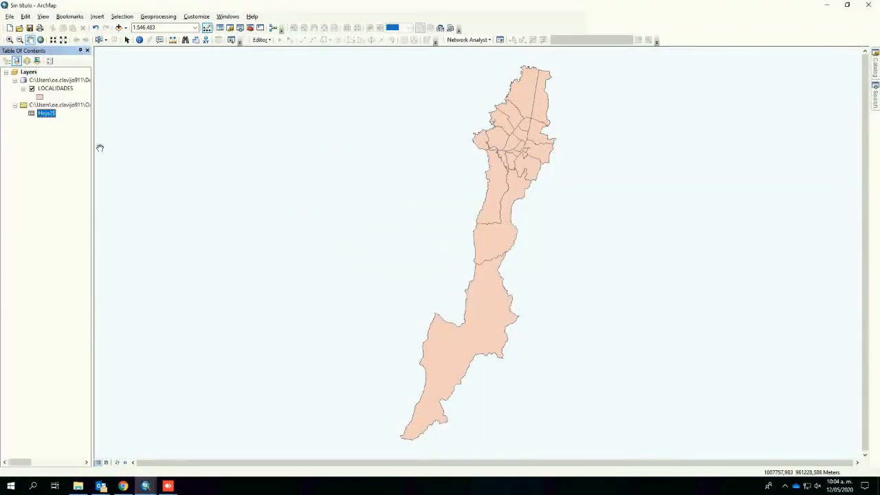
# Step: Review the records and column headers in the Hoja2$ table, then close it
pyautogui.rightClick(49, 113)
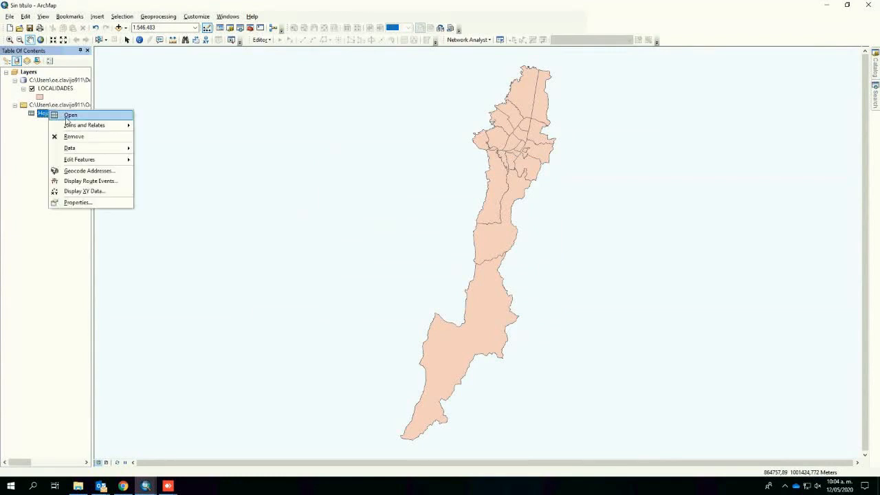
pyautogui.click(66, 117)
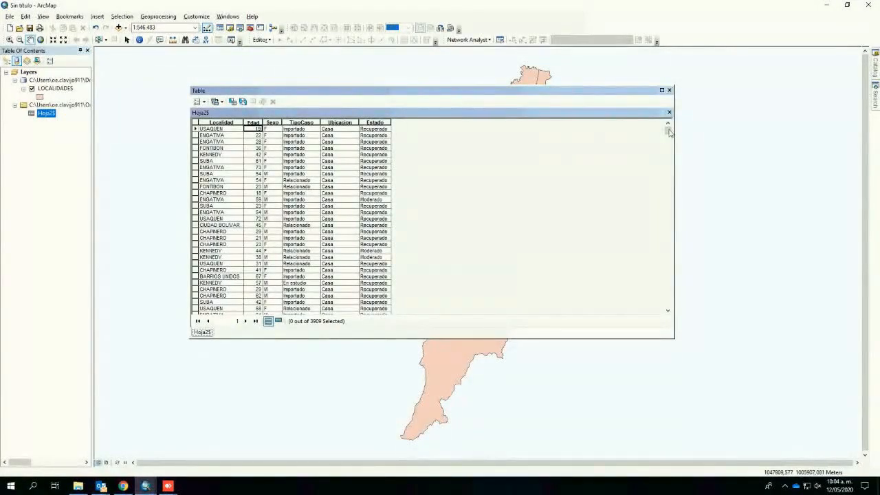
pyautogui.moveTo(670, 132); pyautogui.dragTo(667, 282)
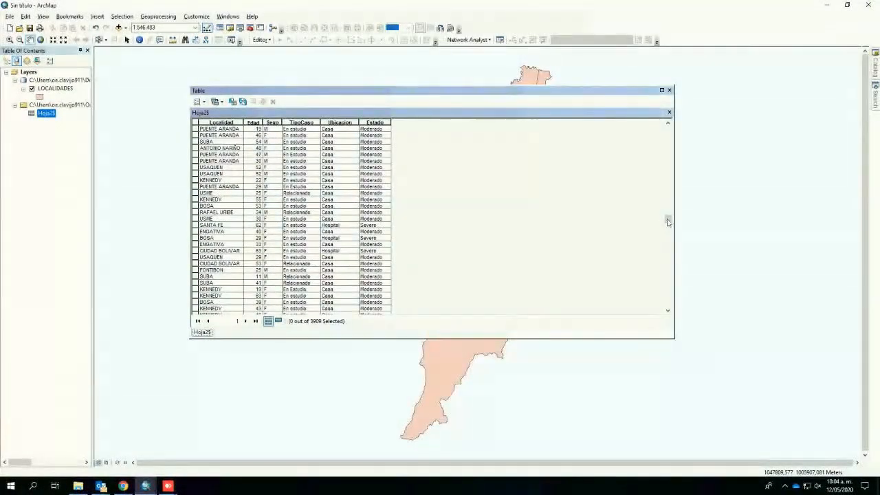
pyautogui.click(669, 90)
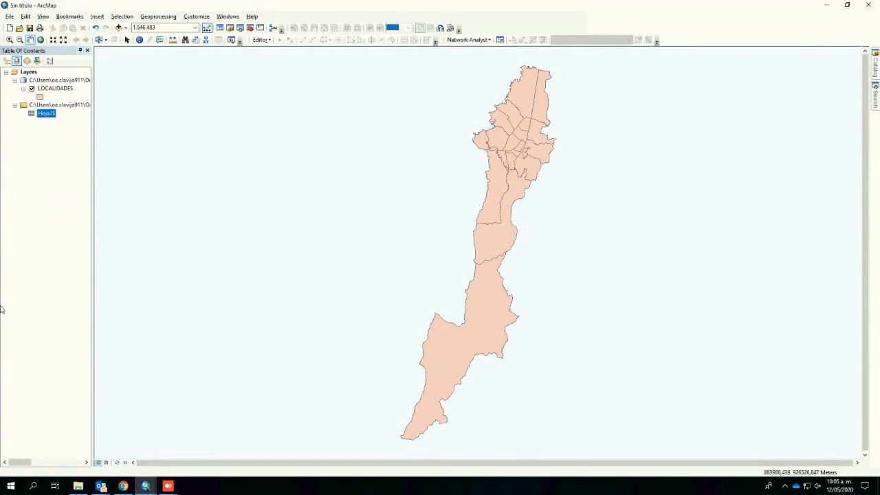
# Step: Export all Hoja2$ records as a geodatabase table named CovidSec2 in Default.gdb and add it to the map
pyautogui.rightClick(48, 114)
pyautogui.moveTo(88, 156)
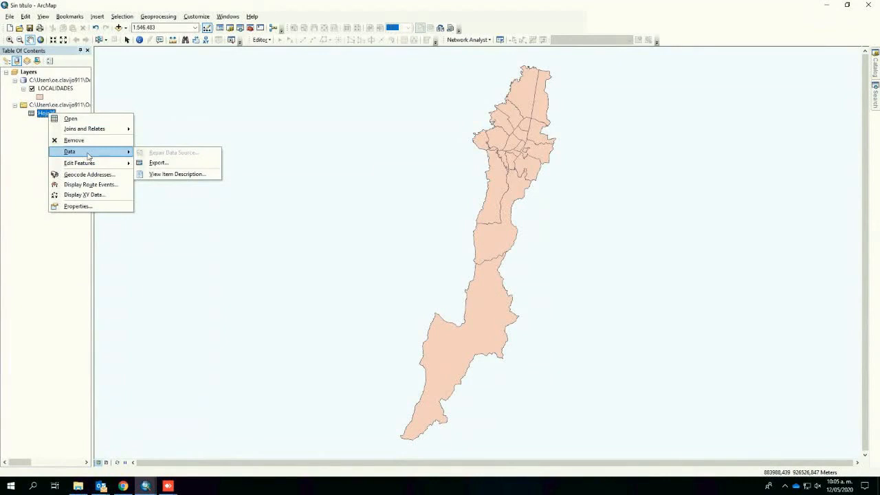
pyautogui.click(158, 163)
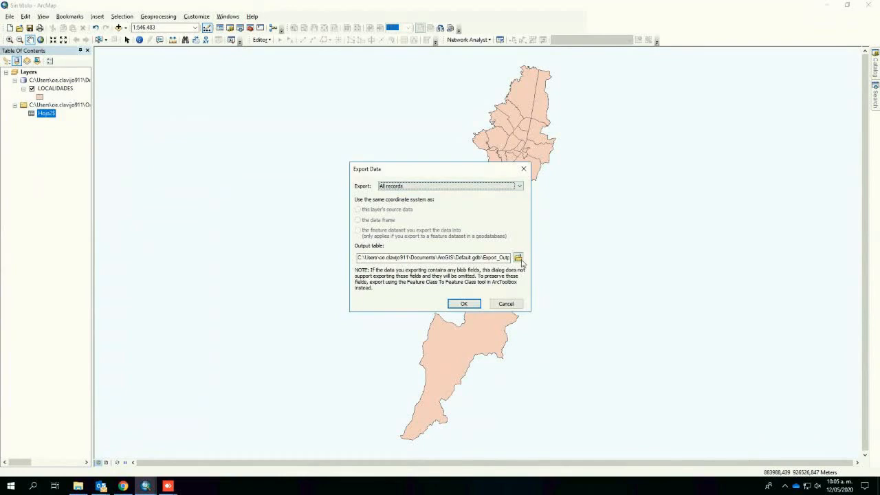
pyautogui.click(518, 258)
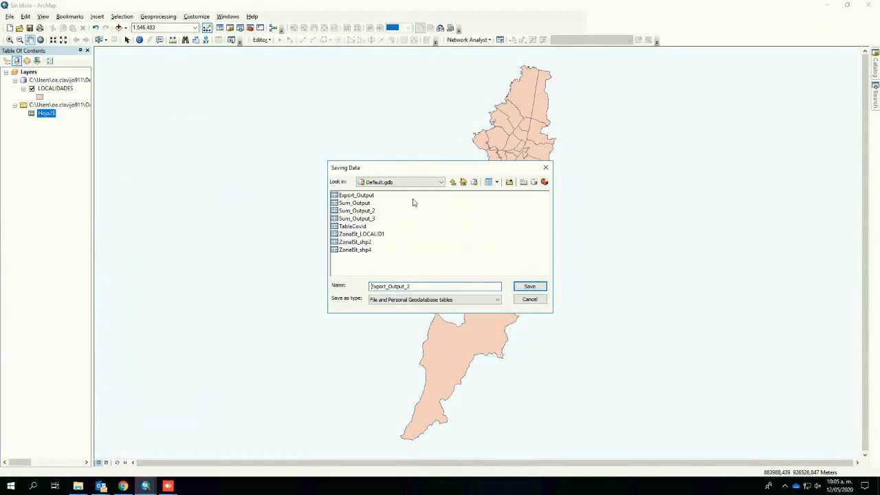
pyautogui.doubleClick(411, 287)
pyautogui.write('COV')
pyautogui.press('Return')
pyautogui.click(457, 305)
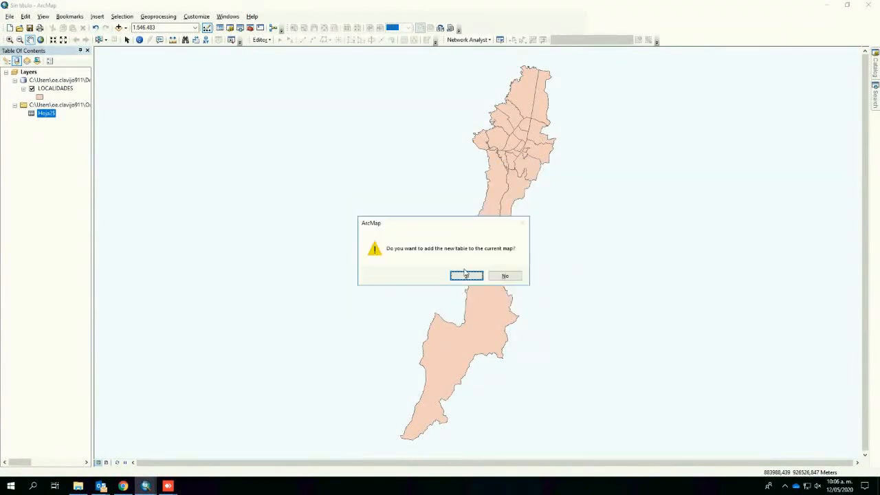
pyautogui.click(466, 274)
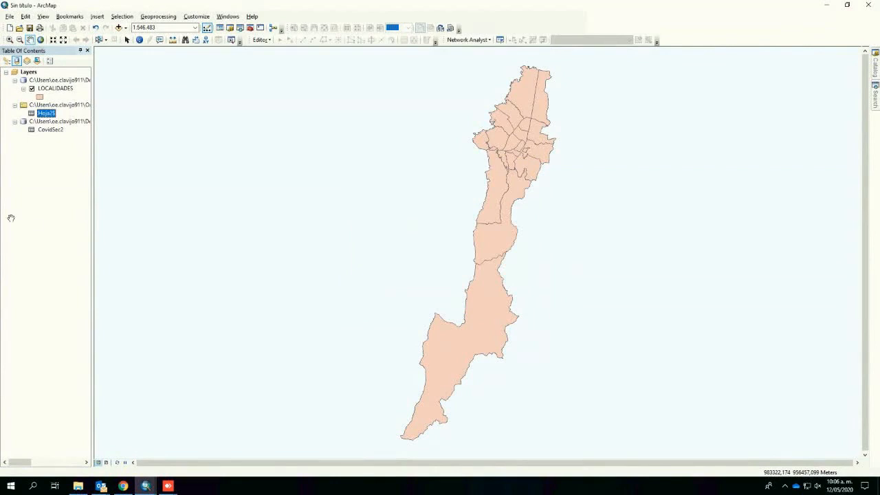
# Step: Remove the Hoja2$ table from the map and open the CovidSec2 table
pyautogui.rightClick(45, 113)
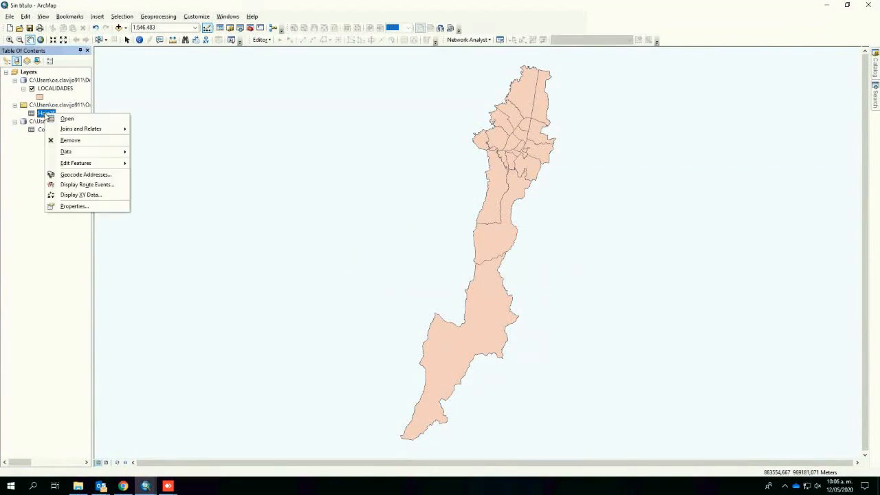
pyautogui.click(78, 141)
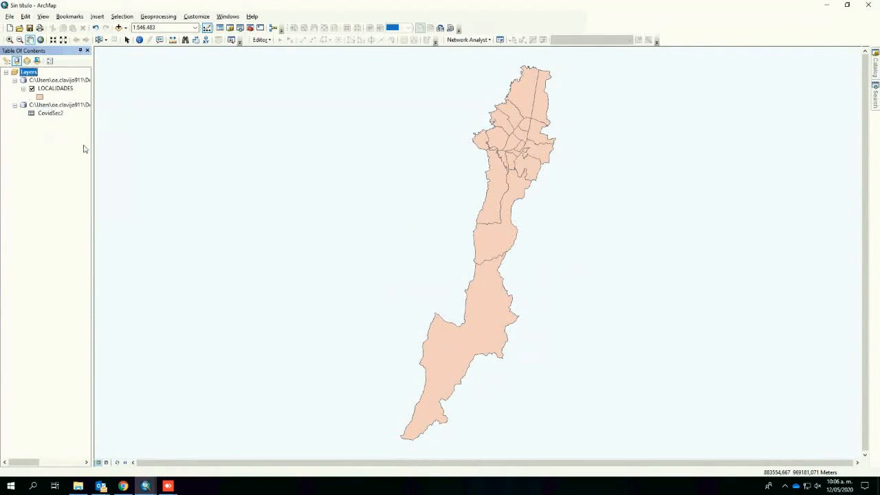
pyautogui.rightClick(53, 114)
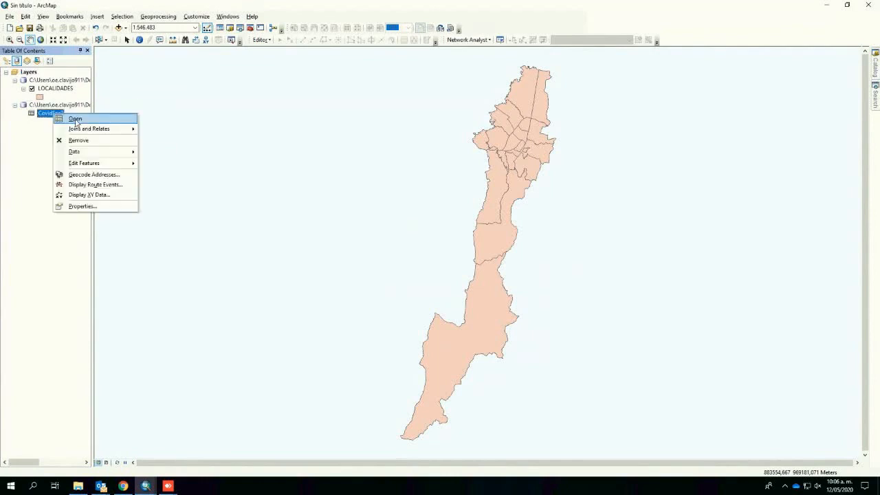
pyautogui.click(75, 120)
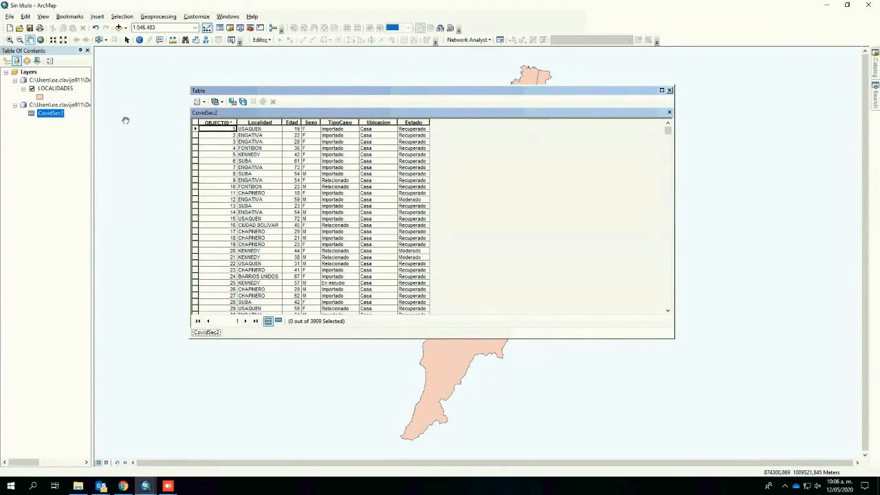
# Step: Summarize CovidSec2 by Localidad, including the average of Edad, and add the result table to the map
pyautogui.rightClick(258, 122)
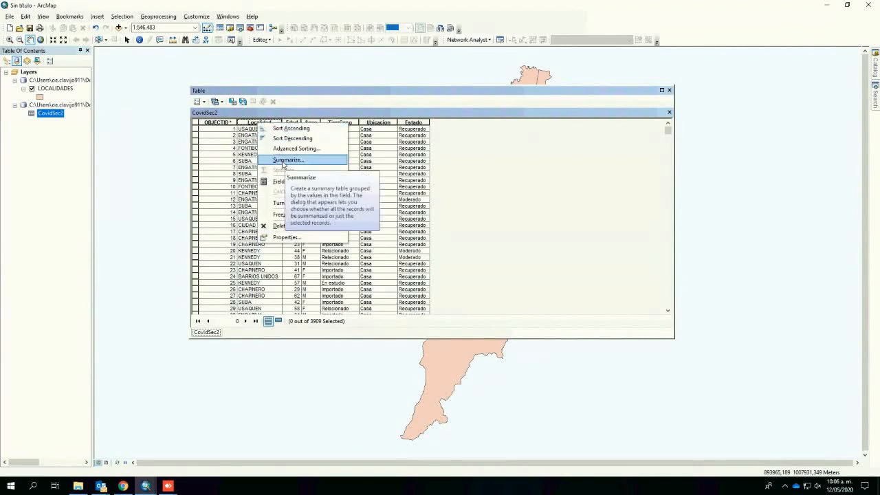
pyautogui.click(282, 161)
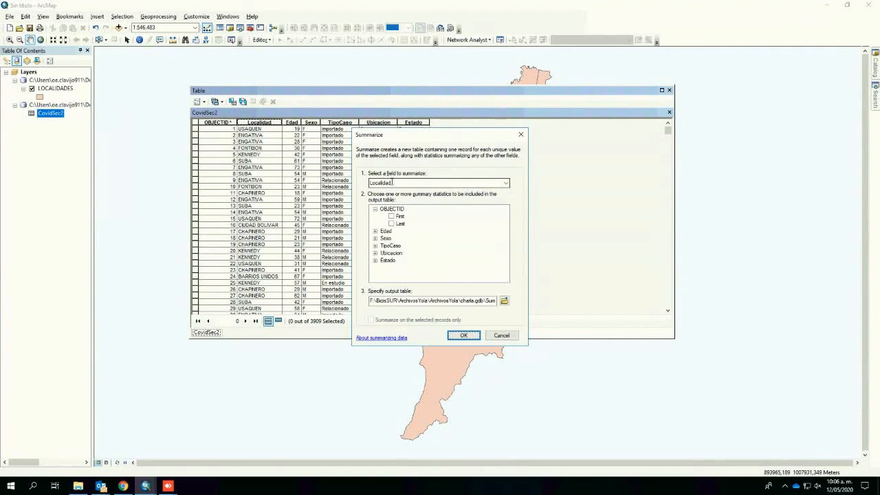
pyautogui.click(376, 231)
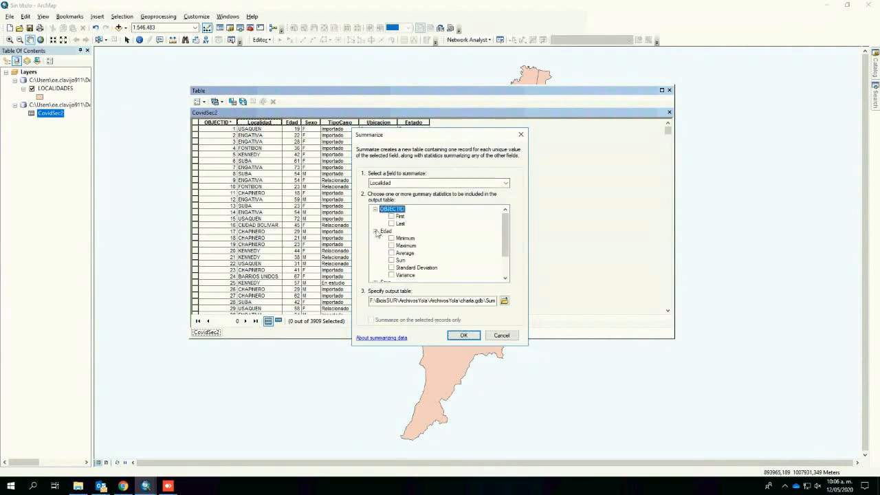
pyautogui.click(392, 253)
pyautogui.click(464, 336)
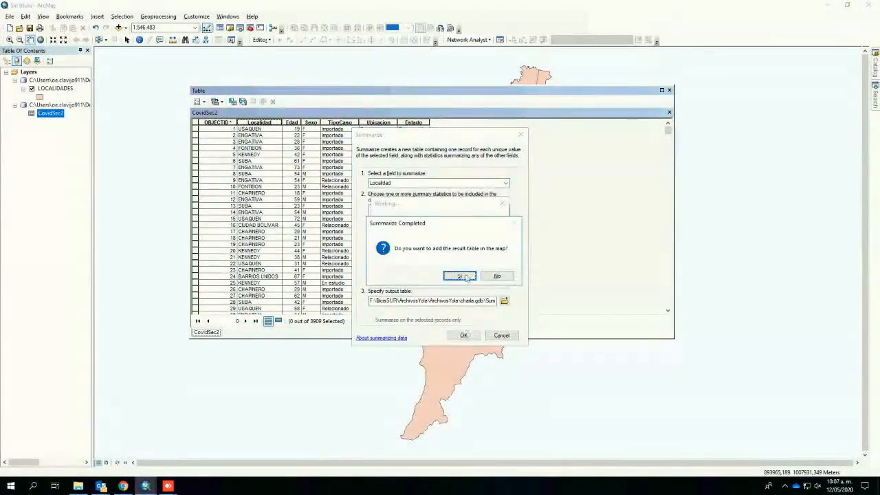
pyautogui.click(467, 277)
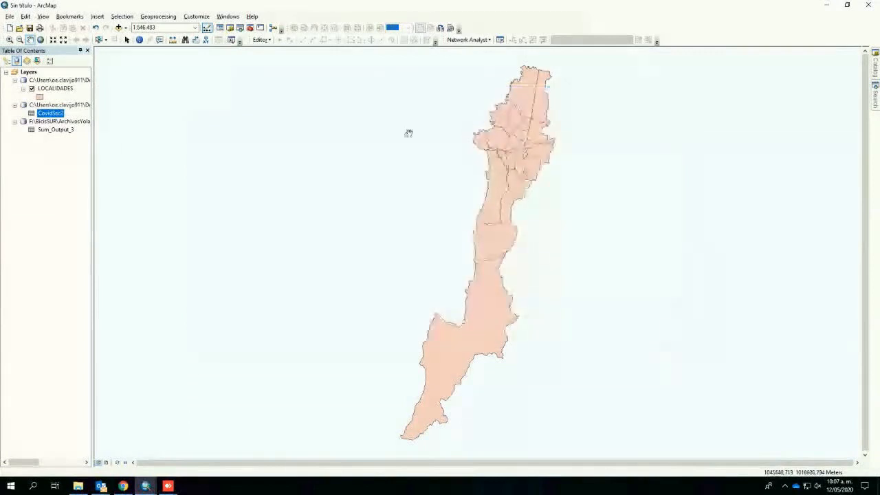
# Step: Examine the case count and average age per locality in the new summary table, then close it
pyautogui.rightClick(64, 130)
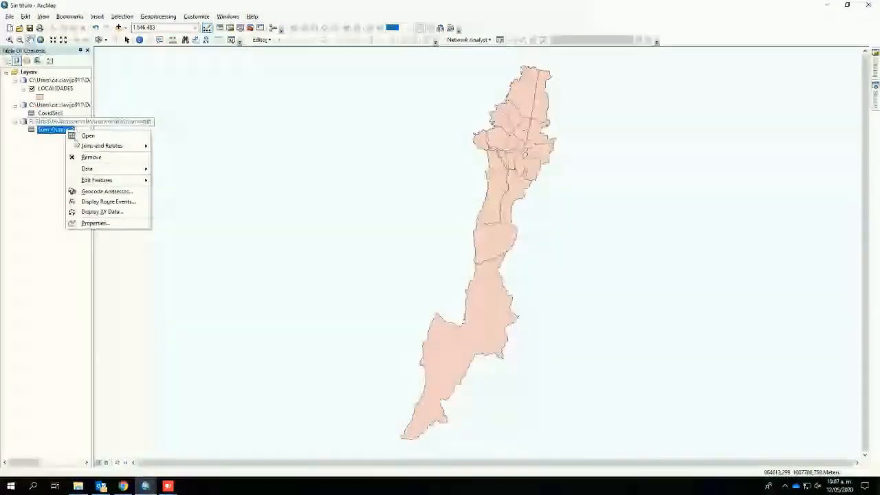
pyautogui.click(88, 136)
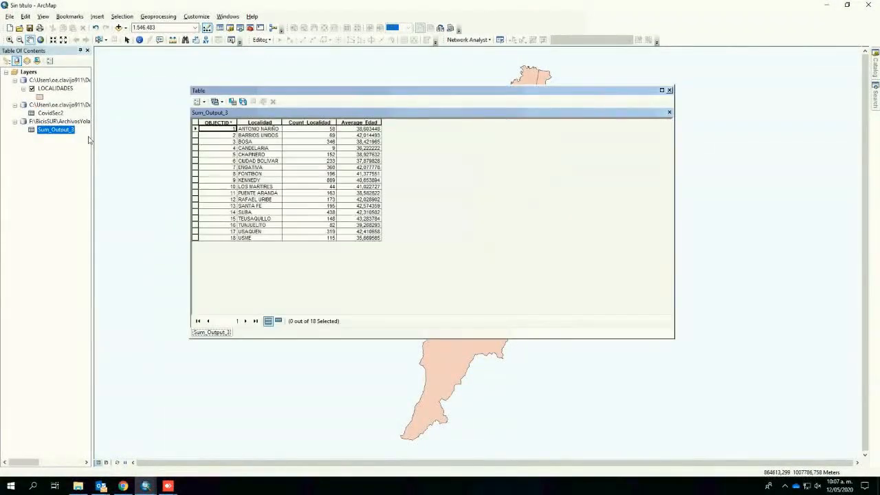
pyautogui.click(330, 136)
pyautogui.click(322, 129)
pyautogui.click(329, 135)
pyautogui.click(327, 160)
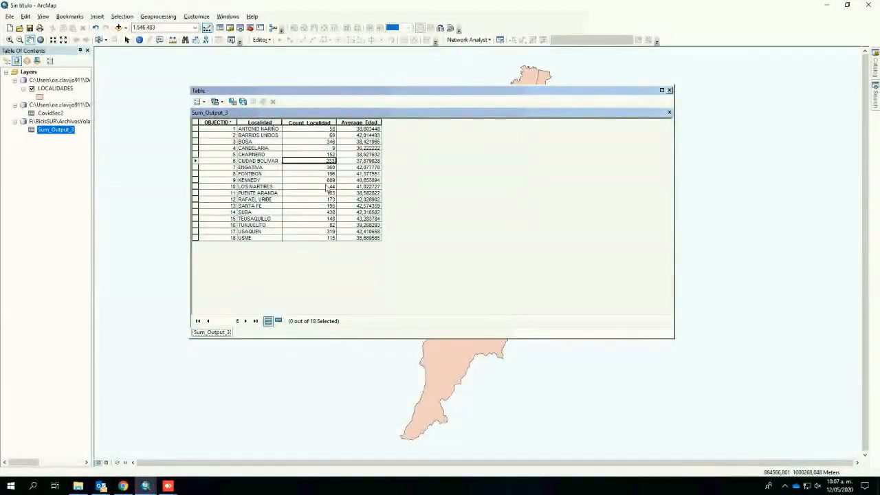
pyautogui.click(327, 187)
pyautogui.click(341, 181)
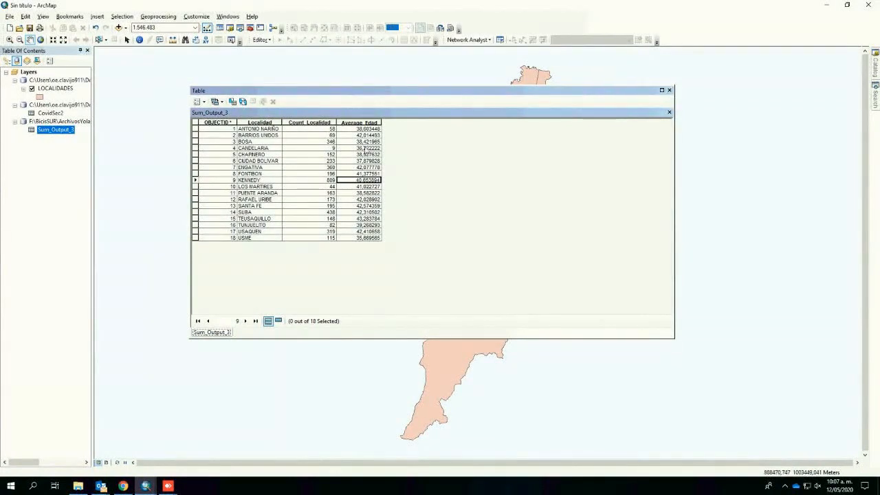
pyautogui.click(670, 90)
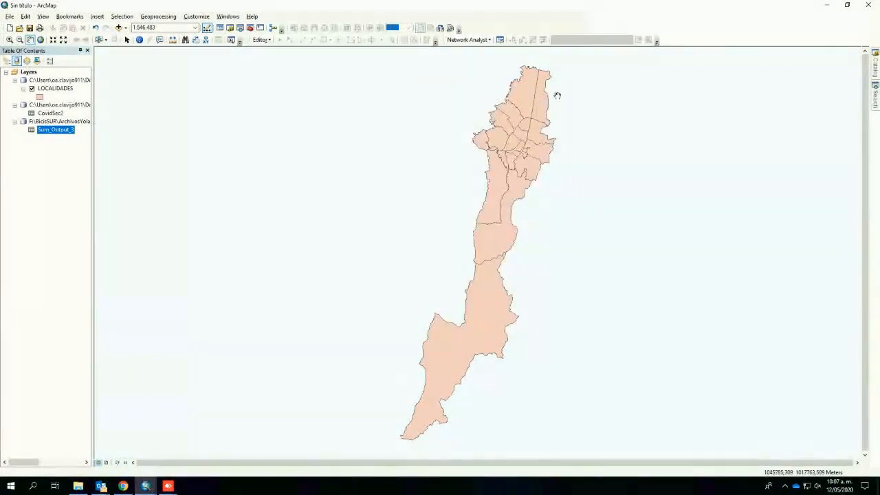
# Step: Join the Sum_Output_3 table to the LOCALIDADES layer, matching NOMB_LOC with Localidad and keeping all records
pyautogui.rightClick(70, 89)
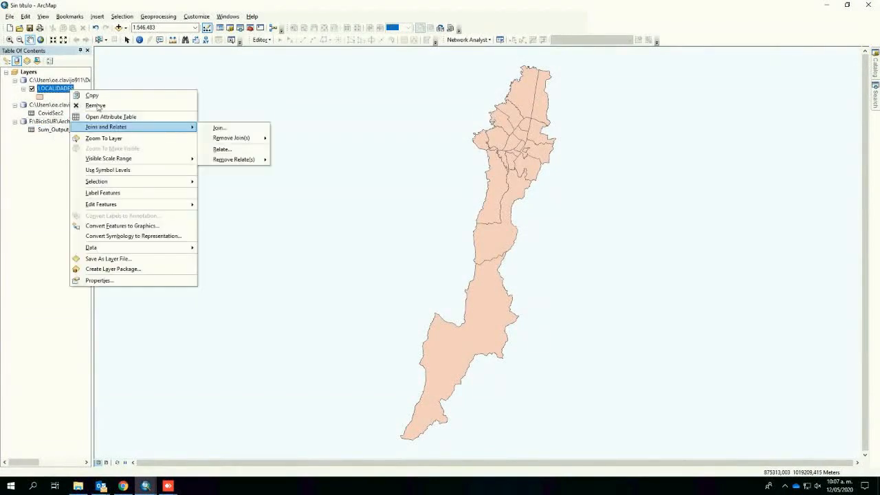
pyautogui.click(52, 89)
pyautogui.rightClick(53, 88)
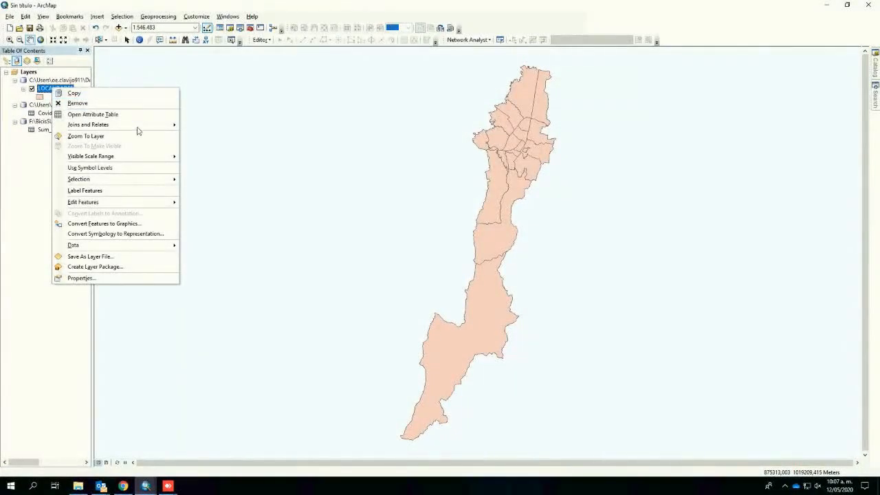
pyautogui.moveTo(140, 125)
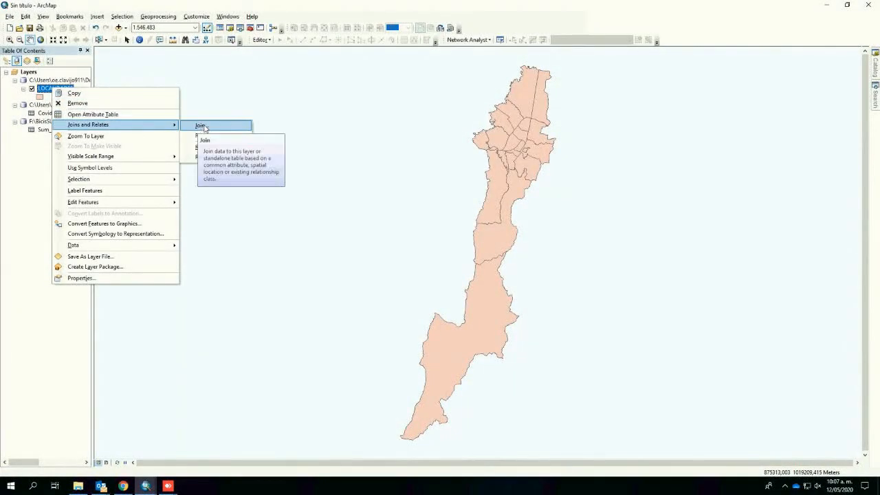
pyautogui.click(204, 126)
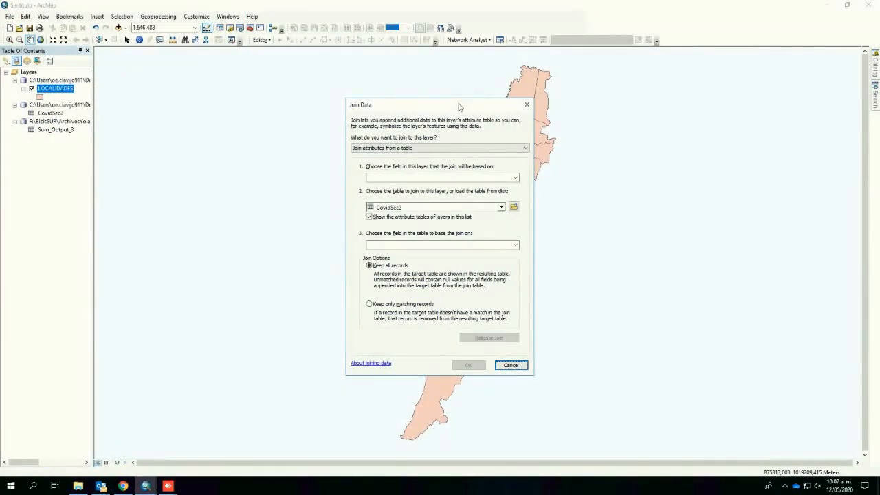
pyautogui.click(445, 148)
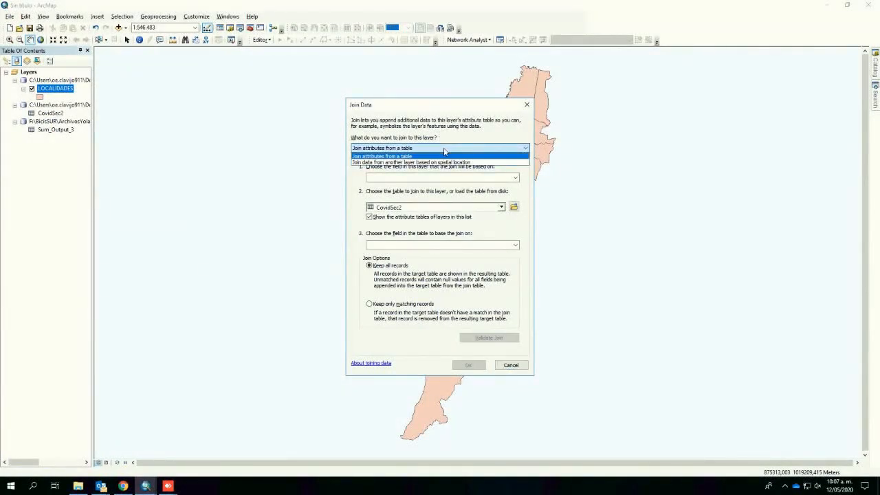
pyautogui.click(408, 157)
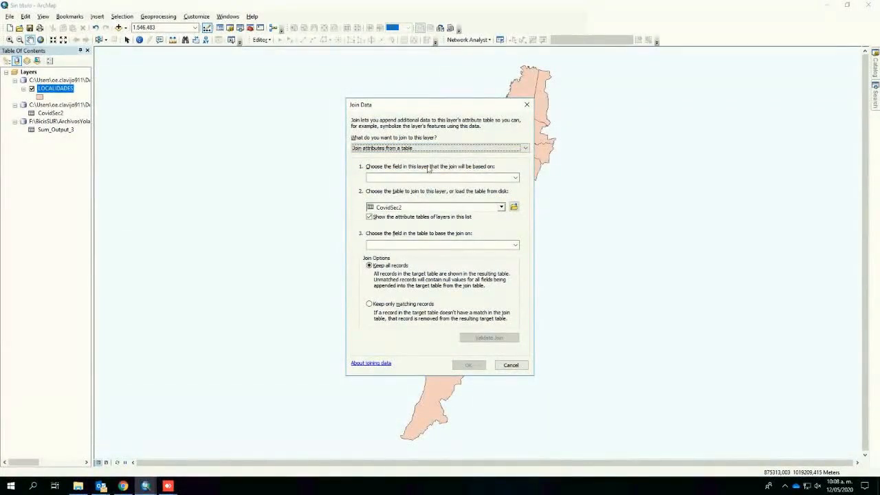
pyautogui.click(430, 178)
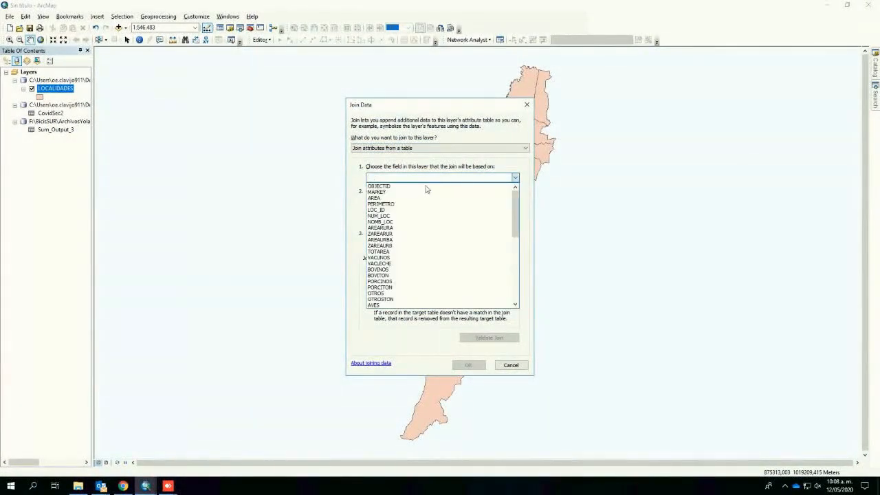
pyautogui.click(394, 222)
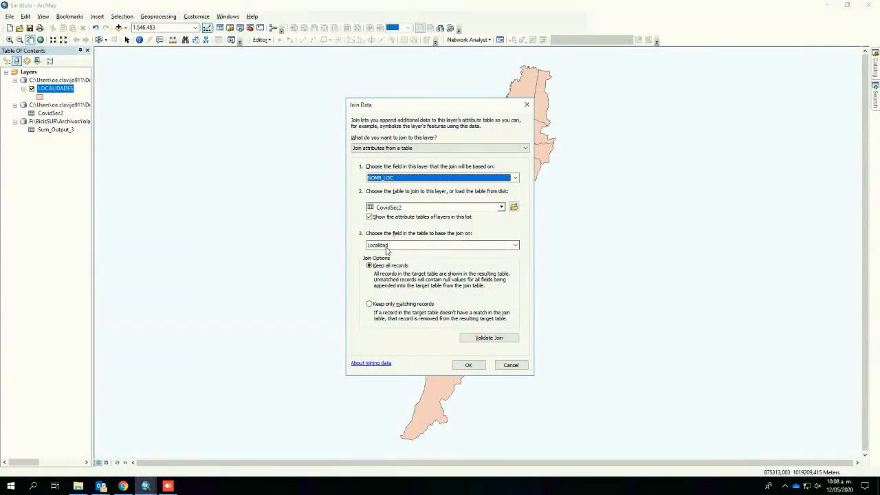
pyautogui.click(400, 208)
pyautogui.click(410, 226)
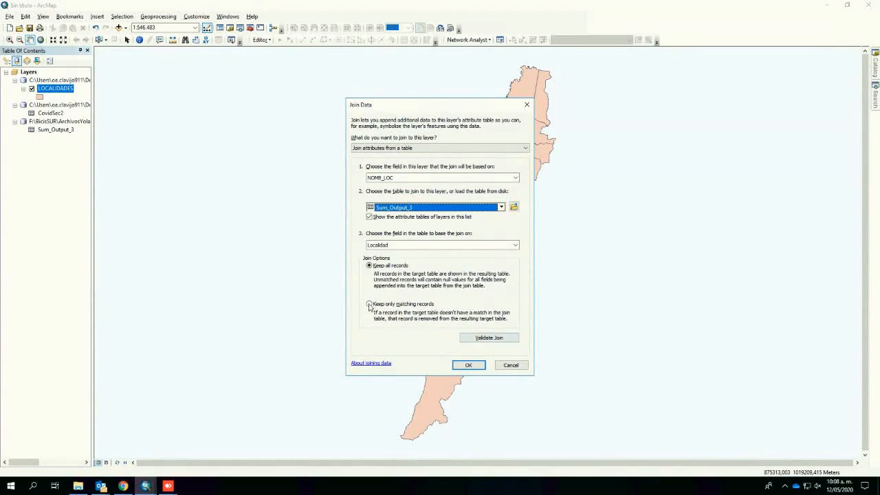
pyautogui.click(469, 364)
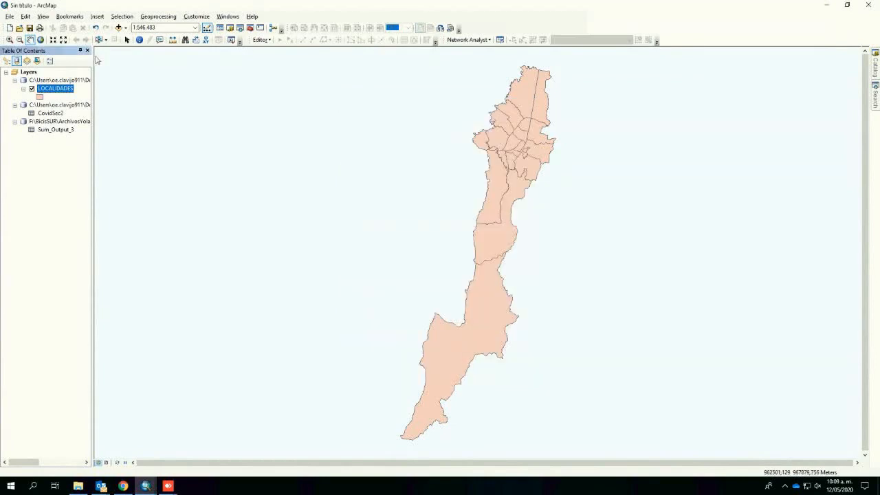
# Step: Export all features of the joined LOCALIDADES layer as localidadCovid in Default.gdb and add the result to the map
pyautogui.rightClick(67, 95)
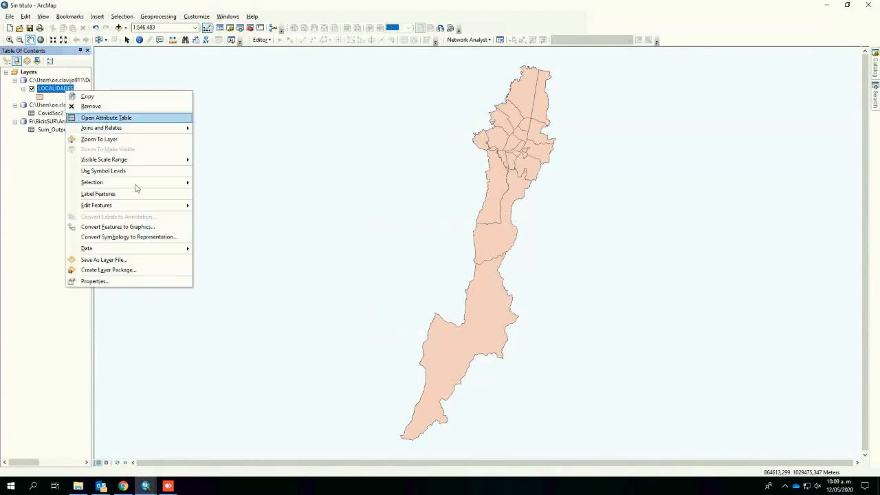
pyautogui.moveTo(170, 251)
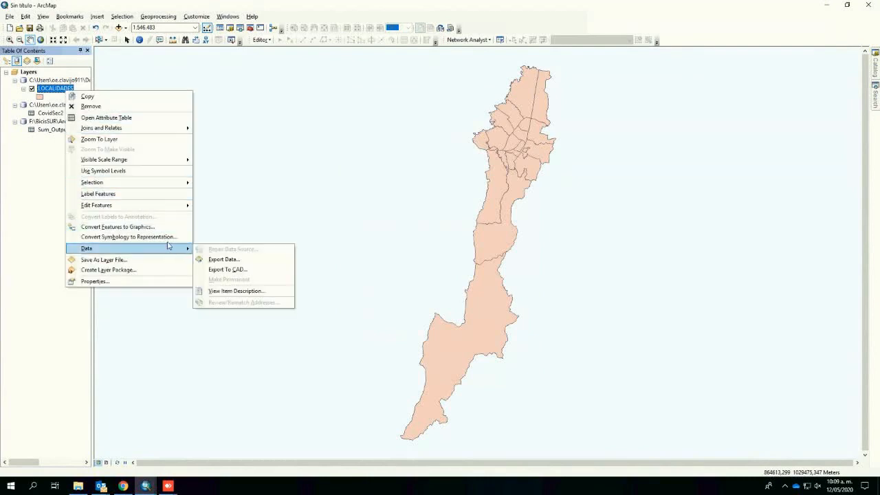
pyautogui.click(221, 260)
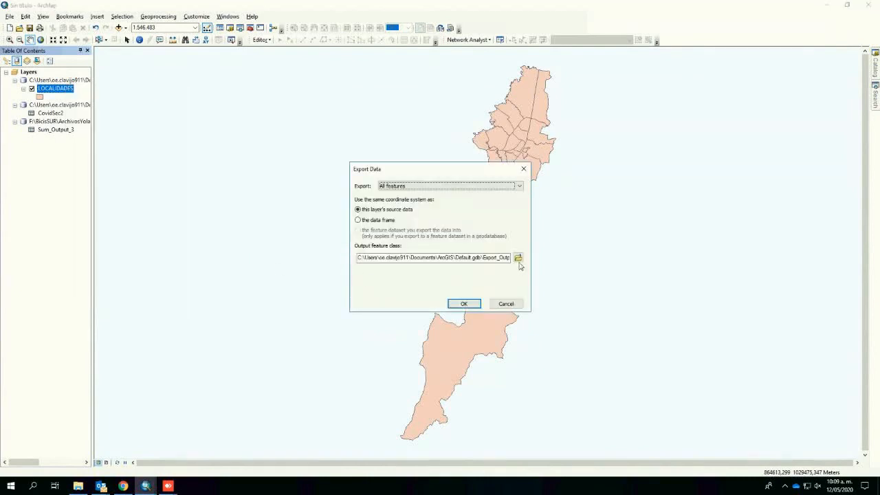
pyautogui.click(518, 257)
pyautogui.moveTo(426, 292); pyautogui.dragTo(395, 288)
pyautogui.press('BackSpace')
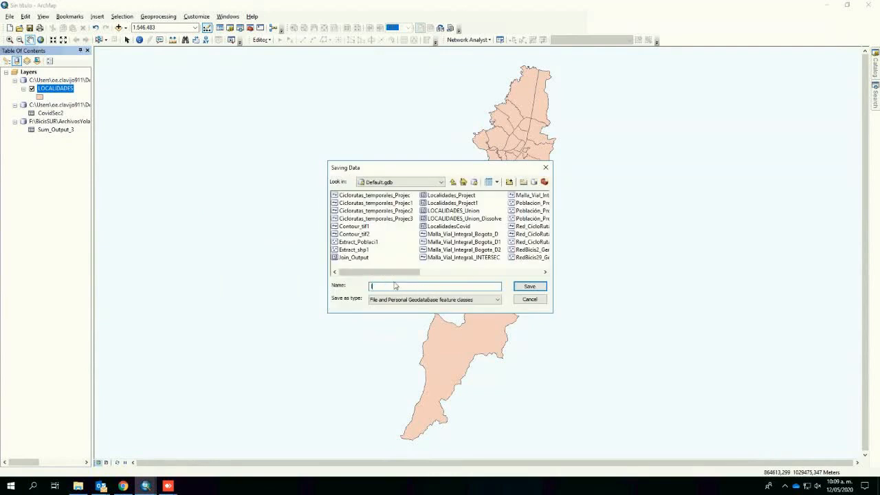
pyautogui.write('localidadCovid')
pyautogui.click(530, 286)
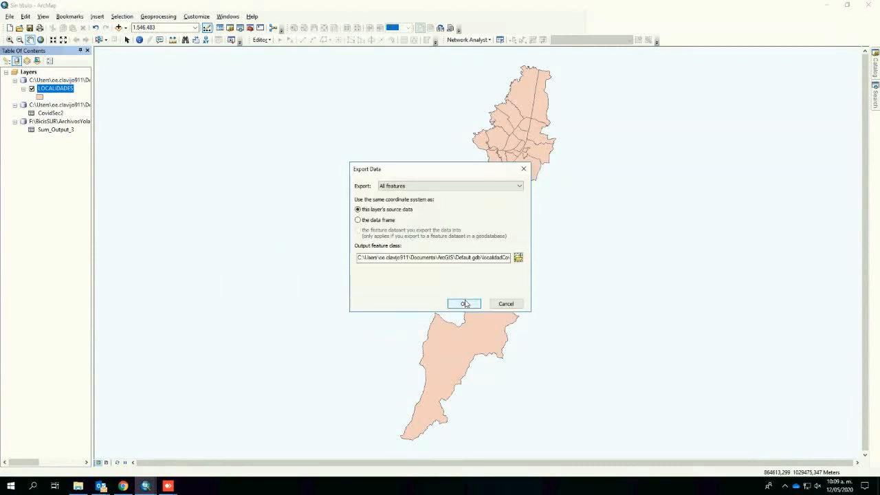
pyautogui.click(462, 302)
pyautogui.click(466, 276)
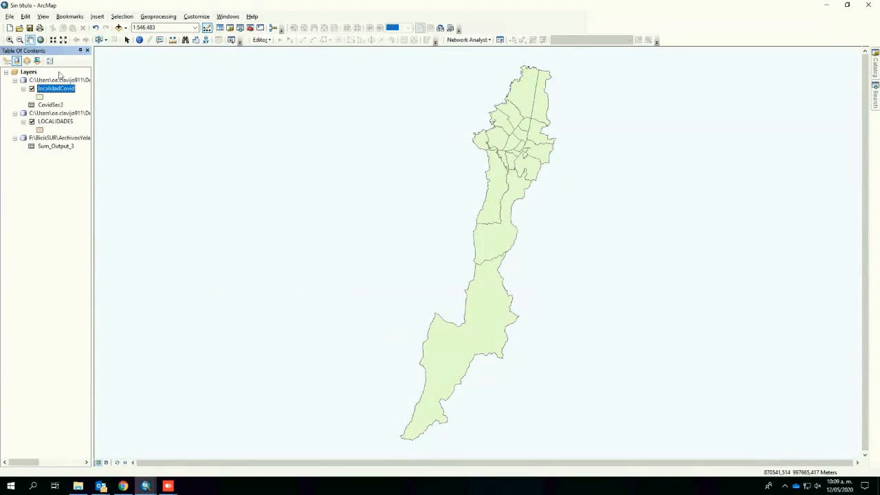
# Step: Inspect the joined Localidad, Count_Localidad and Average_Edad fields in the localidadCovid attribute table, then close it
pyautogui.rightClick(51, 95)
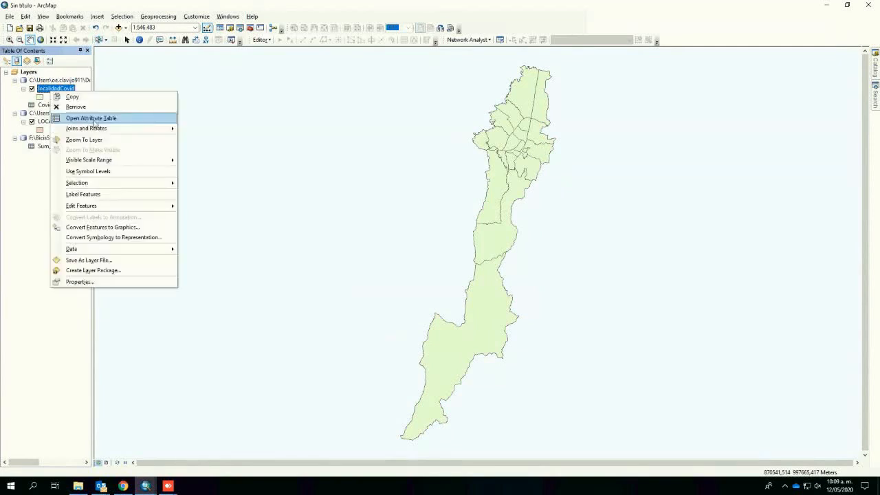
pyautogui.click(83, 118)
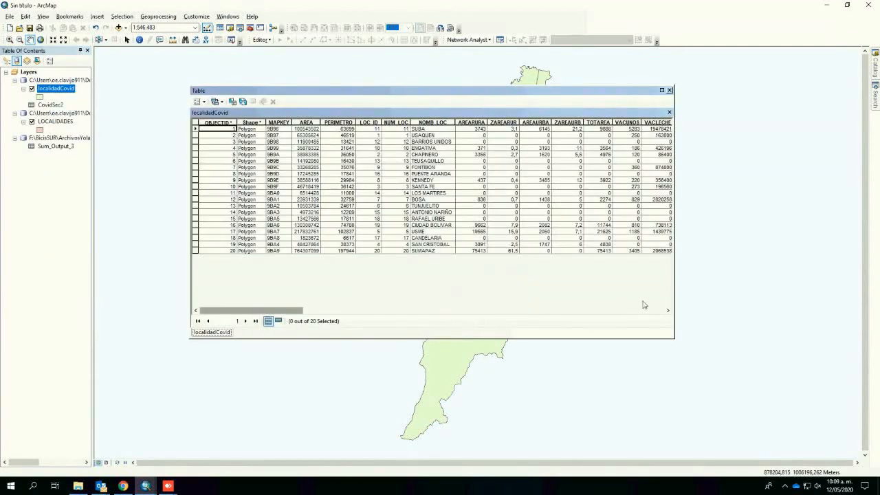
pyautogui.click(668, 311)
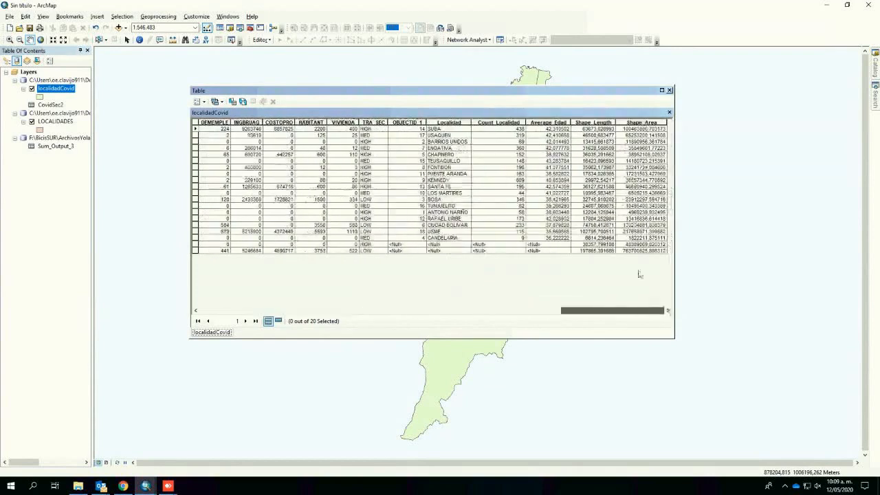
pyautogui.click(449, 122)
pyautogui.click(520, 136)
pyautogui.click(522, 238)
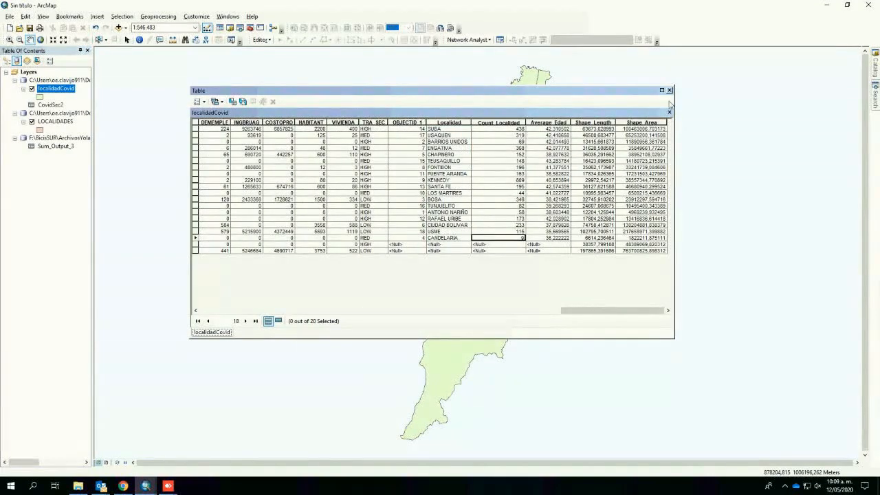
pyautogui.click(670, 91)
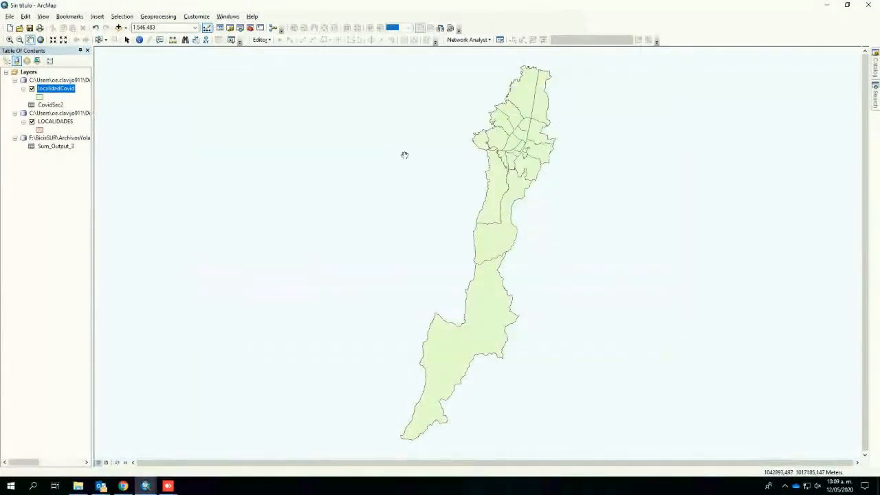
# Step: Set the localidadCovid symbology to graduated colors based on the Count_Localidad field
pyautogui.rightClick(58, 89)
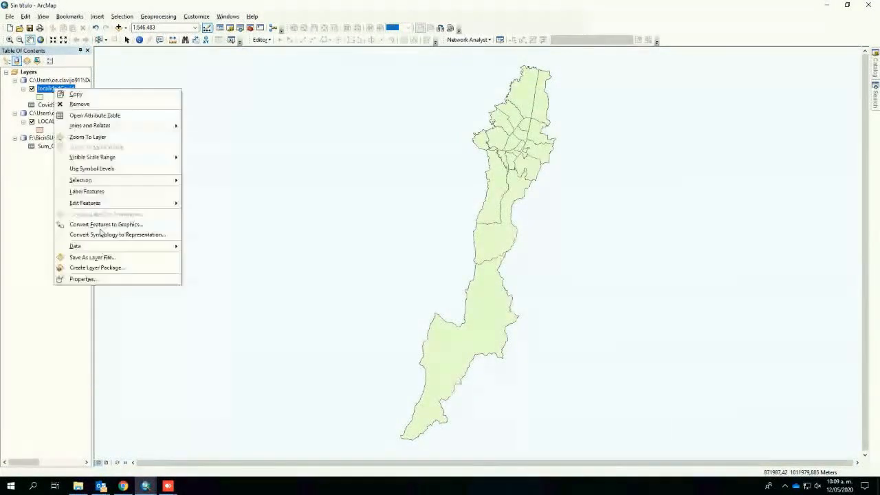
pyautogui.click(103, 279)
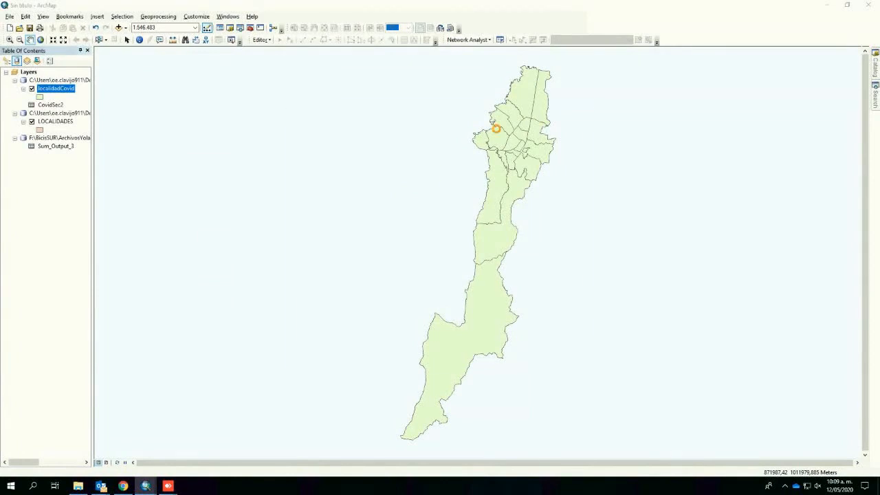
pyautogui.click(395, 131)
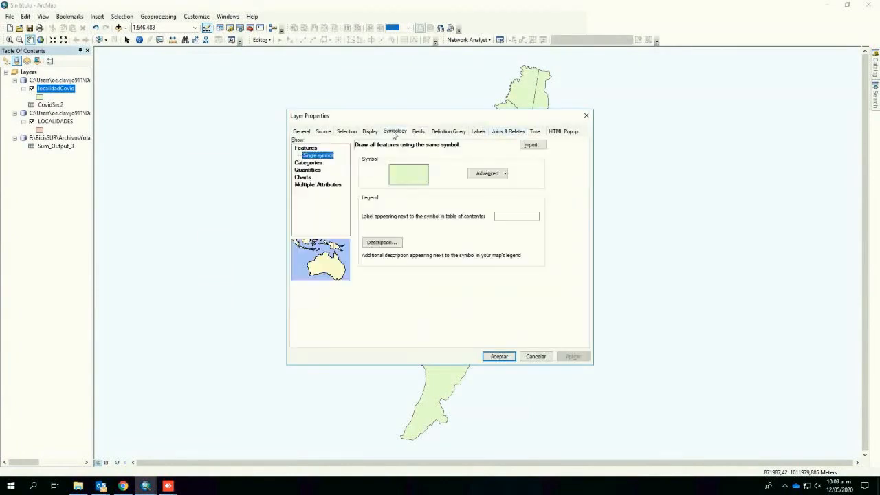
pyautogui.click(309, 163)
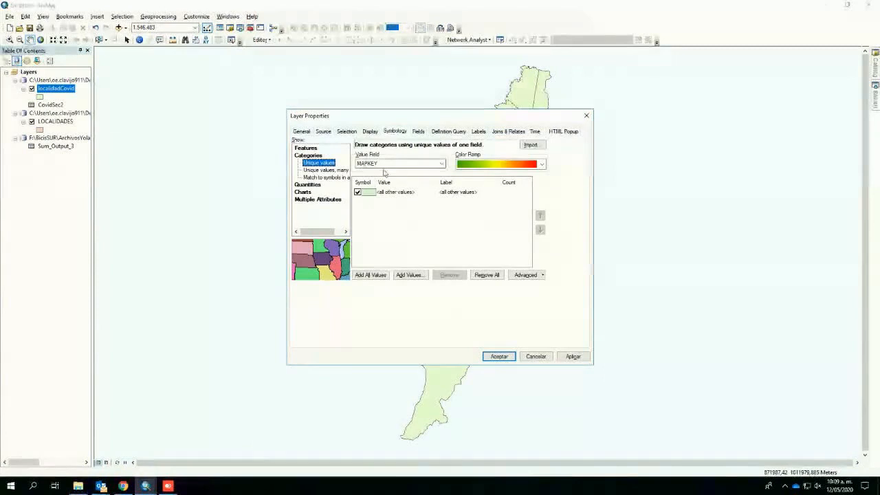
pyautogui.click(308, 185)
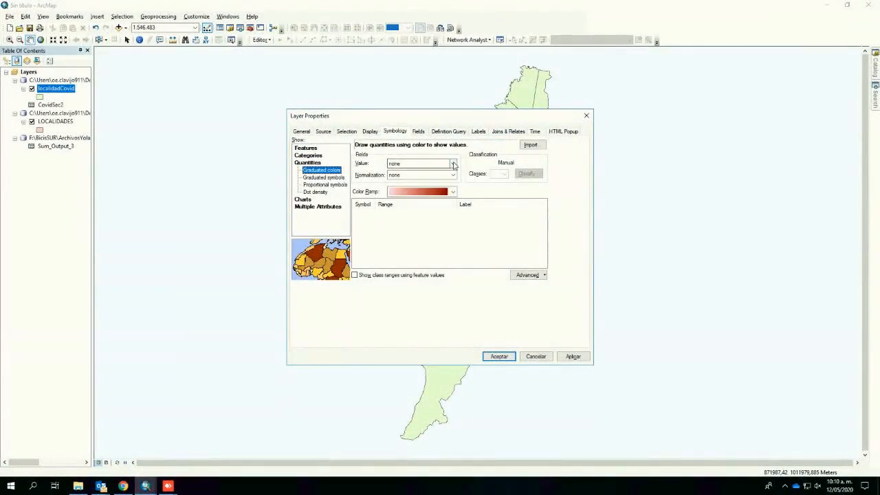
pyautogui.click(452, 163)
pyautogui.scroll(-8, 447, 191)
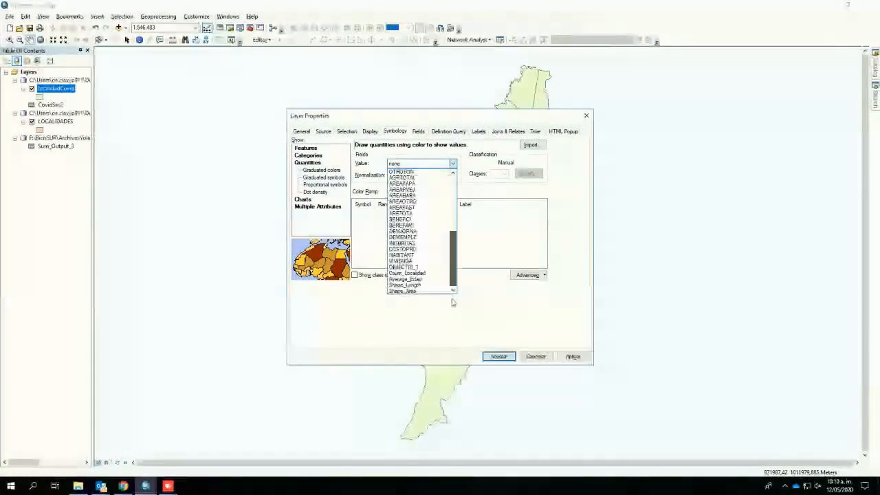
pyautogui.click(413, 274)
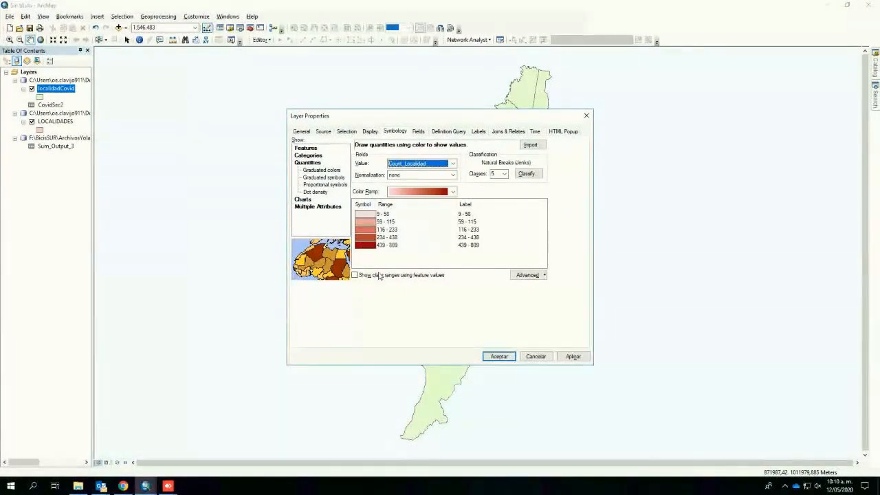
# Step: Classify the graduated colors by the Quantile method with five classes and apply the symbology to the map
pyautogui.click(526, 173)
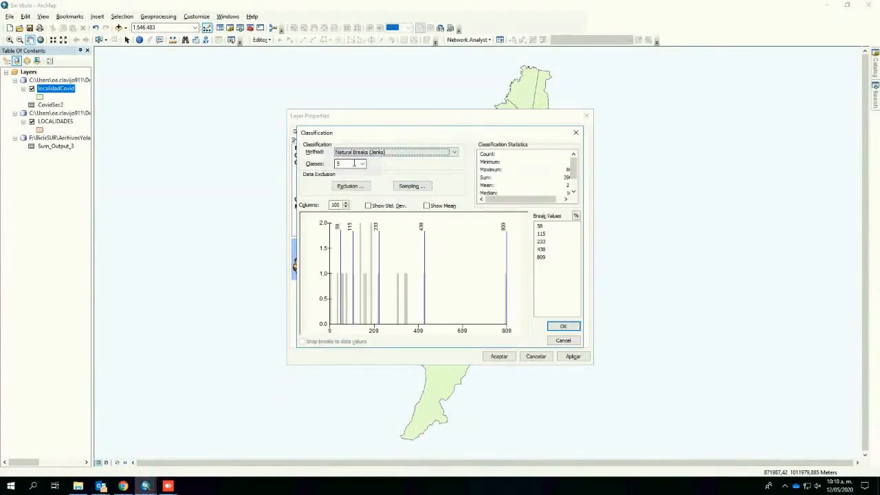
pyautogui.click(396, 153)
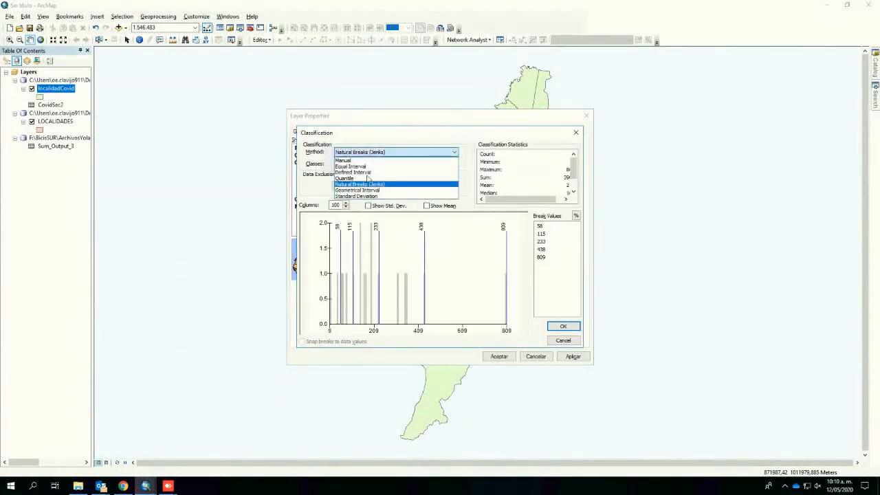
pyautogui.click(350, 179)
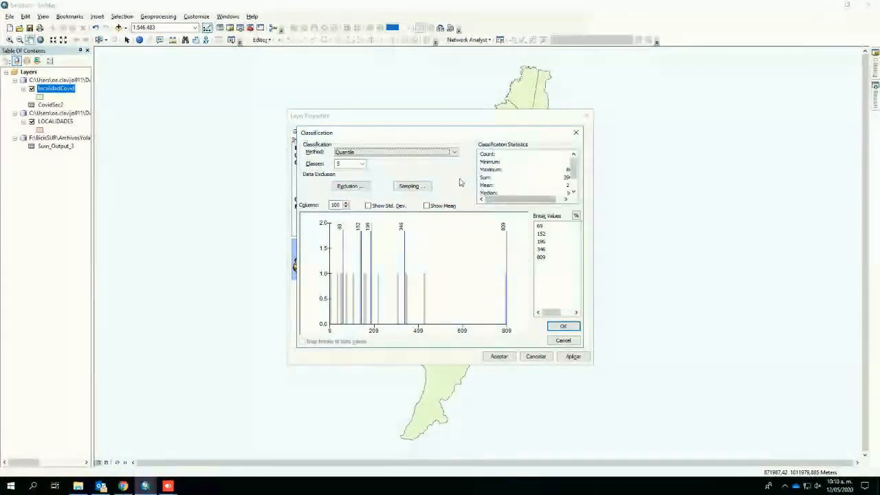
pyautogui.click(563, 326)
pyautogui.click(503, 357)
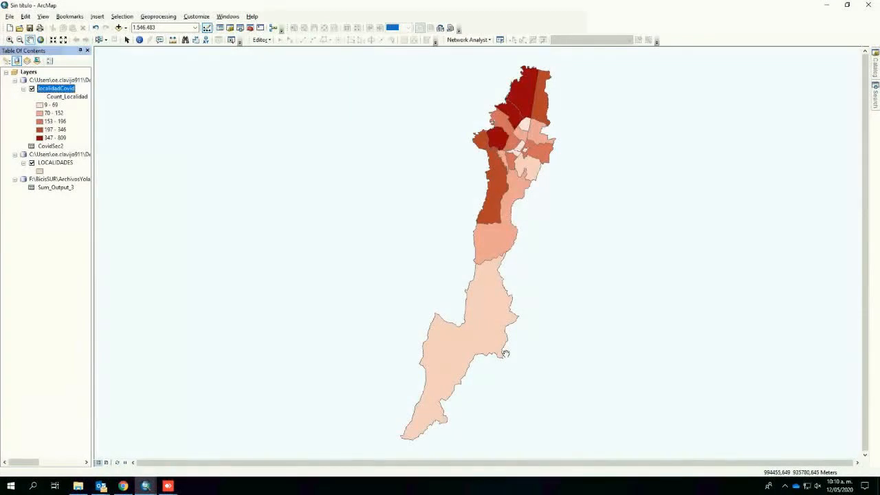
# Step: Reopen the localidadCovid symbology and review its class count options and Quantile classification settings without changing them
pyautogui.rightClick(64, 91)
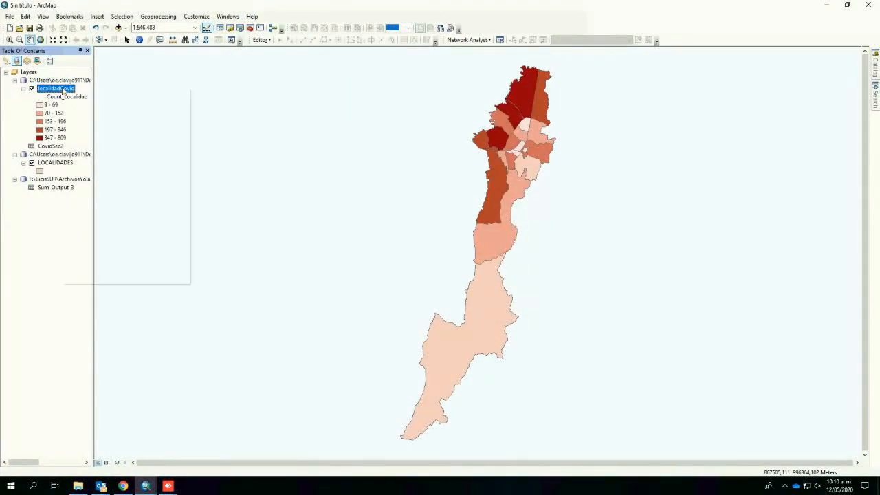
pyautogui.click(104, 277)
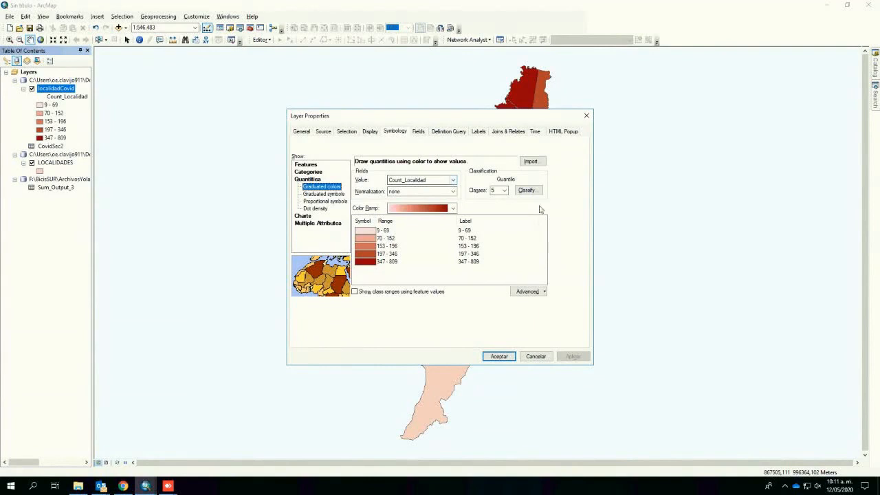
pyautogui.click(505, 193)
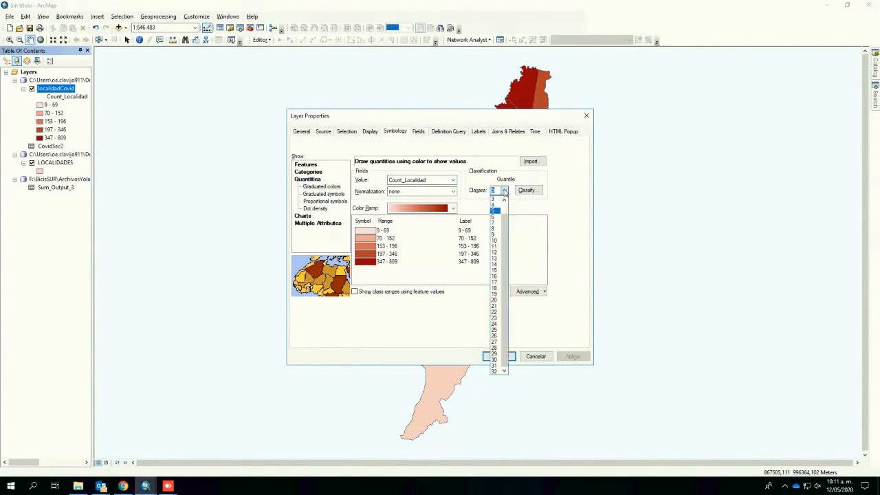
pyautogui.click(527, 190)
pyautogui.click(526, 191)
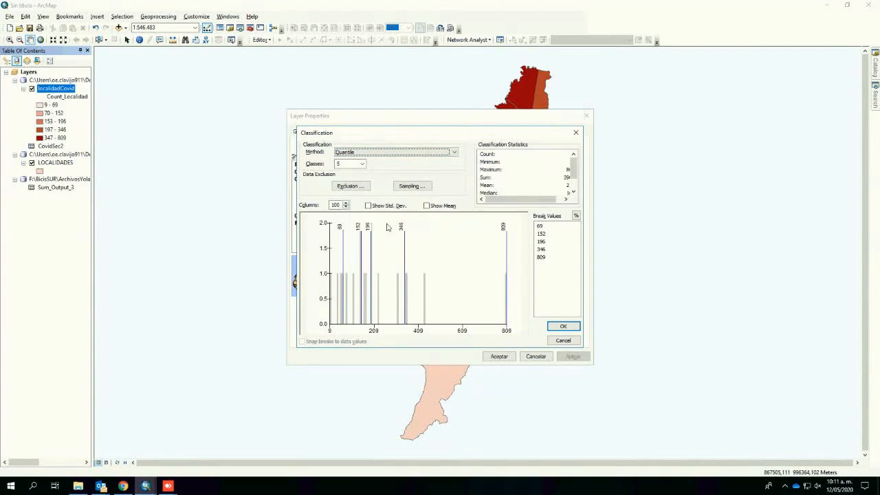
pyautogui.click(576, 132)
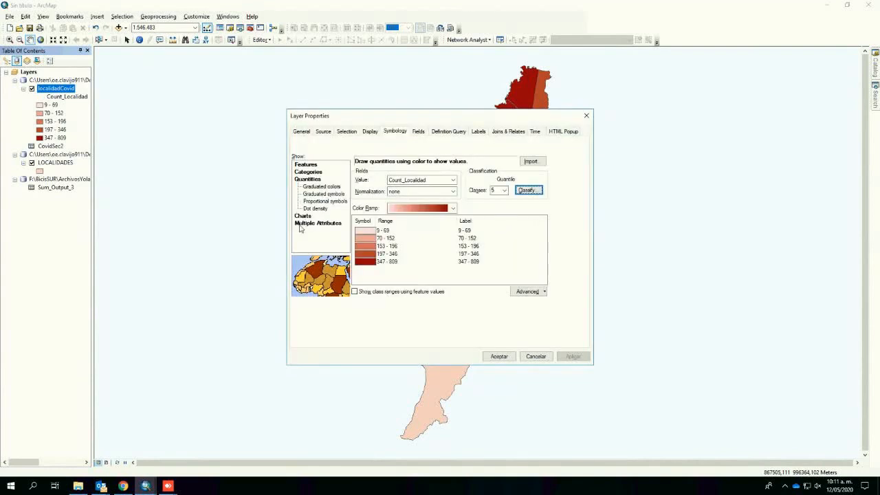
# Step: Switch the localidadCovid symbology to quantity by category and open its symbol size variation settings
pyautogui.click(307, 223)
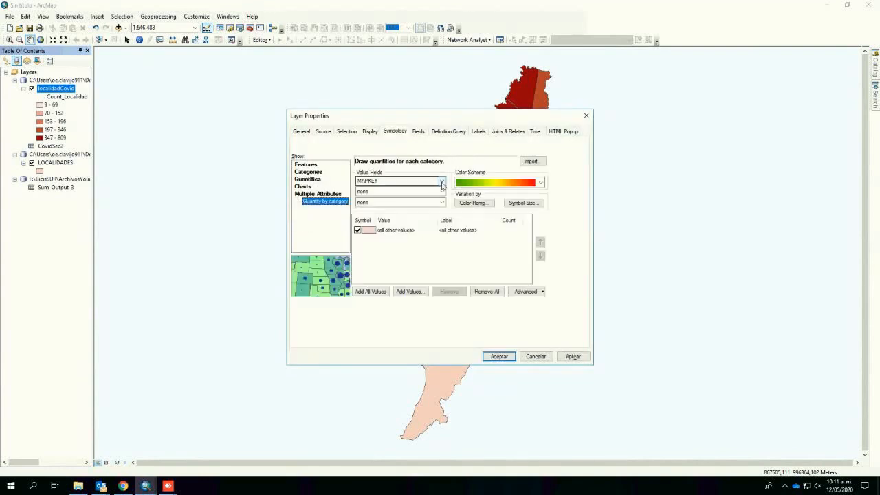
pyautogui.click(523, 203)
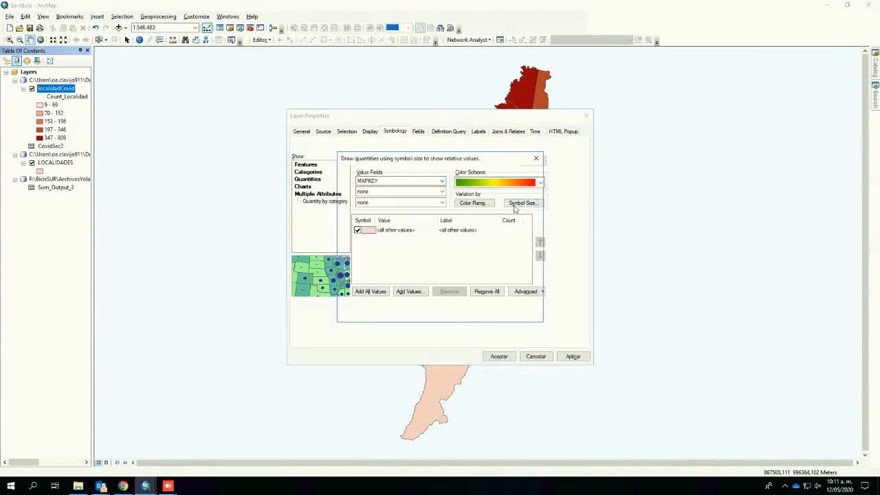
# Step: Scale the localidadCovid layer's graduated symbols by the Average_Edad field and apply the symbology to the map
pyautogui.click(444, 185)
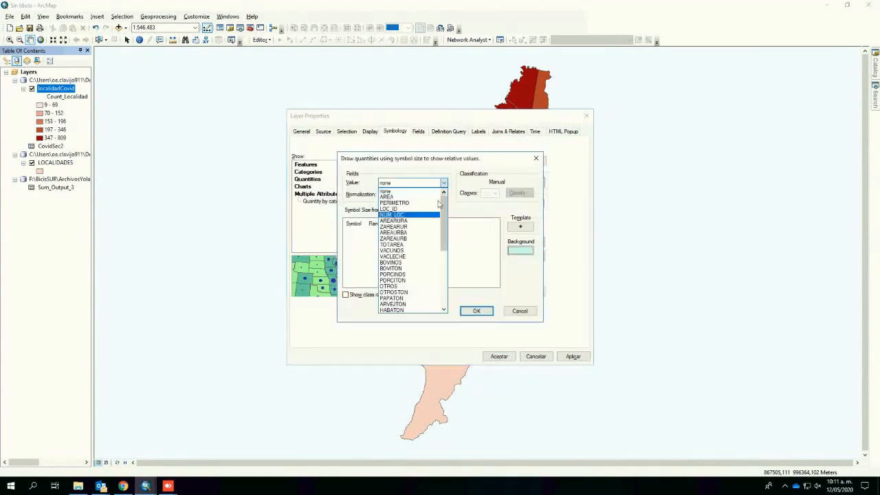
pyautogui.moveTo(444, 228); pyautogui.dragTo(441, 309)
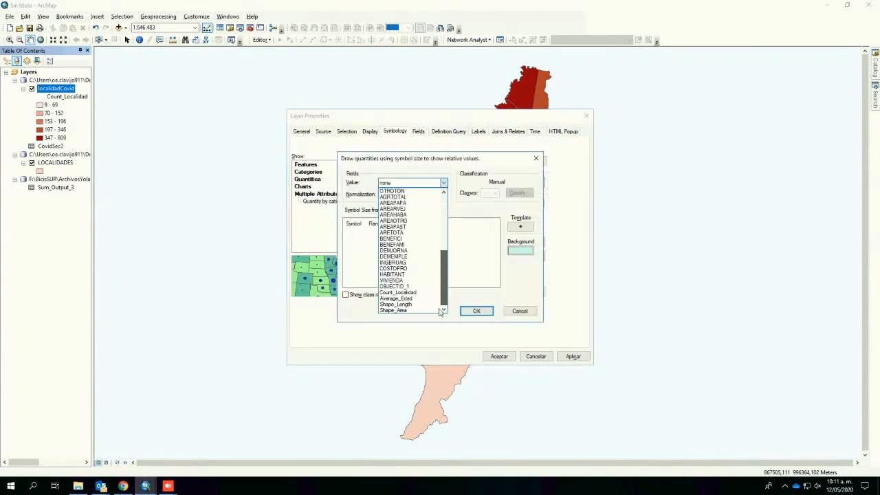
pyautogui.click(397, 299)
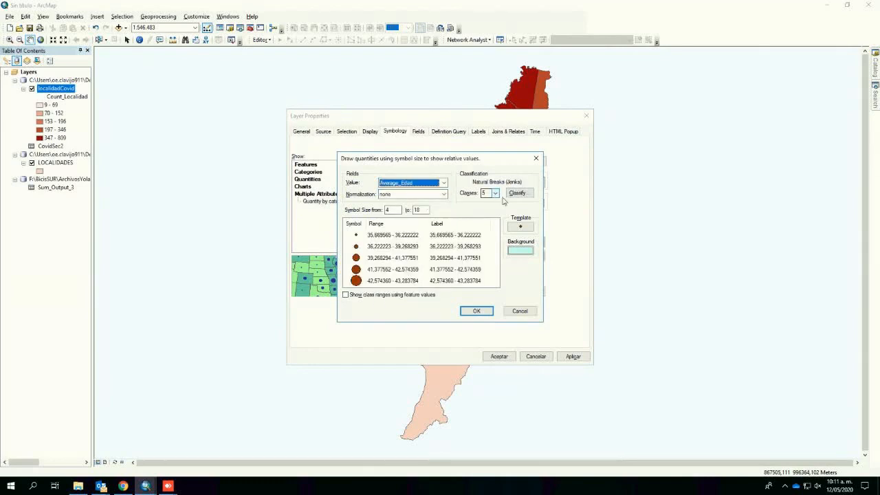
pyautogui.click(476, 311)
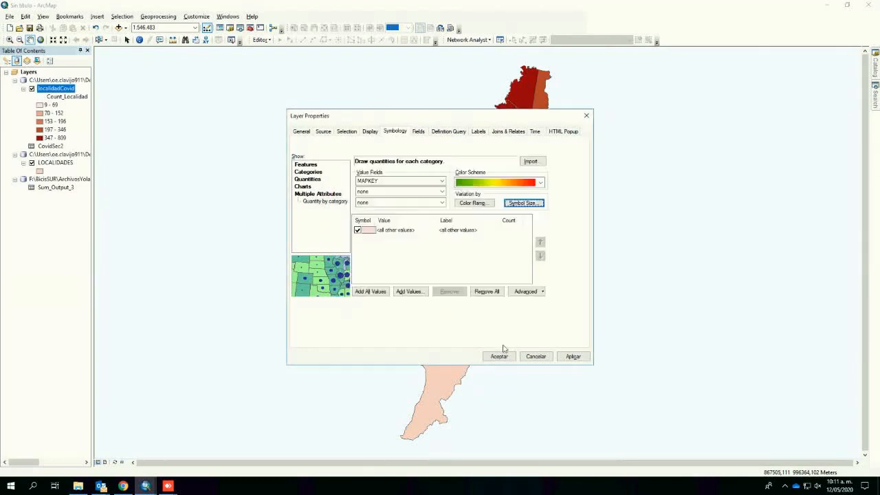
pyautogui.click(498, 355)
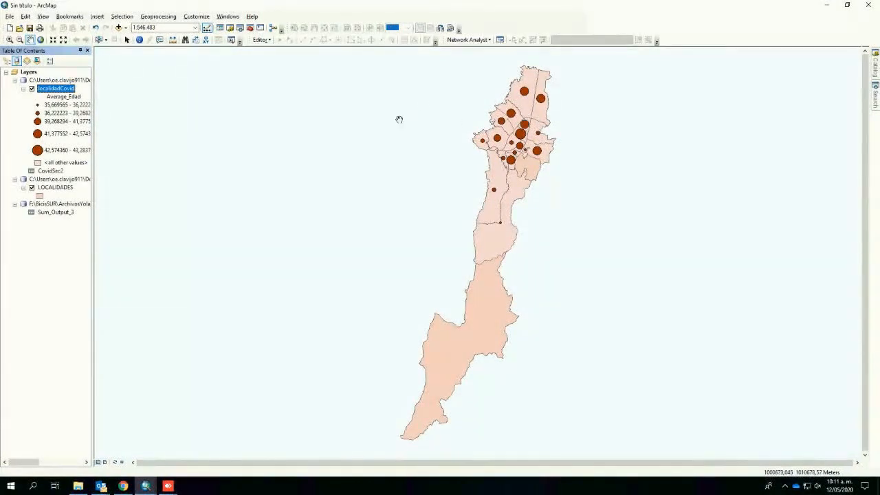
# Step: Set the category value field of the localidadCovid quantity-by-category symbology to Average_Edad and add all its values
pyautogui.rightClick(57, 90)
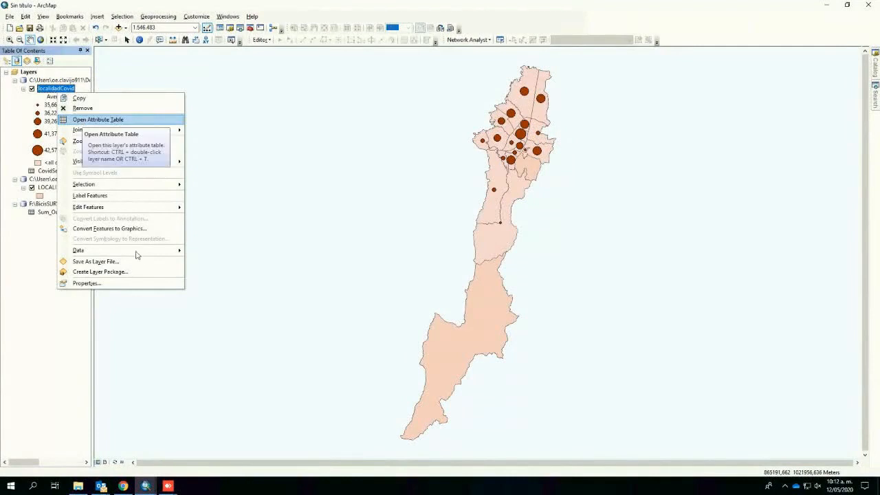
pyautogui.click(146, 283)
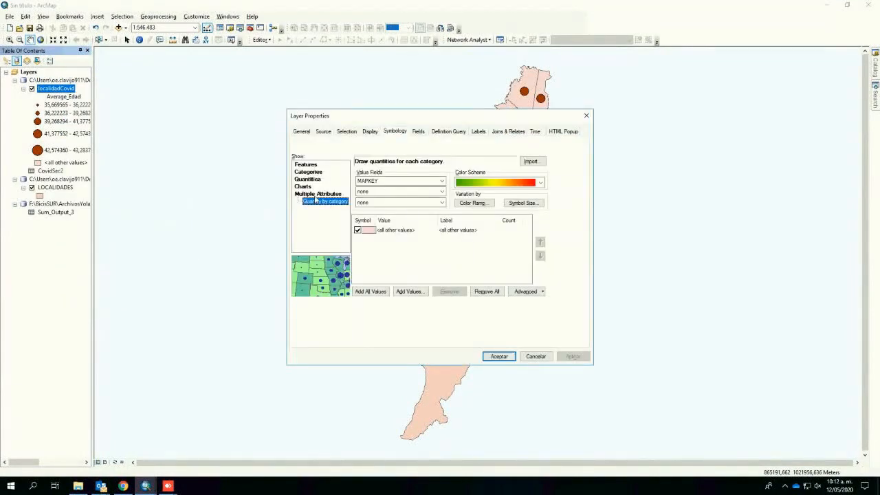
pyautogui.click(441, 181)
pyautogui.moveTo(443, 218); pyautogui.dragTo(441, 312)
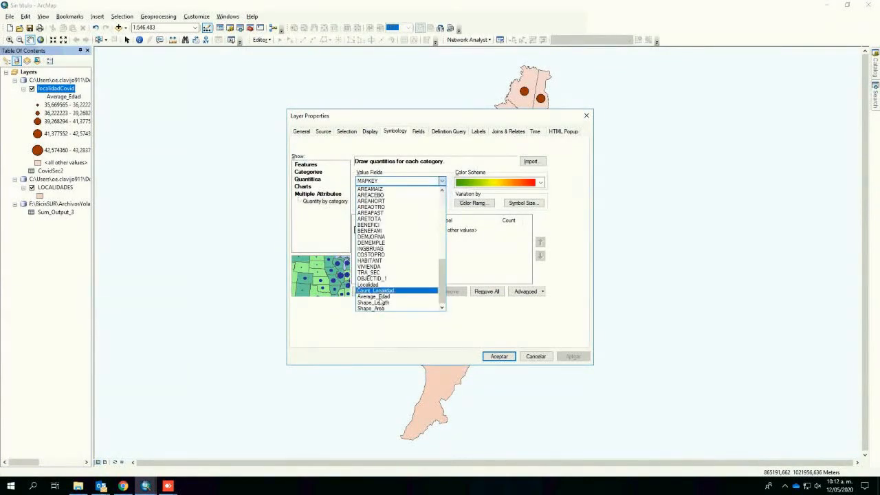
pyautogui.click(377, 297)
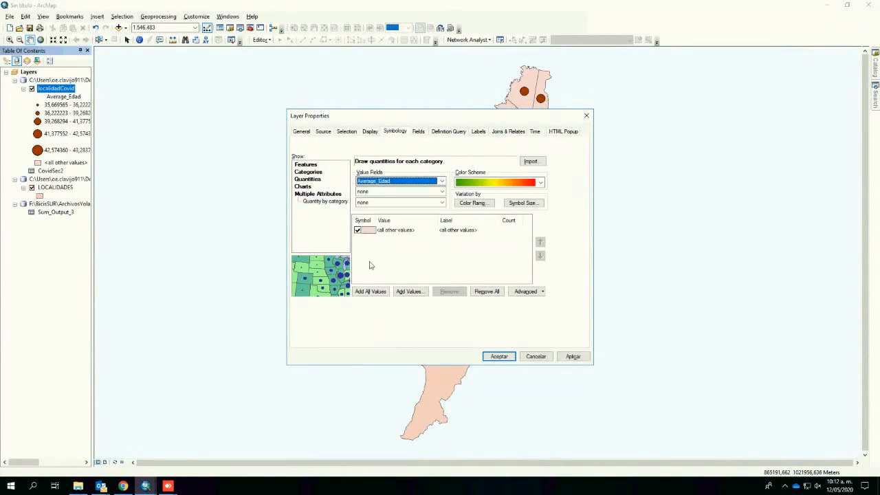
pyautogui.click(372, 292)
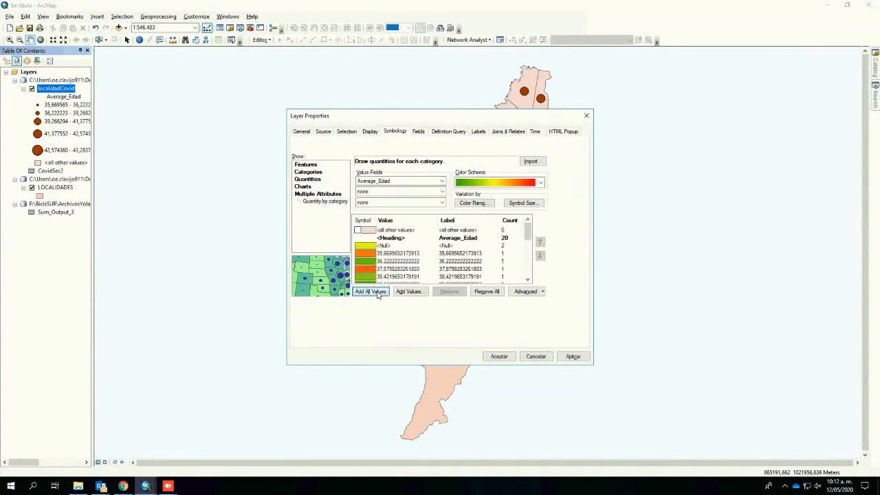
# Step: Vary the layer's symbol size by the Count_Localidad field and apply the symbology to the map
pyautogui.click(524, 203)
pyautogui.click(444, 183)
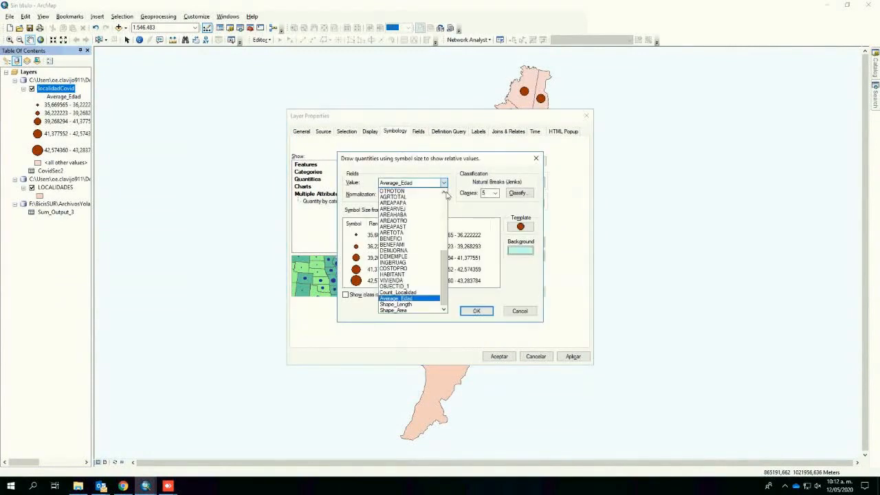
pyautogui.click(404, 293)
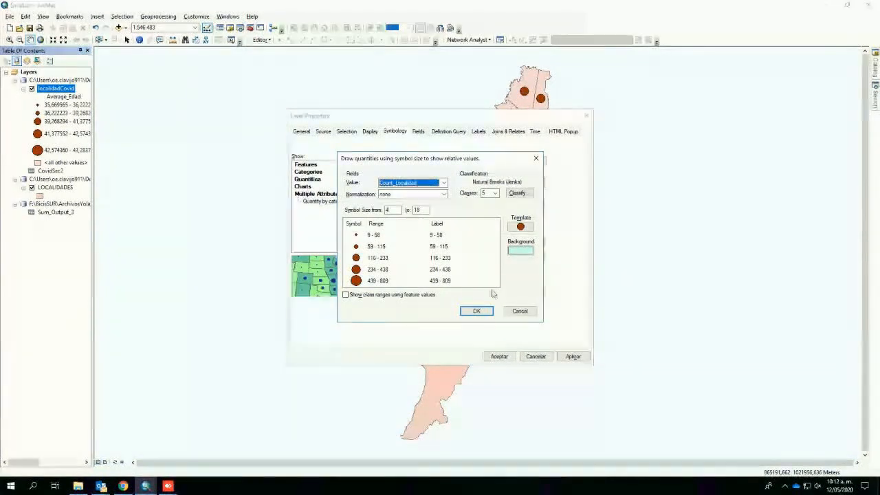
pyautogui.click(480, 311)
pyautogui.click(498, 356)
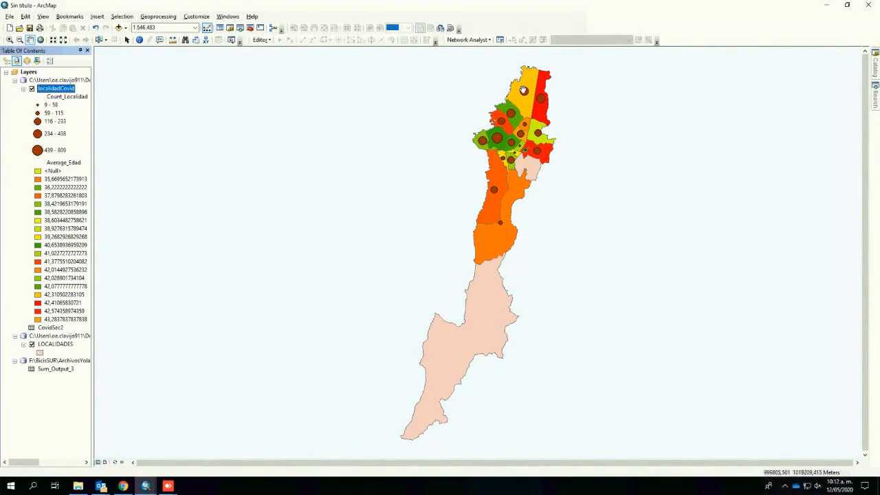
# Step: Recolor the localidadCovid Average_Edad categories with the black-to-green color scheme and apply it
pyautogui.click(104, 279)
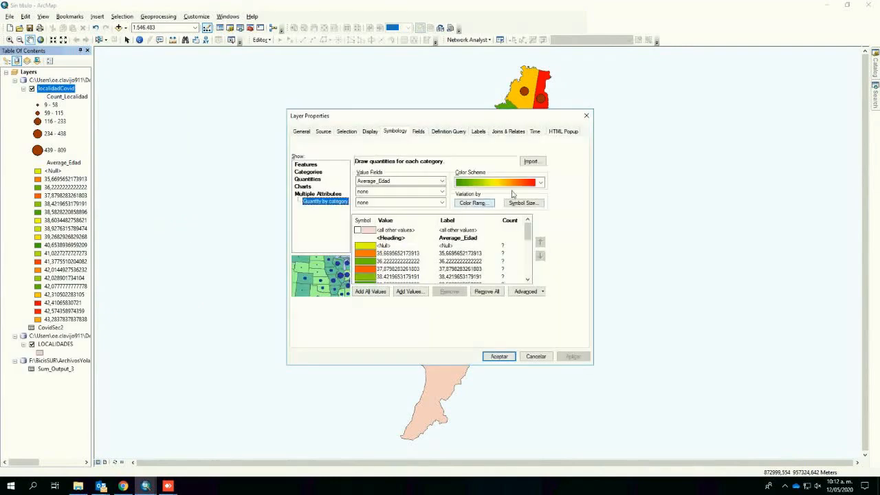
pyautogui.click(513, 183)
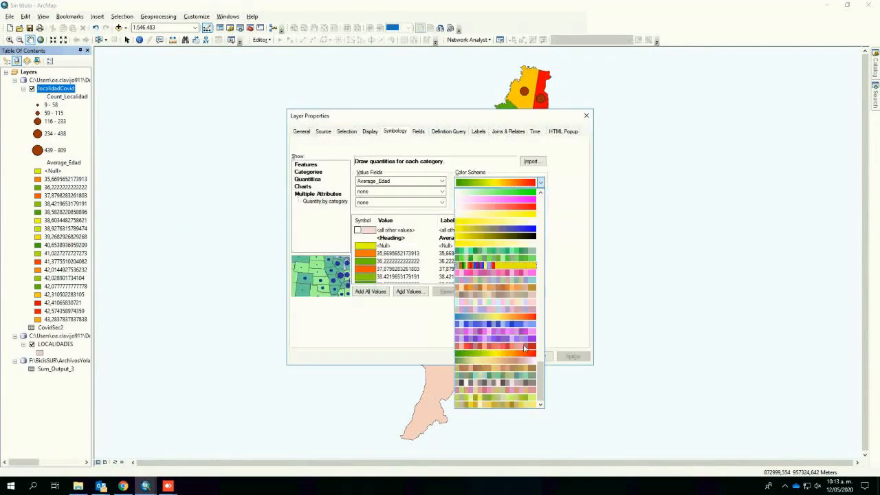
pyautogui.scroll(10, 541, 268)
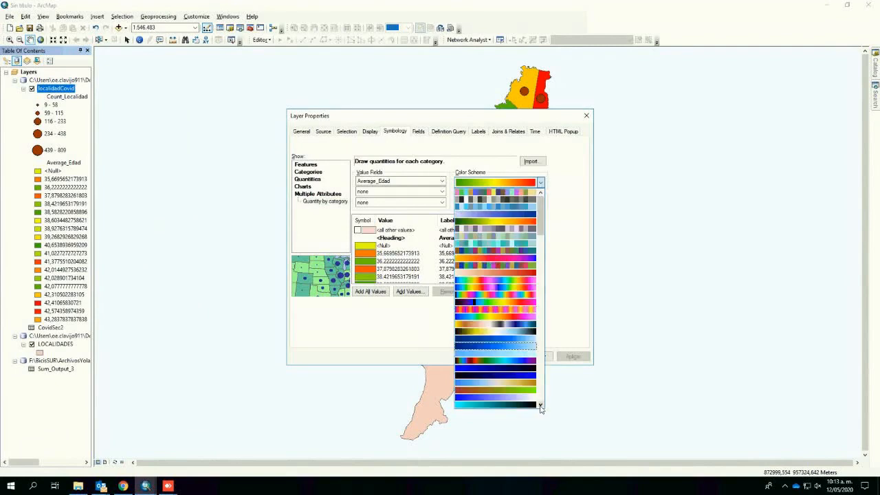
pyautogui.scroll(-10, 541, 407)
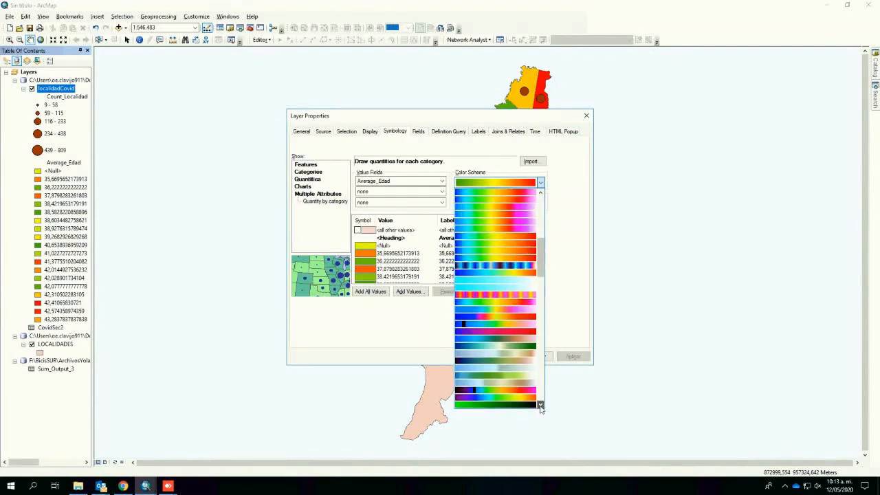
pyautogui.scroll(-8, 541, 407)
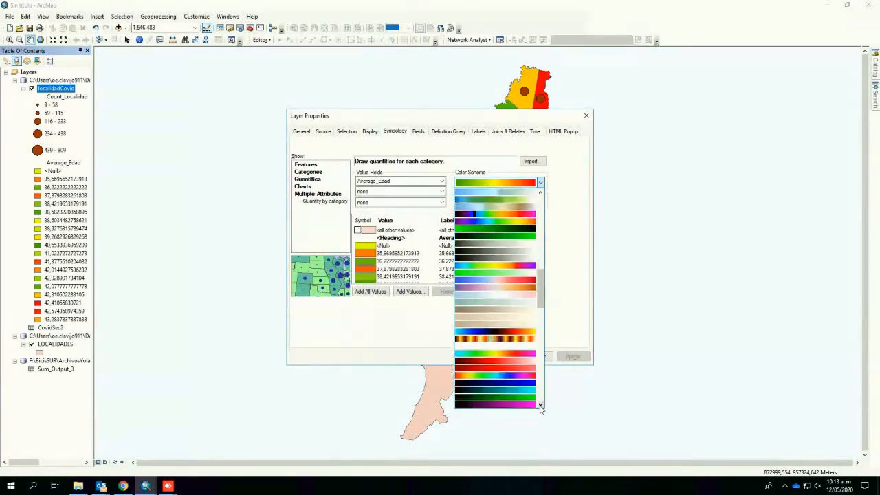
pyautogui.scroll(-8, 541, 407)
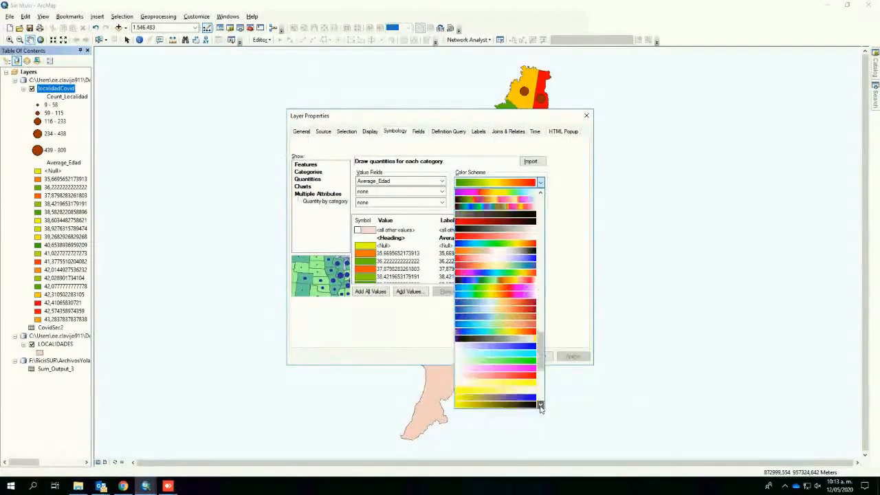
pyautogui.scroll(-8, 541, 407)
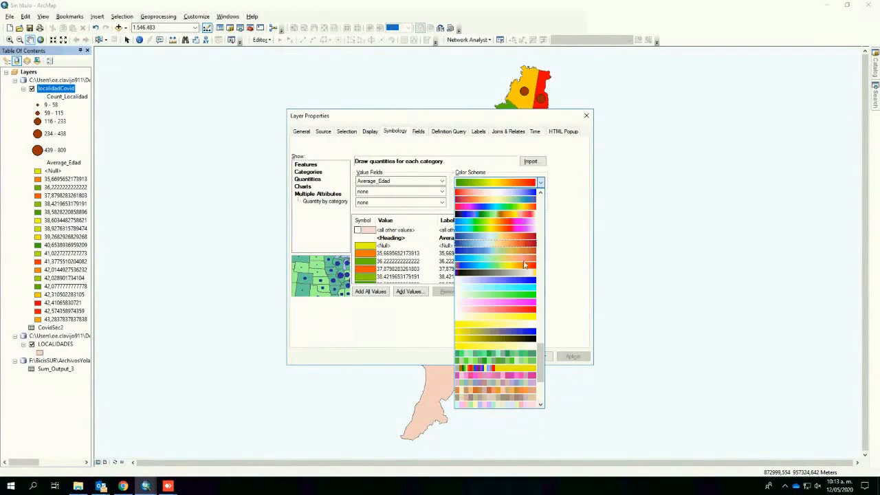
pyautogui.moveTo(541, 357); pyautogui.dragTo(544, 283)
pyautogui.click(502, 275)
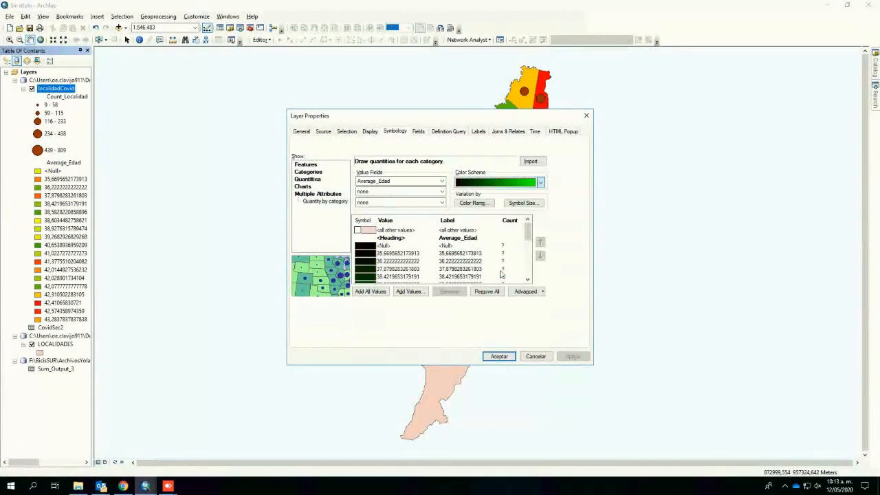
pyautogui.moveTo(528, 231); pyautogui.dragTo(528, 269)
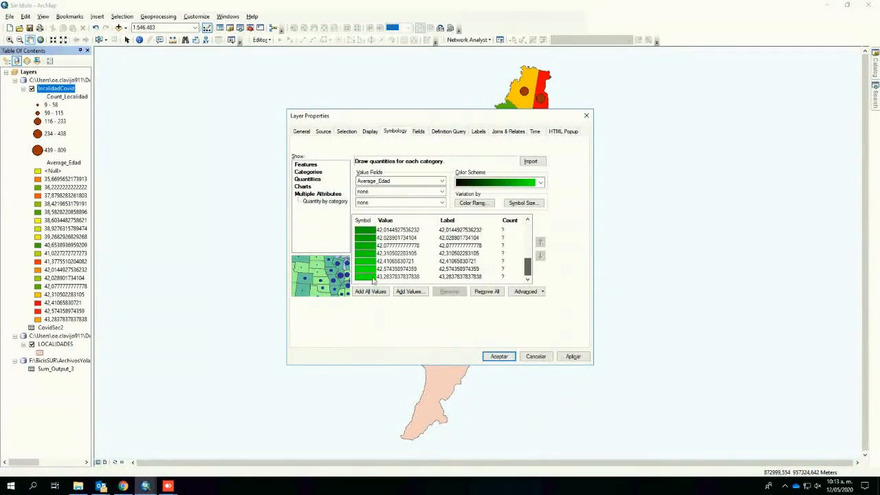
pyautogui.click(501, 357)
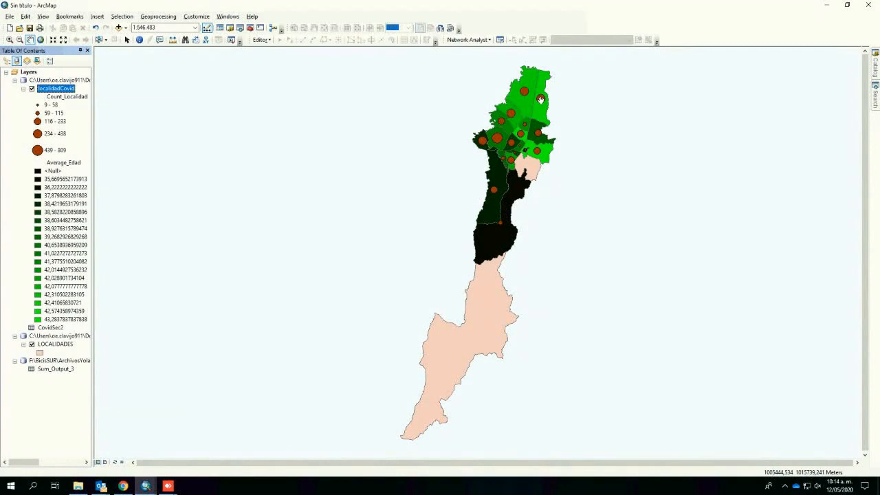
# Step: Review the localidadCovid layer's quantity-by-category settings, including the symbol size classes for Count_Localidad
pyautogui.rightClick(62, 88)
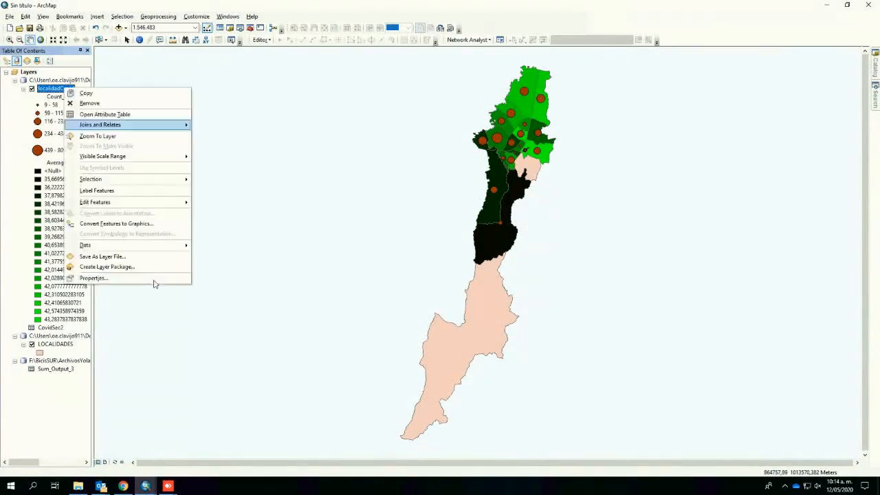
pyautogui.click(139, 277)
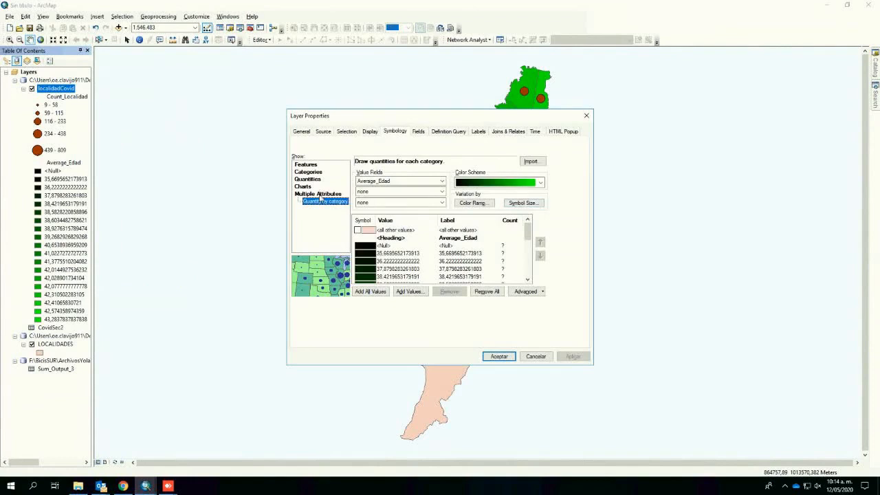
pyautogui.click(530, 205)
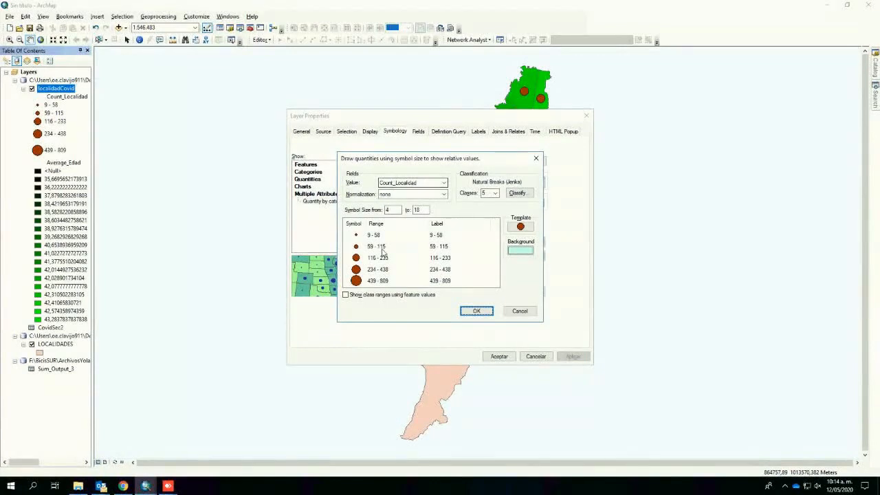
pyautogui.click(520, 311)
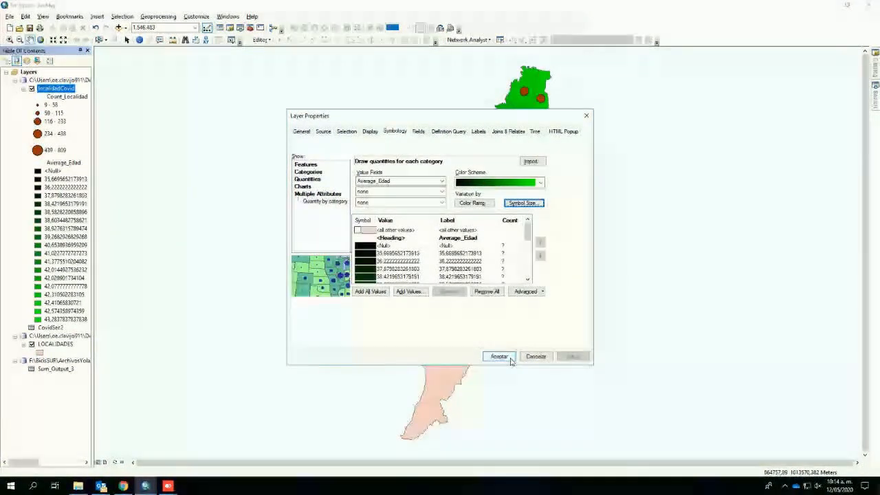
pyautogui.click(510, 359)
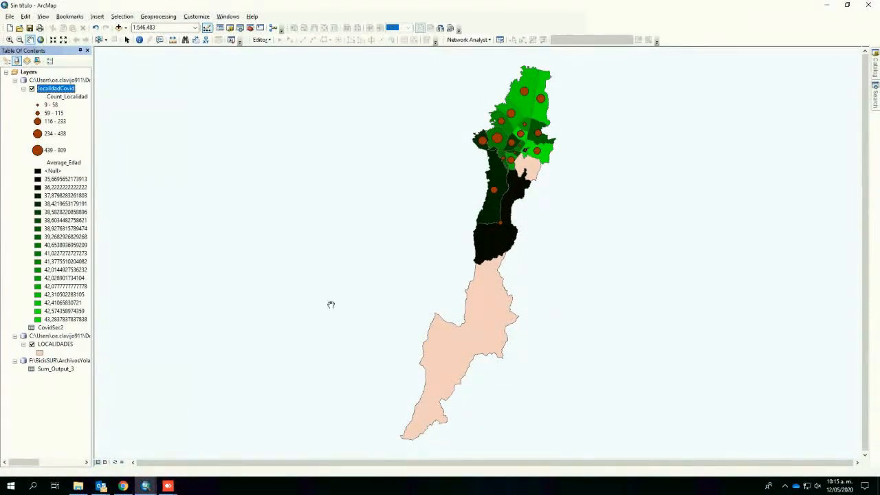
# Step: Close the current map without saving, and clear the File Explorer and ArcToolbox windows from the blank map
pyautogui.click(869, 5)
pyautogui.click(448, 262)
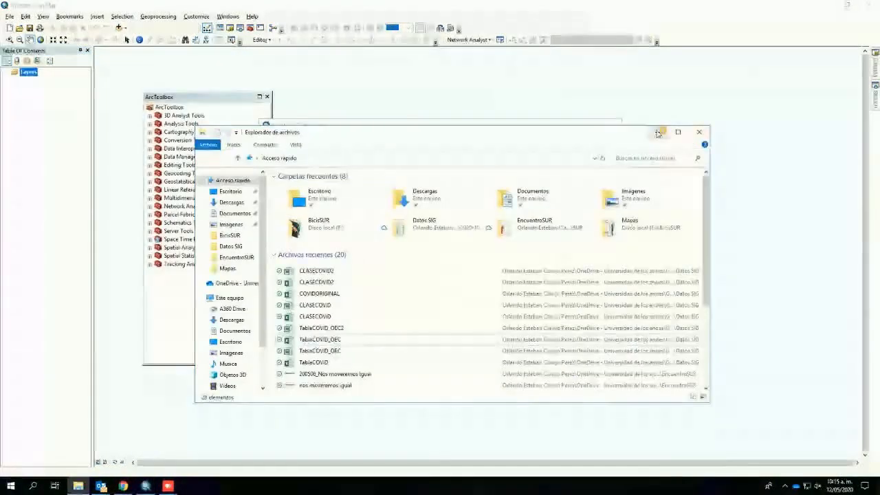
pyautogui.click(657, 132)
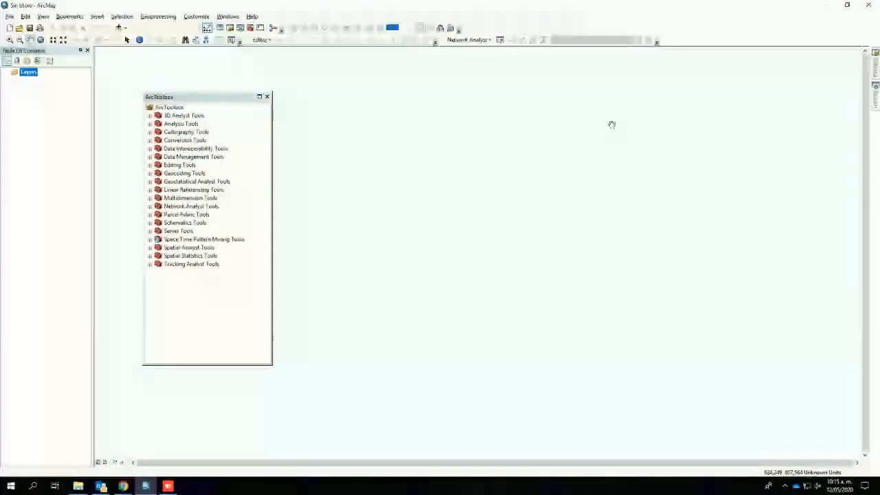
pyautogui.click(268, 97)
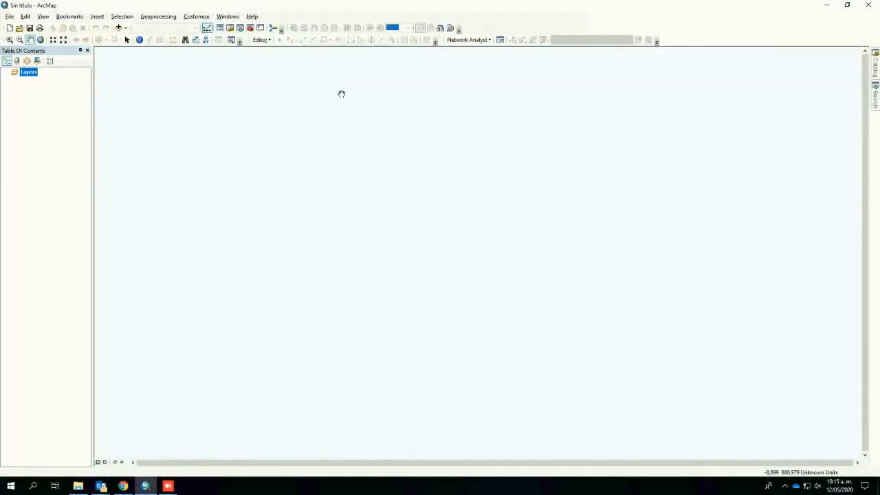
# Step: Add DTM_BOG.tif, Rios.shp and Localidades.shp from the Geomatica\DatosSIG\Clase Raster folder to the blank map
pyautogui.click(876, 66)
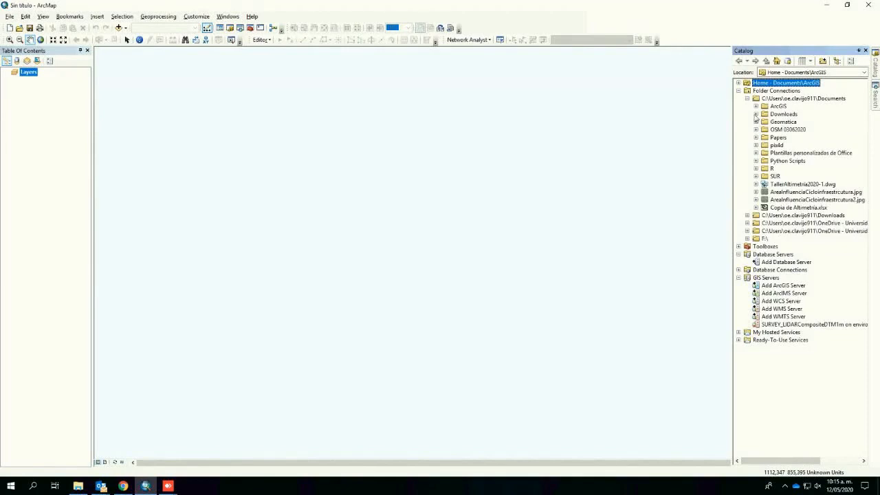
pyautogui.click(756, 122)
pyautogui.click(765, 129)
pyautogui.click(773, 145)
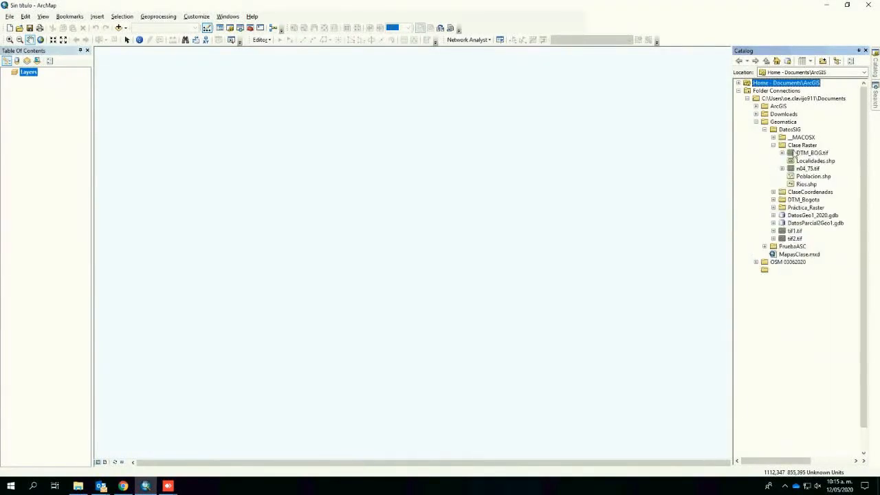
pyautogui.moveTo(812, 153); pyautogui.dragTo(568, 157)
pyautogui.moveTo(811, 185); pyautogui.dragTo(592, 195)
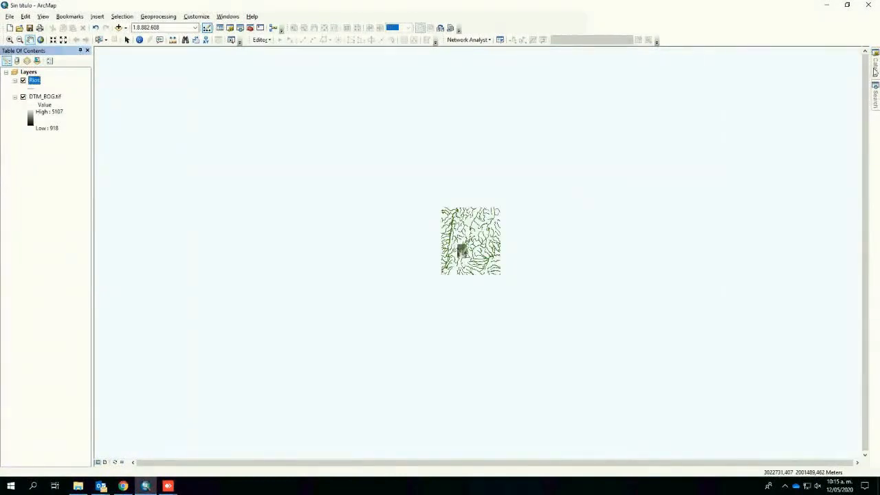
pyautogui.moveTo(876, 71)
pyautogui.moveTo(812, 164); pyautogui.dragTo(484, 181)
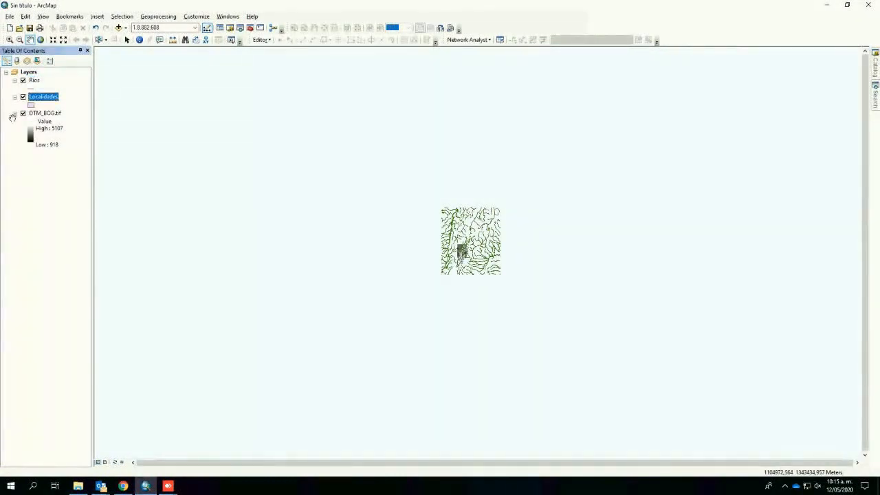
# Step: Examine how the terrain raster, rivers and localities overlap down to the raster's cells, and zoom to the full Localidades layer
pyautogui.scroll(2, 468, 267)
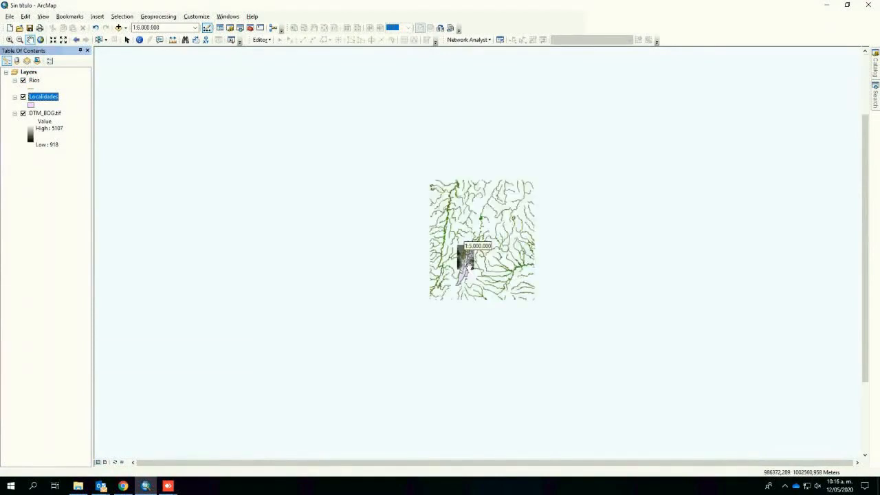
pyautogui.scroll(5, 467, 267)
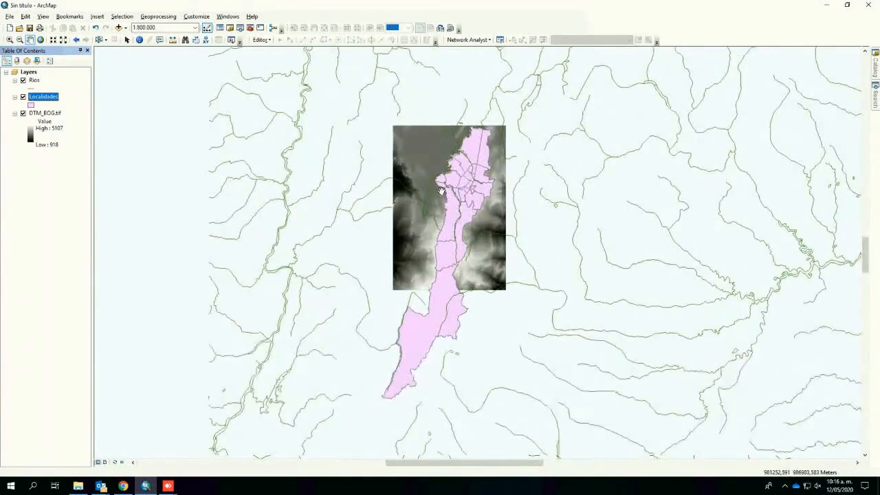
pyautogui.scroll(1, 441, 191)
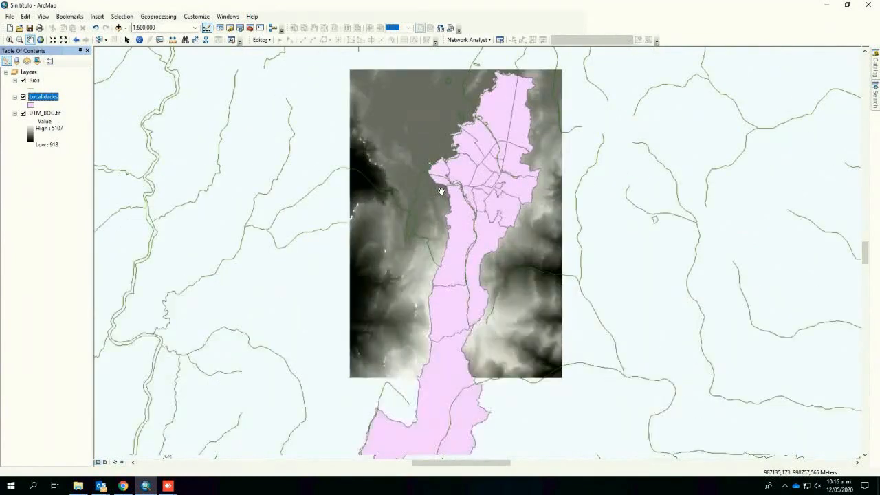
pyautogui.scroll(1, 441, 191)
pyautogui.scroll(1, 441, 192)
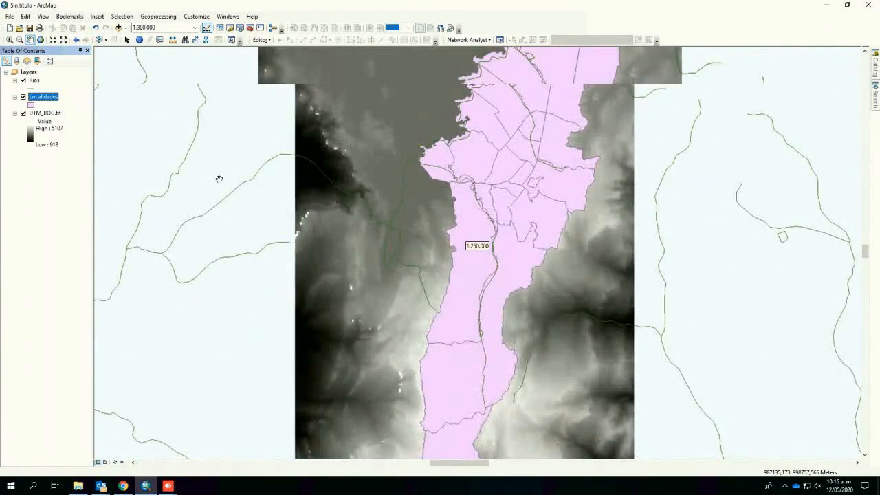
pyautogui.scroll(2, 433, 187)
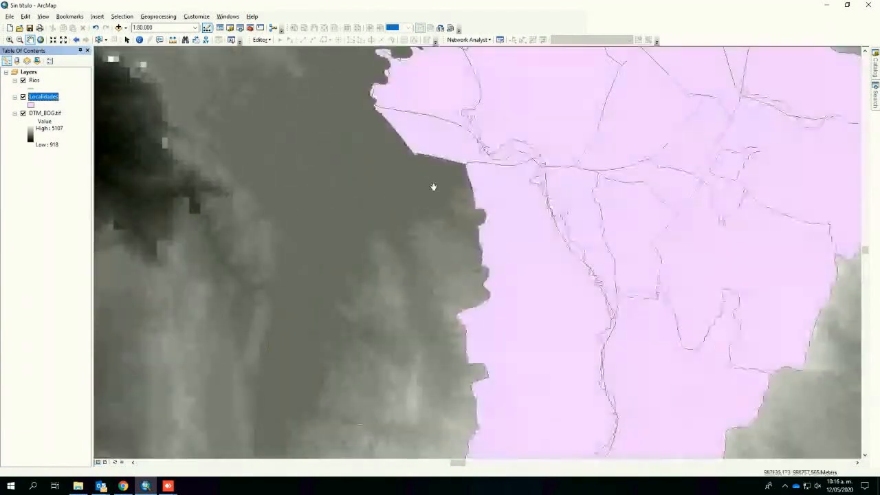
pyautogui.rightClick(48, 97)
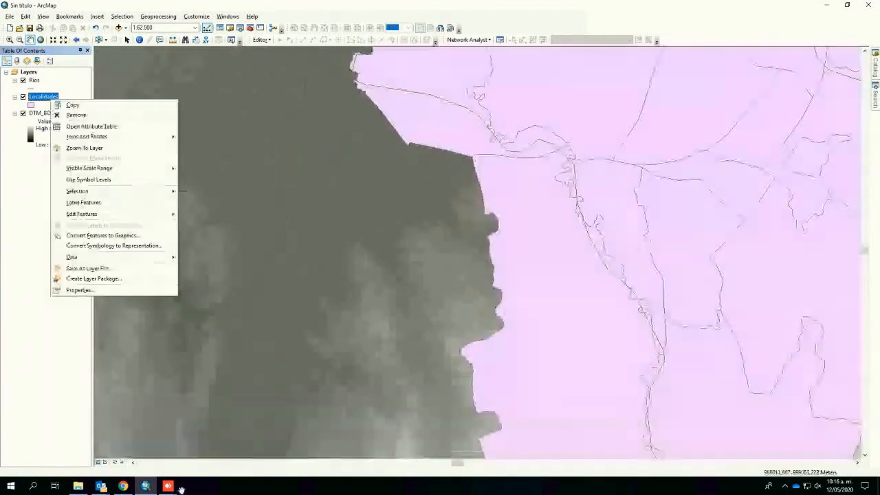
pyautogui.click(108, 147)
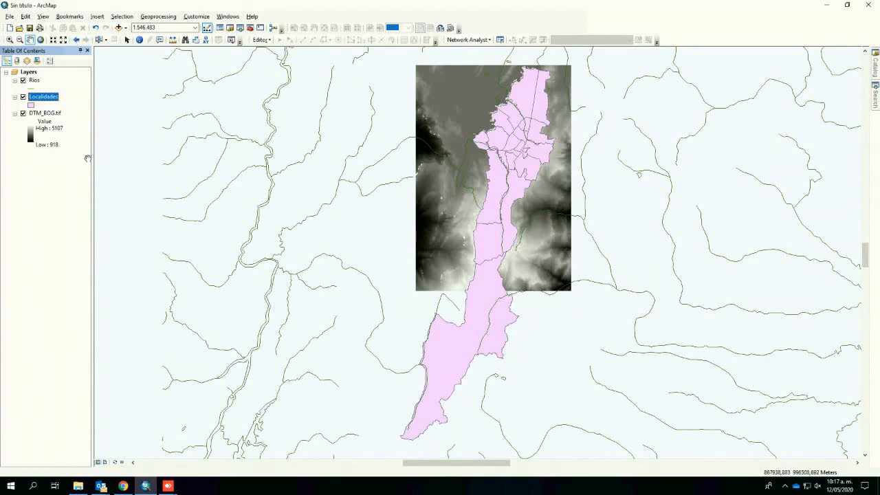
# Step: Search the tools for "slope" and open the Spatial Analyst version of Slope
pyautogui.click(875, 95)
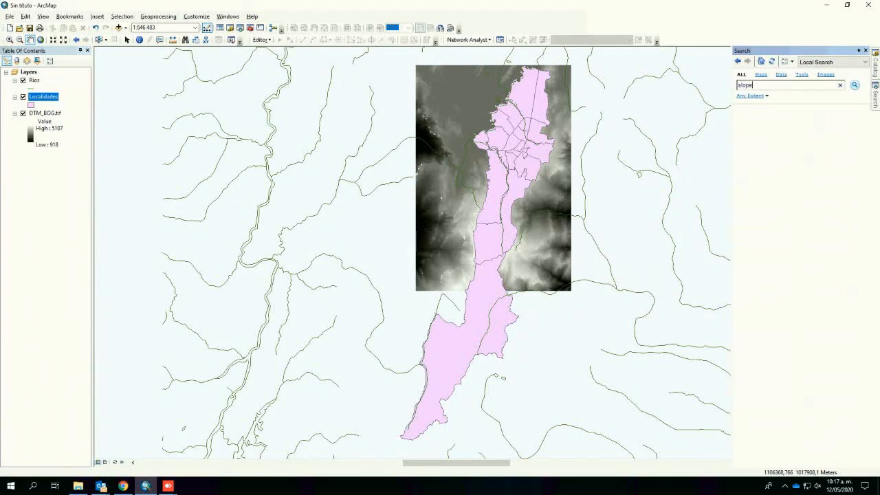
pyautogui.press('Return')
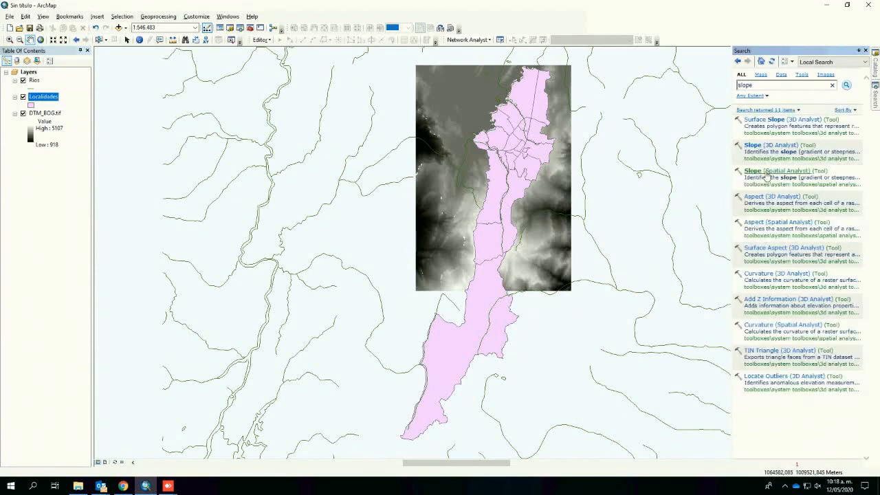
pyautogui.click(765, 171)
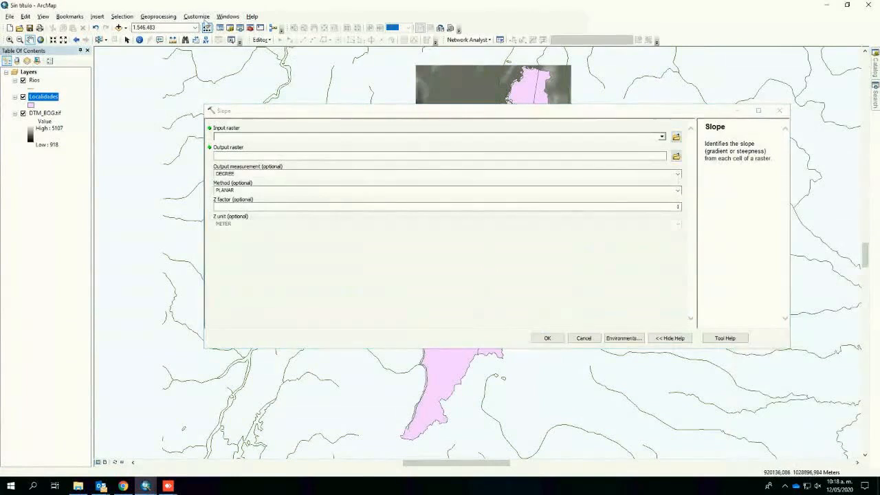
# Step: Check the enabled extensions for Spatial Analyst, and set DTM_BOG.tif as the Slope tool's input raster
pyautogui.click(203, 17)
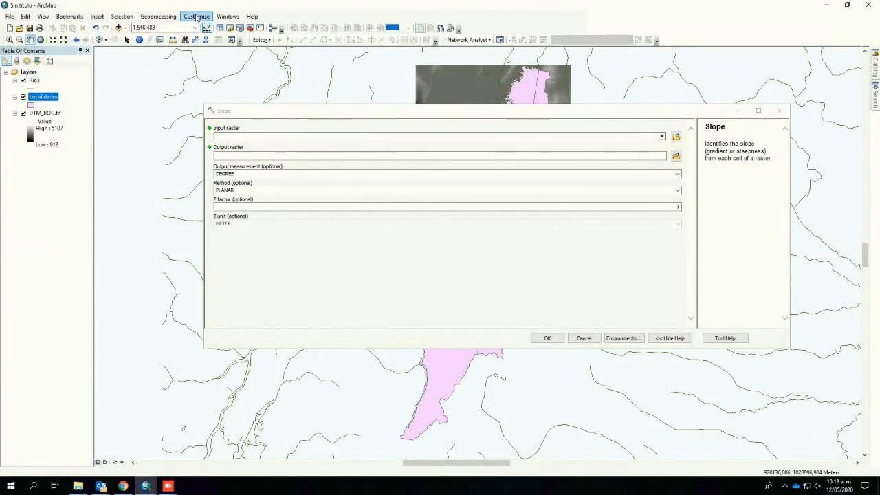
pyautogui.click(197, 17)
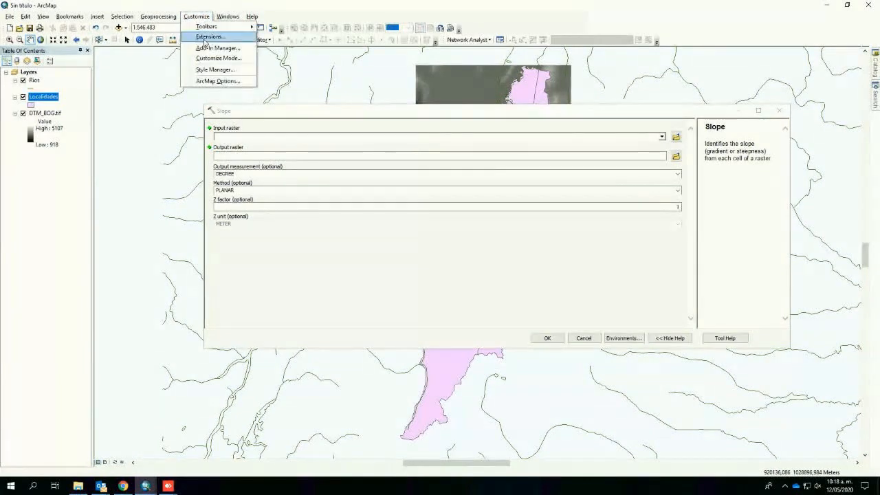
pyautogui.click(205, 38)
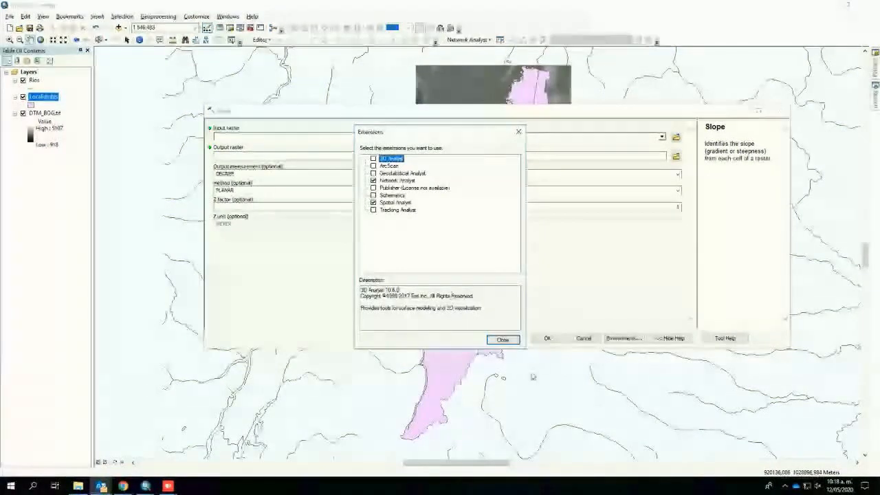
pyautogui.click(503, 340)
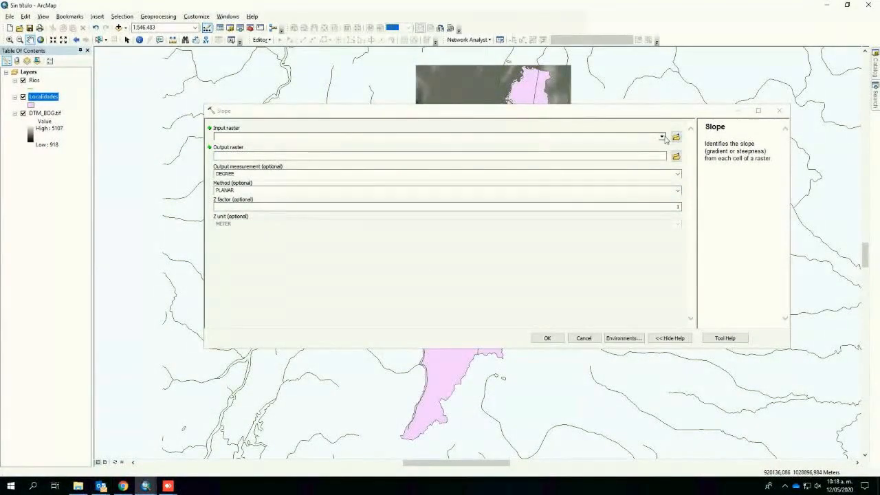
pyautogui.click(661, 137)
pyautogui.click(256, 147)
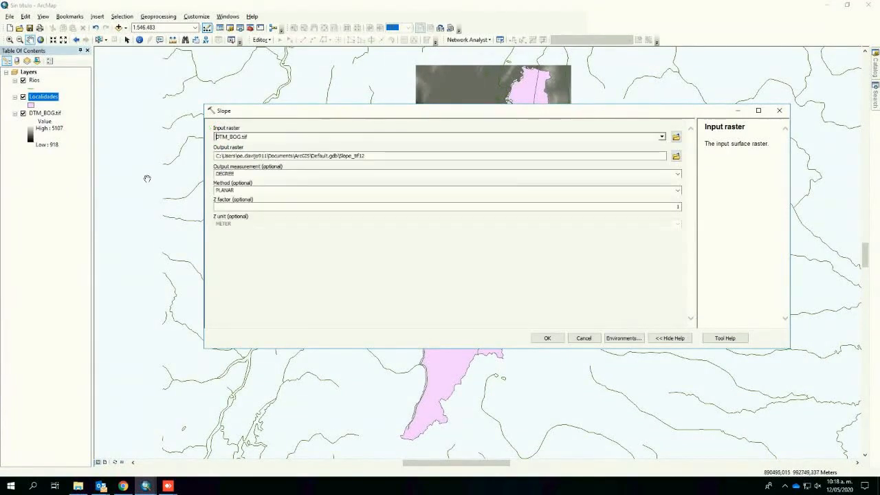
# Step: Examine the source properties of DTM_BOG.tif, including cell size, format, coordinate system and band statistics
pyautogui.moveTo(43, 117); pyautogui.dragTo(45, 117)
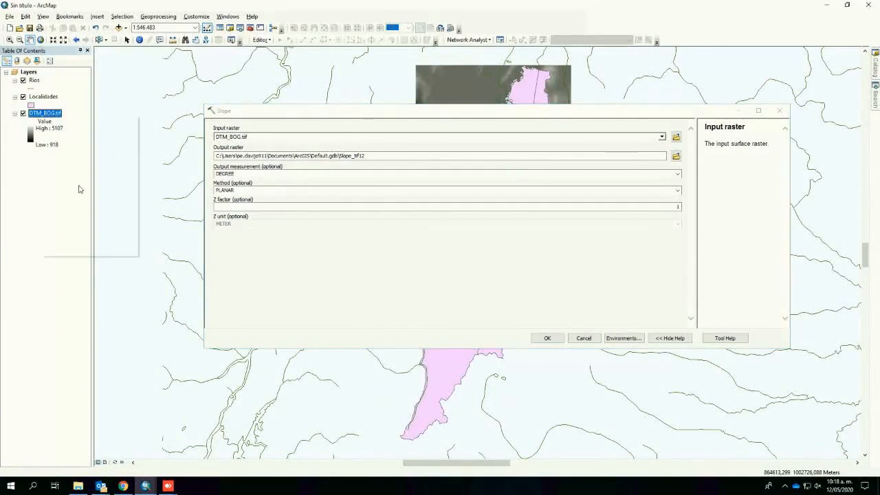
pyautogui.click(76, 250)
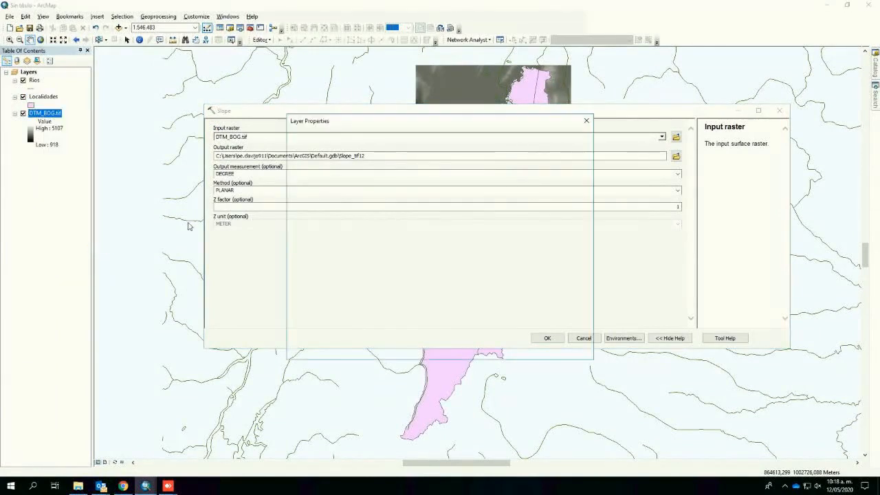
pyautogui.click(322, 136)
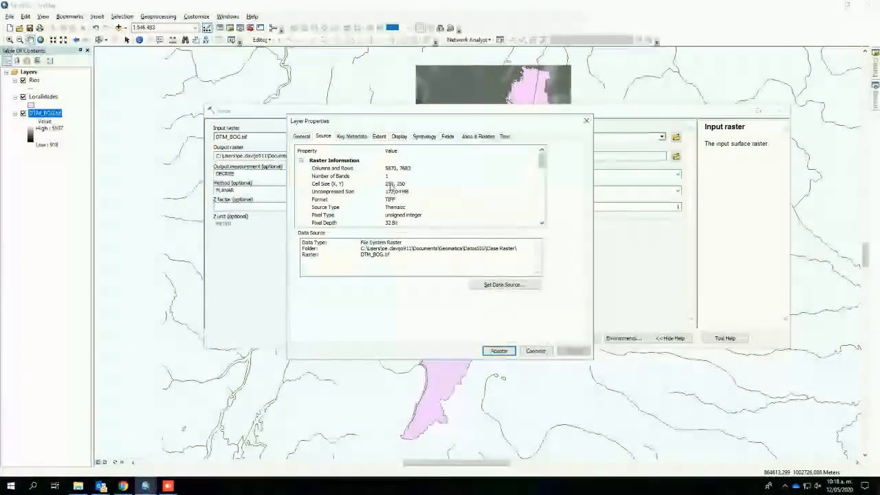
pyautogui.click(393, 185)
pyautogui.click(393, 201)
pyautogui.moveTo(542, 162); pyautogui.dragTo(541, 217)
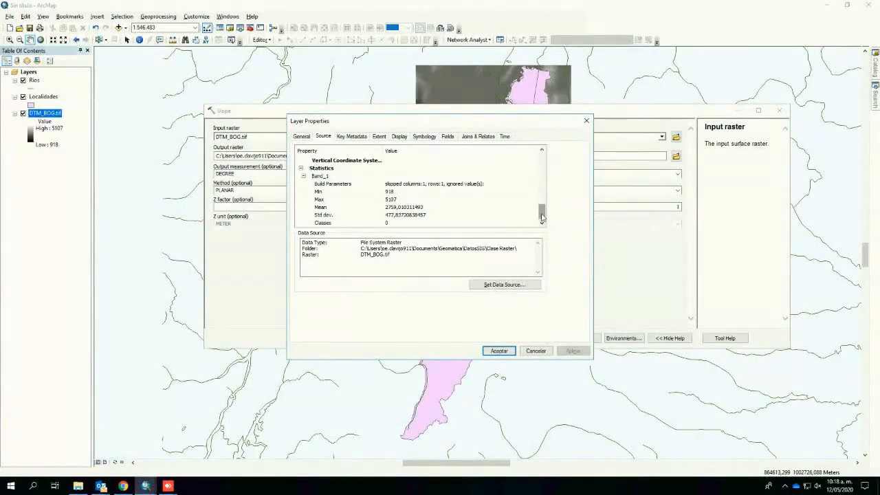
pyautogui.scroll(6, 479, 186)
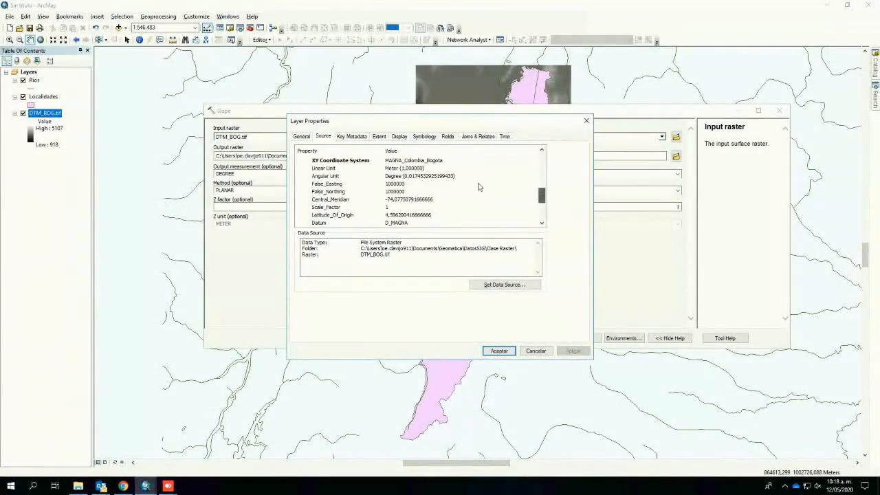
pyautogui.click(499, 351)
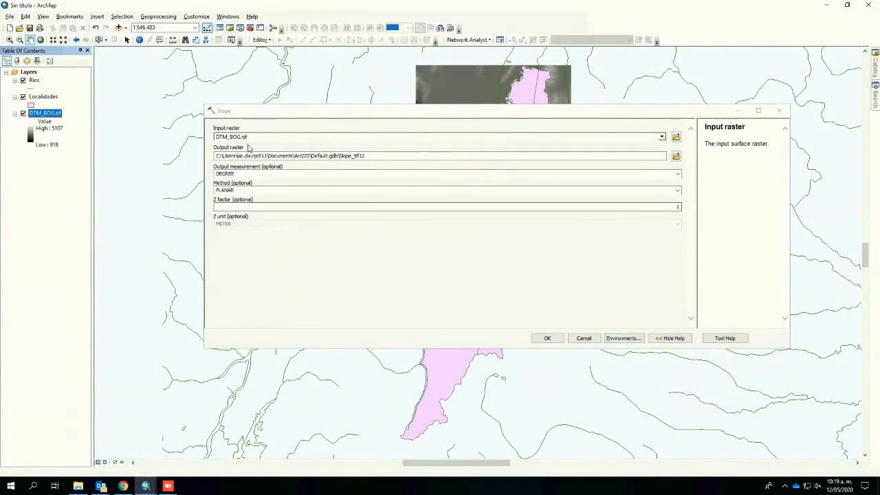
# Step: Limit the Slope tool's processing extent to the Localidades layer and calculate the slope of DTM_BOG.tif in degrees with the planar method
pyautogui.click(622, 339)
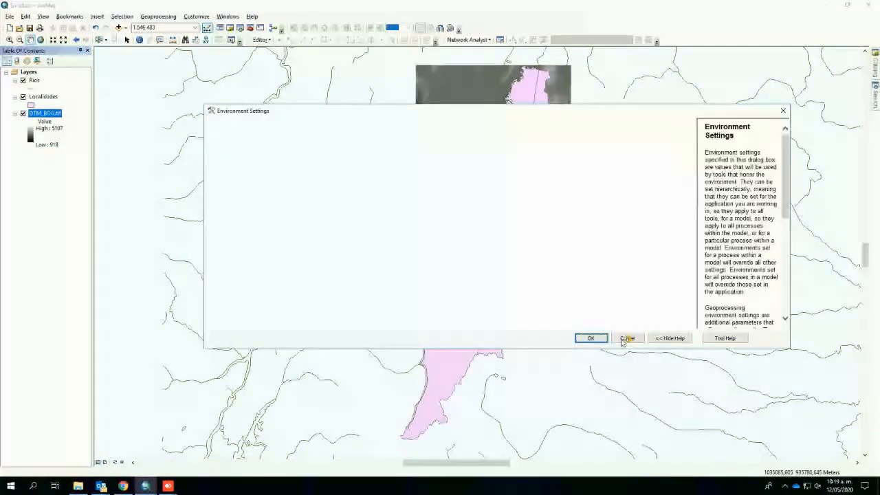
pyautogui.click(252, 152)
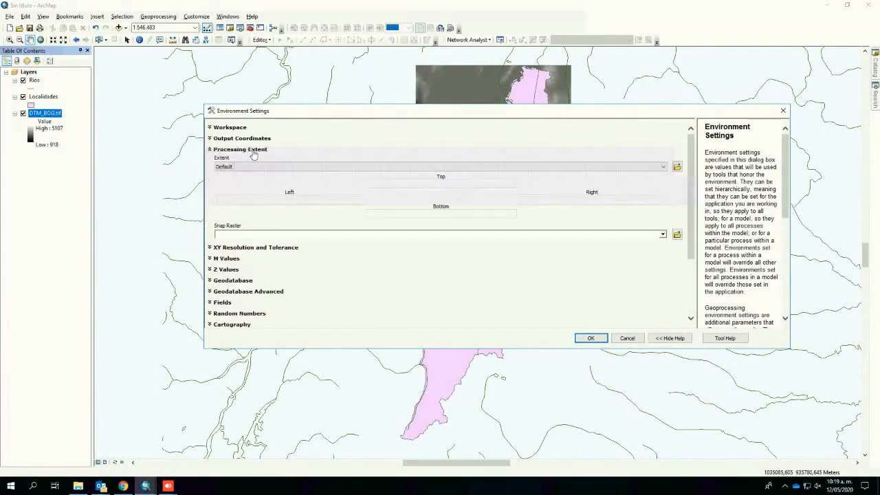
pyautogui.click(343, 166)
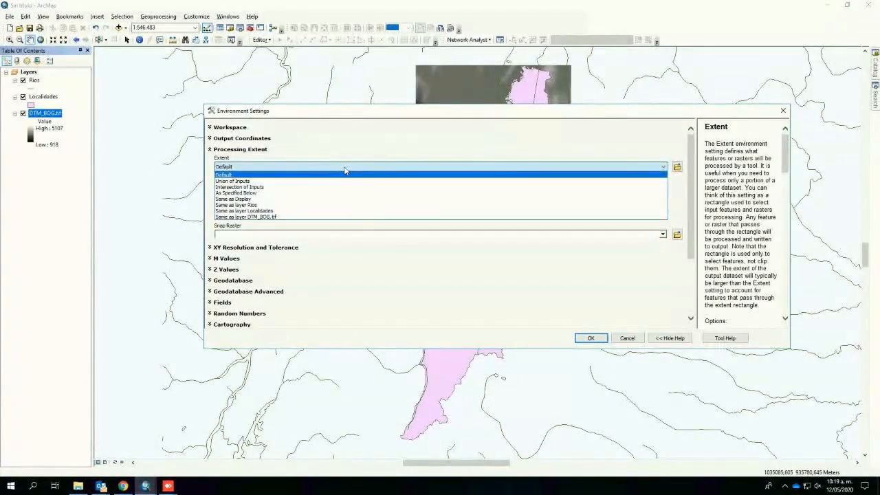
pyautogui.click(244, 210)
pyautogui.click(591, 338)
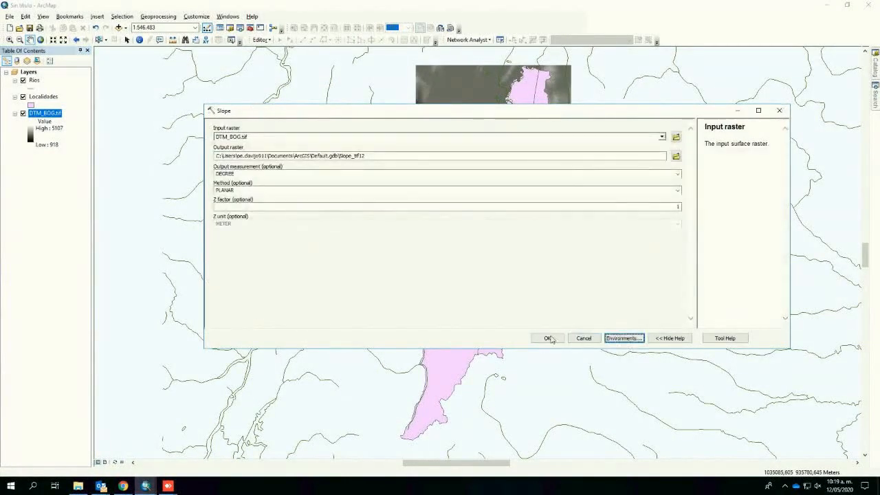
pyautogui.click(548, 338)
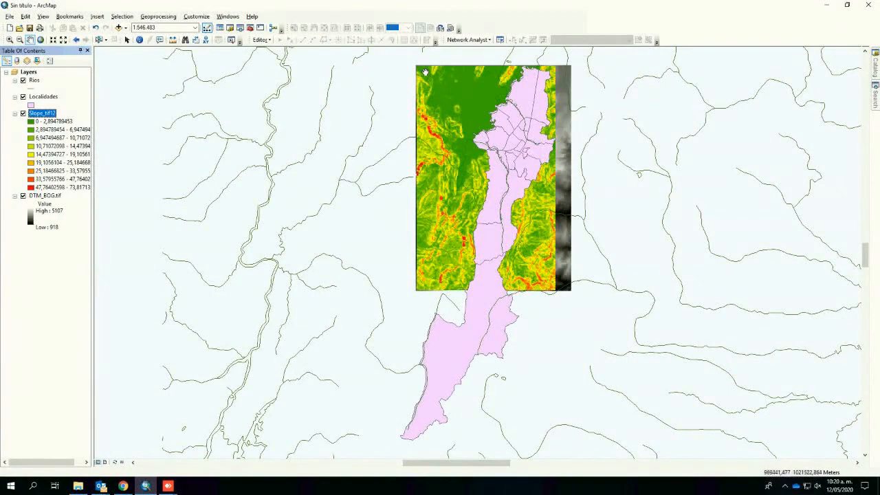
# Step: Review the slope raster's source properties, including its rows, columns and cell size
pyautogui.rightClick(44, 115)
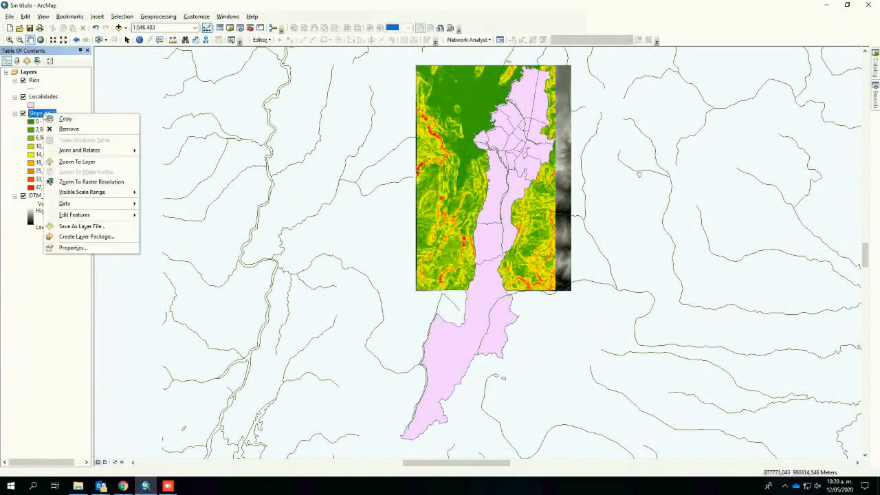
pyautogui.click(79, 248)
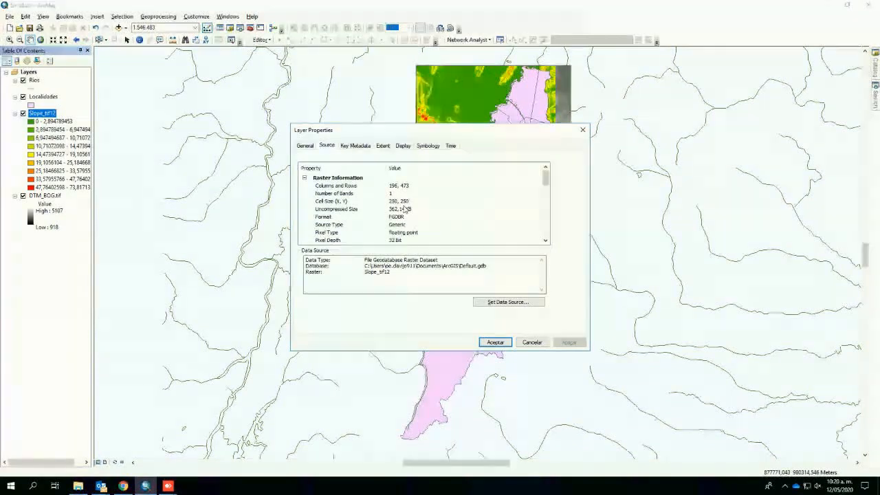
pyautogui.click(495, 341)
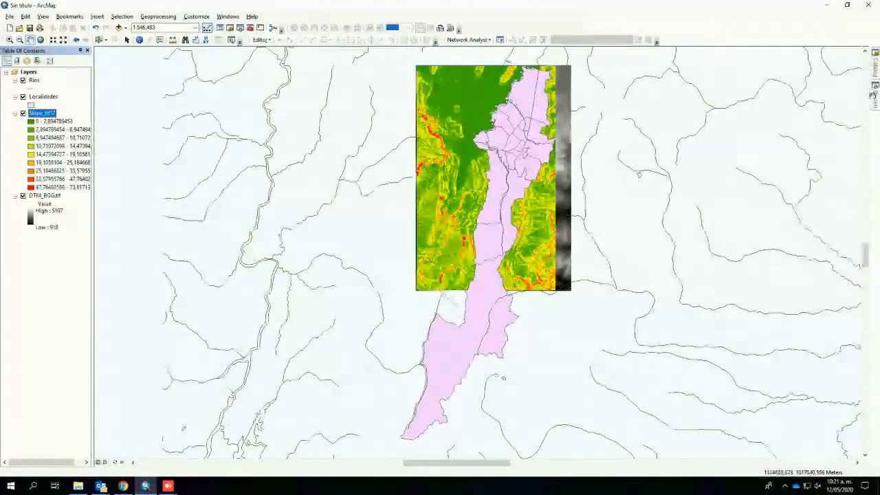
# Step: Search for the Resample tool and set Slope_tif12 as its input raster
pyautogui.click(875, 99)
pyautogui.moveTo(777, 86); pyautogui.dragTo(684, 86)
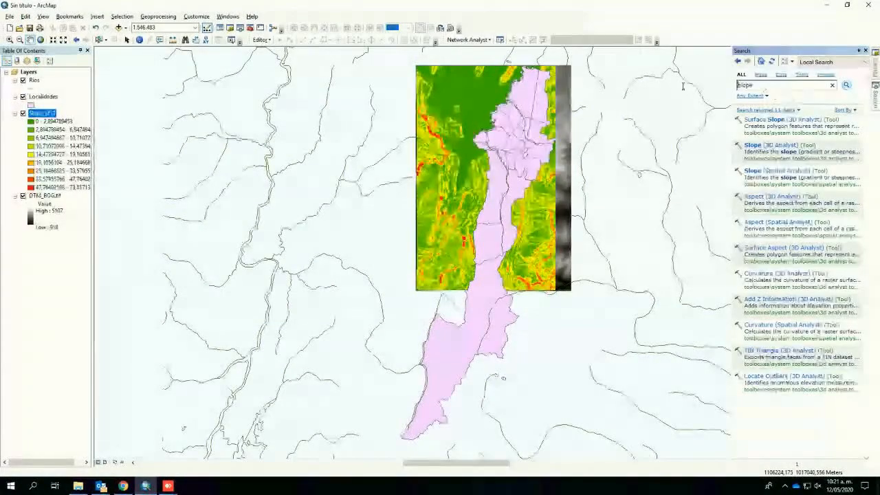
pyautogui.write('resampla')
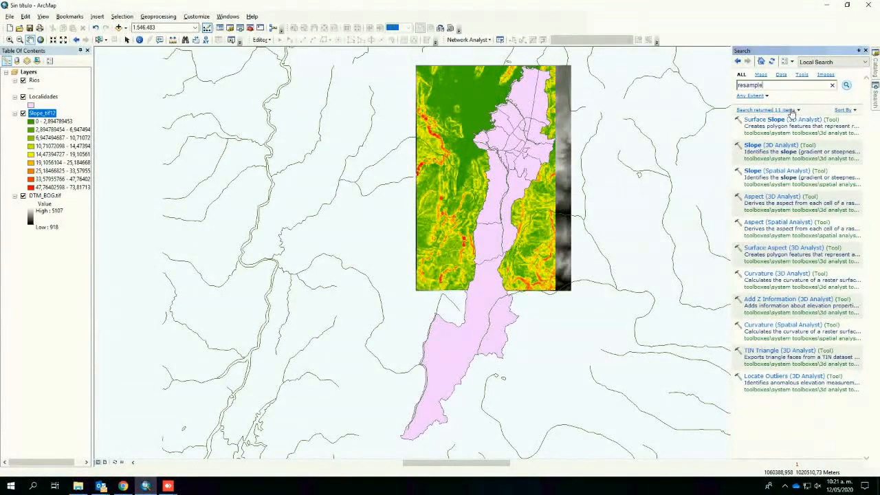
pyautogui.press('Return')
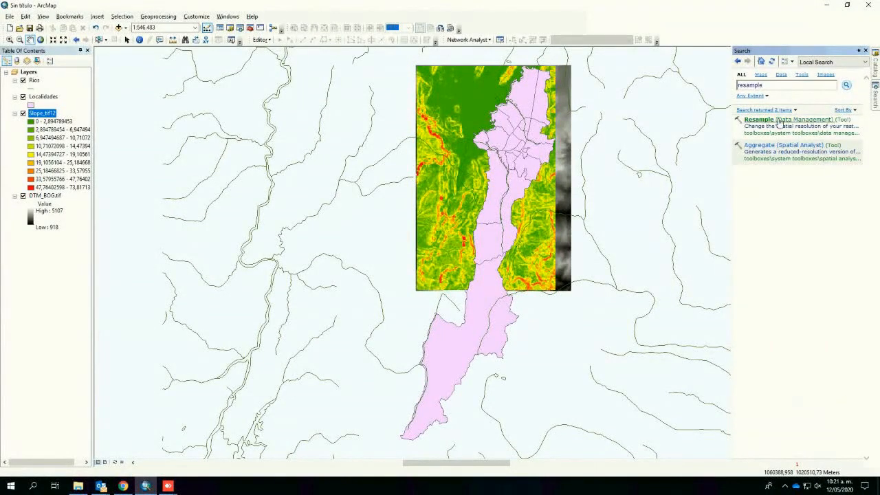
pyautogui.click(784, 121)
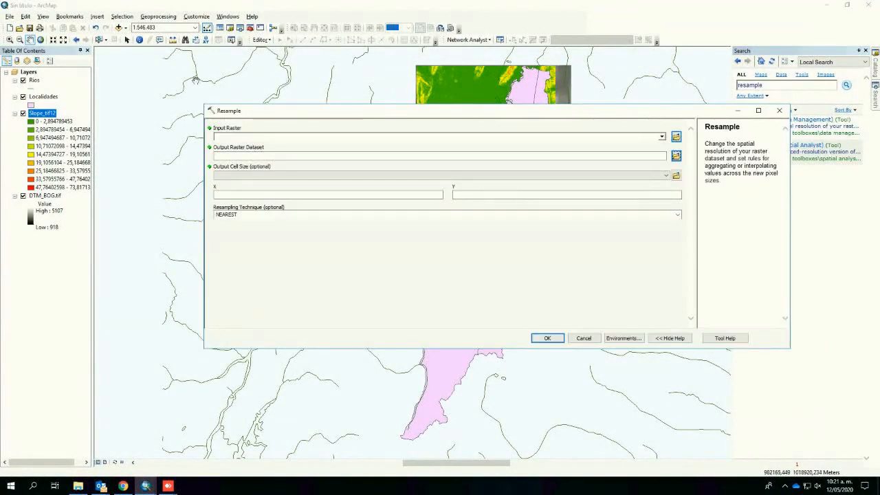
pyautogui.moveTo(43, 113); pyautogui.dragTo(265, 145)
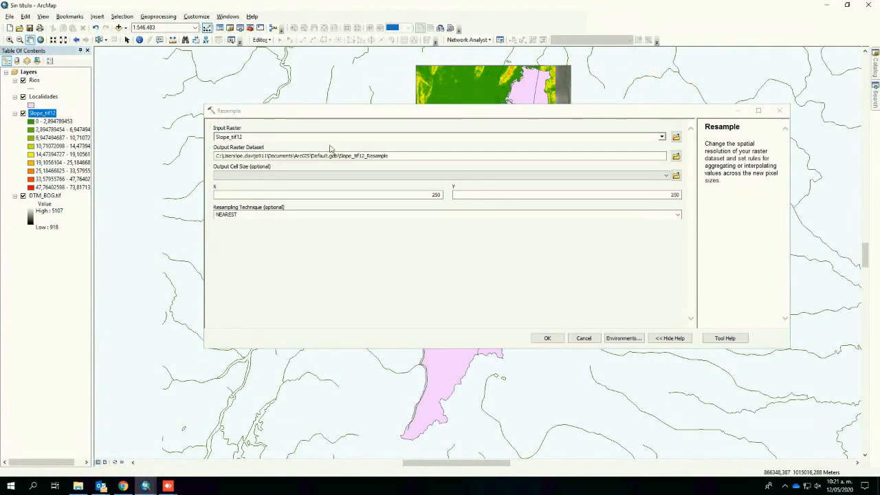
# Step: Resample Slope_tif12 to a cell size of 25 in X and Y with the NEAREST technique, and remove the resampled layer
pyautogui.click(455, 194)
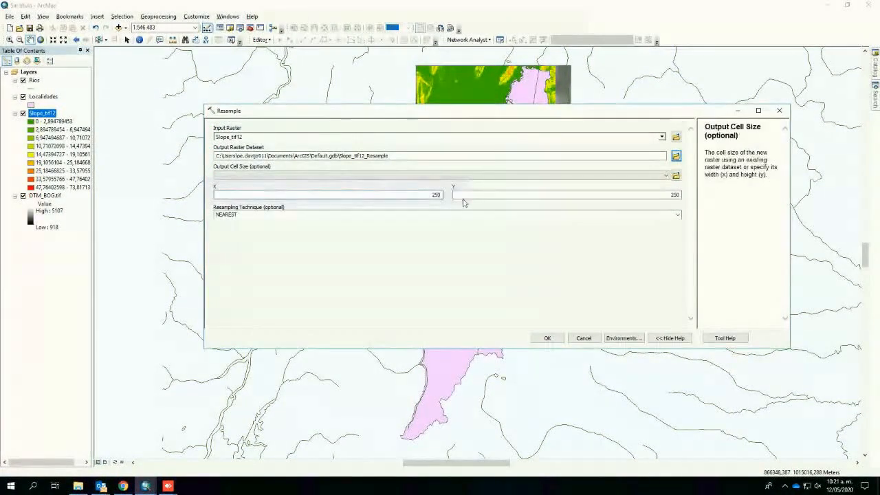
pyautogui.press('BackSpace')
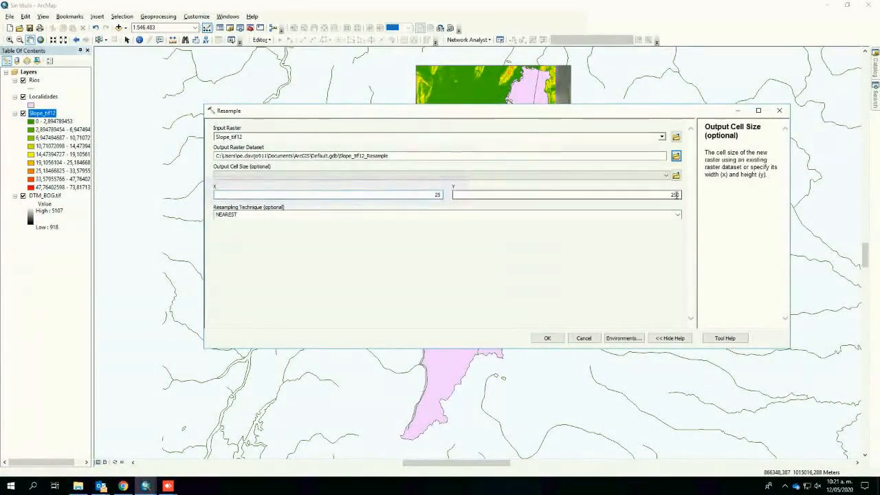
pyautogui.click(675, 195)
pyautogui.press('BackSpace')
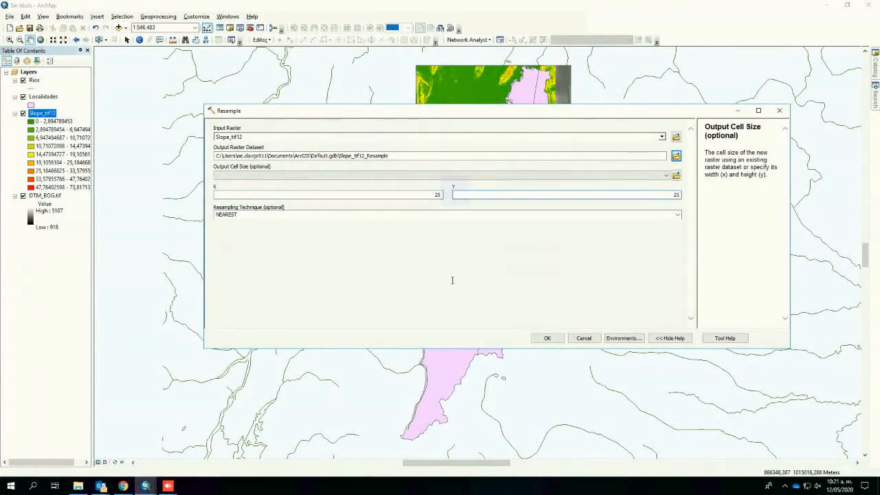
pyautogui.click(543, 337)
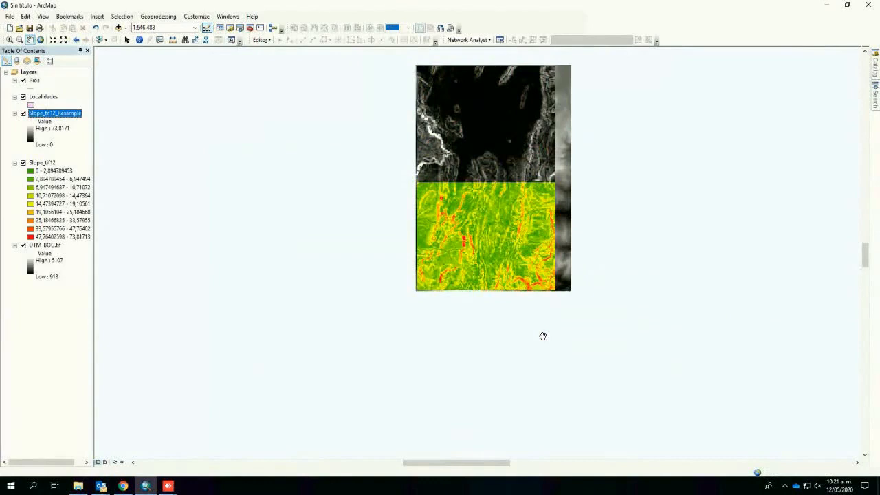
pyautogui.rightClick(59, 113)
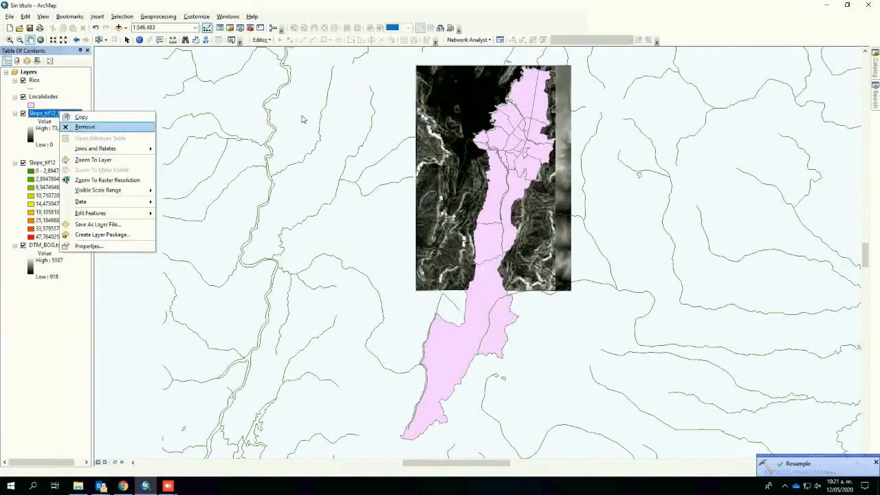
pyautogui.click(86, 127)
# Step: Start Resample again for Slope_tif12 and set the output cell size to 25 in X and Y
pyautogui.click(876, 99)
pyautogui.click(761, 120)
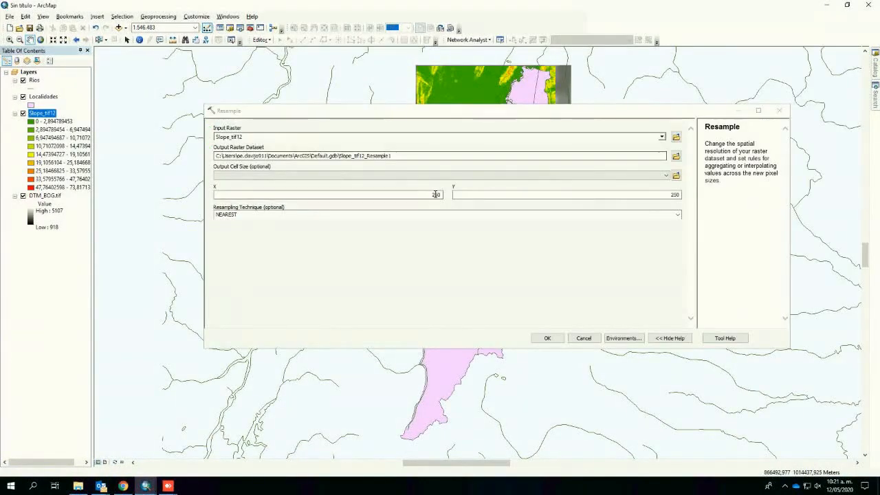
pyautogui.click(455, 194)
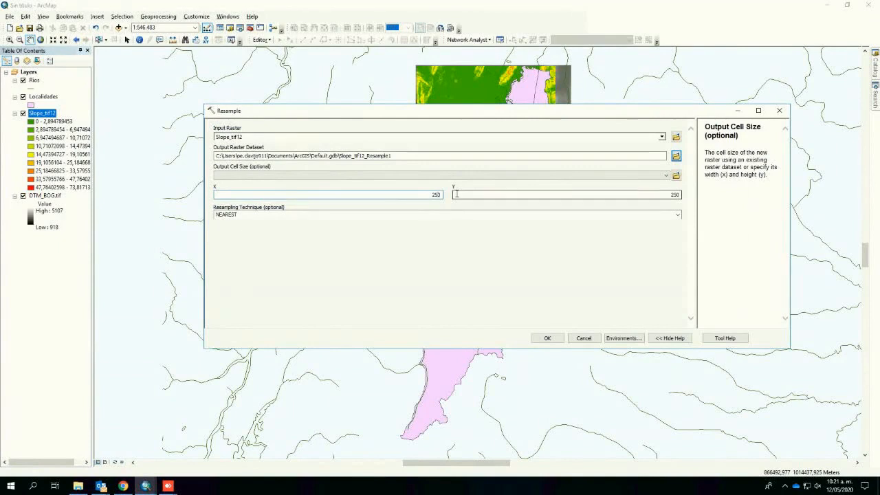
pyautogui.press('BackSpace')
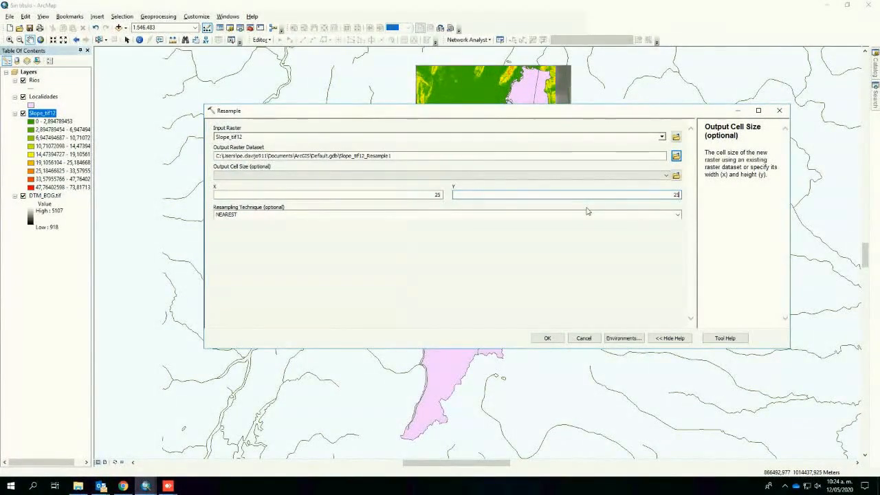
# Step: Set Slope_tif12 as the snap raster in the Resample environment settings and run the resampling
pyautogui.click(623, 337)
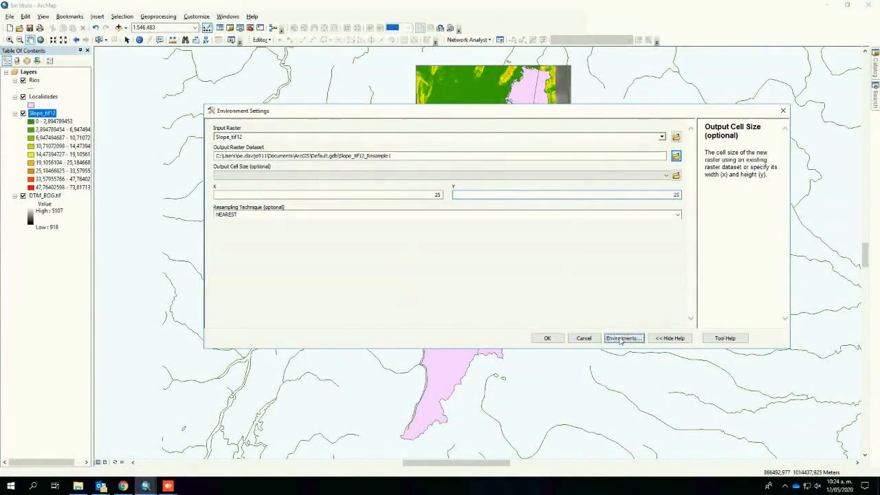
pyautogui.click(249, 149)
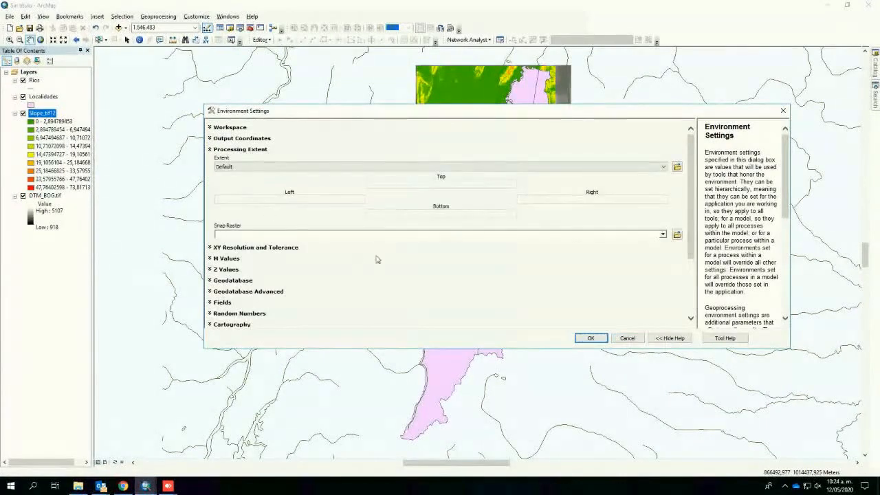
pyautogui.click(663, 234)
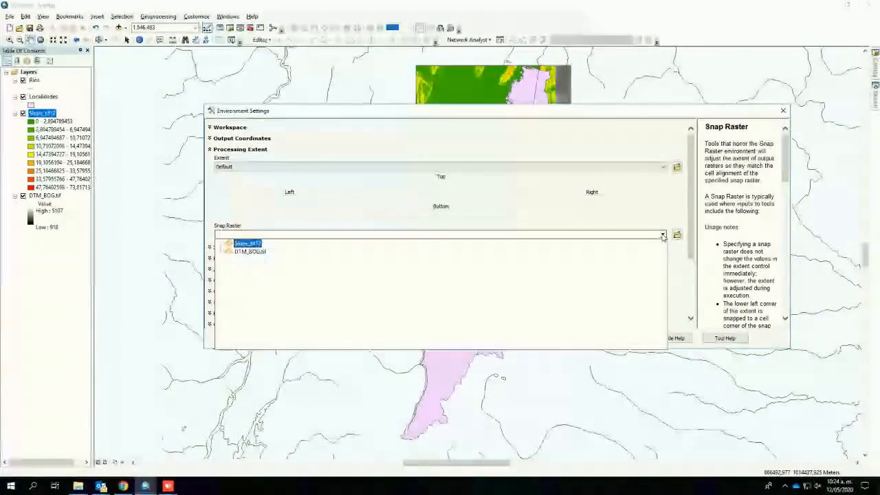
pyautogui.click(259, 244)
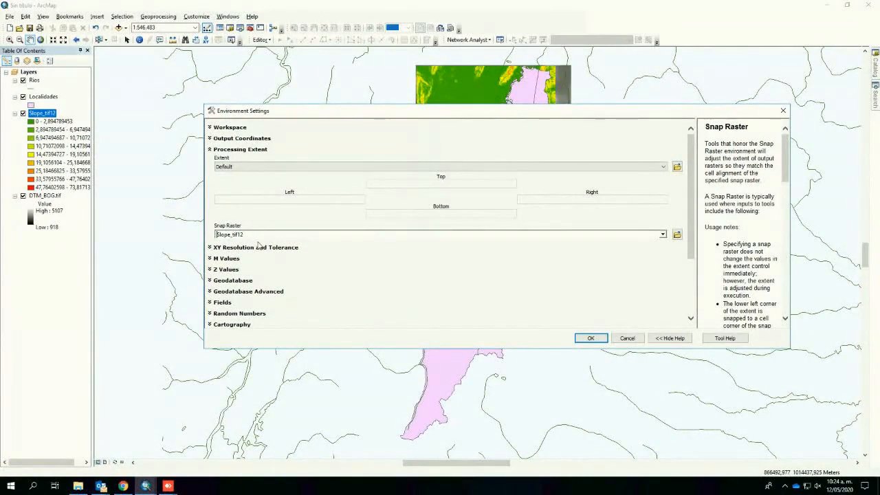
pyautogui.click(591, 338)
pyautogui.click(548, 338)
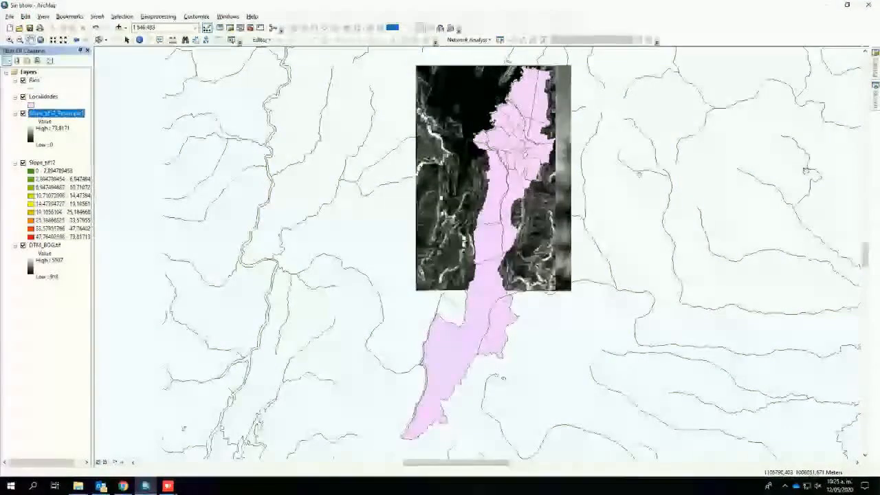
# Step: Set up Euclidean Distance with the Rios layer as source data and an output cell size of 25
pyautogui.click(876, 97)
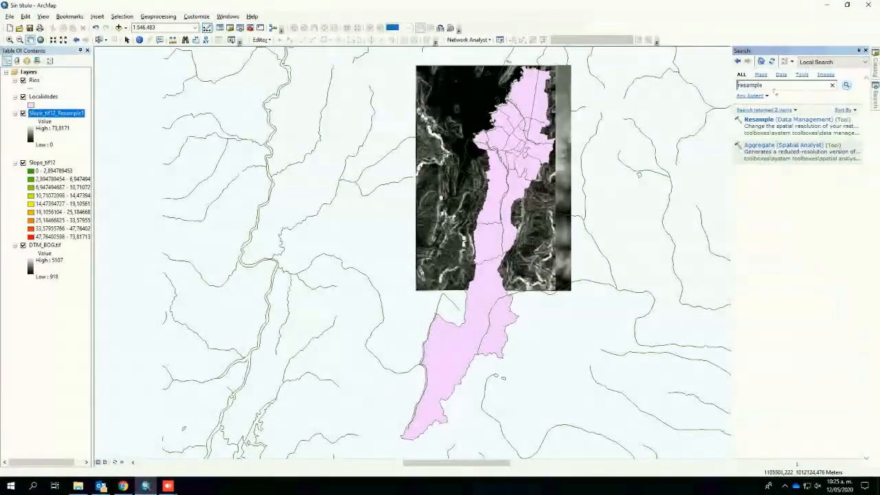
pyautogui.click(875, 66)
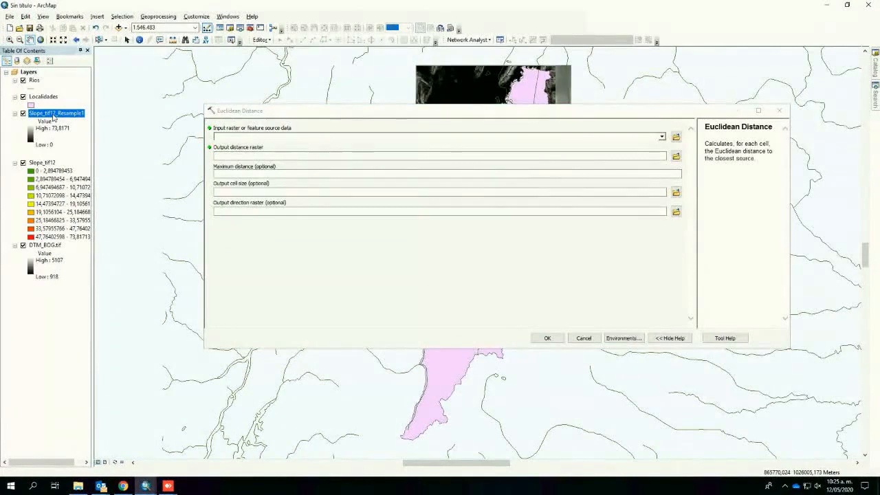
pyautogui.click(33, 81)
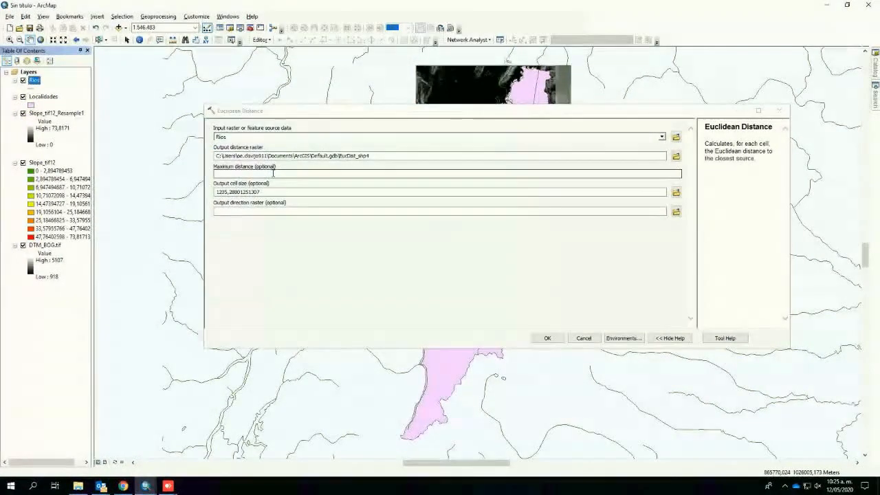
pyautogui.press('Tab')
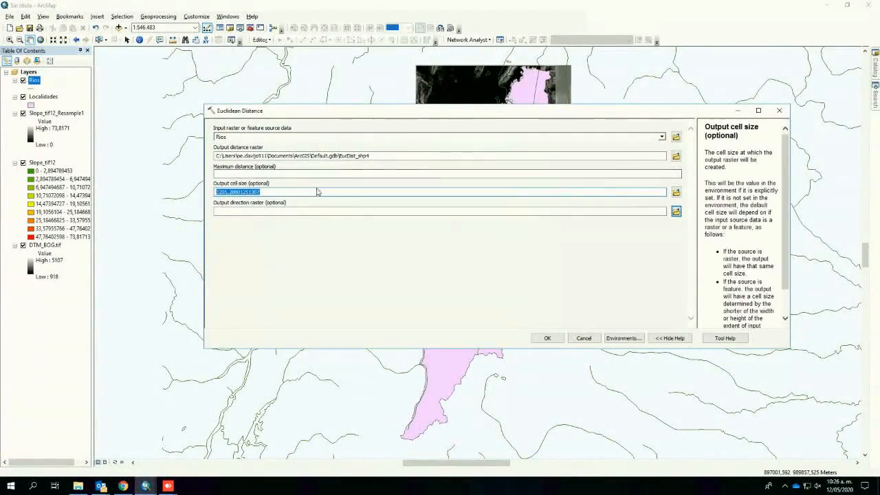
pyautogui.write('25')
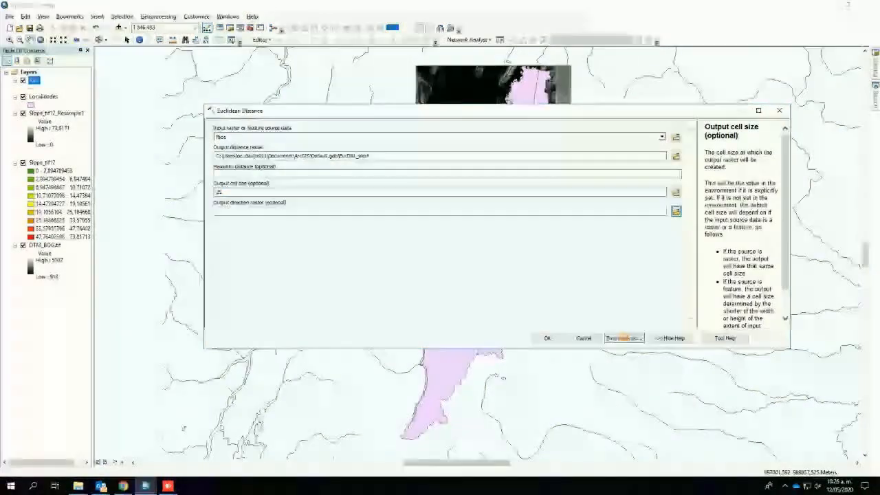
# Step: Limit the Euclidean Distance extent to the Localidades layer, snap it to Slope_tif12_Resample1, and calculate the distance raster
pyautogui.click(623, 338)
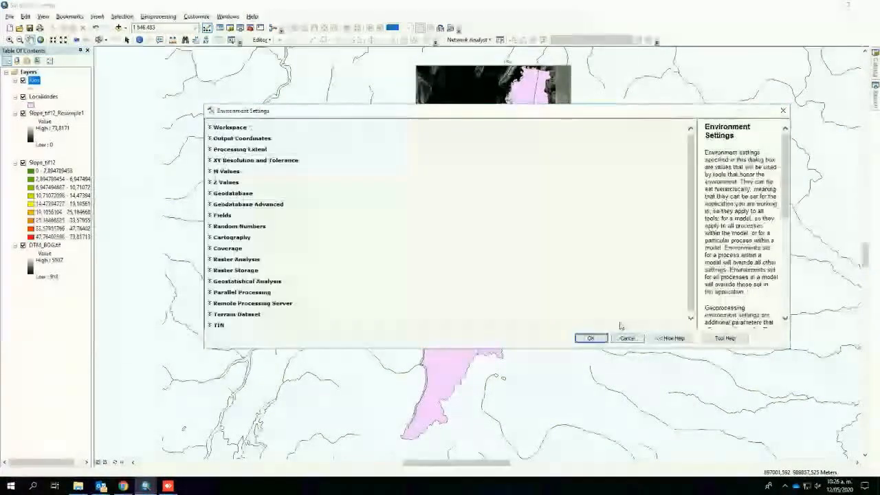
pyautogui.click(242, 150)
pyautogui.click(269, 167)
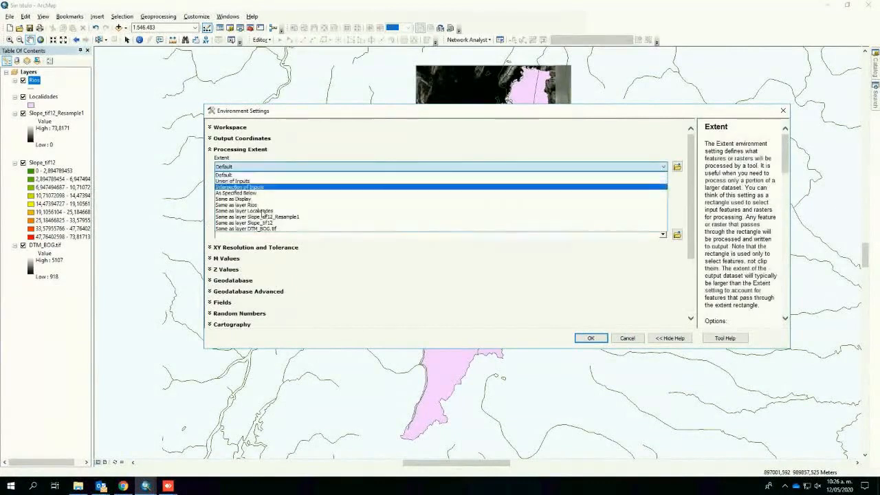
pyautogui.click(264, 212)
pyautogui.click(578, 236)
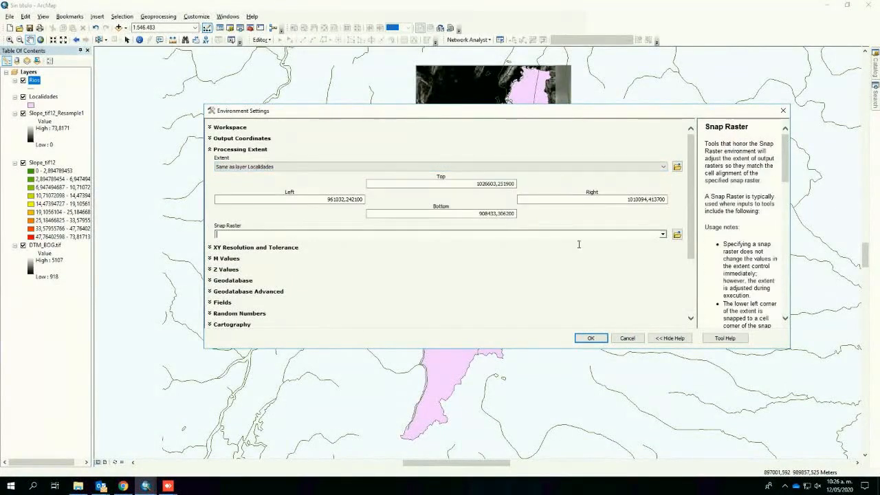
pyautogui.click(664, 233)
pyautogui.click(254, 241)
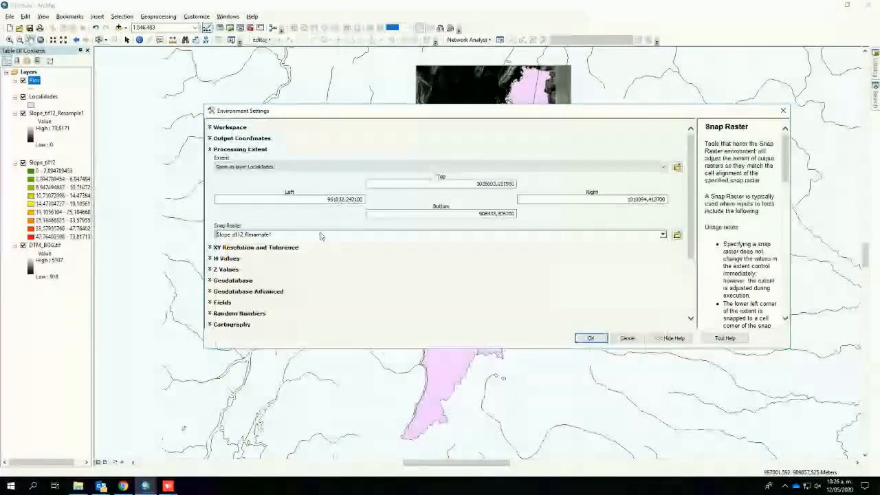
pyautogui.click(588, 338)
pyautogui.click(545, 339)
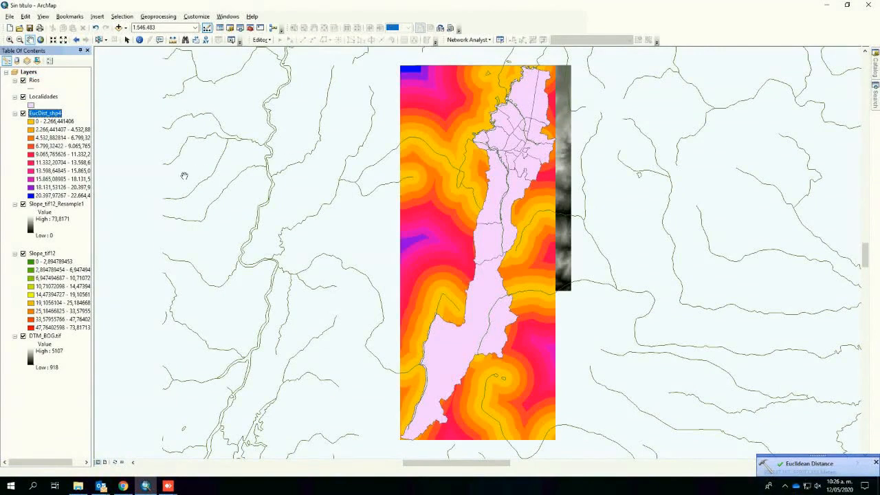
# Step: Identify the pixel values at two spots of the Euclidean distance raster west of the localities
pyautogui.click(139, 39)
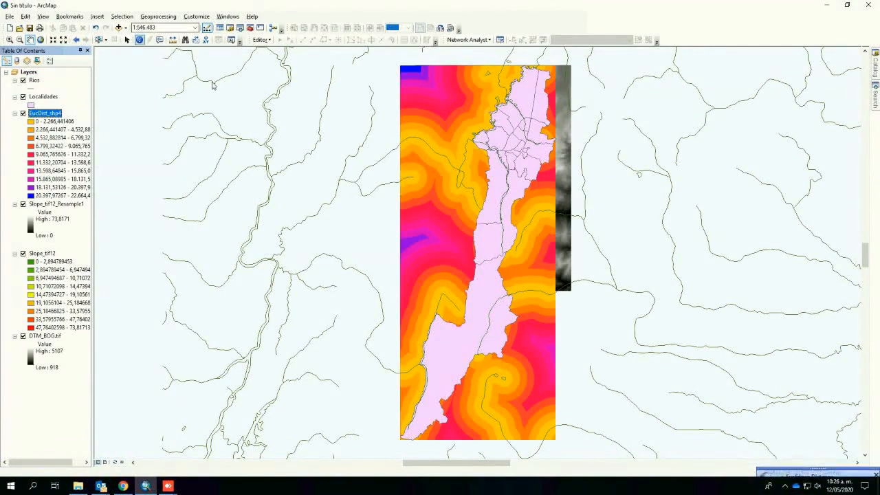
pyautogui.click(448, 160)
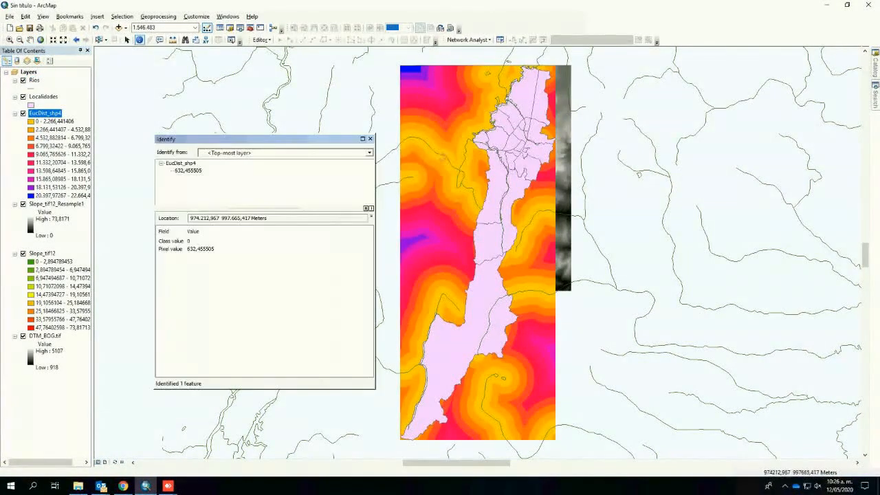
pyautogui.click(445, 162)
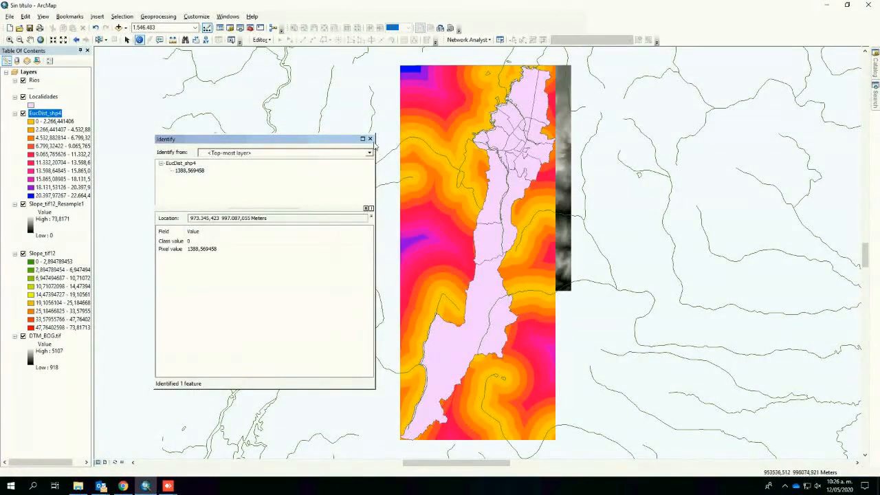
pyautogui.click(370, 139)
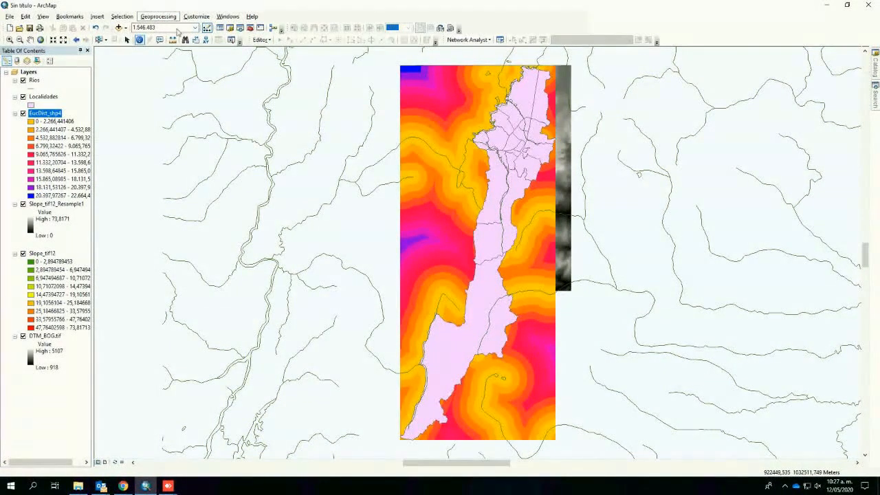
# Step: List the geoprocessing results of the current session
pyautogui.click(159, 18)
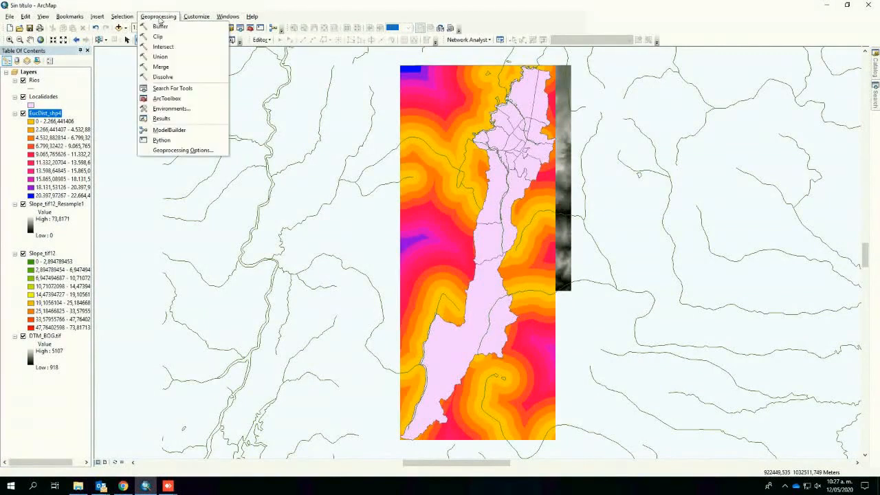
pyautogui.click(163, 119)
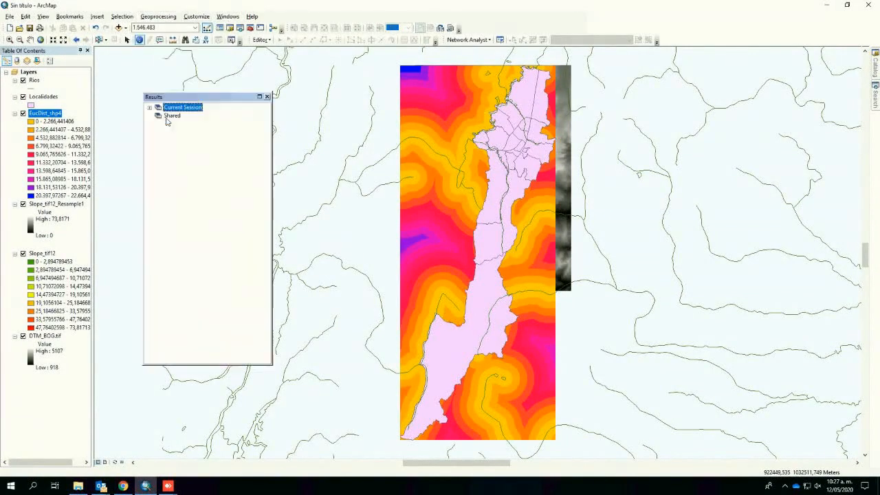
pyautogui.click(149, 107)
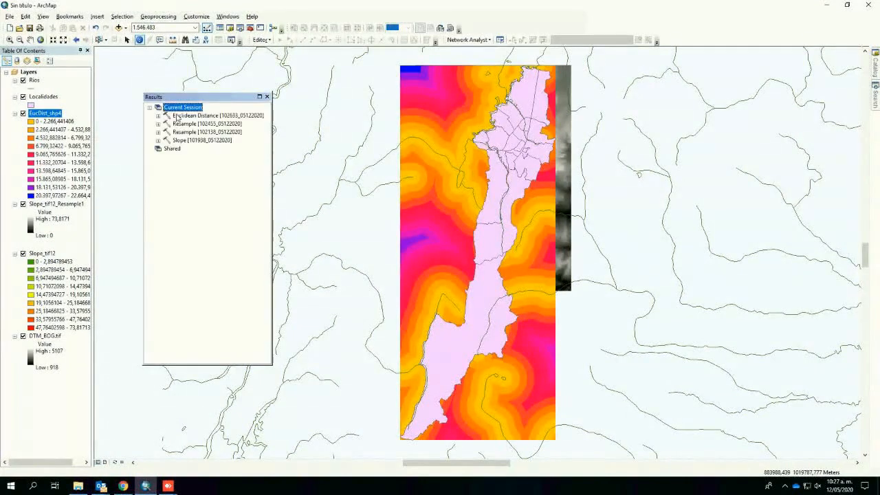
# Step: Review the processing extent and snap raster settings stored with the Euclidean Distance run, leaving the tool without rerunning it
pyautogui.doubleClick(179, 115)
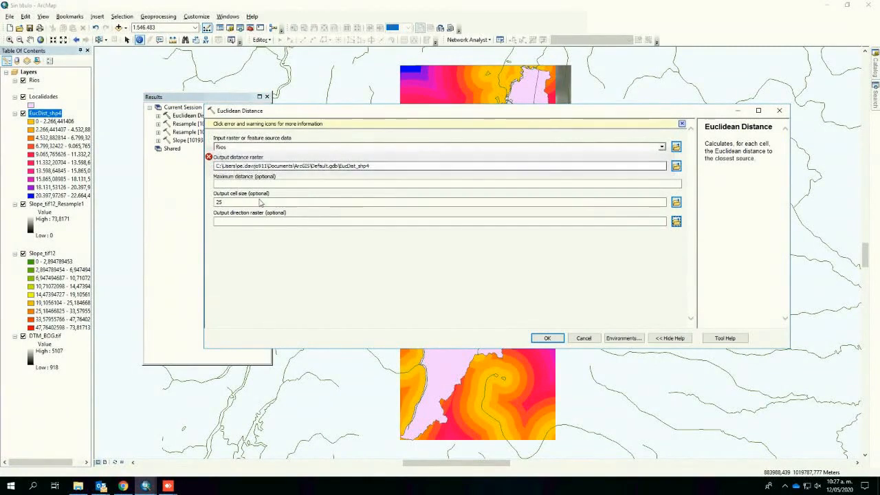
pyautogui.click(624, 337)
pyautogui.click(234, 150)
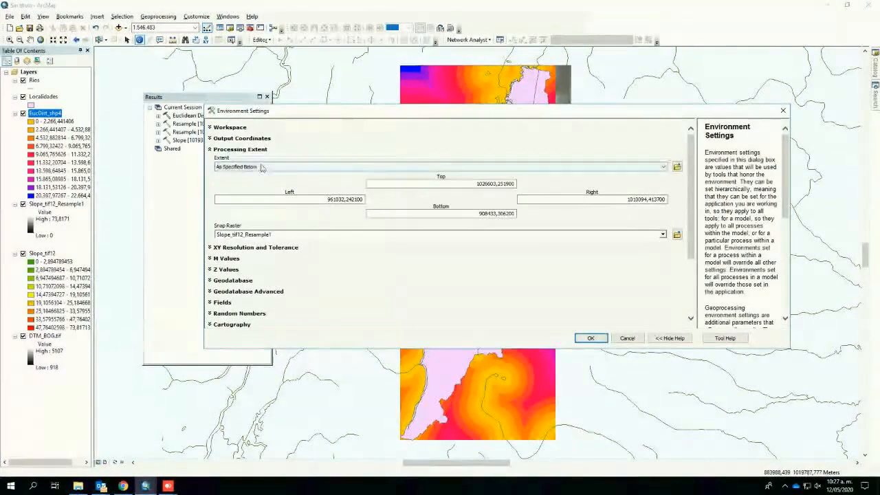
pyautogui.click(275, 166)
pyautogui.click(253, 210)
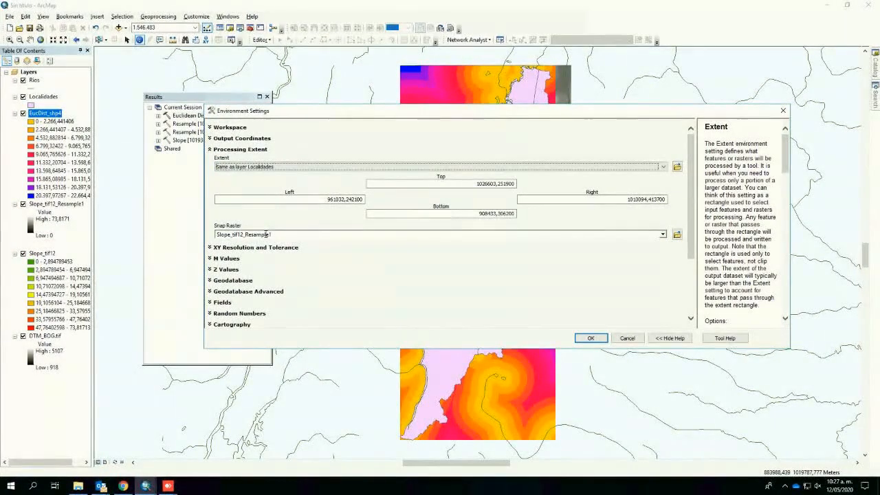
pyautogui.click(623, 337)
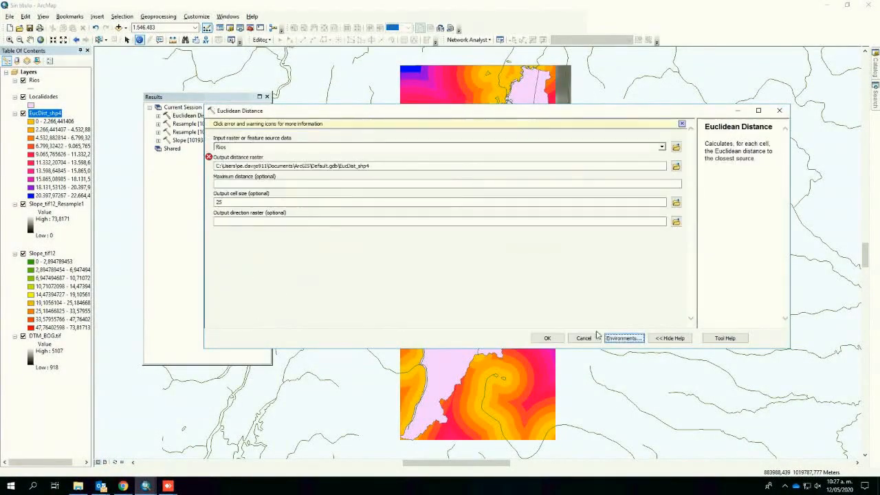
pyautogui.click(585, 337)
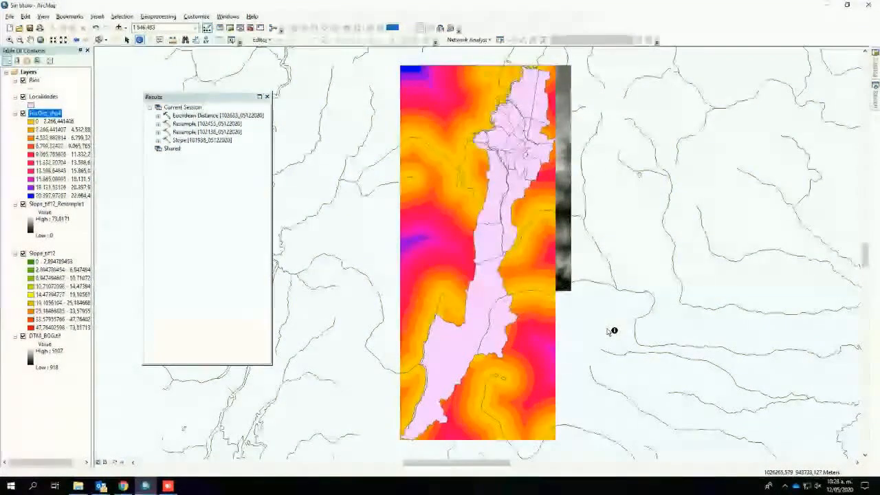
# Step: Start the Spatial Analyst Reclassify tool with Slope_tif12_Resample1 as the input raster
pyautogui.click(267, 97)
pyautogui.click(251, 28)
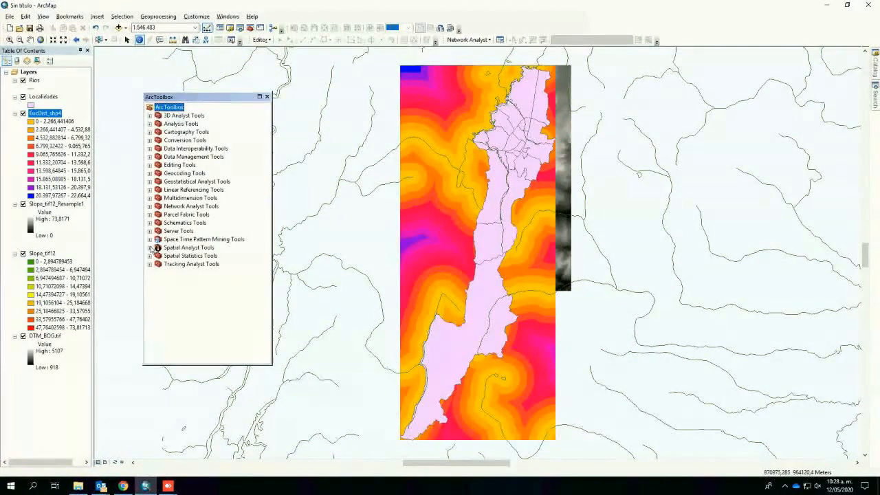
pyautogui.click(149, 248)
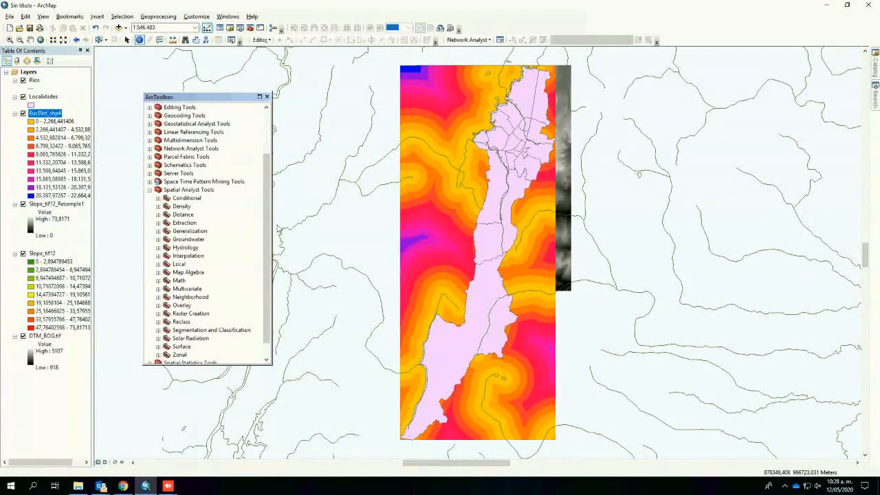
pyautogui.moveTo(267, 259); pyautogui.dragTo(265, 274)
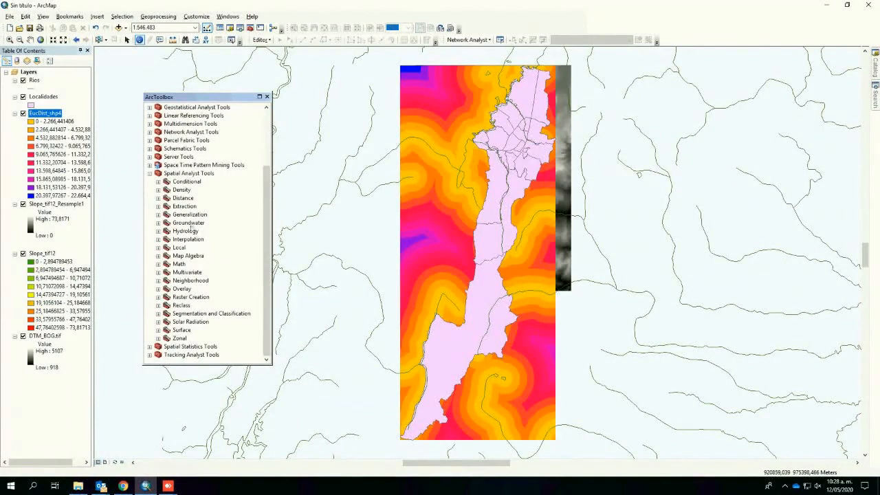
pyautogui.doubleClick(181, 304)
pyautogui.scroll(-2, 264, 337)
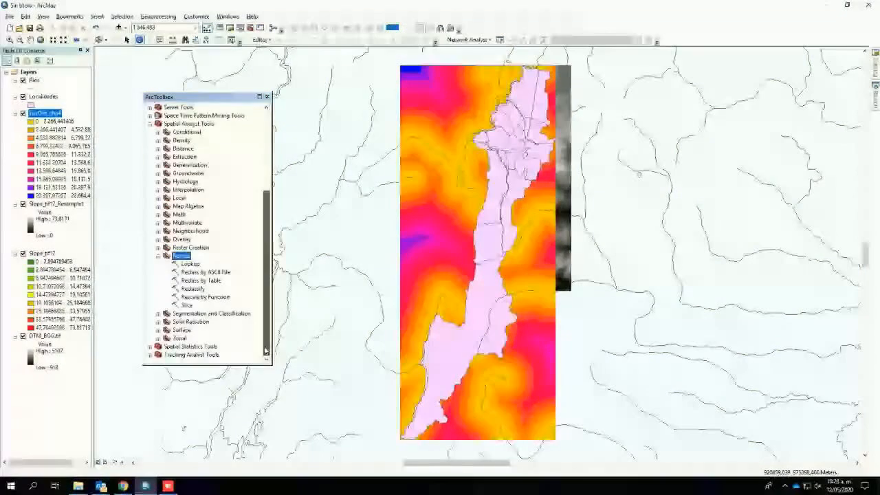
pyautogui.doubleClick(192, 288)
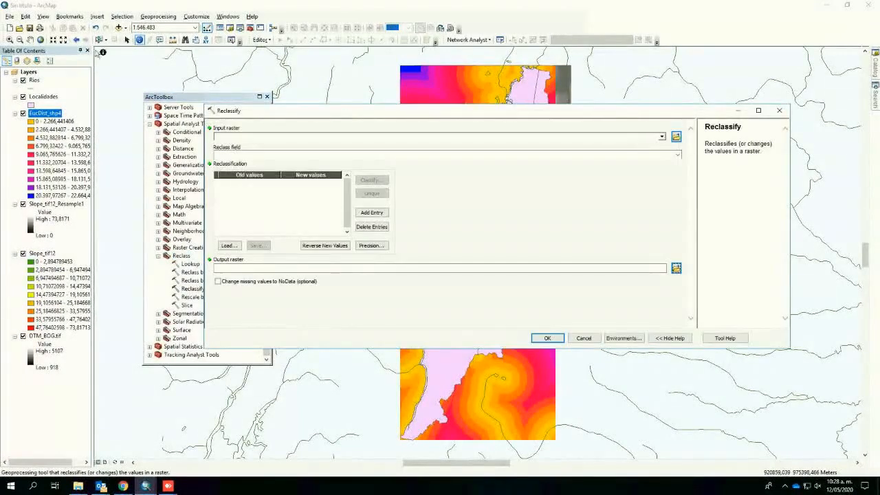
pyautogui.moveTo(48, 205); pyautogui.dragTo(310, 135)
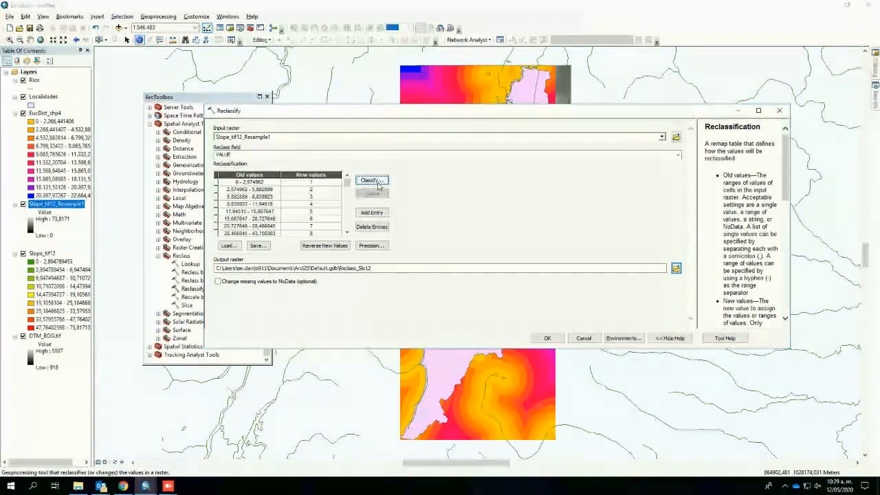
# Step: Classify the slope values into 4 classes with manual upper breaks at 5, 10 and 20, keeping the raster's maximum as the last break
pyautogui.click(377, 182)
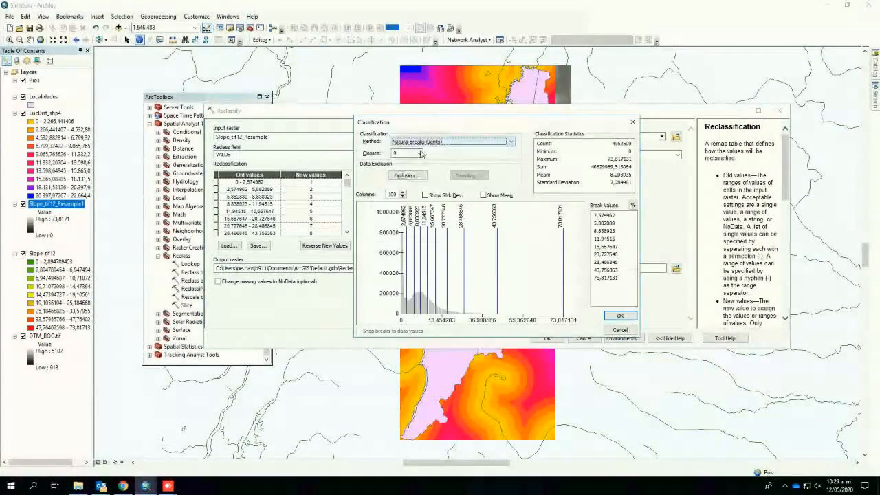
pyautogui.click(418, 152)
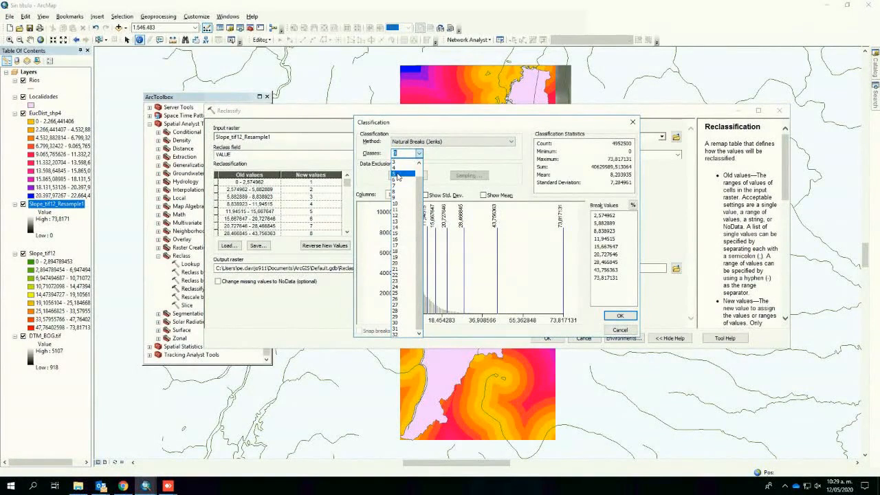
pyautogui.click(397, 168)
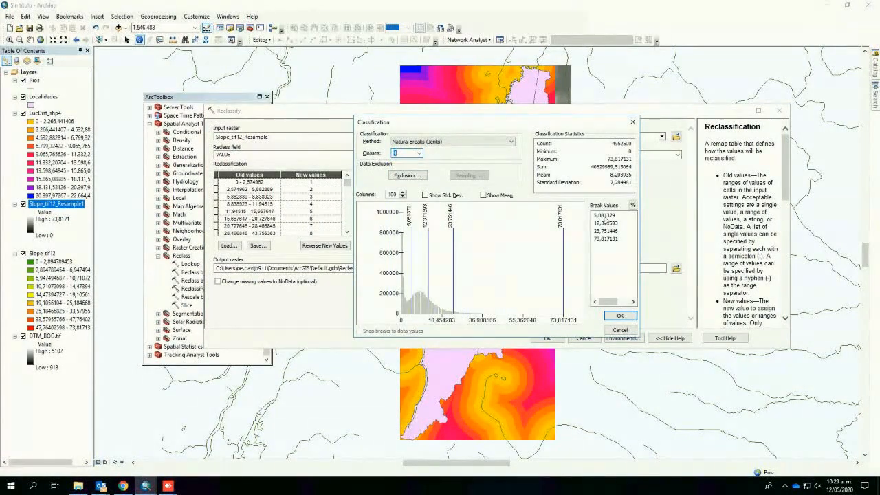
pyautogui.click(605, 216)
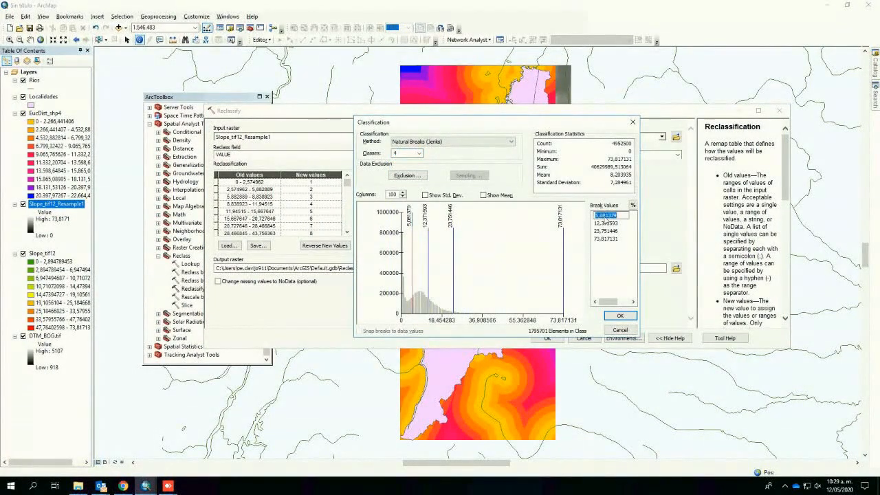
pyautogui.write('5')
pyautogui.press('Return')
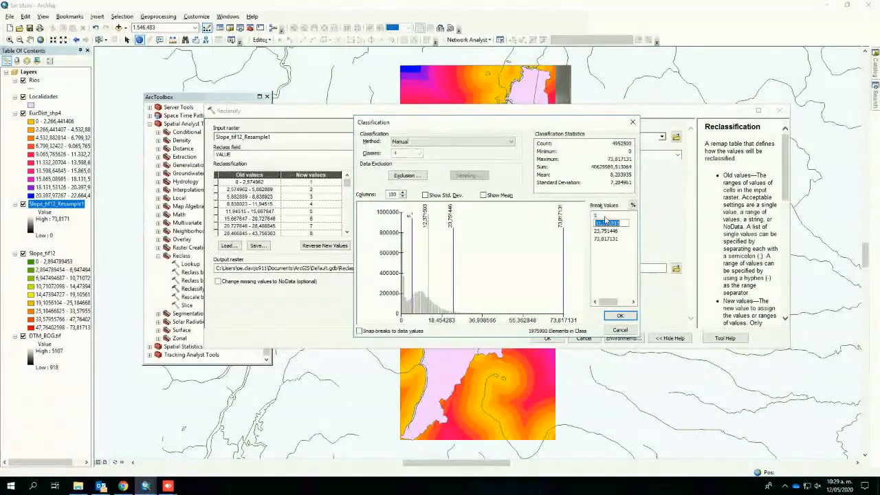
pyautogui.write('10')
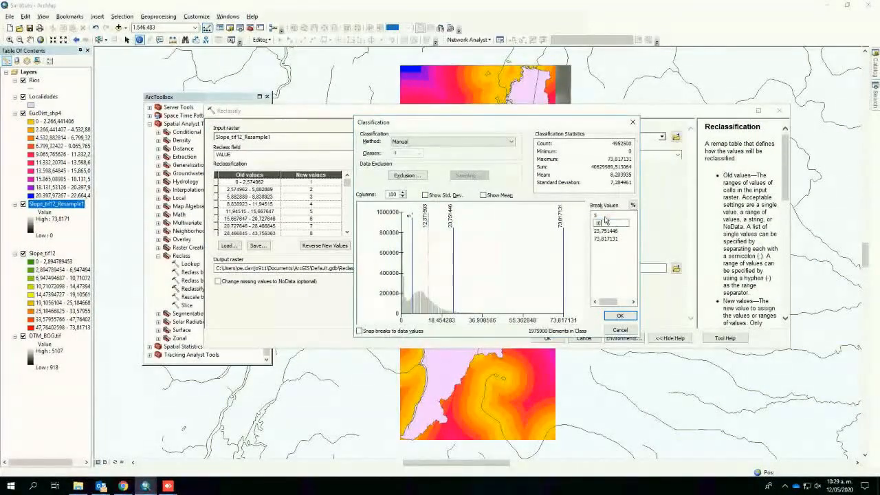
pyautogui.press('Return')
pyautogui.write('20')
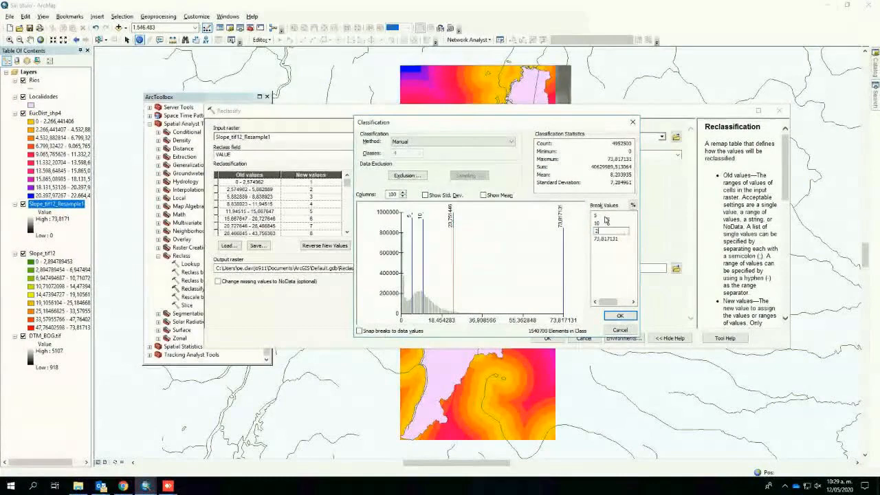
pyautogui.press('Return')
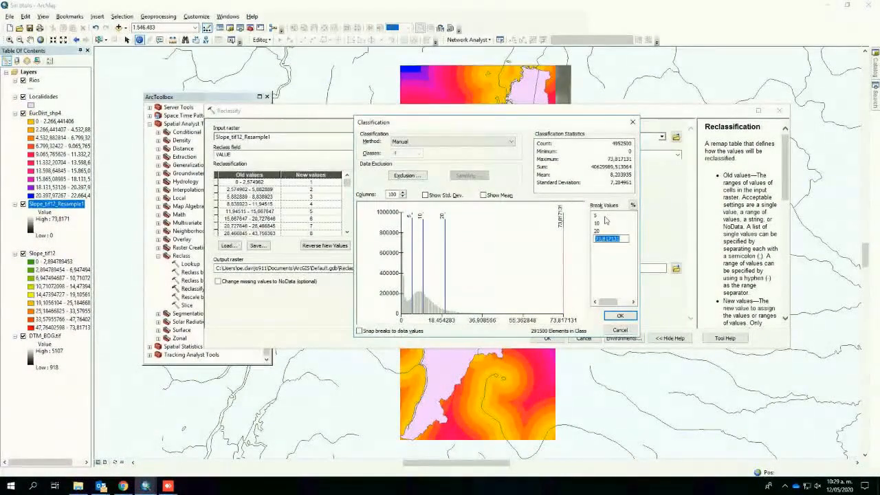
pyautogui.click(616, 316)
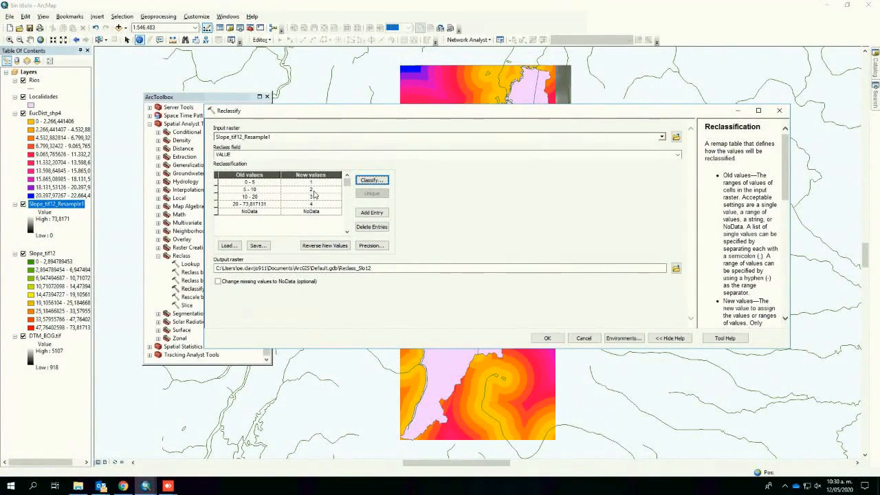
# Step: Reverse the new values and adjust them to 5, 4, 3 and 1 from the gentlest to the steepest slope range
pyautogui.click(336, 248)
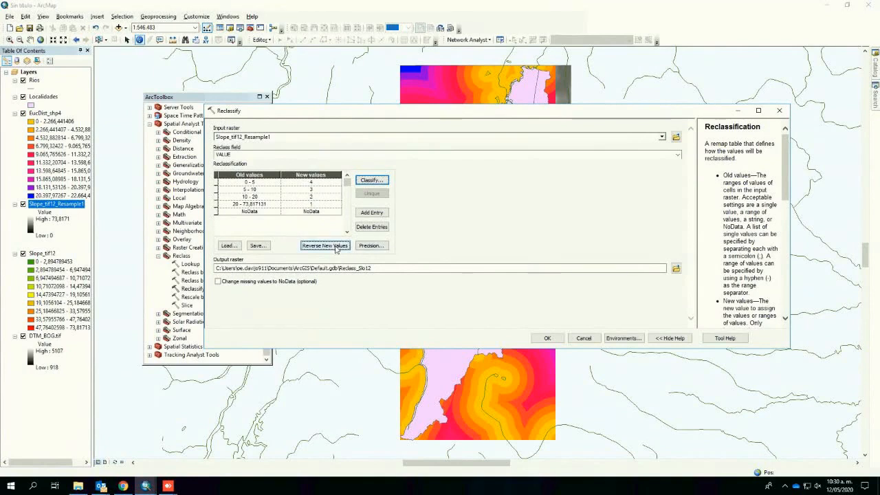
pyautogui.click(316, 182)
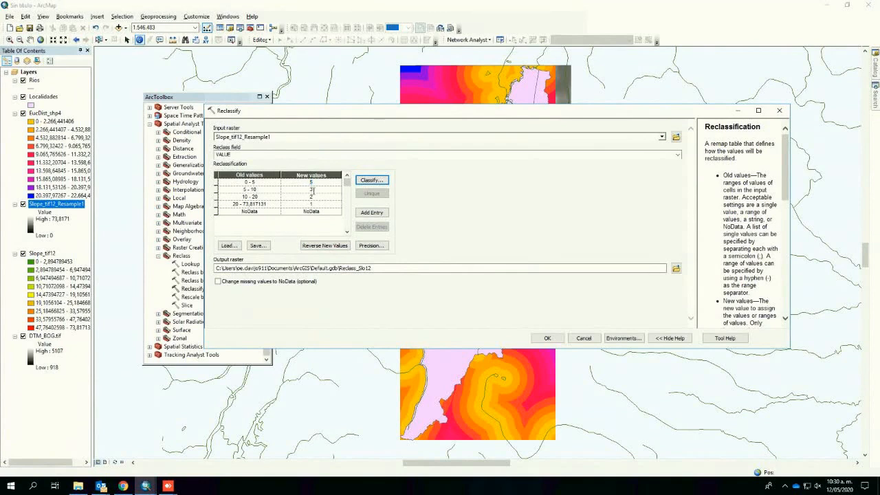
pyautogui.click(311, 189)
pyautogui.write('3')
# Step: Set Slope_tif12_Resample1 as the snap raster for Reclassify and generate the Reclass_Slo12 output raster
pyautogui.click(636, 340)
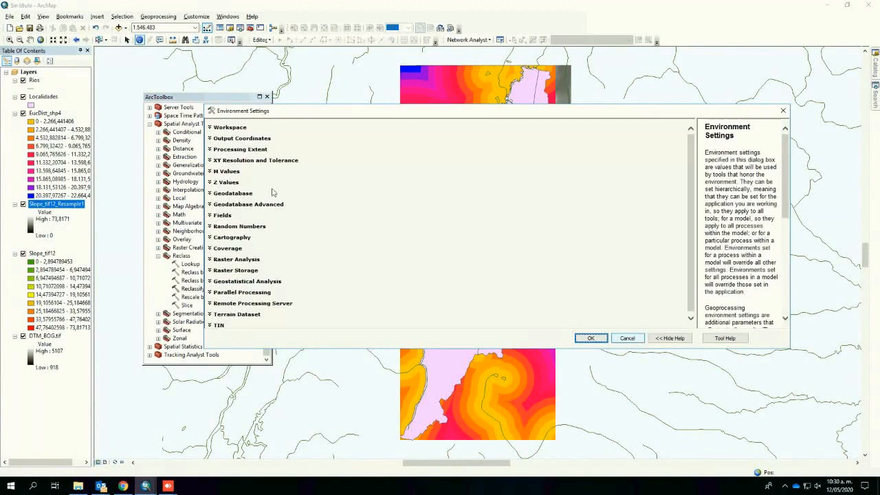
pyautogui.click(240, 149)
pyautogui.click(270, 235)
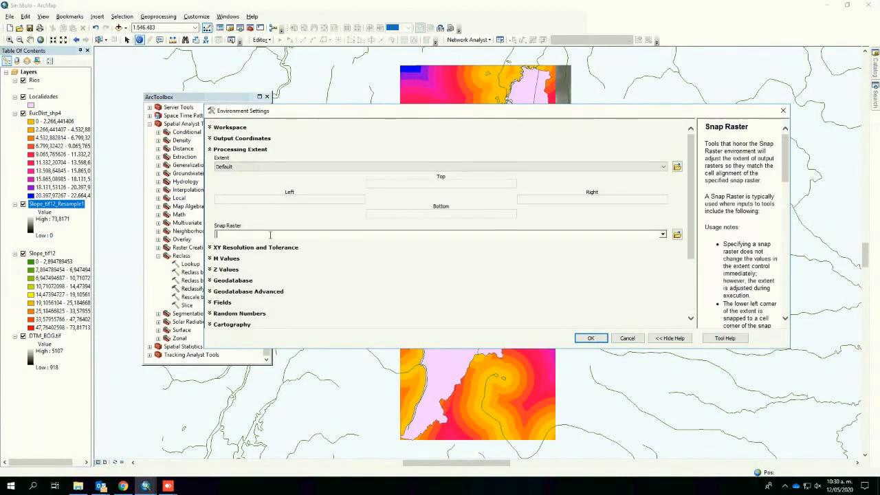
pyautogui.click(663, 235)
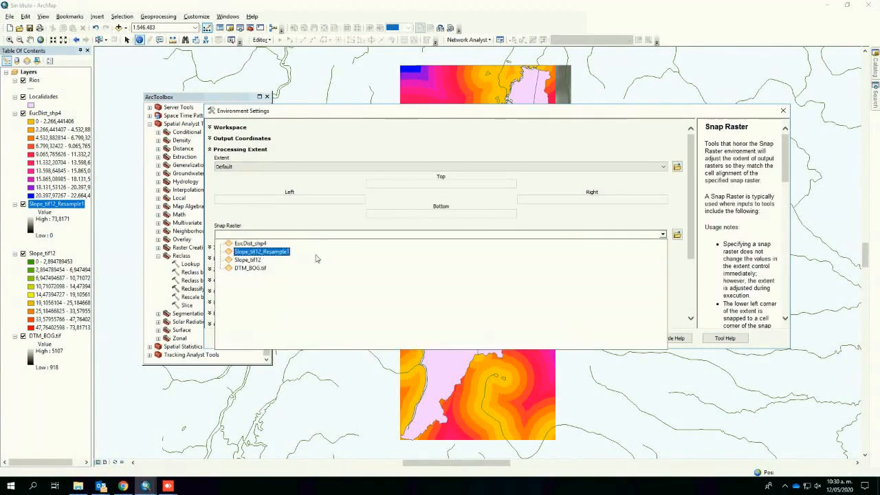
pyautogui.click(279, 252)
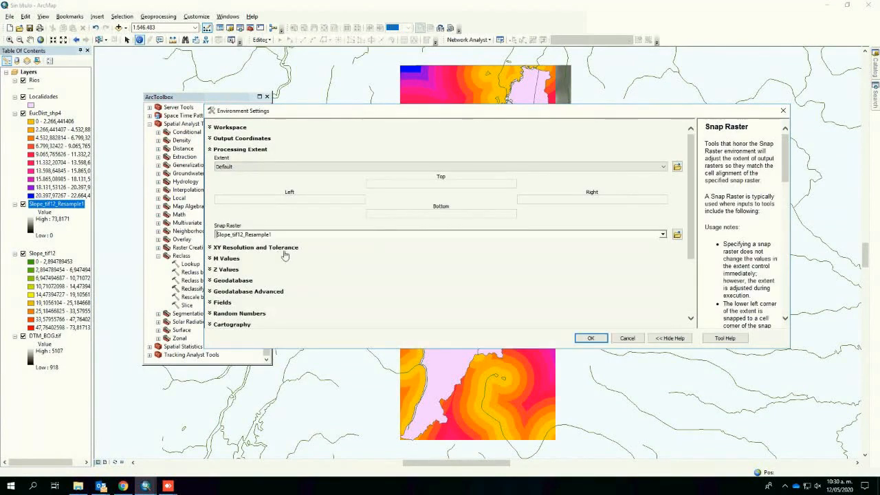
pyautogui.click(590, 339)
pyautogui.click(548, 338)
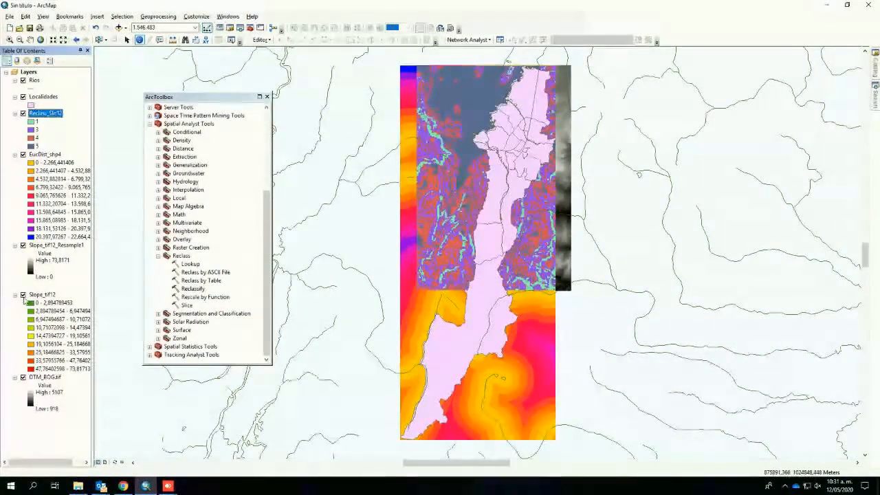
# Step: Hide the Slope_tif12, Slope_tif12_Resample1 and EucDist_shp4 layers
pyautogui.click(23, 294)
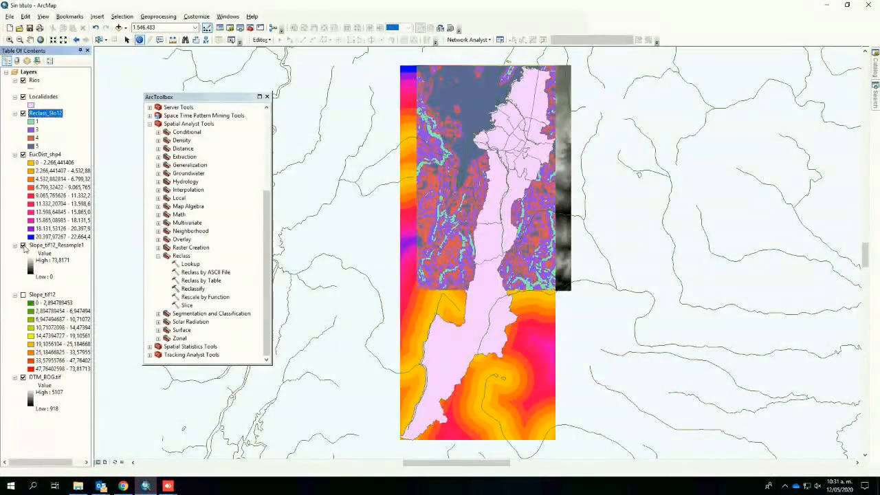
pyautogui.click(23, 245)
pyautogui.click(23, 154)
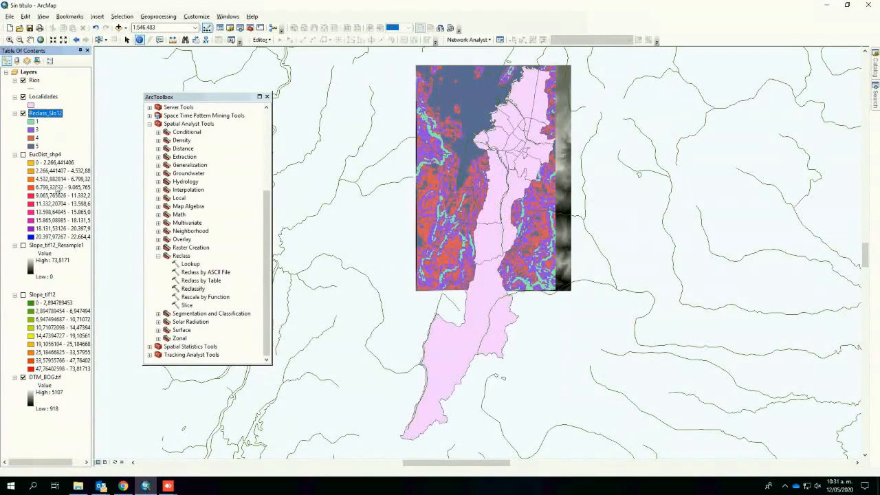
# Step: Compare the Reclass_Slo12 raster with the original Slope_tif12 layer by switching their visibility, leaving only the reclassified one shown
pyautogui.click(22, 294)
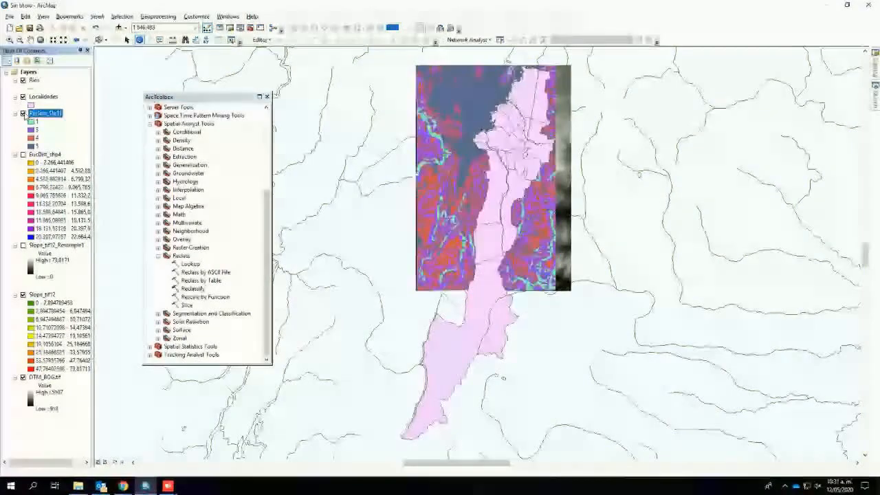
pyautogui.click(23, 114)
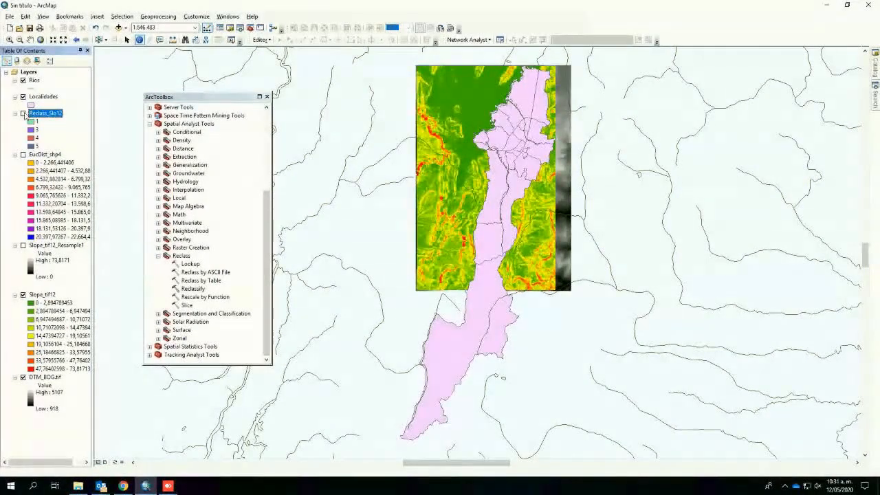
pyautogui.click(23, 294)
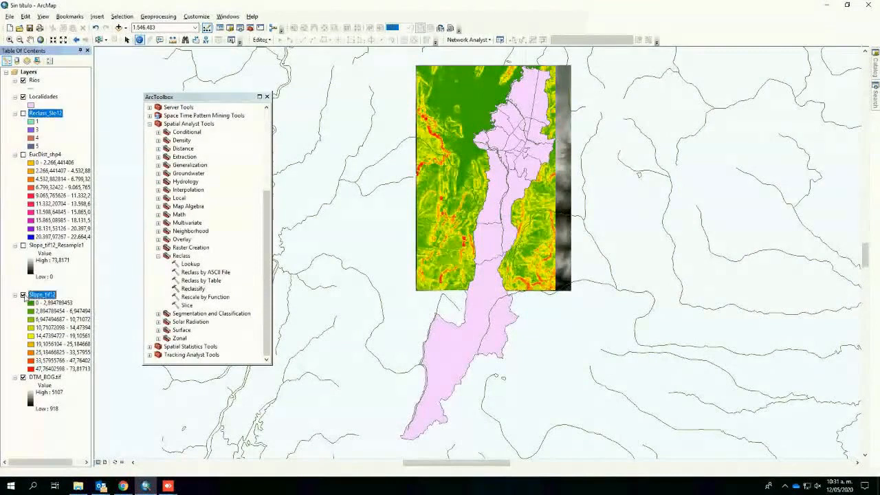
pyautogui.click(23, 113)
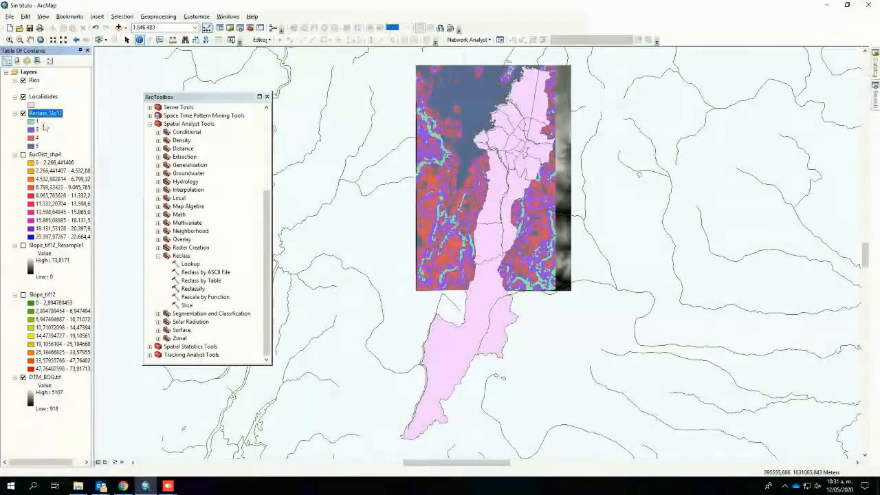
# Step: Reopen the latest Reclassify run from the geoprocessing results to reuse its slope settings
pyautogui.click(156, 17)
pyautogui.click(161, 118)
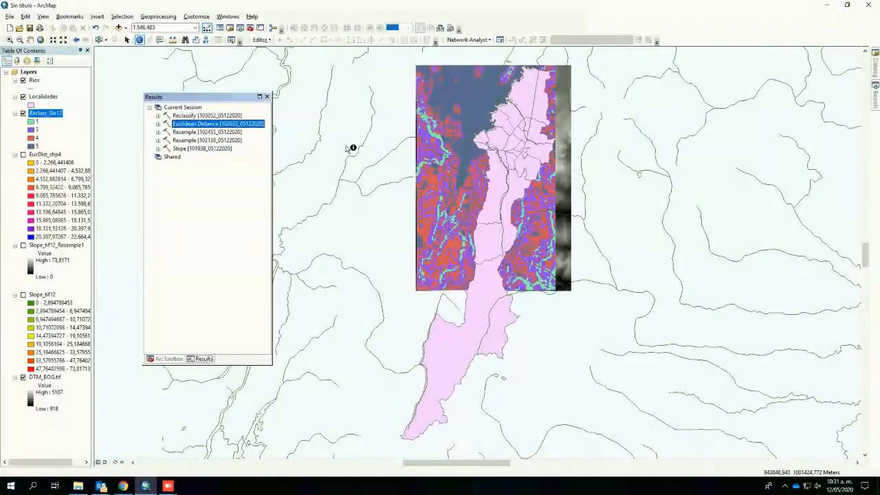
pyautogui.click(187, 117)
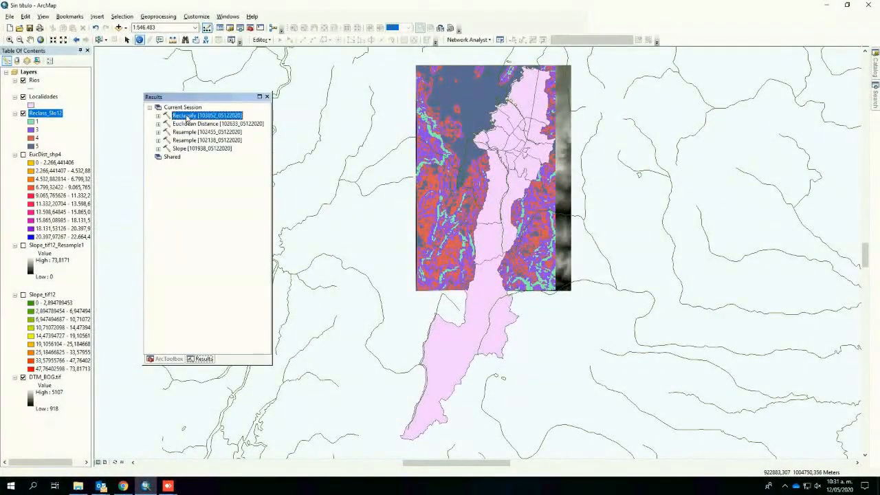
pyautogui.doubleClick(187, 117)
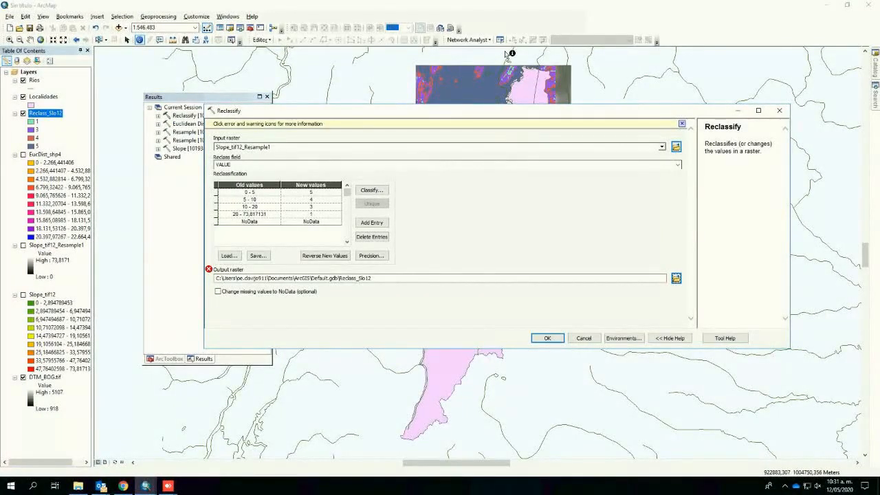
pyautogui.moveTo(521, 108); pyautogui.dragTo(582, 119)
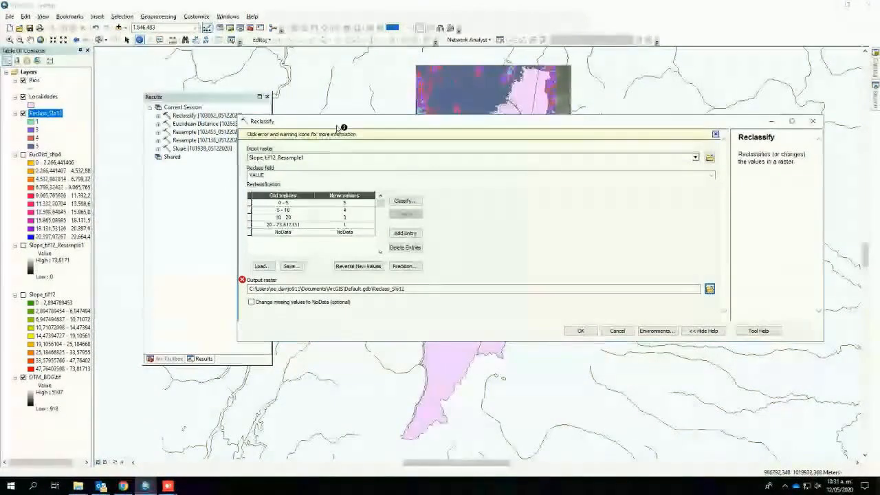
# Step: Set the new value for NoData to 0, name the output raster Reclass_Slo13 and run Reclassify
pyautogui.click(343, 235)
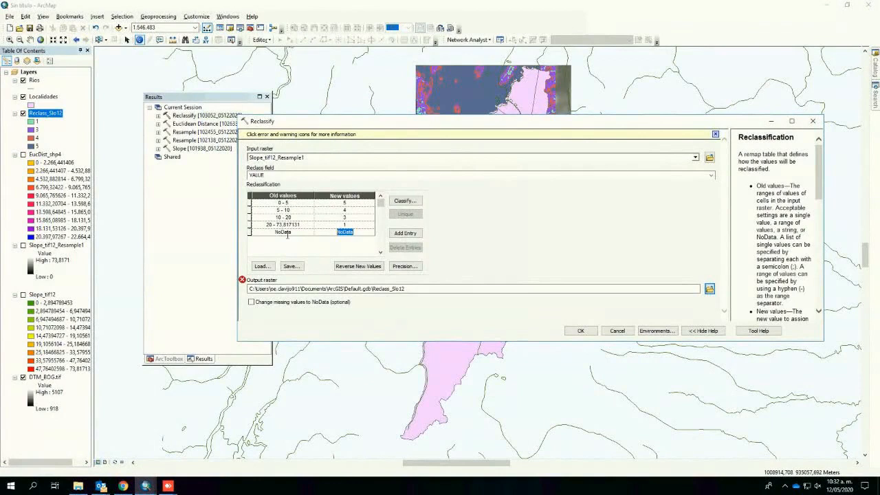
pyautogui.write('0')
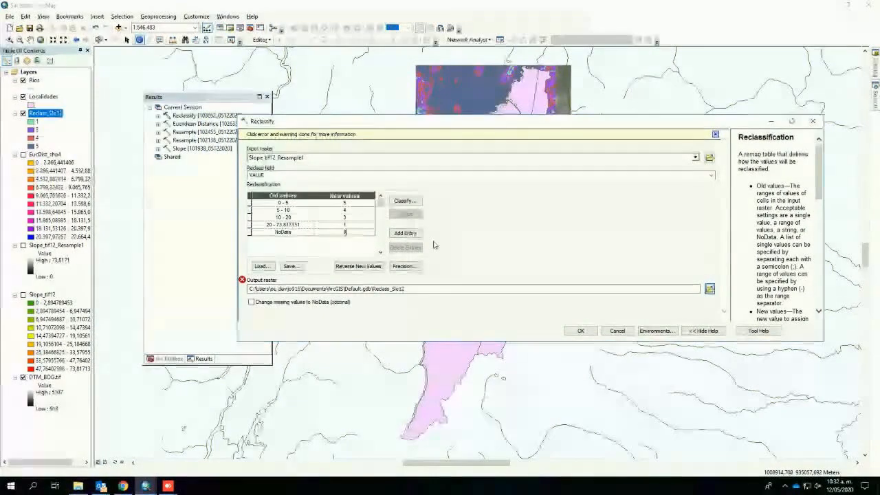
pyautogui.click(422, 288)
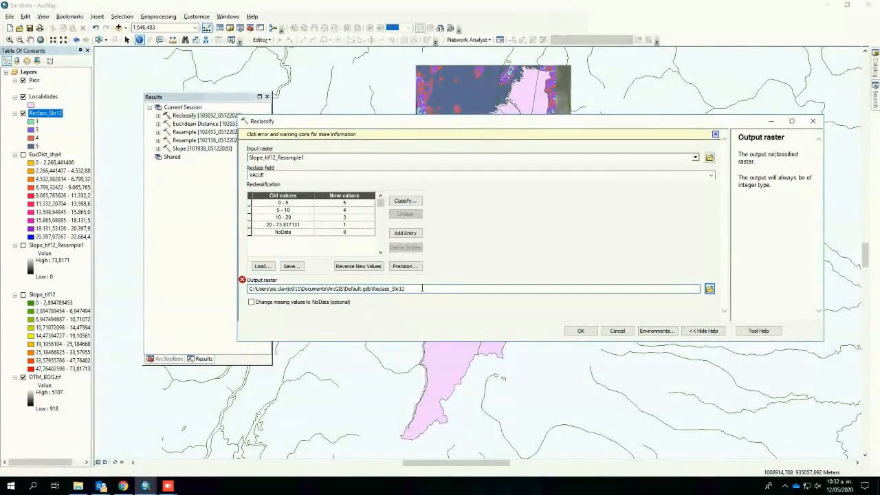
pyautogui.write('3')
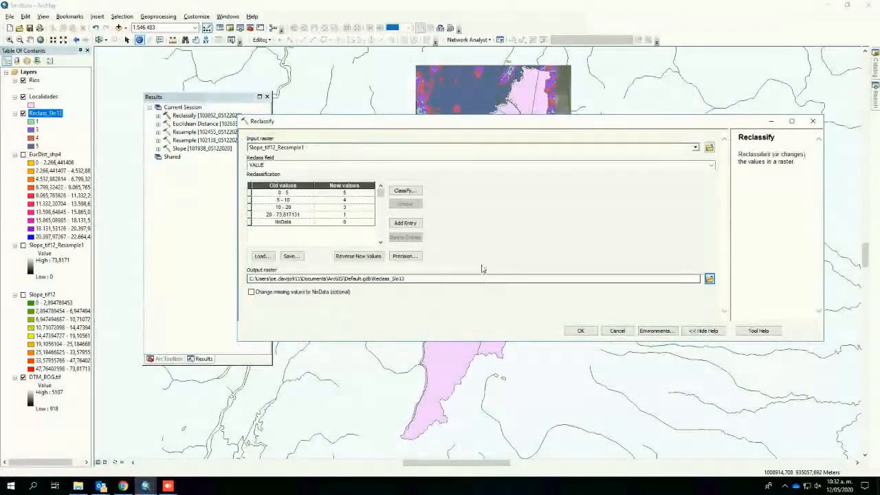
pyautogui.click(581, 331)
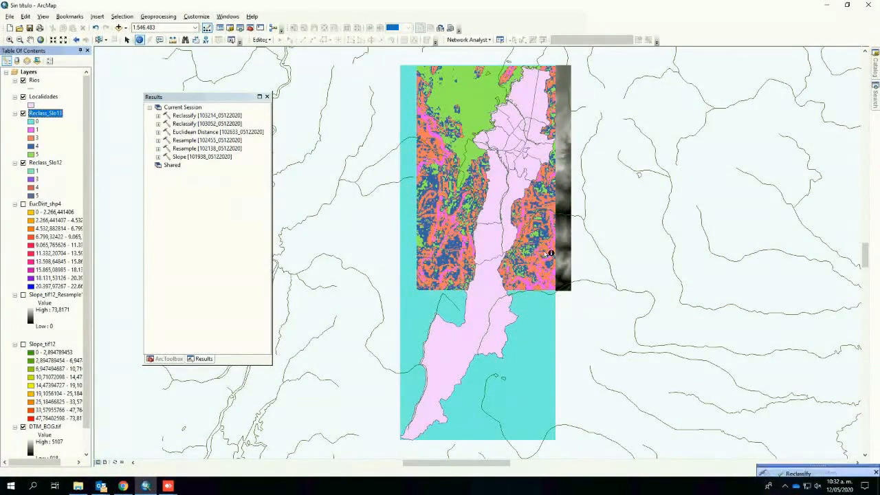
# Step: Identify a cell in the former NoData area of Reclass_Slo13 and review the raster's attribute table
pyautogui.click(405, 69)
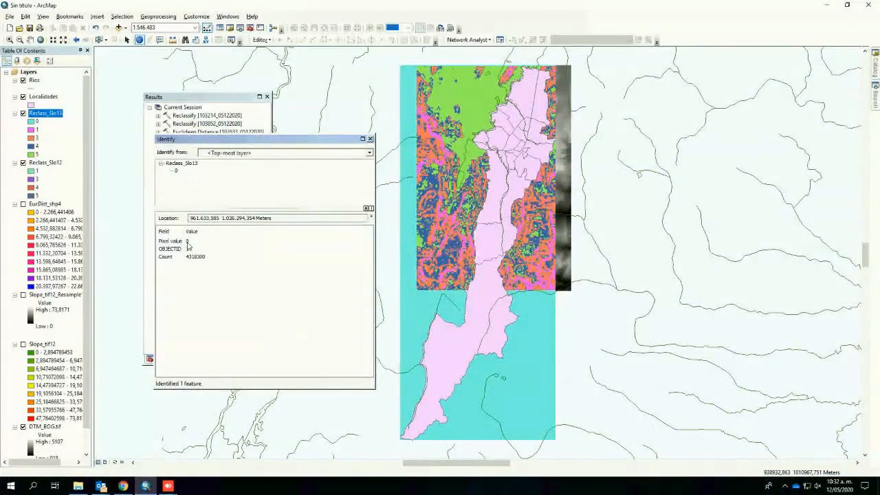
pyautogui.click(370, 139)
pyautogui.rightClick(39, 116)
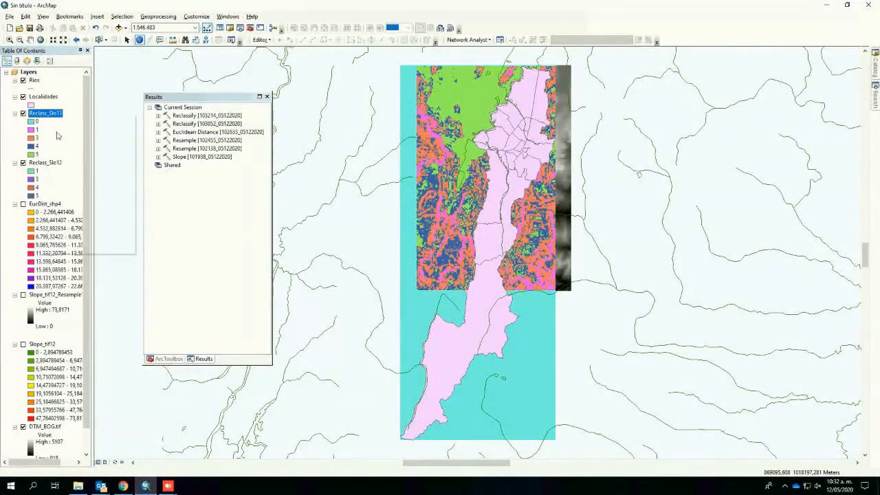
pyautogui.click(66, 141)
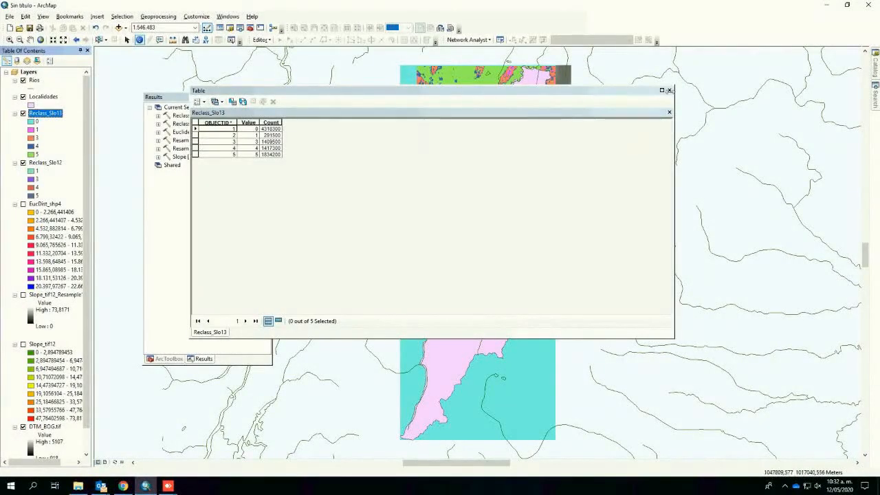
pyautogui.click(669, 91)
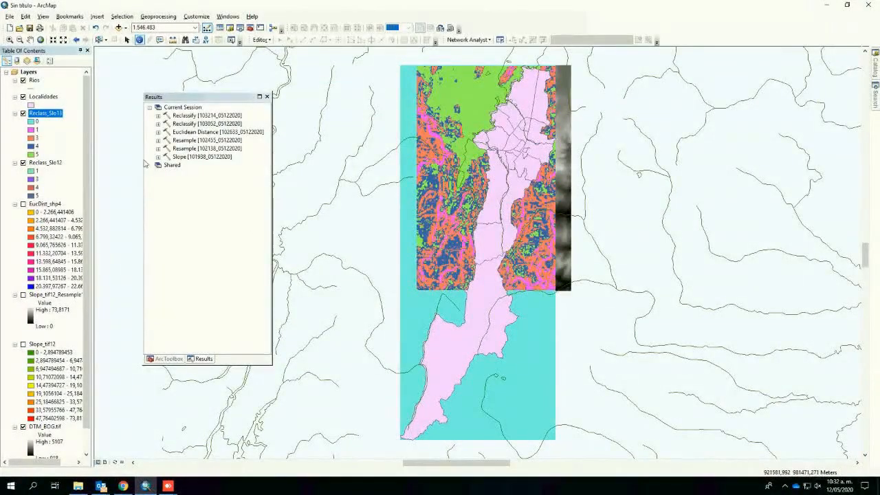
# Step: Start Reclassify on the EucDist_shp4 raster and set its classification to 4 classes
pyautogui.click(246, 30)
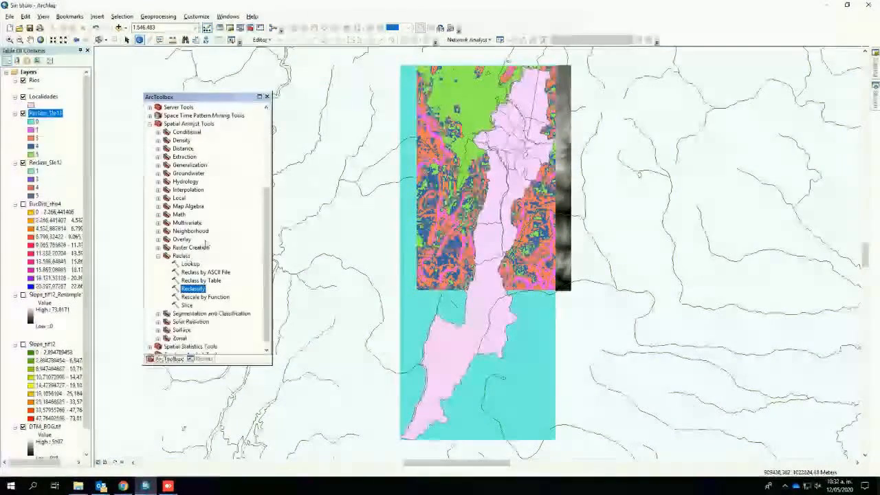
pyautogui.doubleClick(192, 291)
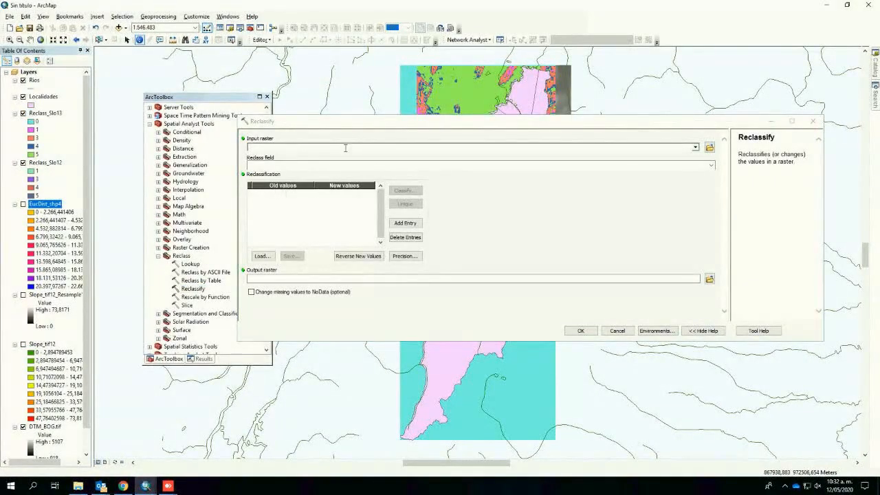
pyautogui.click(405, 191)
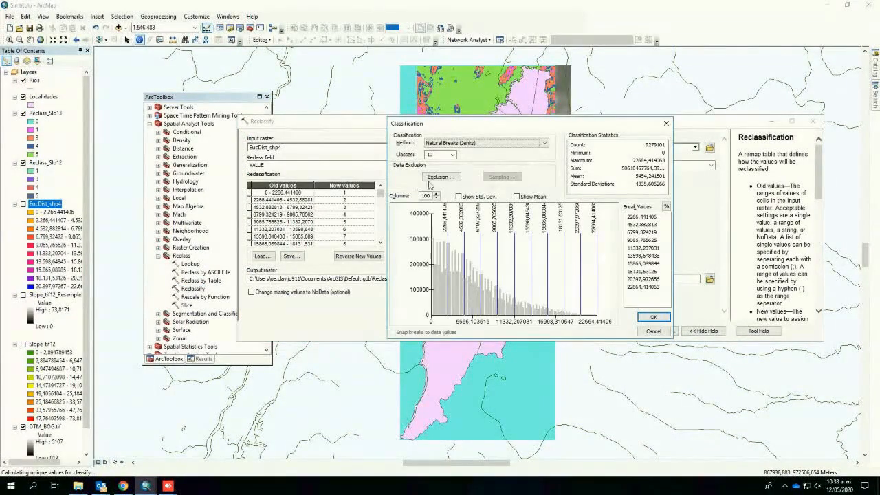
pyautogui.click(453, 155)
pyautogui.click(433, 180)
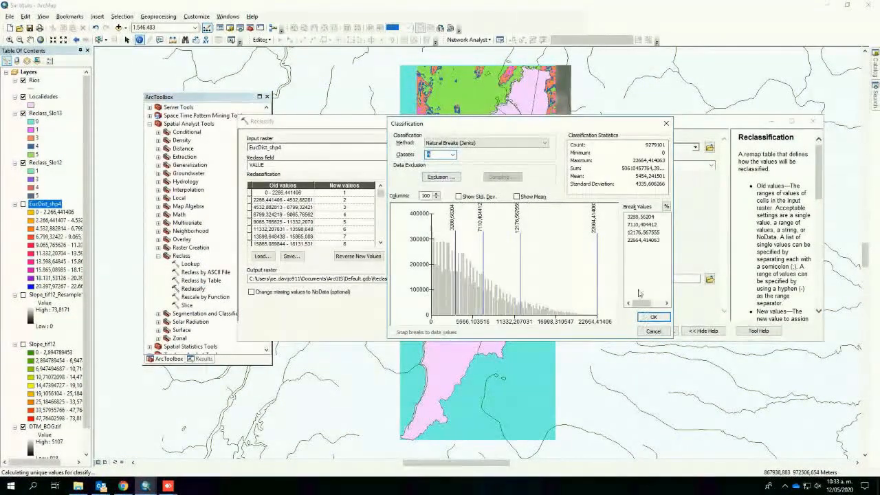
# Step: Set the distance break values to 250, 500 and 1000, keeping the maximum as the last break
pyautogui.click(637, 218)
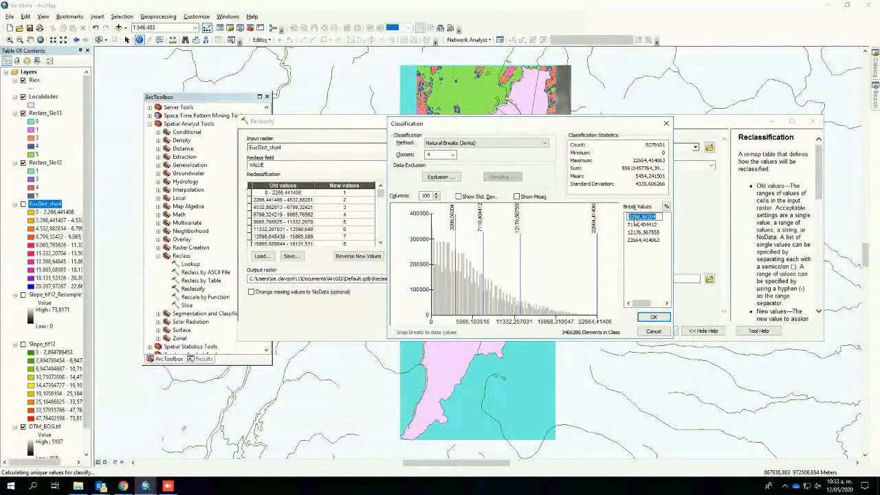
pyautogui.write('250')
pyautogui.click(636, 224)
pyautogui.write('5')
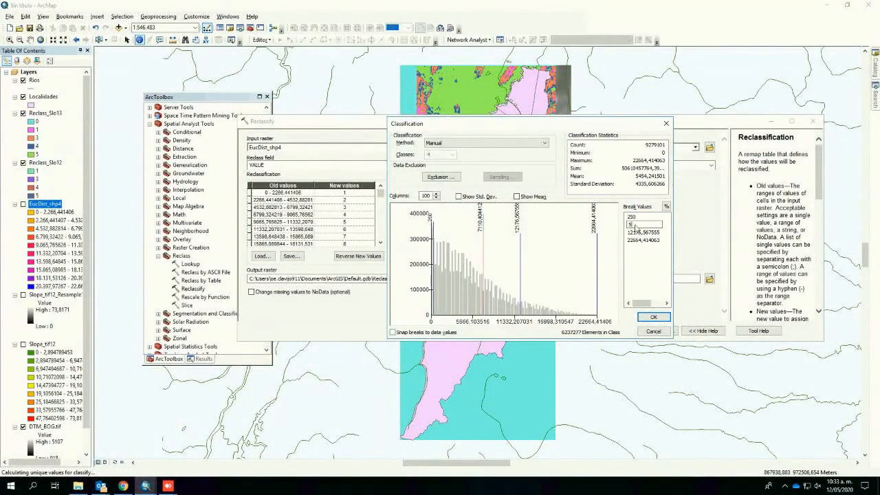
pyautogui.write('00')
pyautogui.click(641, 233)
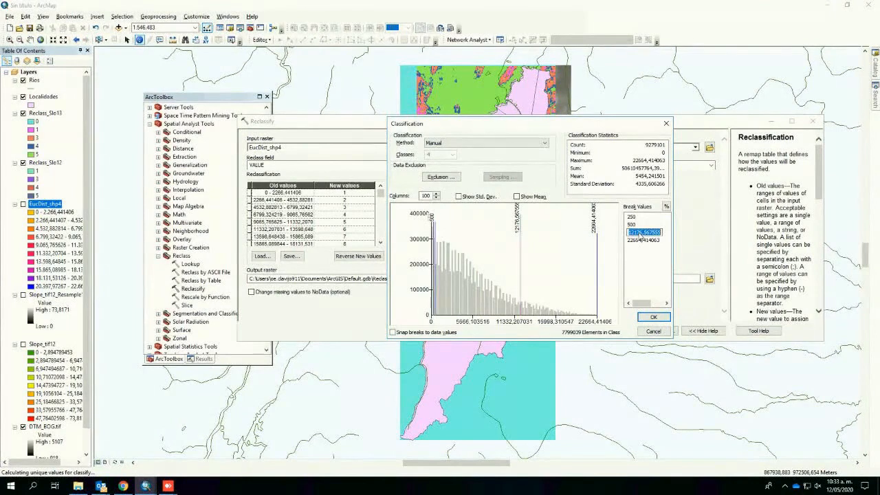
pyautogui.write('1000')
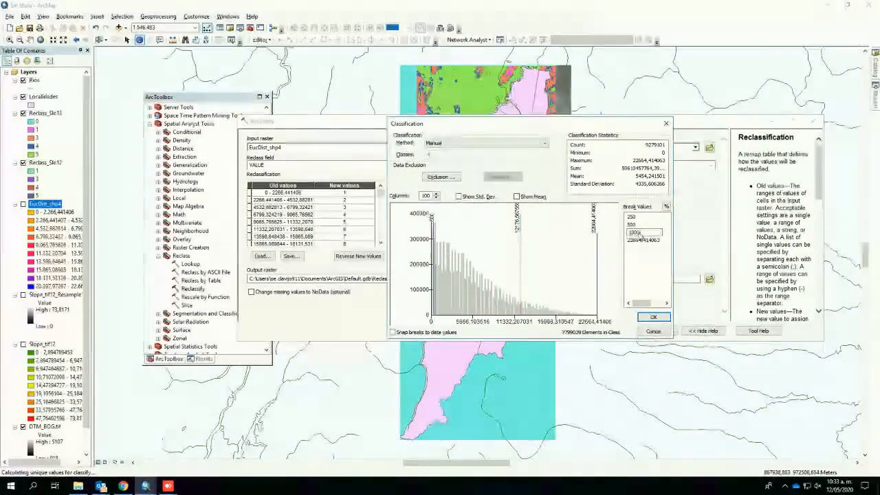
pyautogui.click(655, 318)
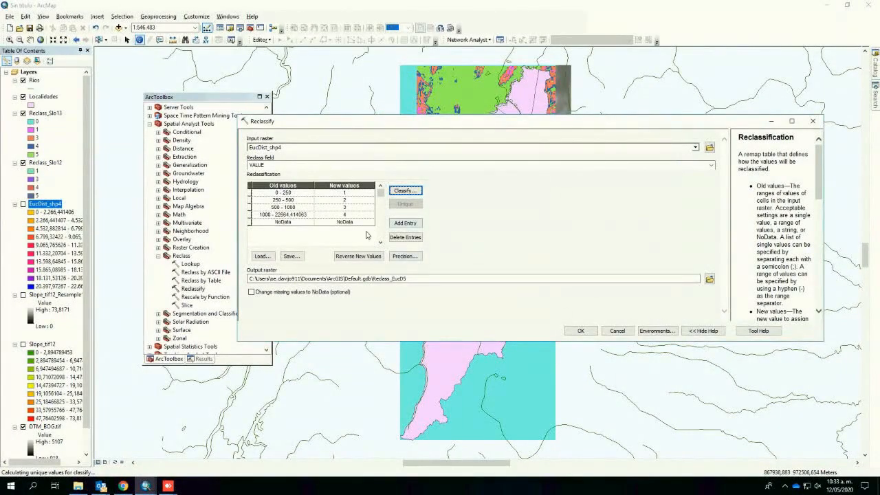
# Step: Reverse the new values, adjust them to 5, 4, 3 and 1 from nearest to farthest, and set NoData to 0
pyautogui.click(350, 214)
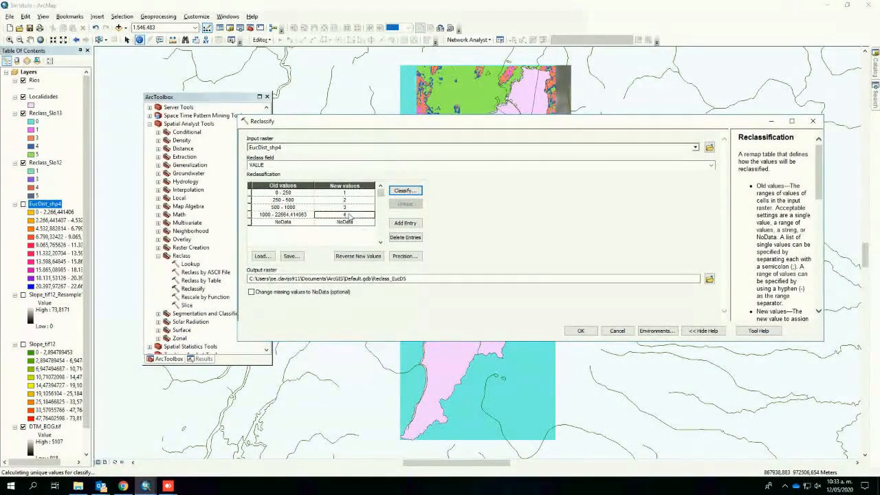
pyautogui.click(361, 257)
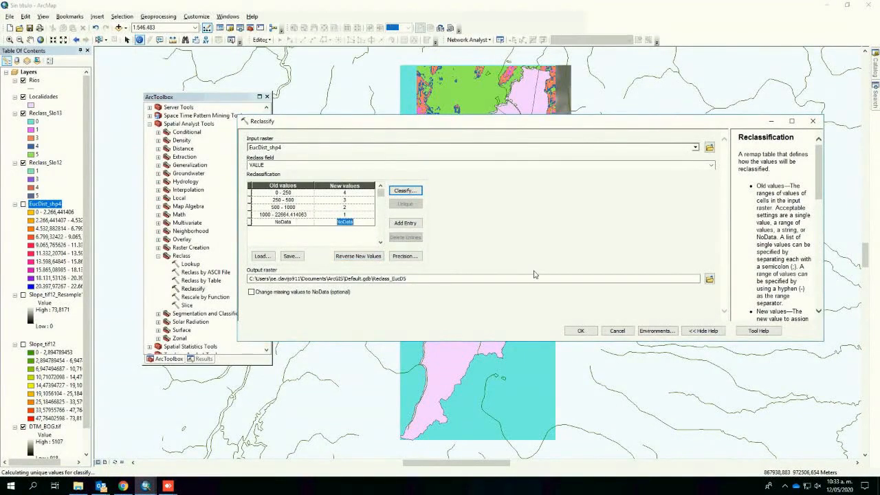
pyautogui.write('0')
# Step: Set Reclass_Slo13 as the snap raster for Reclassify and generate the Reclass_EucD5 output raster
pyautogui.click(658, 330)
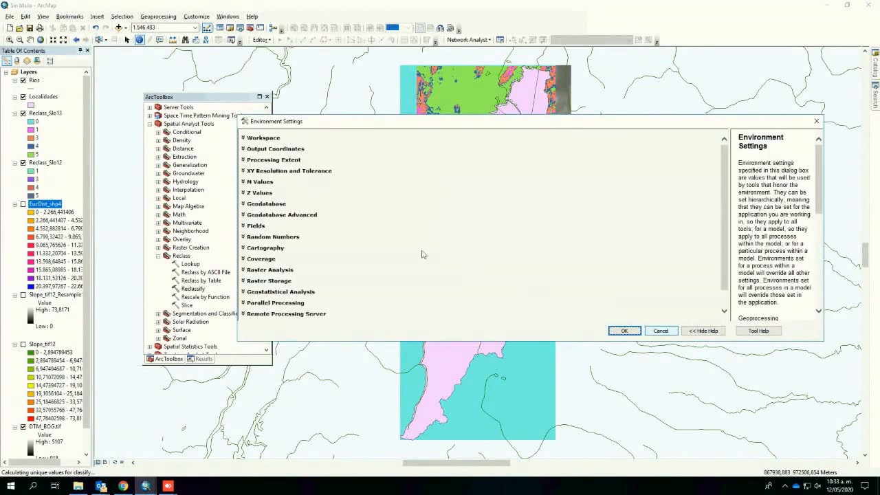
pyautogui.click(274, 159)
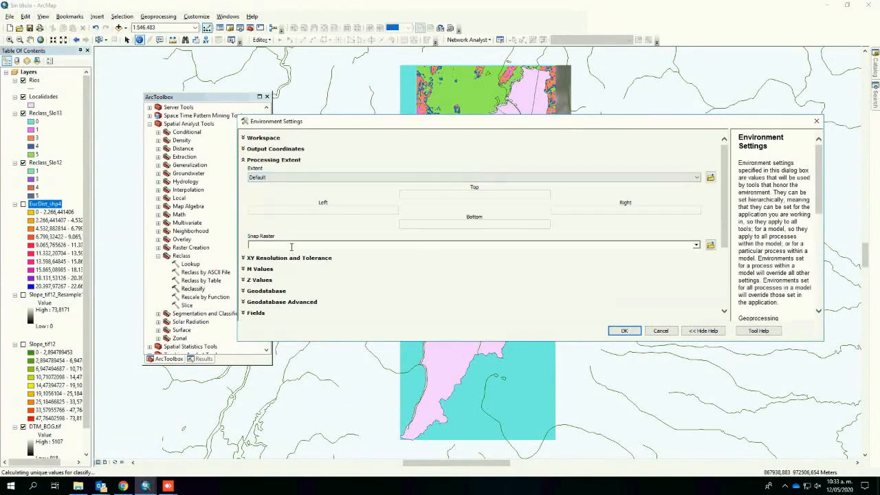
pyautogui.click(292, 245)
pyautogui.click(695, 246)
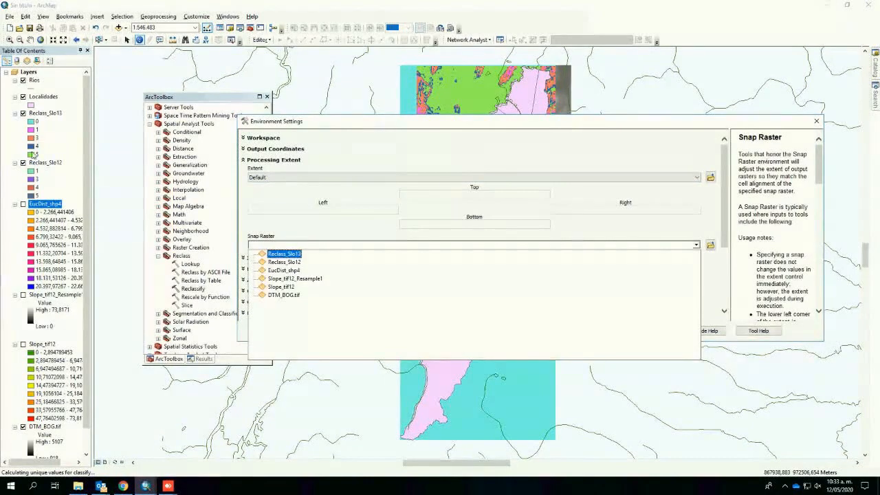
pyautogui.click(292, 255)
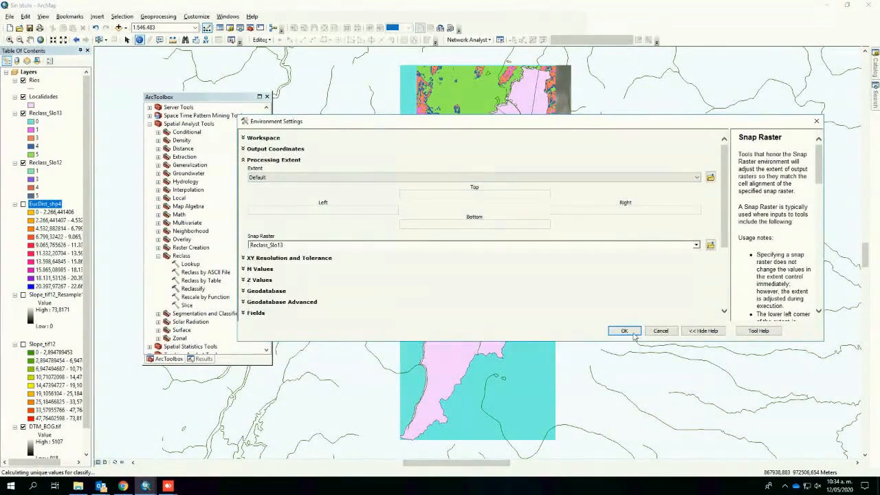
pyautogui.click(624, 331)
pyautogui.click(576, 331)
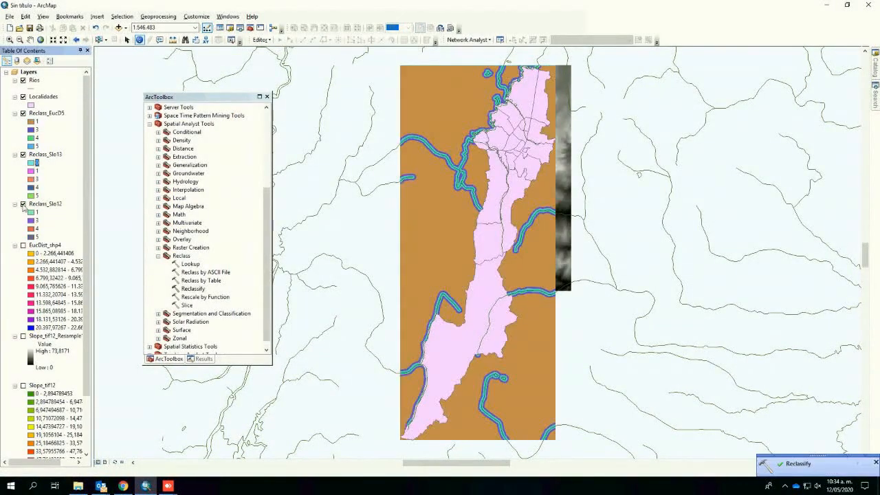
# Step: Hide Reclass_Slo12 and Reclass_Slo13, show EucDist_shp4, and compare it with Reclass_EucD5 by toggling the latter's visibility
pyautogui.click(24, 205)
pyautogui.click(24, 156)
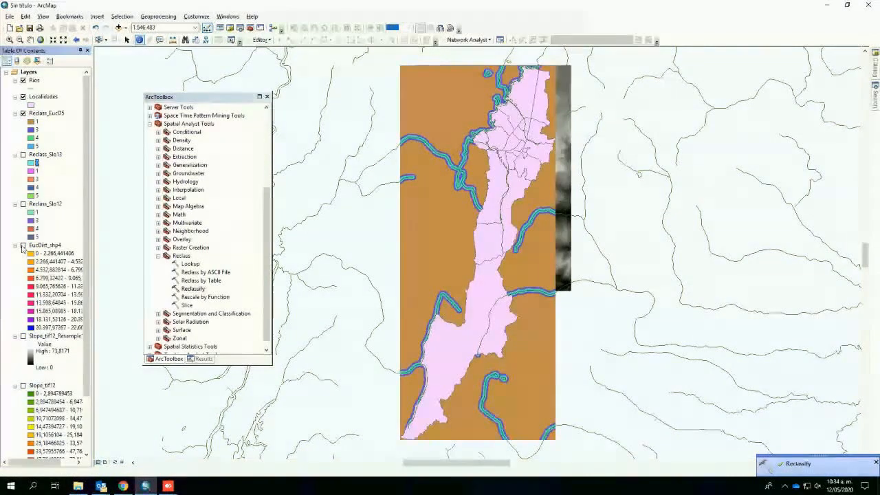
pyautogui.click(22, 245)
pyautogui.click(23, 113)
pyautogui.click(23, 113)
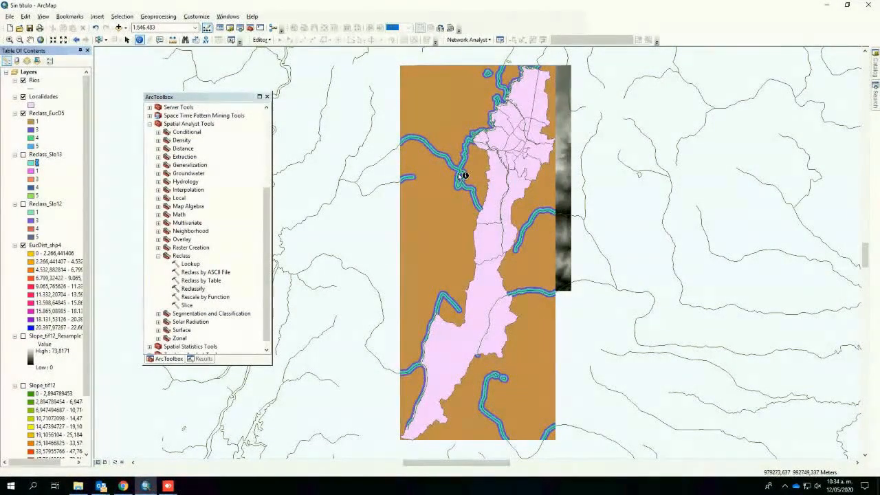
# Step: Switch to the PowerPoint presentation and review the slope, distance and density score tables on slide 4
pyautogui.hotkey('ctrl', 'Left')
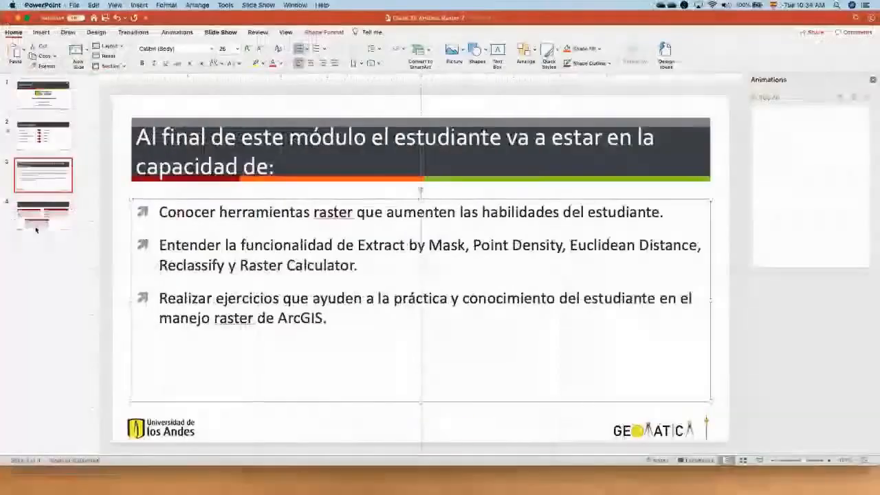
pyautogui.click(38, 228)
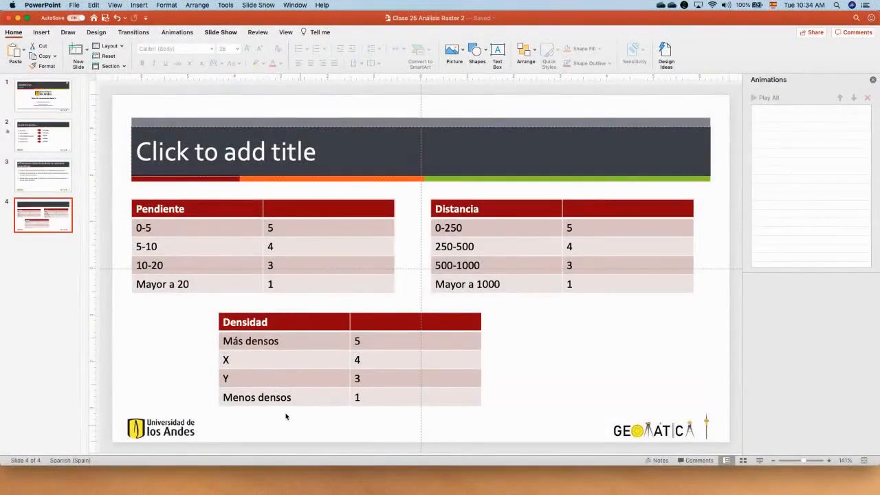
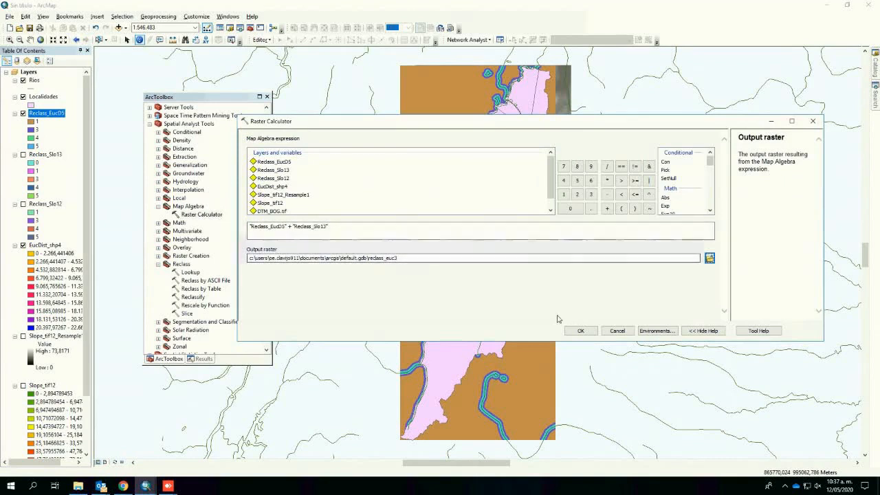
# Step: Run Raster Calculator to add Reclass_EucD5 and Reclass_Slo13 into the output raster reclass_euc3
pyautogui.click(579, 331)
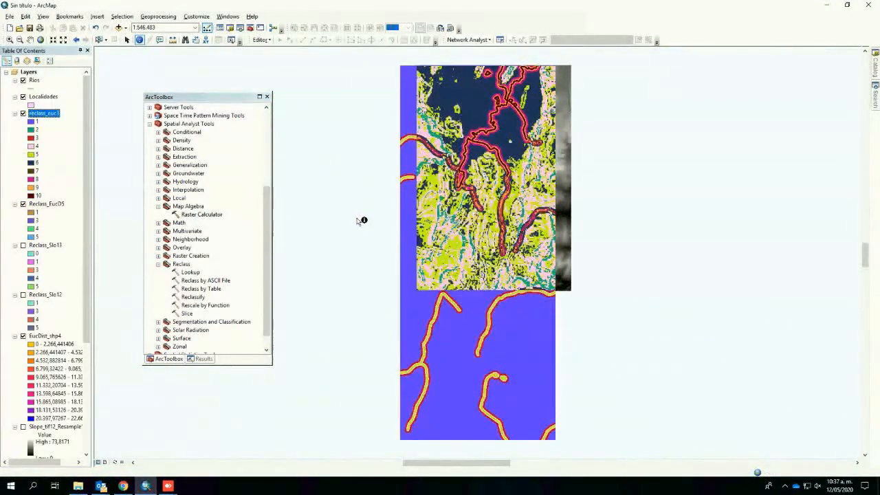
# Step: Hide the Localidades layer and open Extract by Attributes with reclass_euc3 as the input raster
pyautogui.click(23, 97)
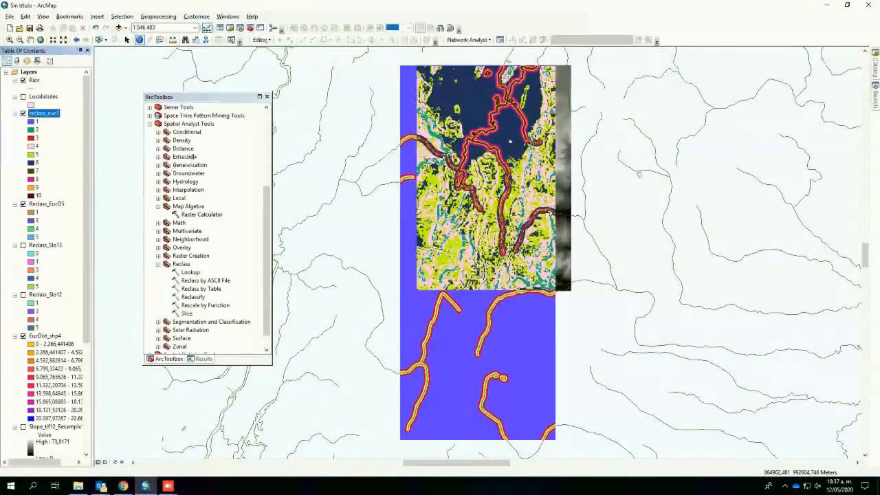
pyautogui.click(159, 157)
pyautogui.click(183, 166)
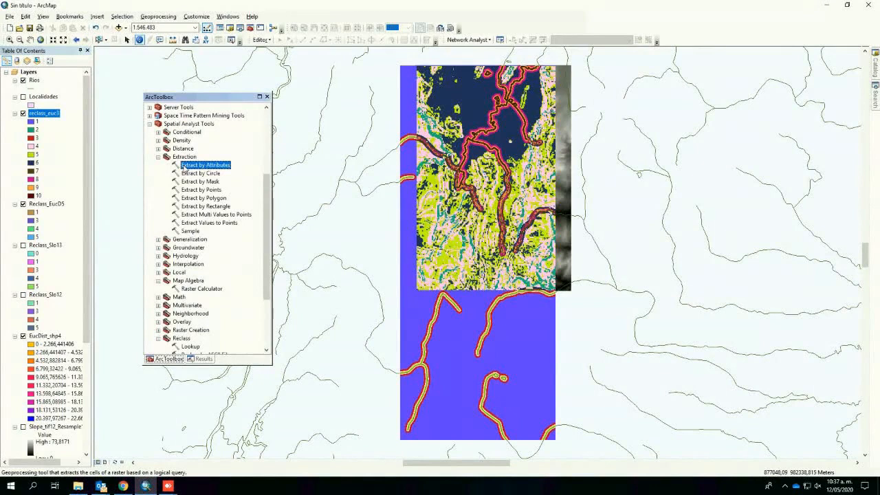
pyautogui.doubleClick(198, 165)
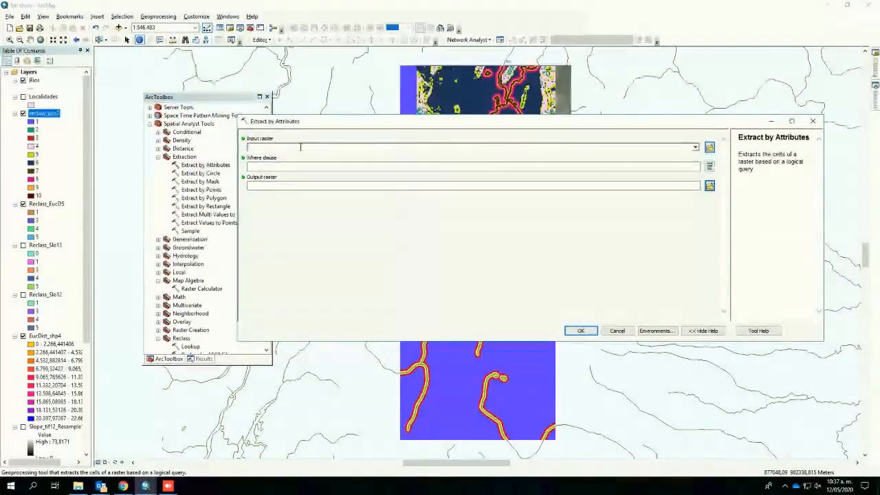
pyautogui.moveTo(273, 165); pyautogui.dragTo(285, 149)
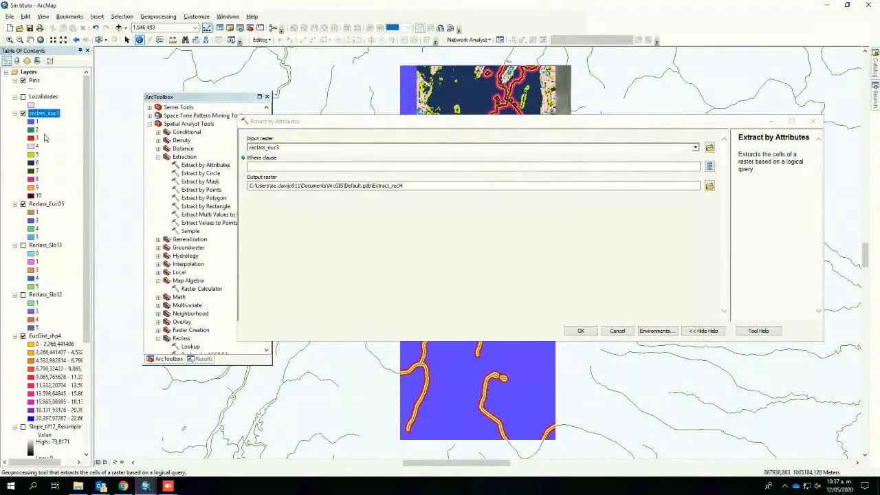
# Step: Build the where clause Value >= 8 and run the extraction into the output raster Extract_recl4
pyautogui.click(710, 167)
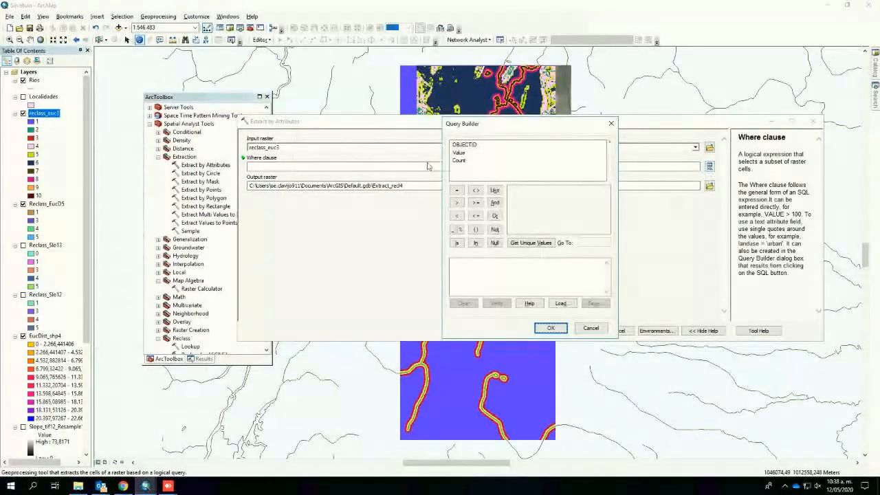
pyautogui.doubleClick(459, 153)
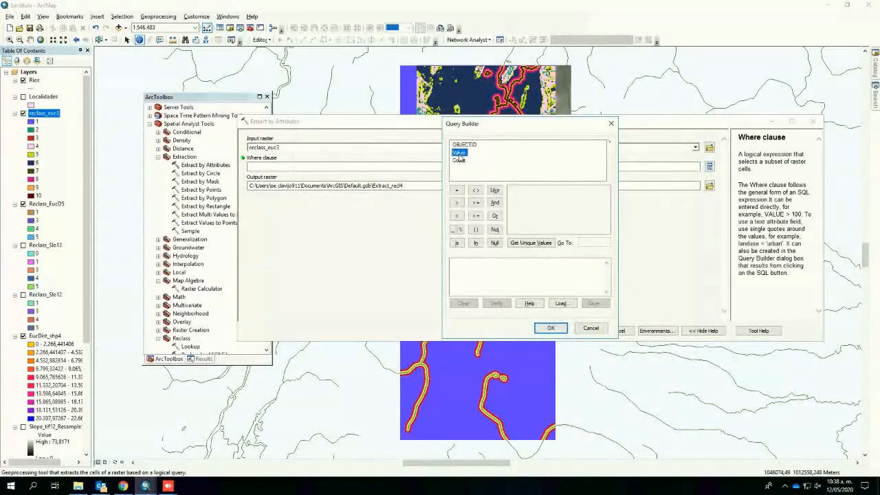
pyautogui.click(476, 202)
pyautogui.write('8')
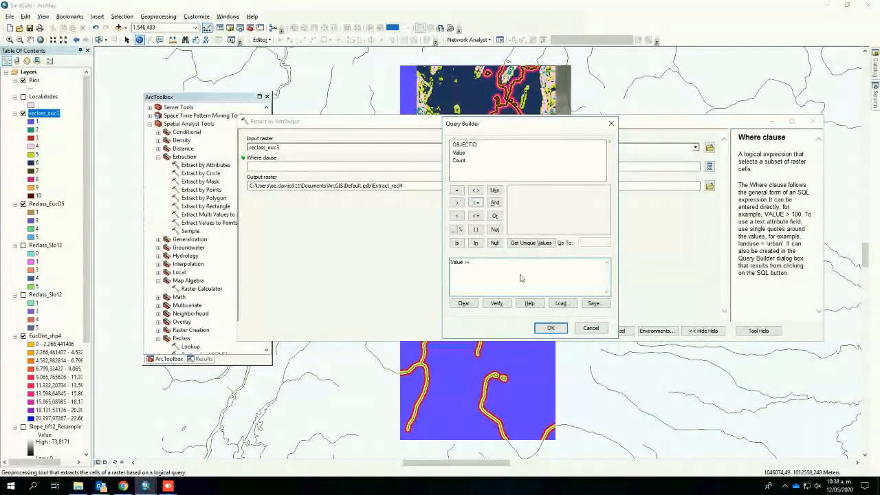
pyautogui.click(551, 327)
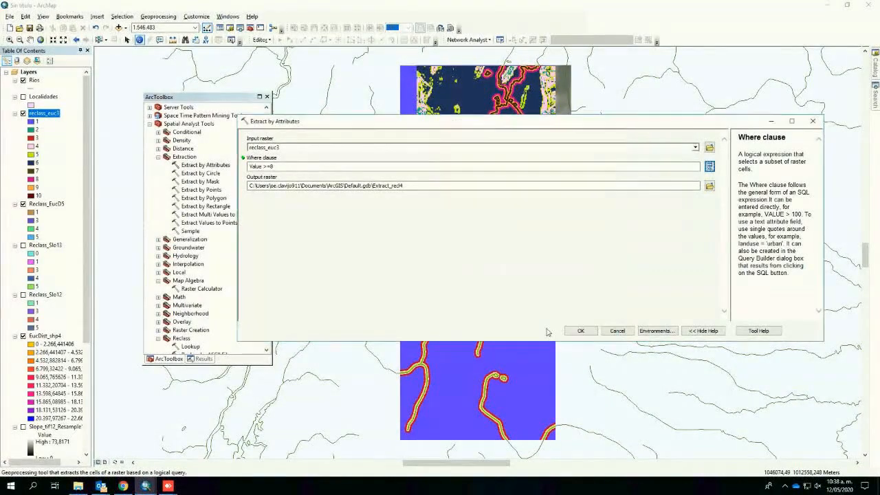
pyautogui.click(581, 332)
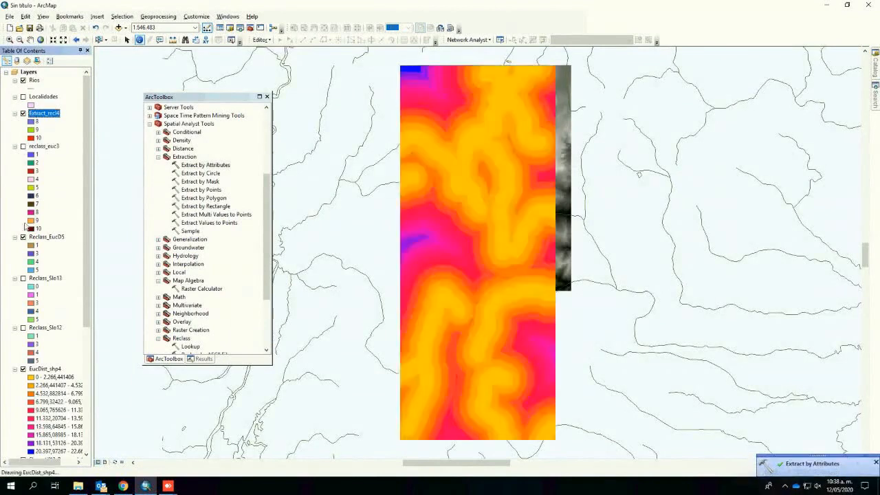
# Step: Hide the reclass_euc3, Reclass_EucD5 and EucDist_shp4 rasters so that Extract_recl4 shows over the terrain model
pyautogui.scroll(-5, 24, 227)
pyautogui.click(24, 179)
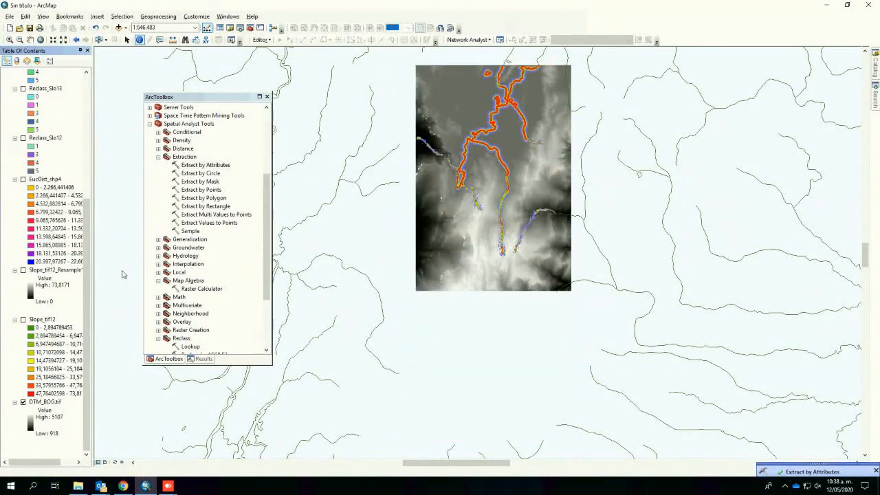
pyautogui.scroll(5, 112, 152)
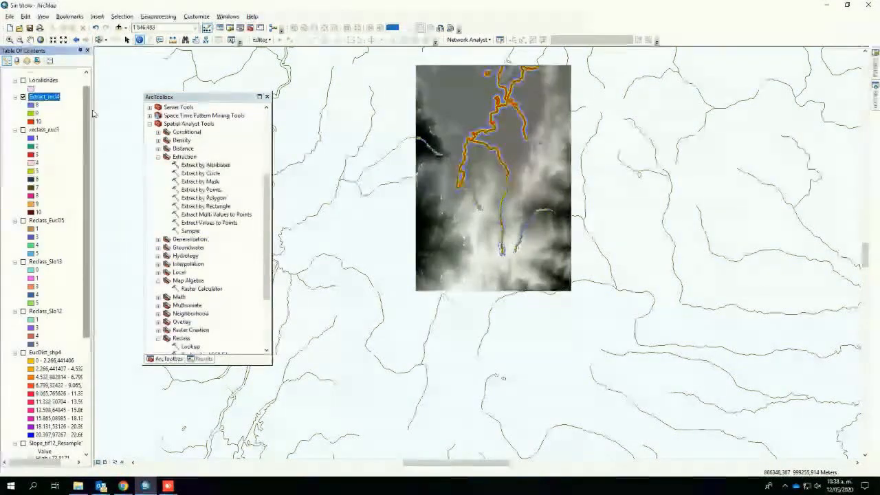
pyautogui.scroll(1, 95, 105)
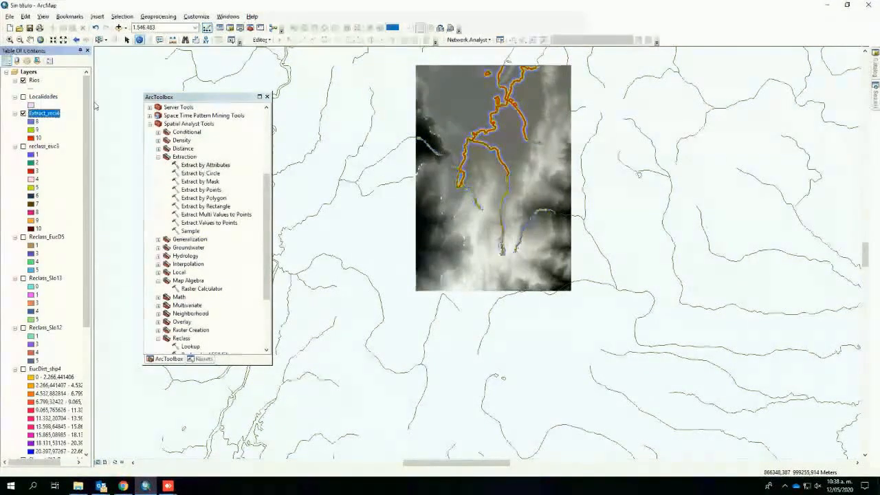
# Step: Give Localidades the Hollow symbol and show its outlines with DTM_BOG.tif hidden
pyautogui.click(31, 104)
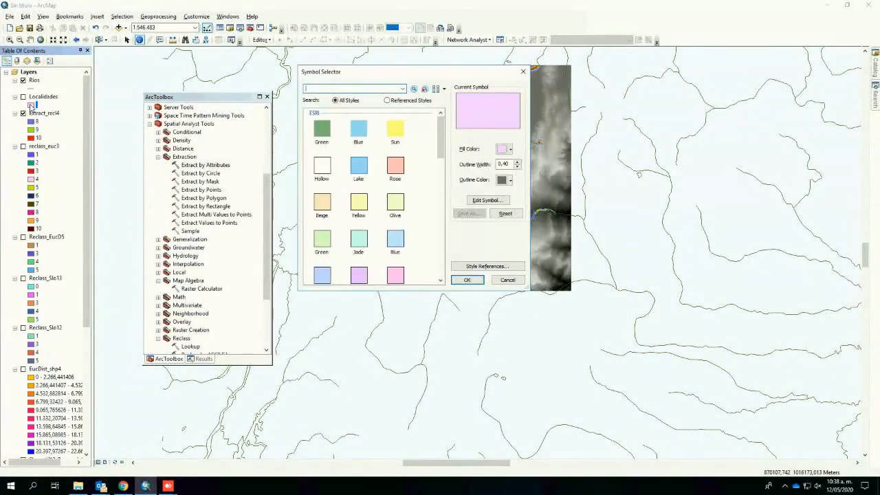
pyautogui.click(326, 169)
pyautogui.click(481, 282)
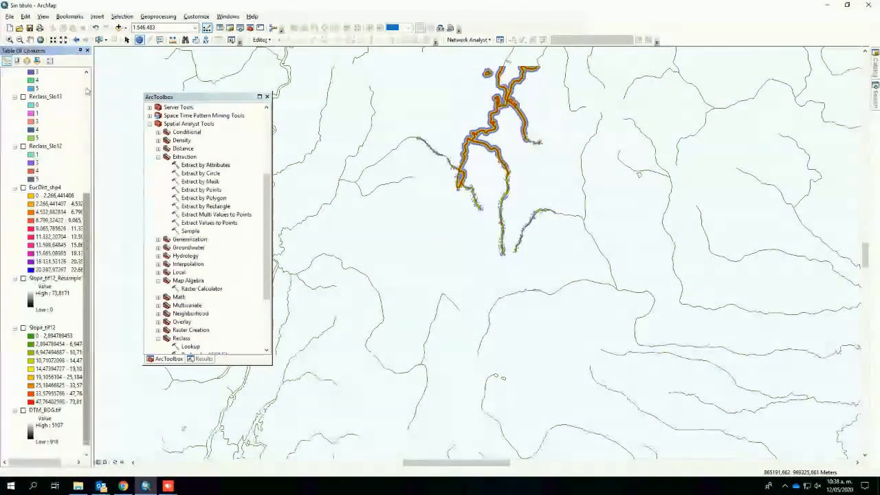
pyautogui.click(23, 96)
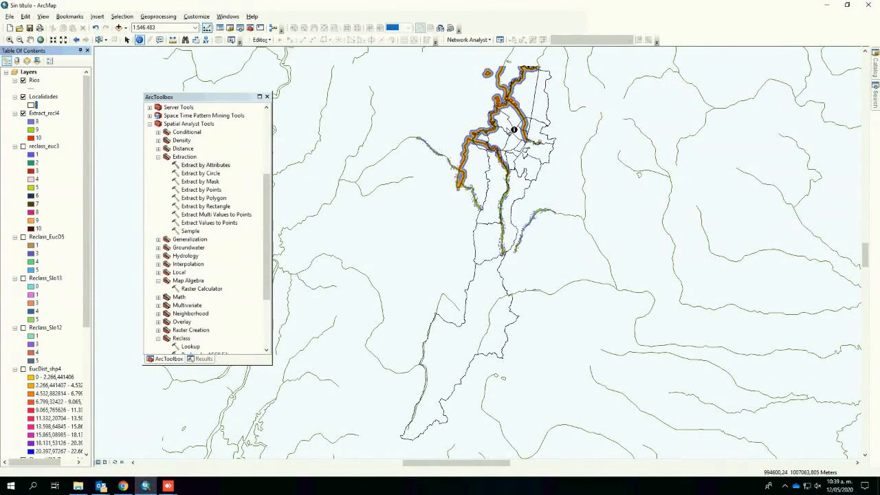
# Step: Add the Poblacion points from the catalog and run Extract Values to Points on them with reclass_euc3, output to Extract_shp2
pyautogui.click(876, 68)
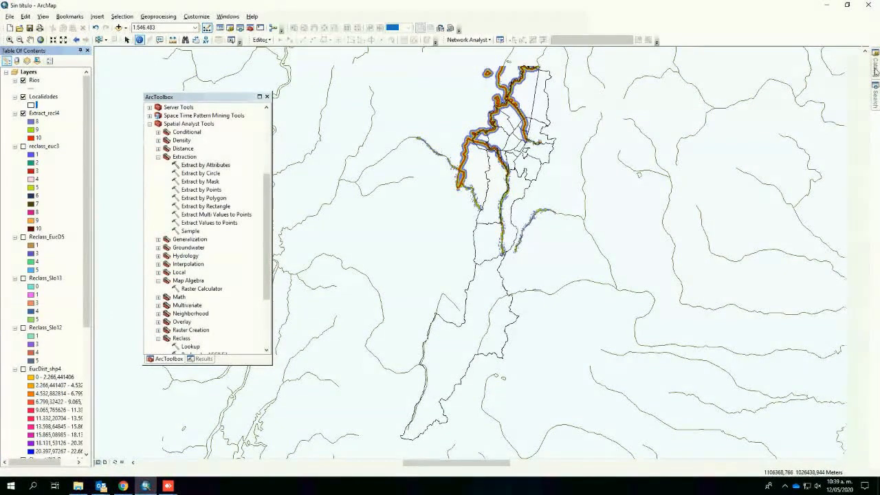
pyautogui.moveTo(772, 180); pyautogui.dragTo(527, 250)
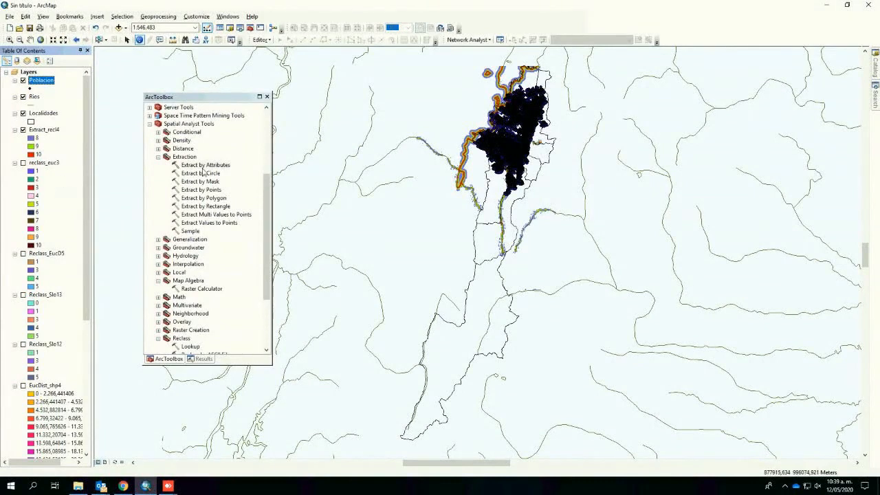
pyautogui.doubleClick(207, 223)
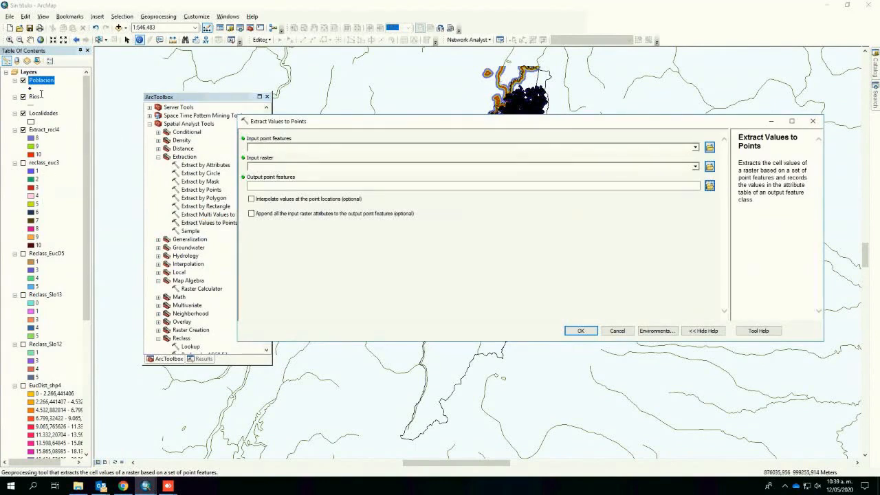
pyautogui.moveTo(43, 81); pyautogui.dragTo(265, 150)
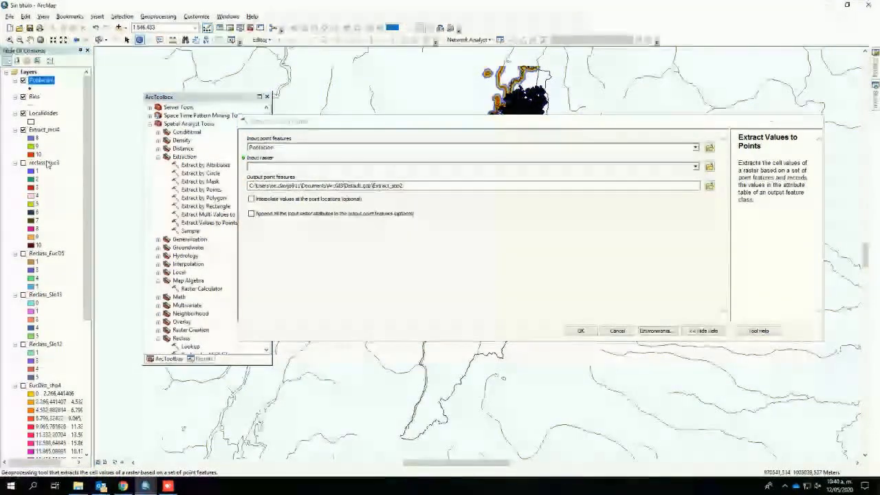
pyautogui.moveTo(46, 163); pyautogui.dragTo(323, 169)
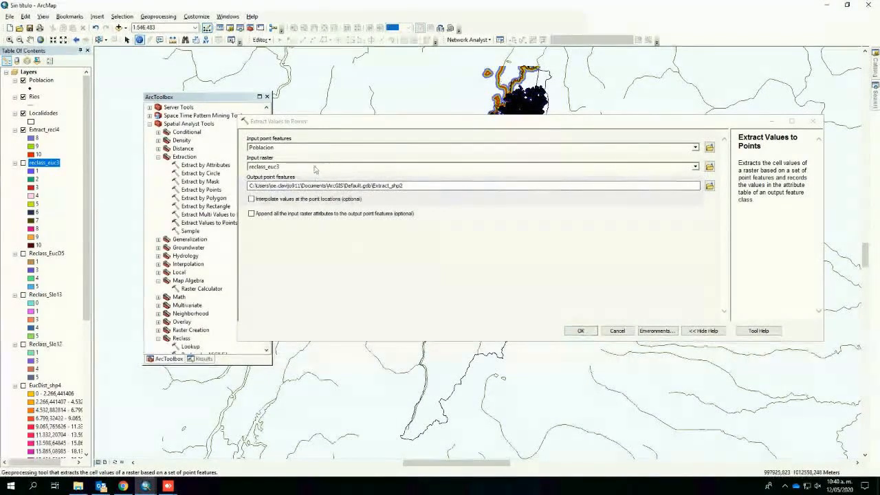
pyautogui.click(581, 331)
# Step: Open the Extract_shp2 attribute table and select the records with RASTERVALU >= 8
pyautogui.hotkey('ctrl', 't')
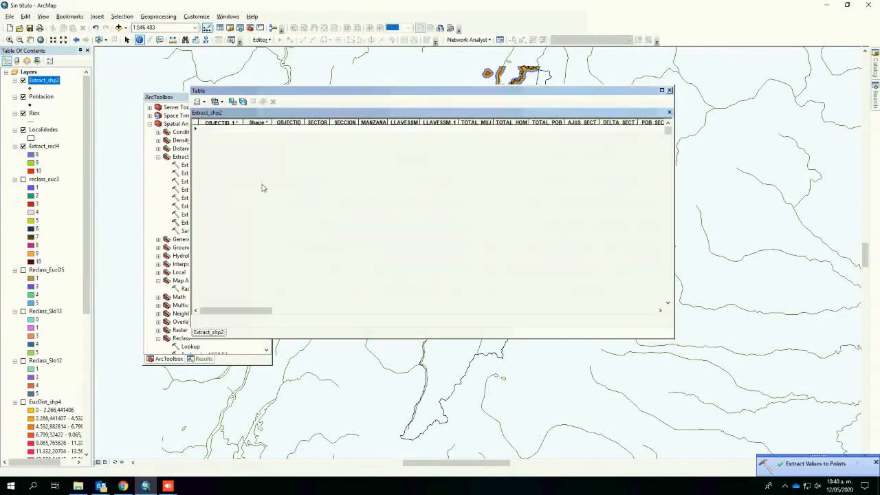
pyautogui.click(651, 313)
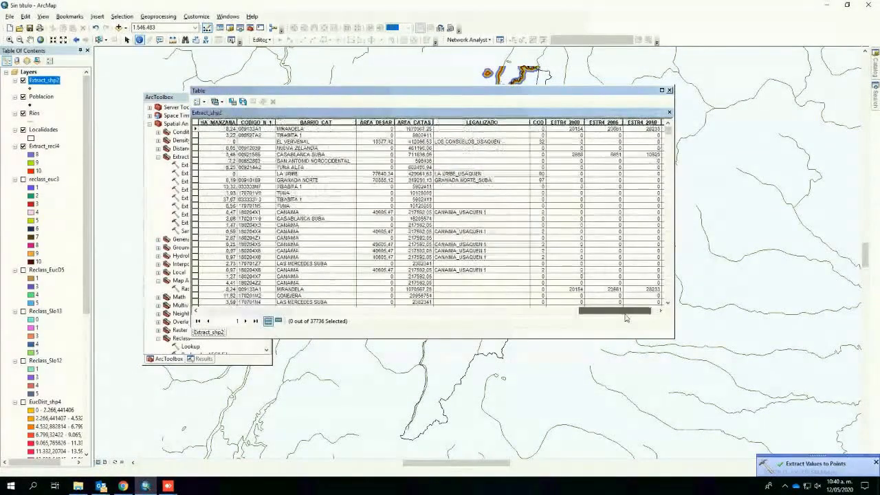
pyautogui.moveTo(627, 317); pyautogui.dragTo(640, 312)
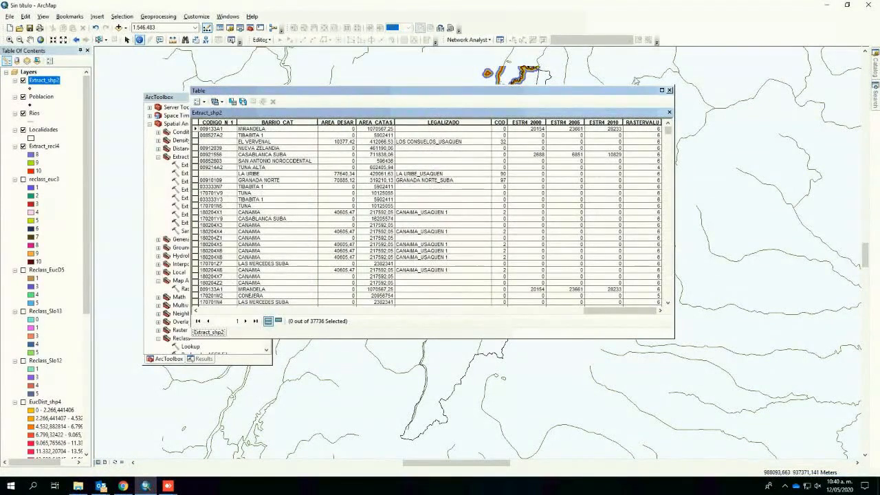
pyautogui.click(233, 101)
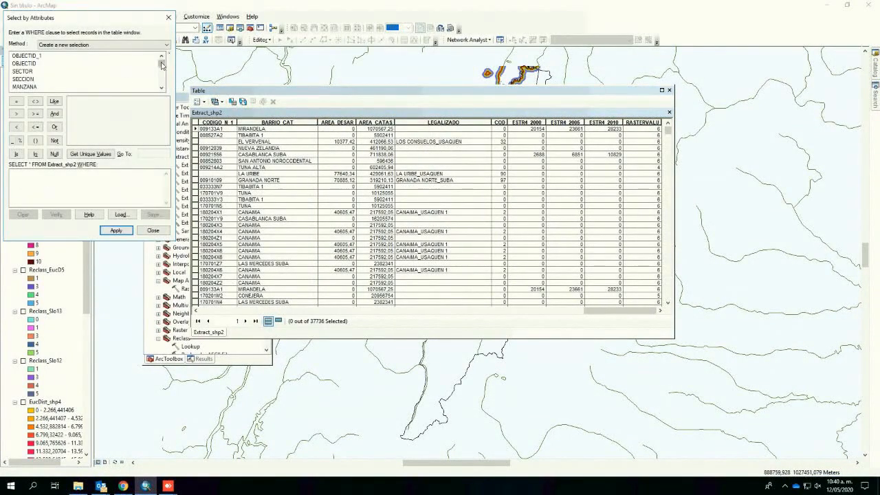
pyautogui.moveTo(162, 65); pyautogui.dragTo(162, 83)
pyautogui.doubleClick(28, 87)
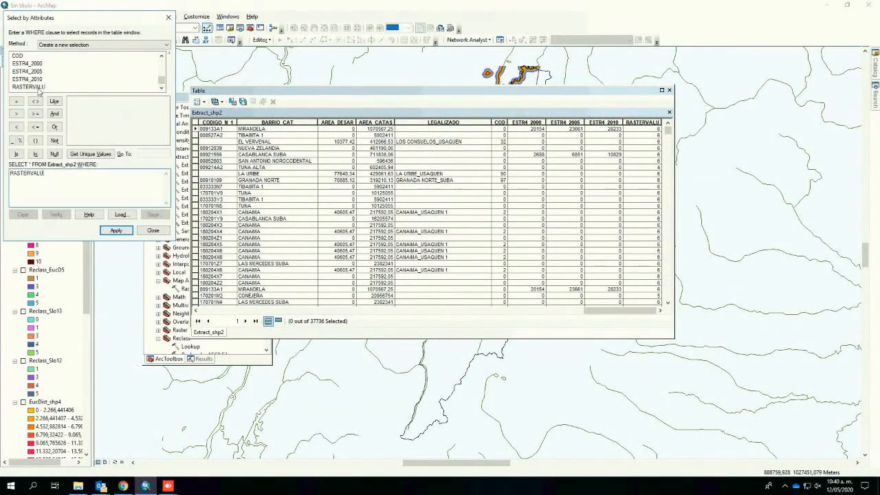
pyautogui.click(17, 114)
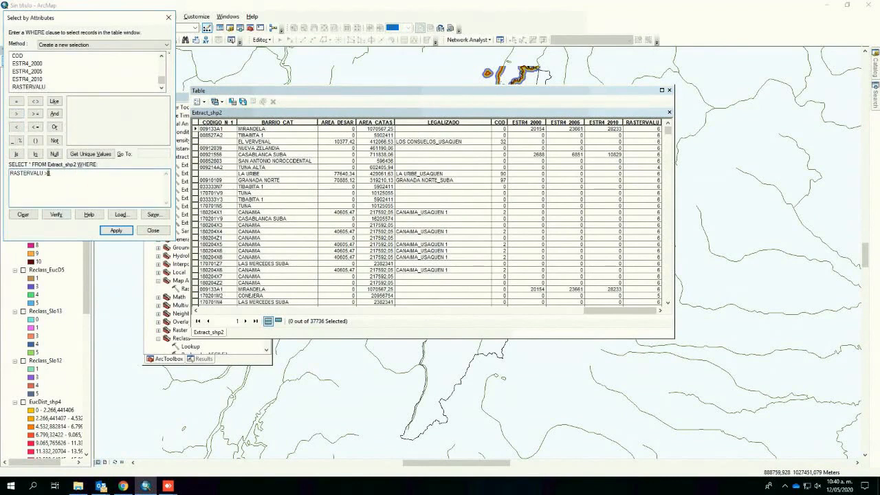
pyautogui.click(116, 230)
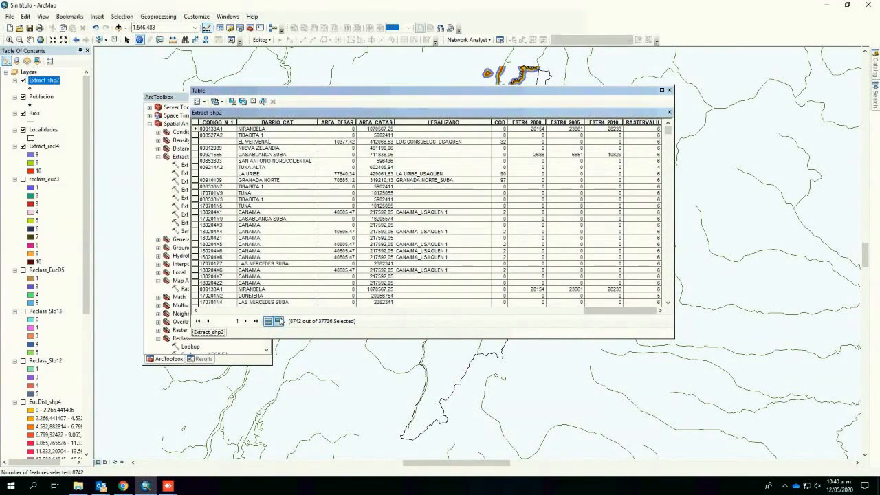
# Step: Show only the selected records and check the POB_2010 field statistics, focusing on the population sum
pyautogui.click(658, 310)
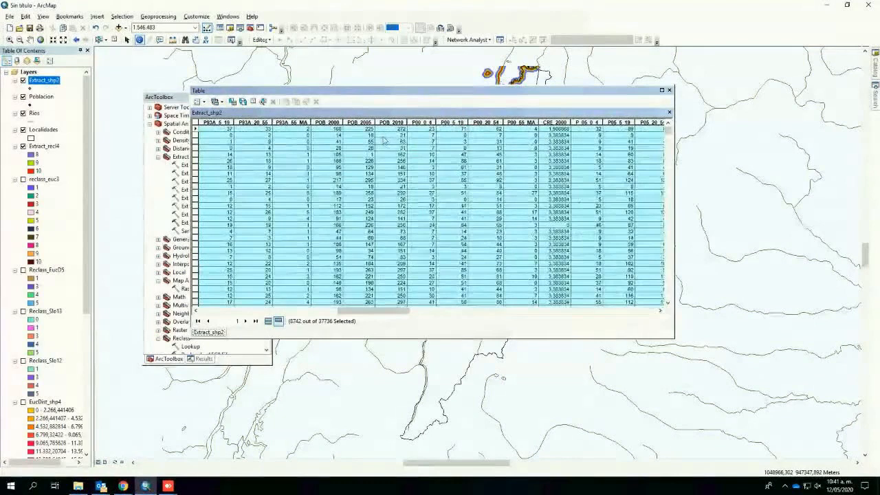
pyautogui.rightClick(392, 123)
pyautogui.click(419, 171)
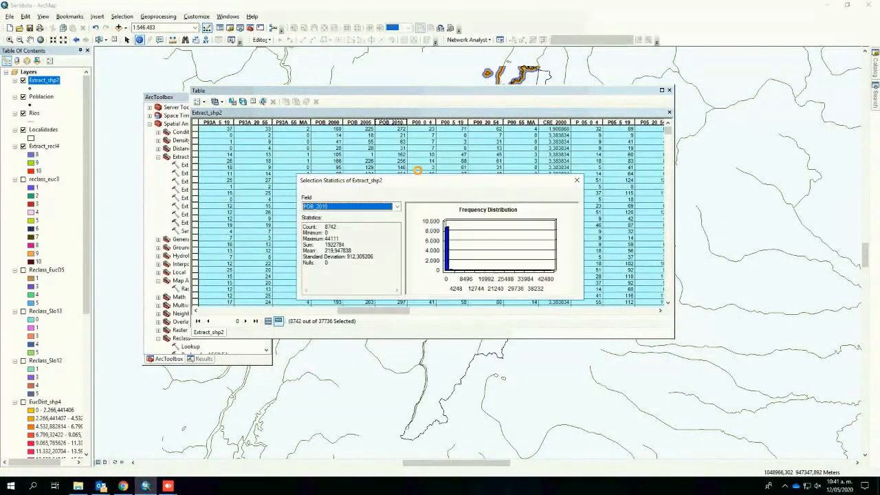
pyautogui.click(334, 246)
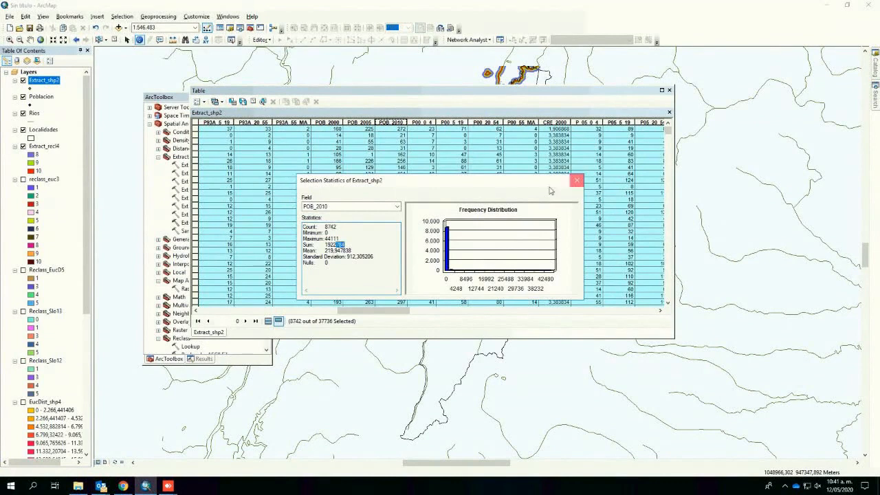
pyautogui.click(577, 181)
# Step: Change the attribute selection on Extract_shp2 to RASTERVALU > 8 and apply it
pyautogui.click(233, 101)
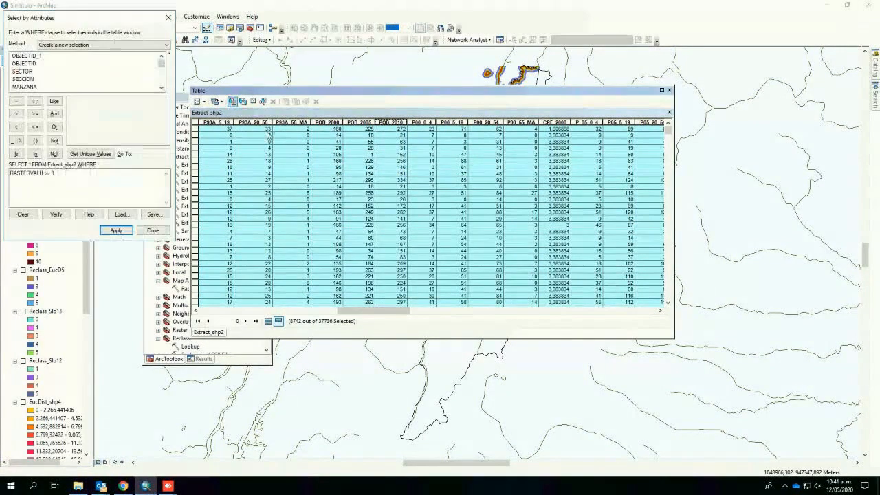
pyautogui.click(52, 177)
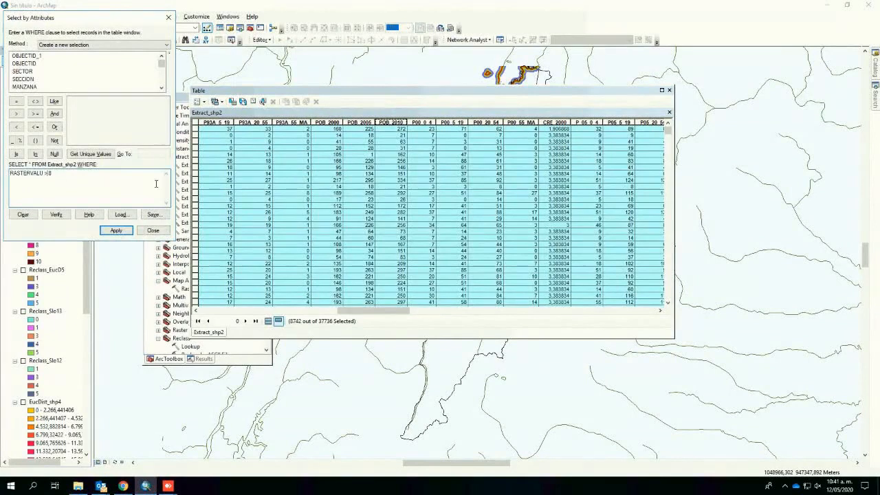
pyautogui.click(116, 230)
# Step: Check the POB_2010 field statistics for the records with RASTERVALU above 8
pyautogui.rightClick(392, 124)
pyautogui.rightClick(392, 122)
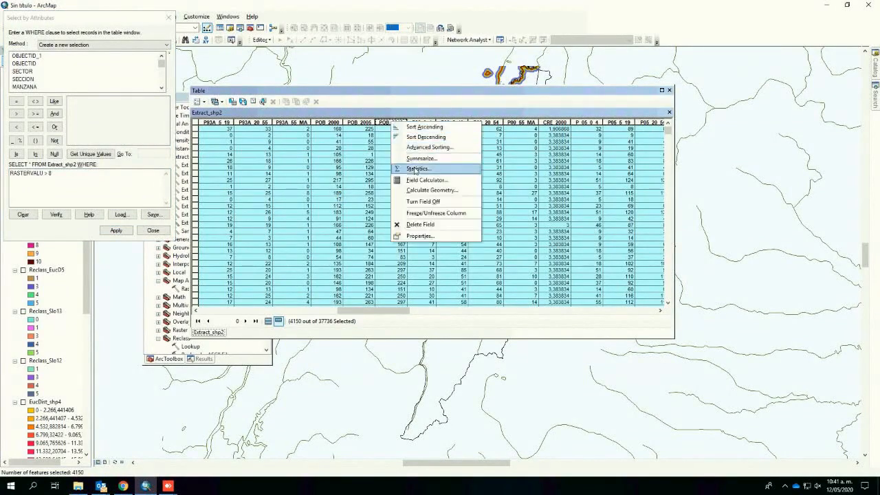
pyautogui.click(415, 169)
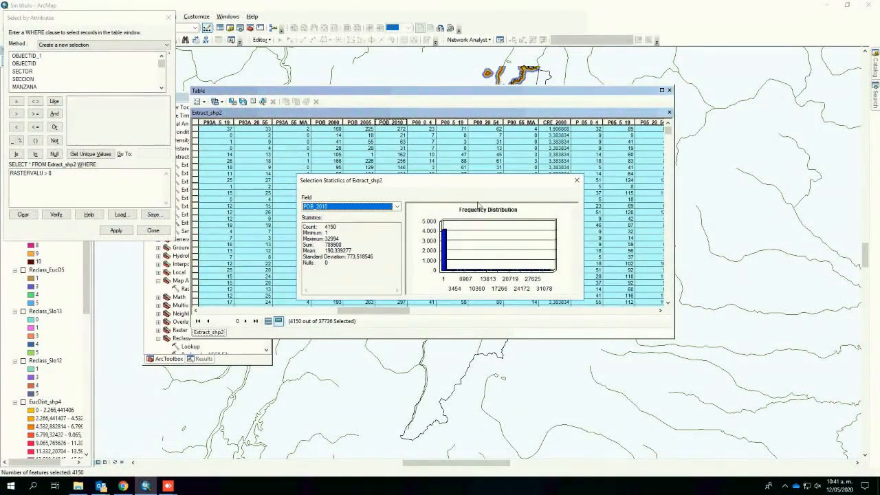
pyautogui.click(576, 180)
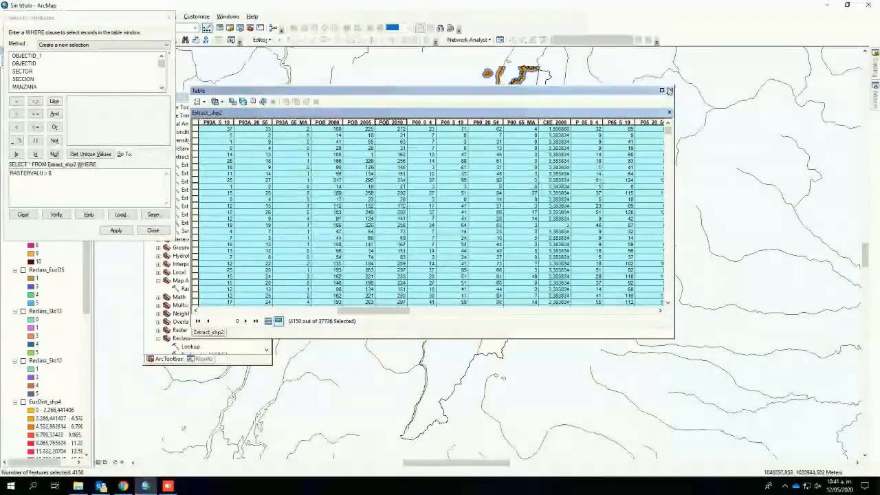
# Step: Close the Extract_shp2 attribute table and clear the feature selection on the map
pyautogui.click(671, 90)
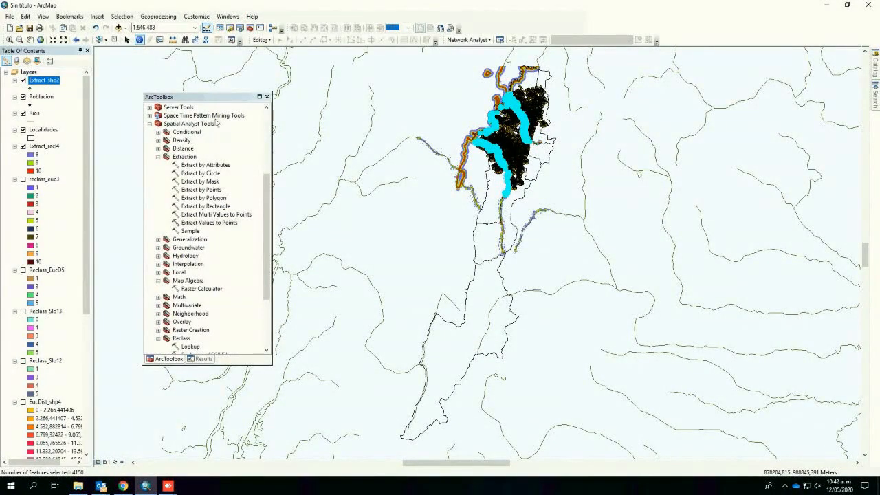
pyautogui.click(114, 41)
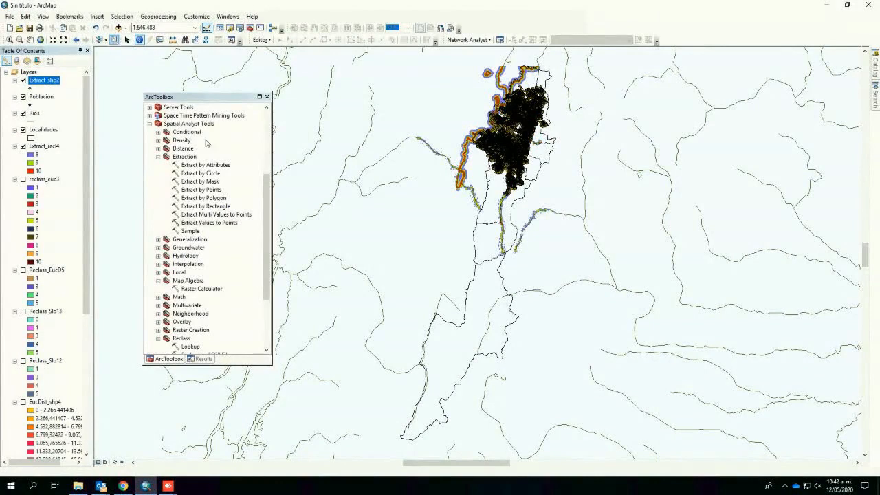
# Step: Set up Point Density for the Poblacion layer with POB_2010 as the population field and an output cell size of 25
pyautogui.click(156, 156)
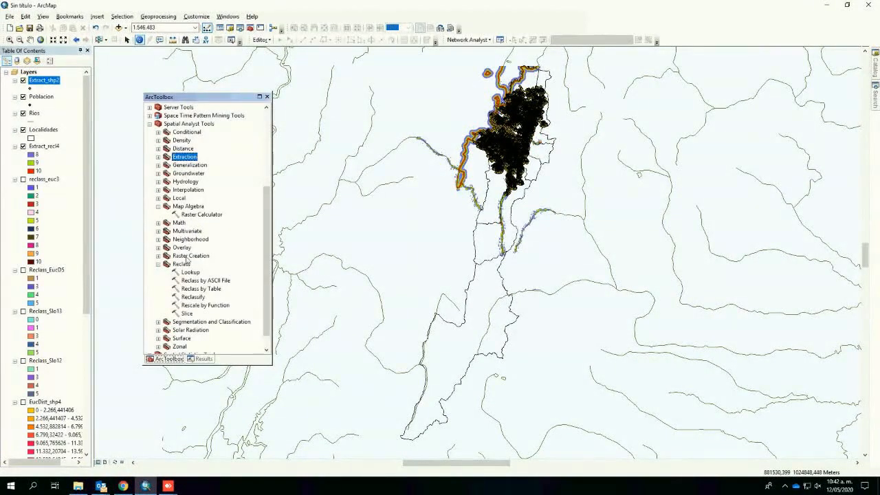
pyautogui.click(158, 140)
pyautogui.doubleClick(197, 166)
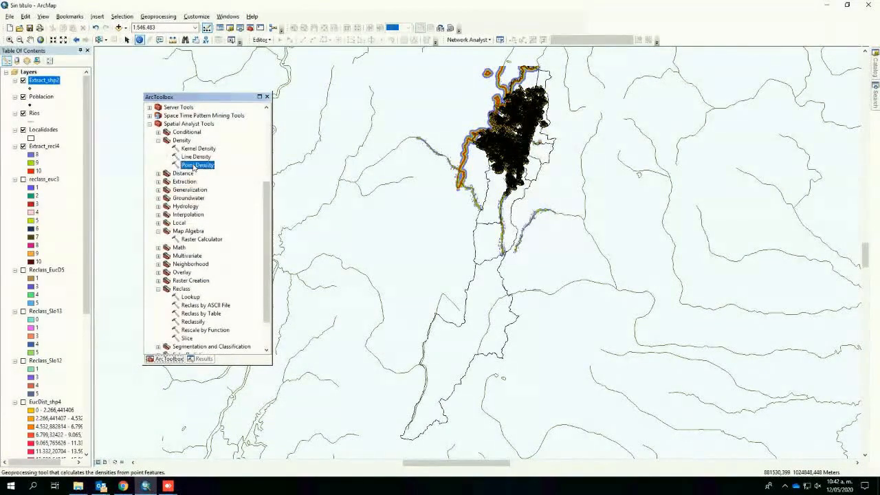
pyautogui.click(39, 99)
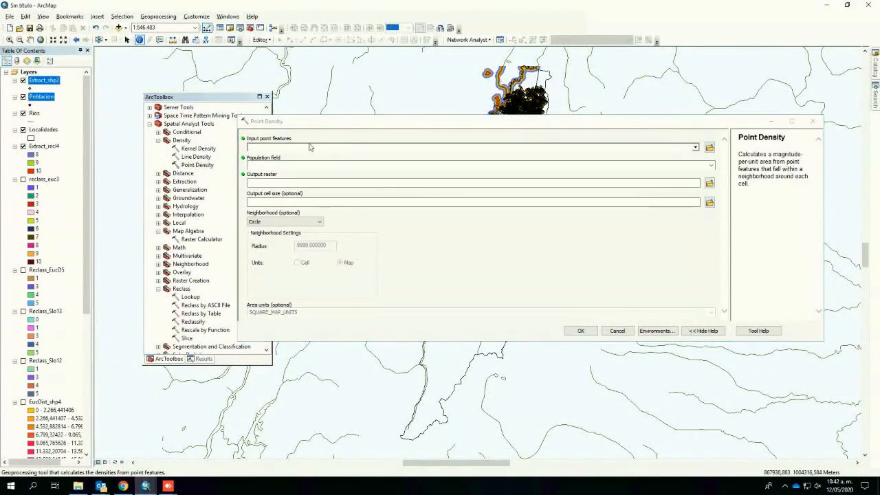
pyautogui.moveTo(306, 147); pyautogui.dragTo(307, 147)
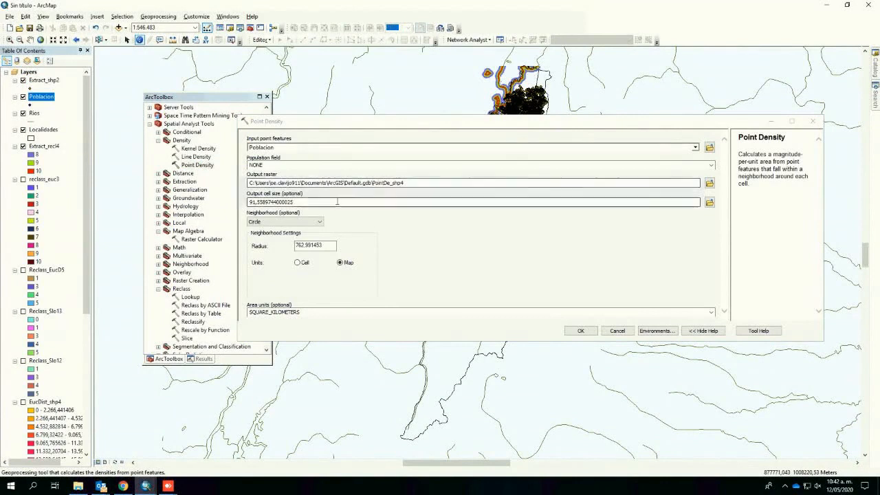
pyautogui.moveTo(336, 202); pyautogui.dragTo(236, 201)
pyautogui.click(712, 166)
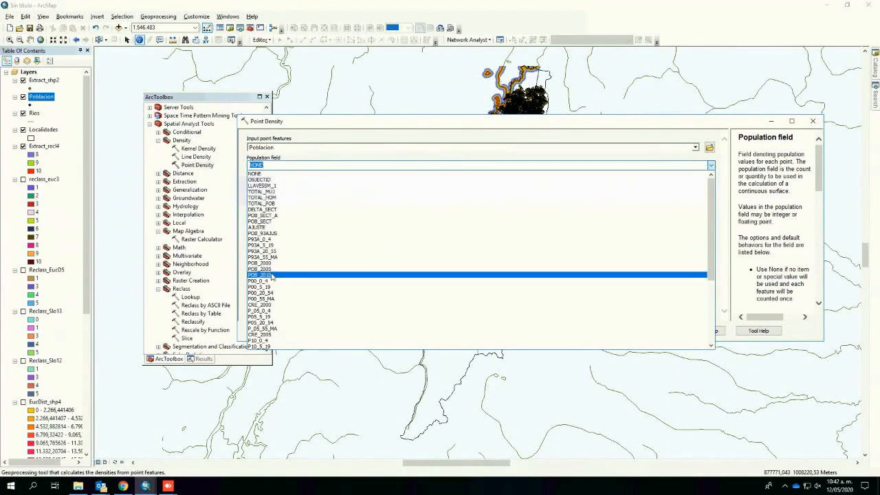
pyautogui.click(272, 276)
pyautogui.write('25')
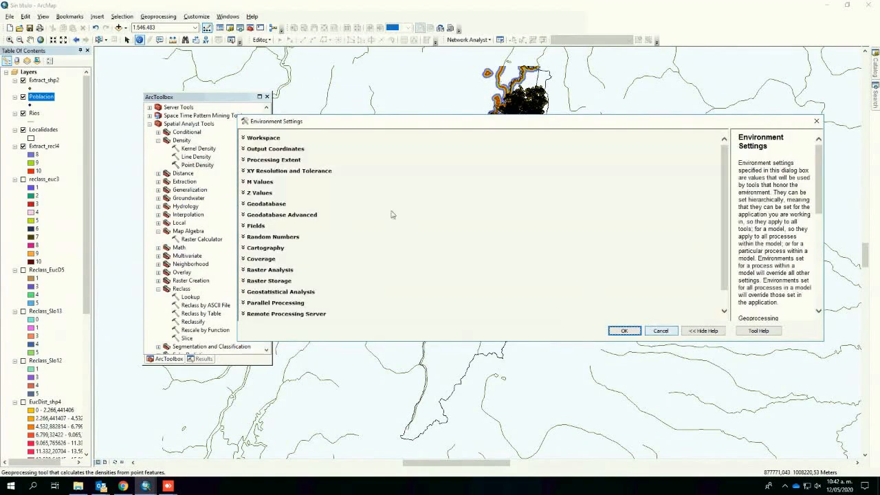
# Step: Set the processing extent to match Localidades and the snap raster to Reclass_EucD5, and run Point Density
pyautogui.click(279, 161)
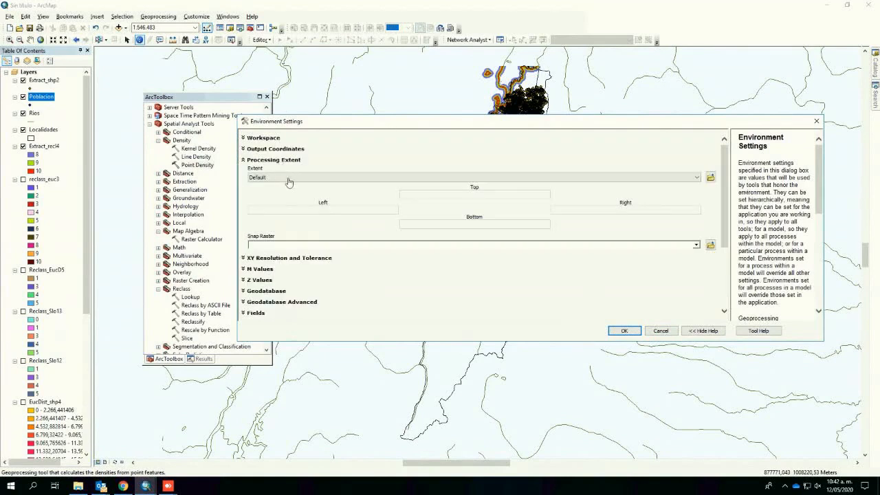
pyautogui.click(288, 178)
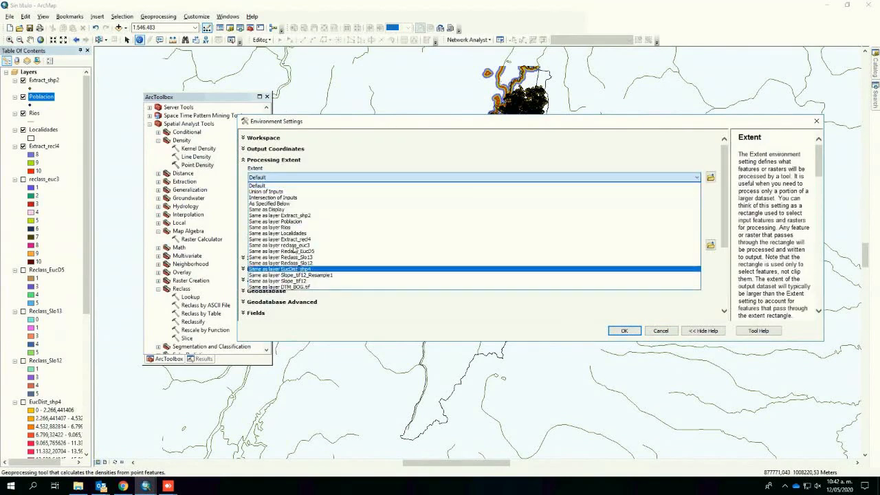
pyautogui.click(295, 234)
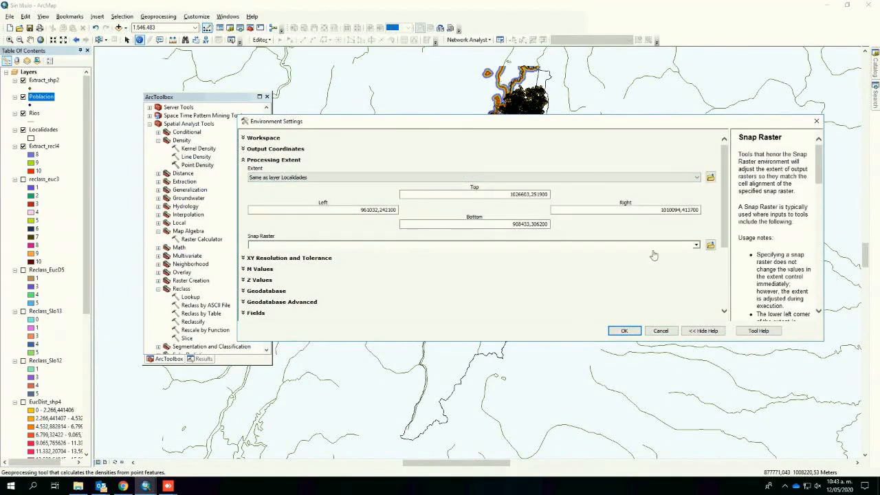
pyautogui.click(696, 245)
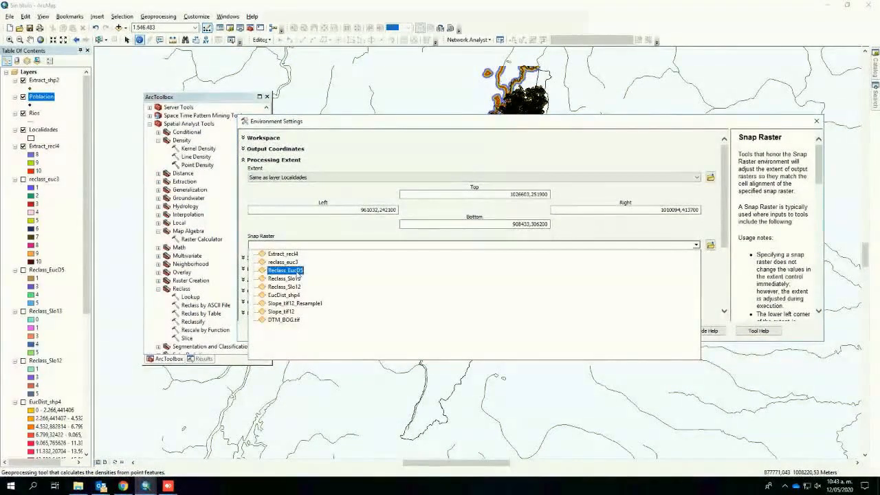
pyautogui.click(298, 273)
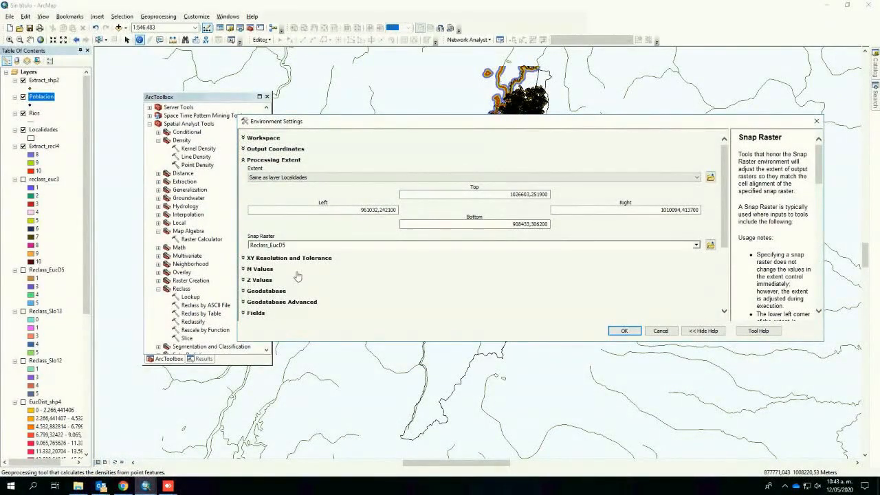
pyautogui.click(624, 331)
pyautogui.click(579, 332)
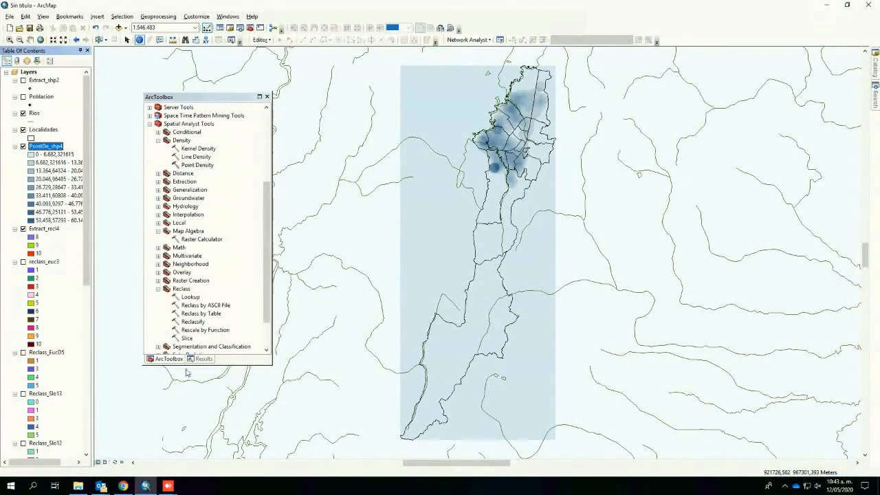
# Step: Set PointDe_shp4 as the Reclassify input and divide it into 4 natural-breaks classes
pyautogui.doubleClick(192, 322)
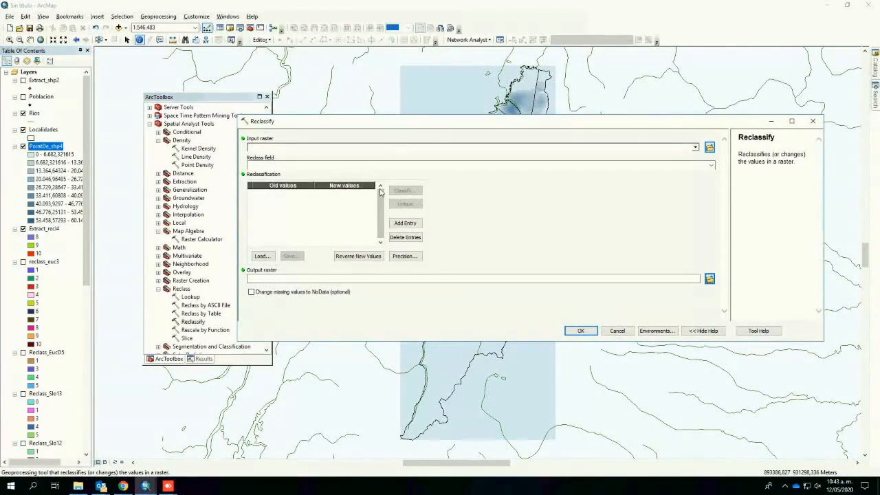
pyautogui.moveTo(42, 146); pyautogui.dragTo(255, 147)
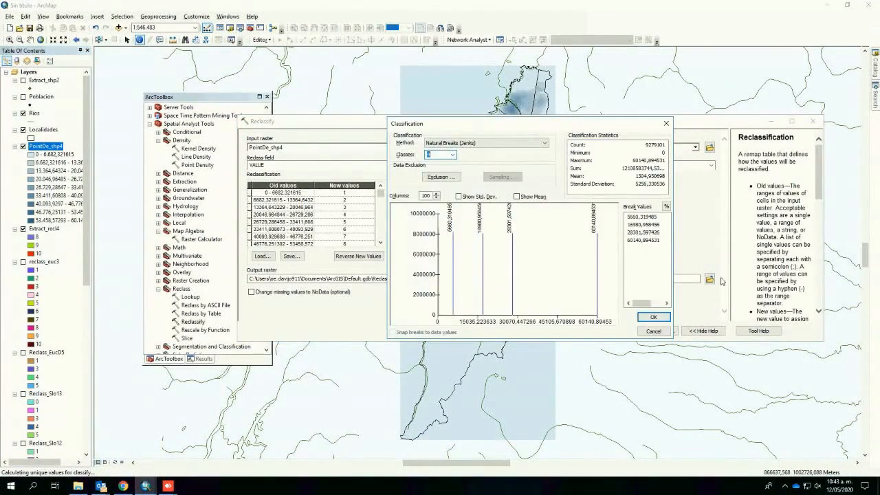
pyautogui.click(659, 317)
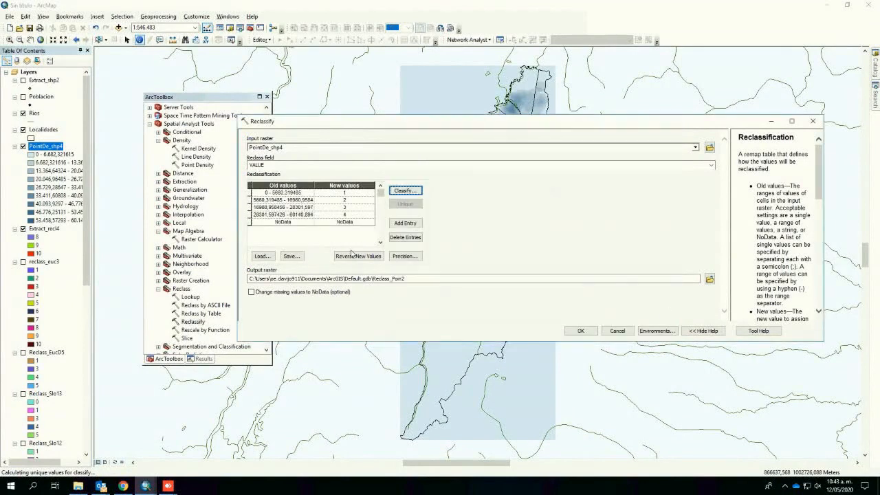
# Step: Assign the new values 1, 3, 4 and 5 from the least to the most dense class and run the reclassification
pyautogui.click(352, 257)
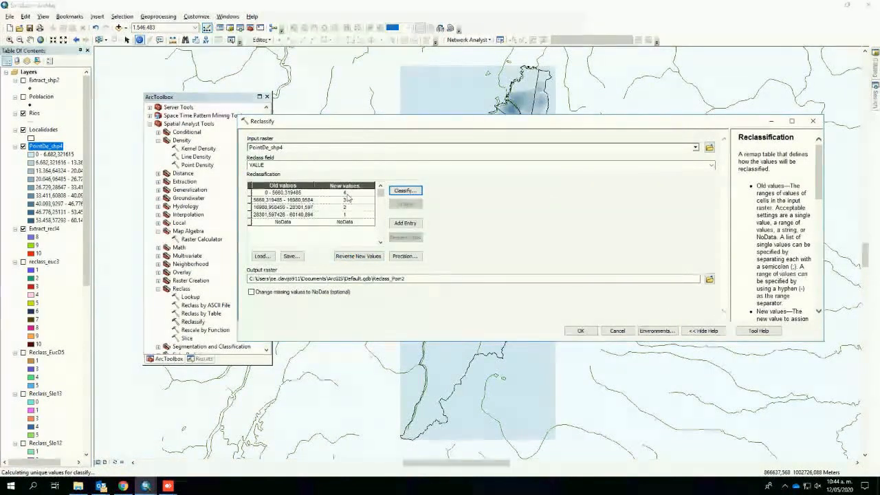
pyautogui.click(347, 195)
pyautogui.write('4')
pyautogui.press('Return')
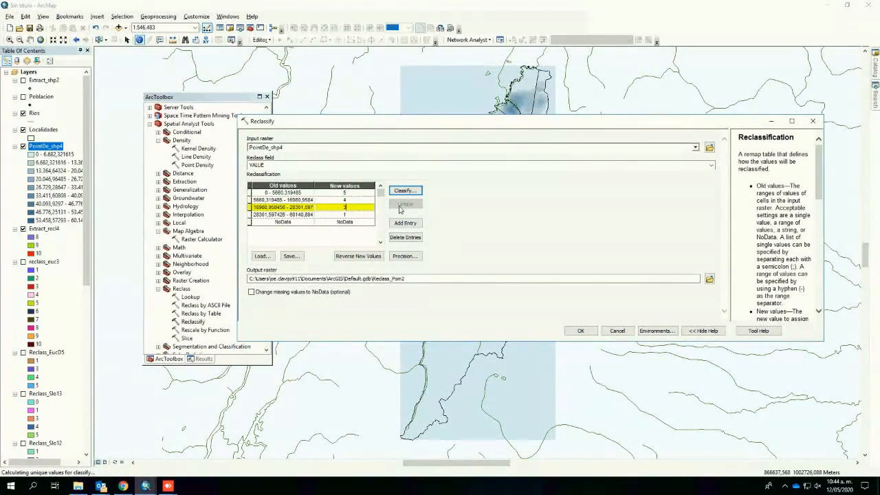
pyautogui.click(358, 256)
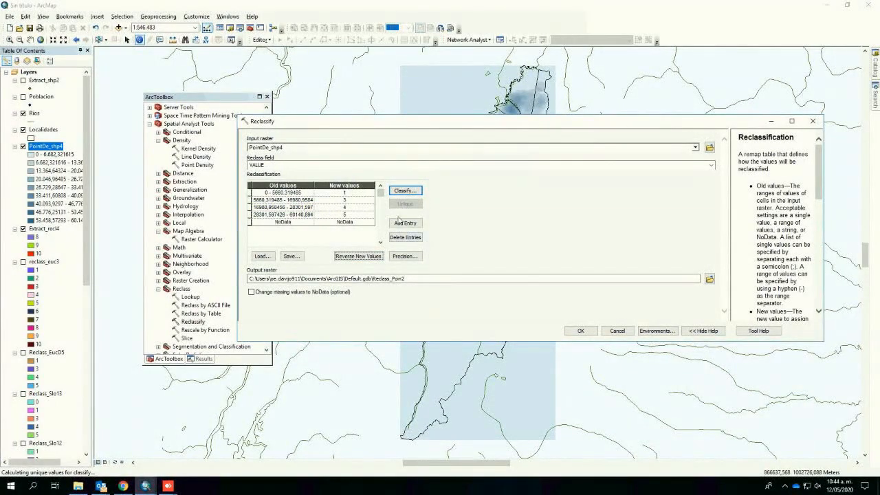
pyautogui.click(581, 332)
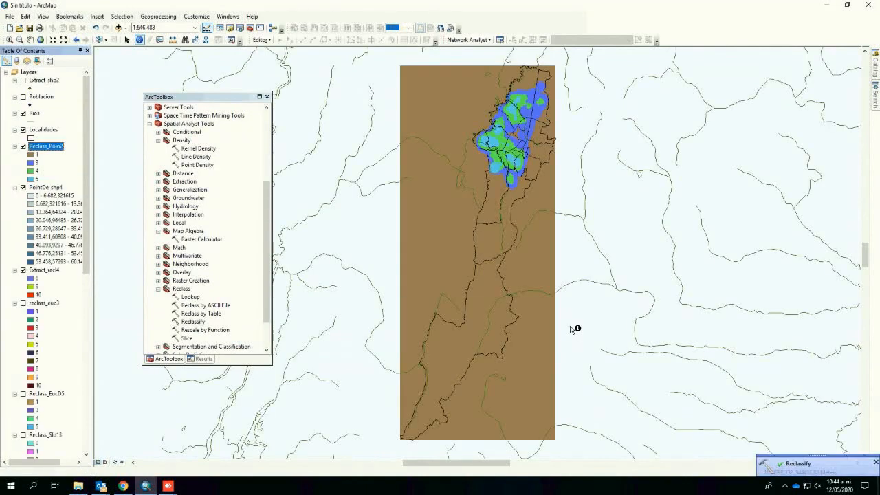
# Step: Calculate a raster with the expression "Reclass_EucD5"+"Reclass_Slo13"+(2*"Reclass_Poin2") in Raster Calculator
pyautogui.doubleClick(200, 239)
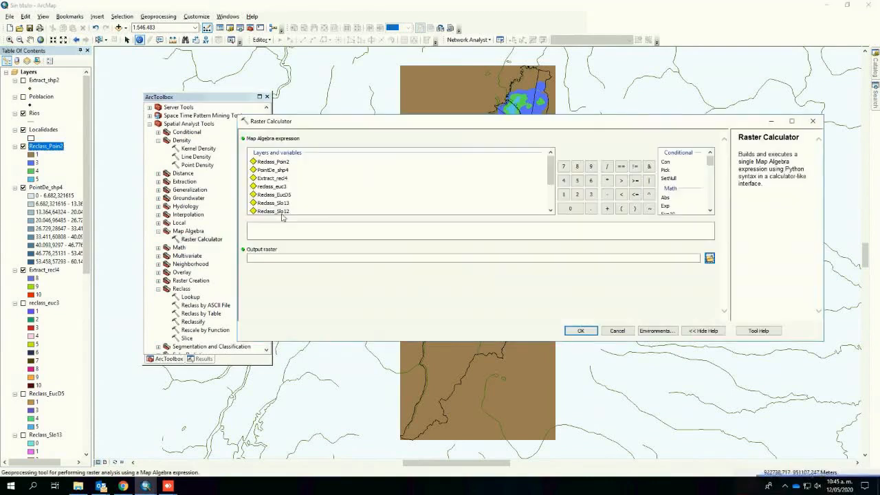
pyautogui.doubleClick(284, 195)
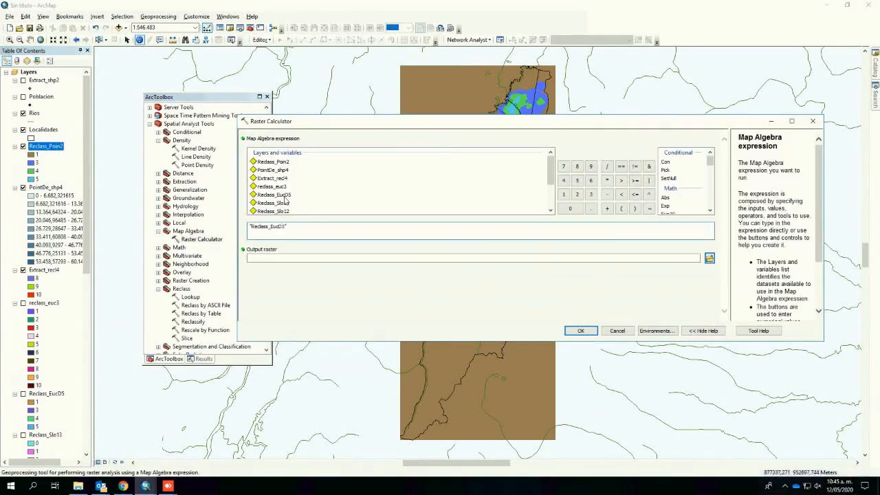
pyautogui.write('+')
pyautogui.doubleClick(286, 204)
pyautogui.write('+(2*')
pyautogui.doubleClick(275, 163)
pyautogui.click(420, 260)
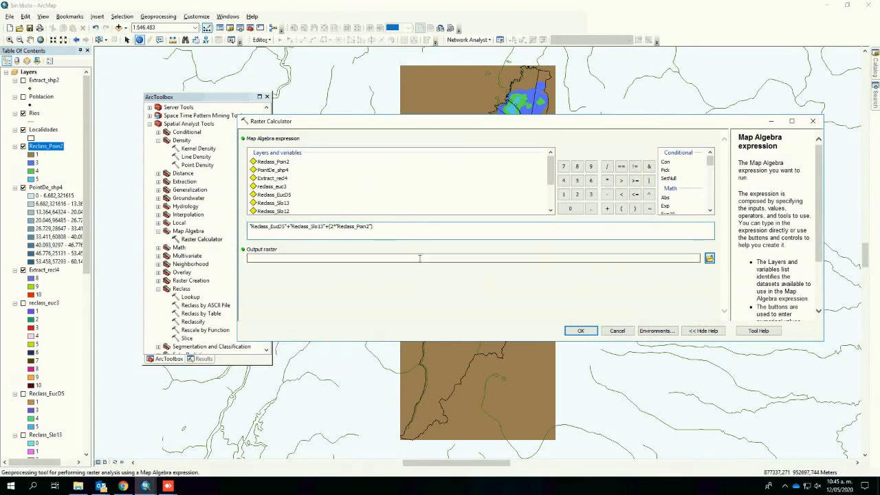
pyautogui.click(580, 331)
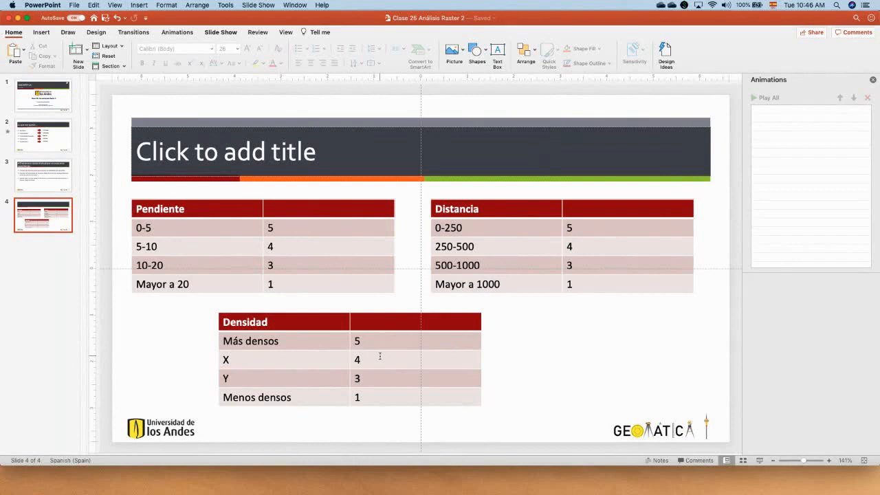
# Step: Return to ArcMap and set up Extract by Attributes on reclass_euc4, starting its where clause with the Value field
pyautogui.hotkey('ctrl', 'Right')
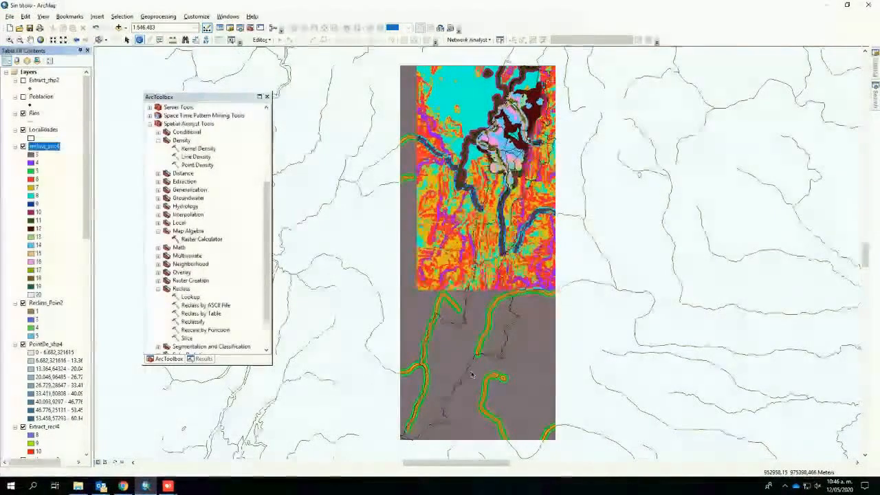
pyautogui.click(158, 181)
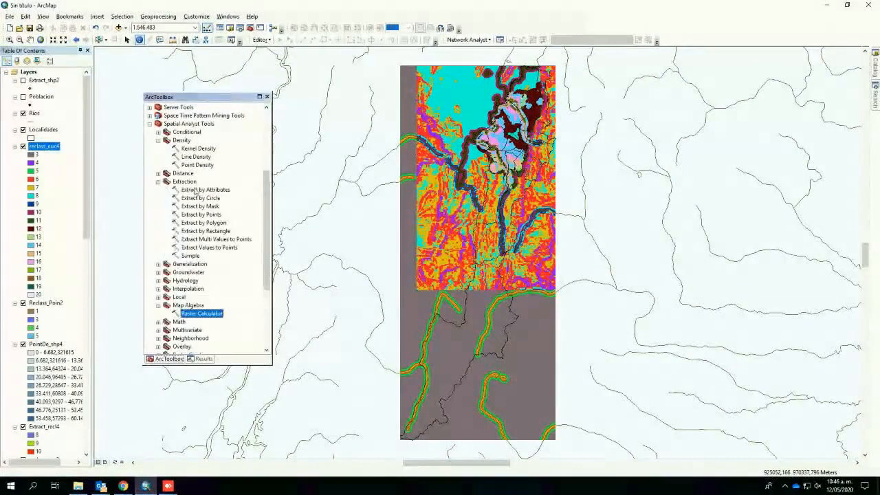
pyautogui.doubleClick(205, 190)
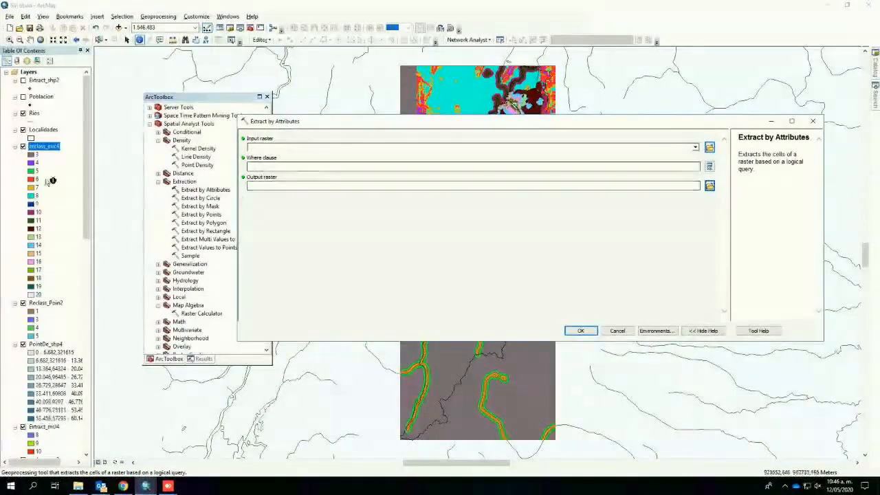
pyautogui.moveTo(242, 148); pyautogui.dragTo(292, 148)
pyautogui.click(337, 168)
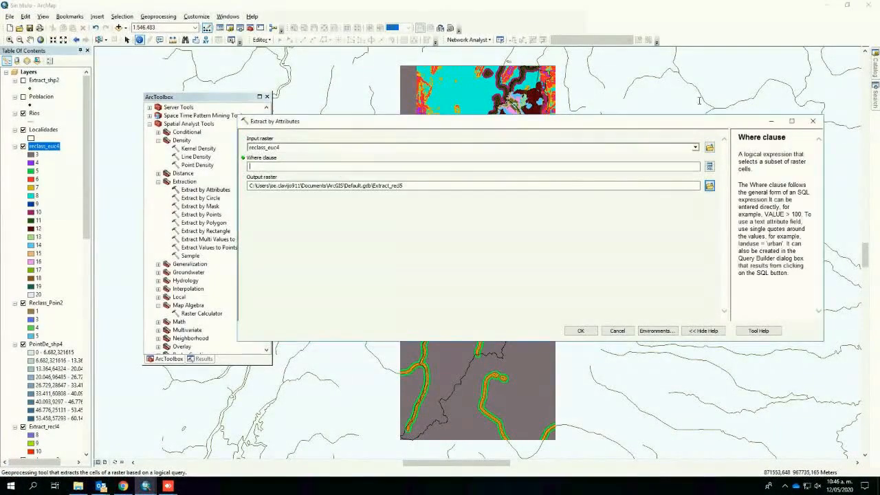
pyautogui.click(710, 166)
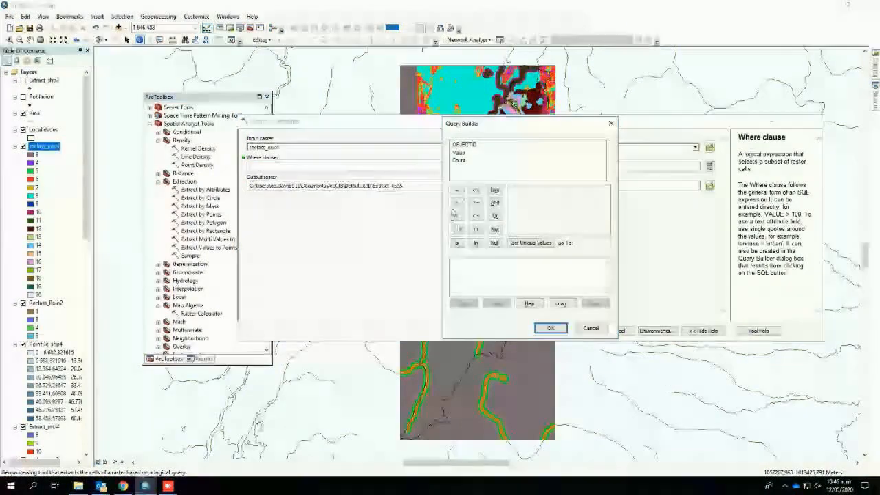
pyautogui.doubleClick(459, 152)
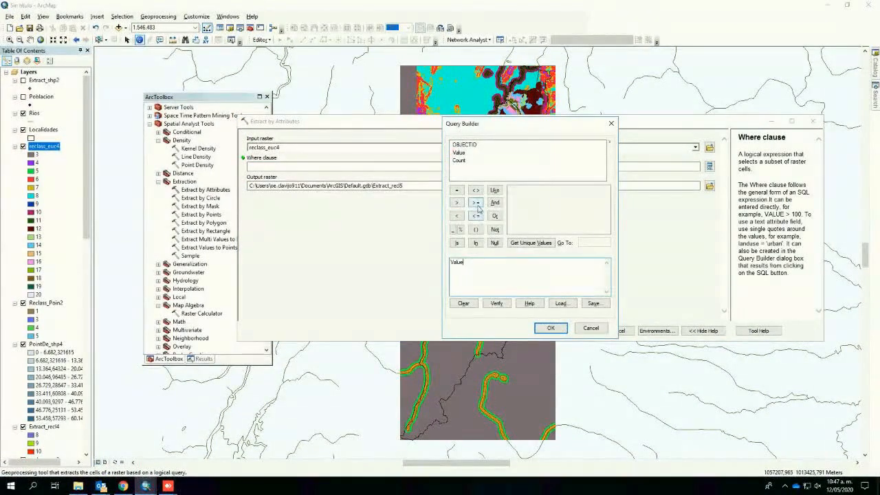